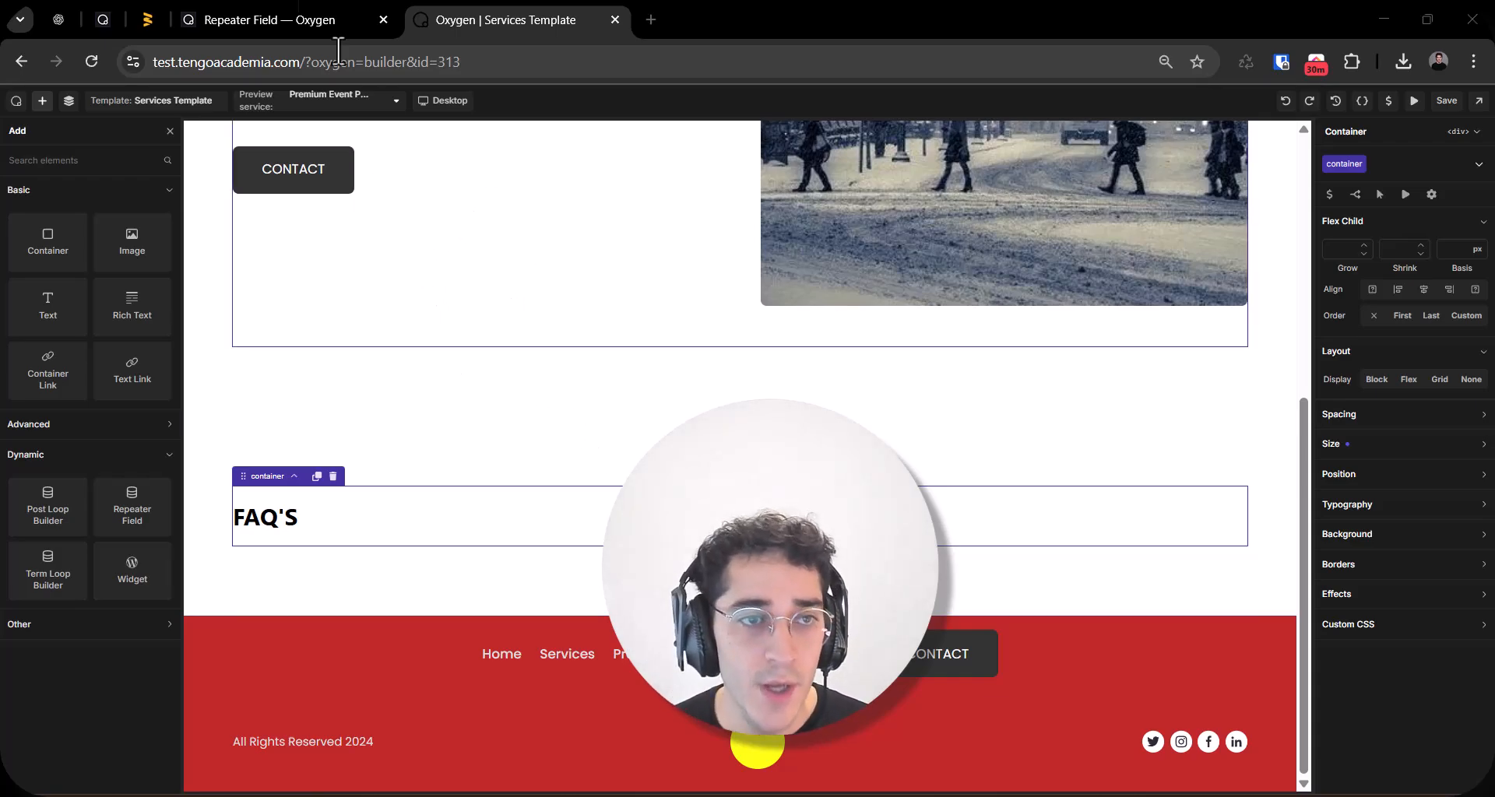
Step: Switch to the outwp.com page and look over its newsletter subscription section
{"action": "left_click", "coordinate": [146, 17]}
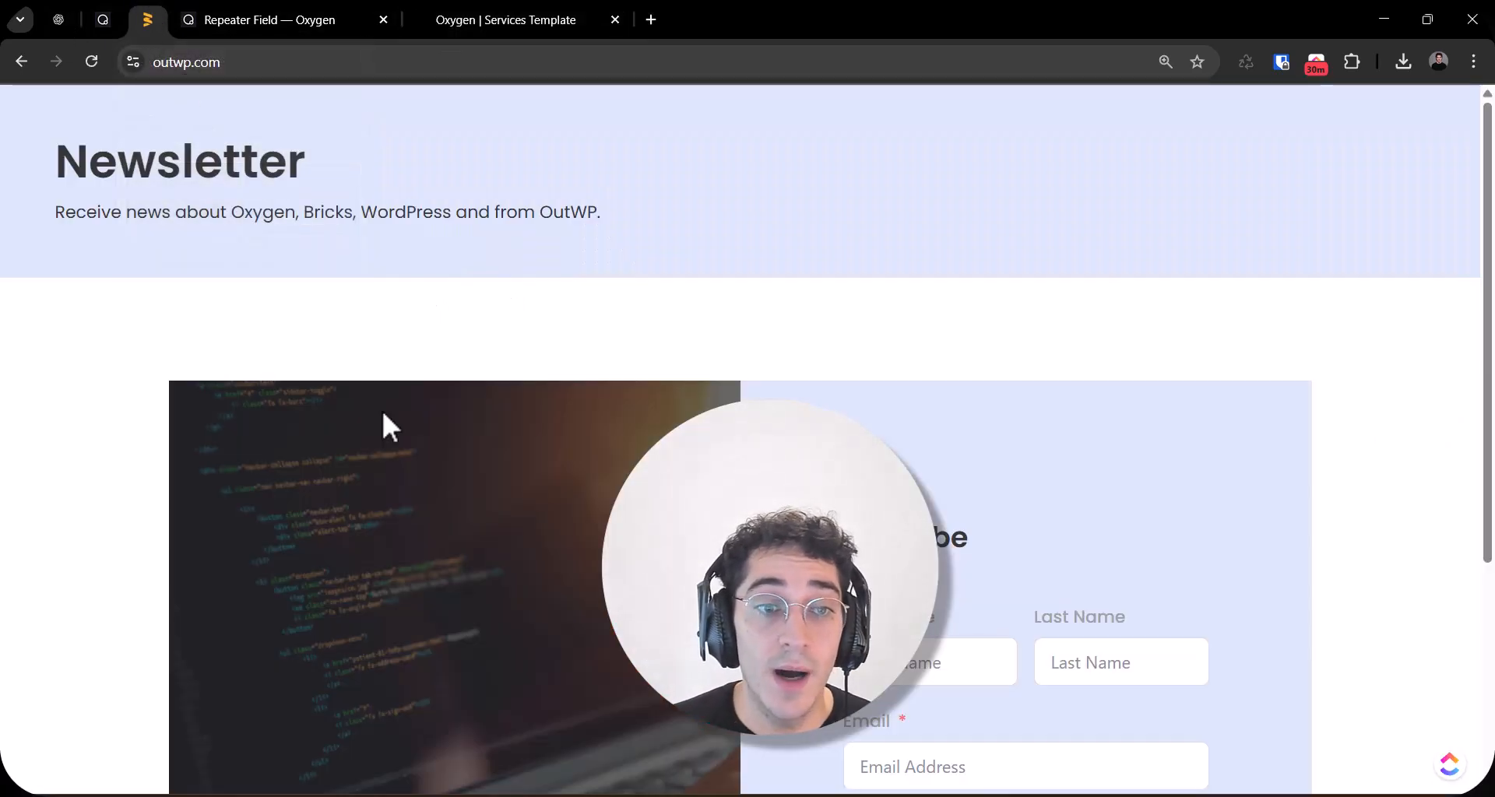
{"action": "scroll", "coordinate": [464, 420], "scroll_direction": "down", "scroll_amount": 3}
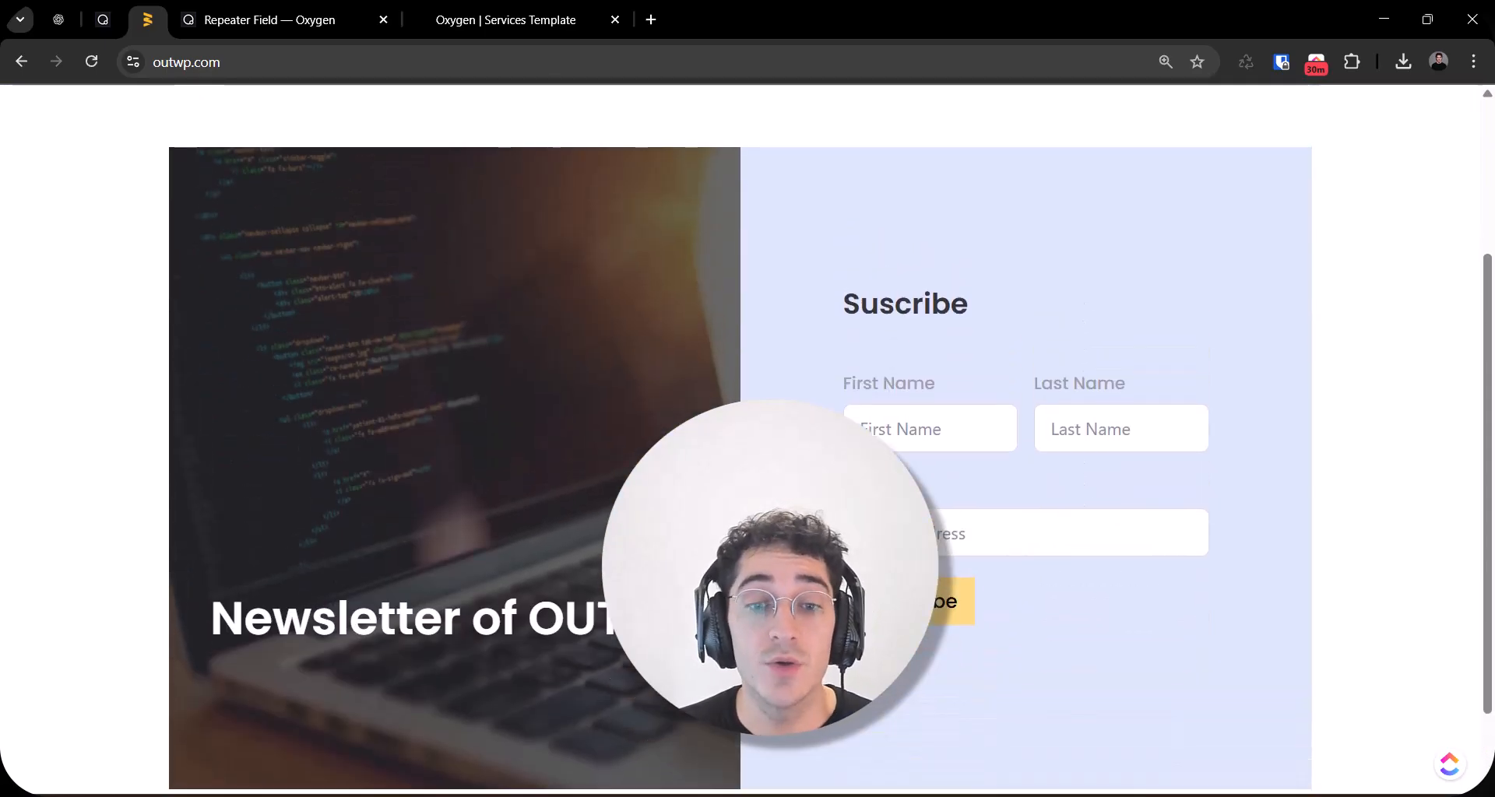
{"action": "triple_click", "coordinate": [389, 619]}
{"action": "left_click", "coordinate": [257, 494]}
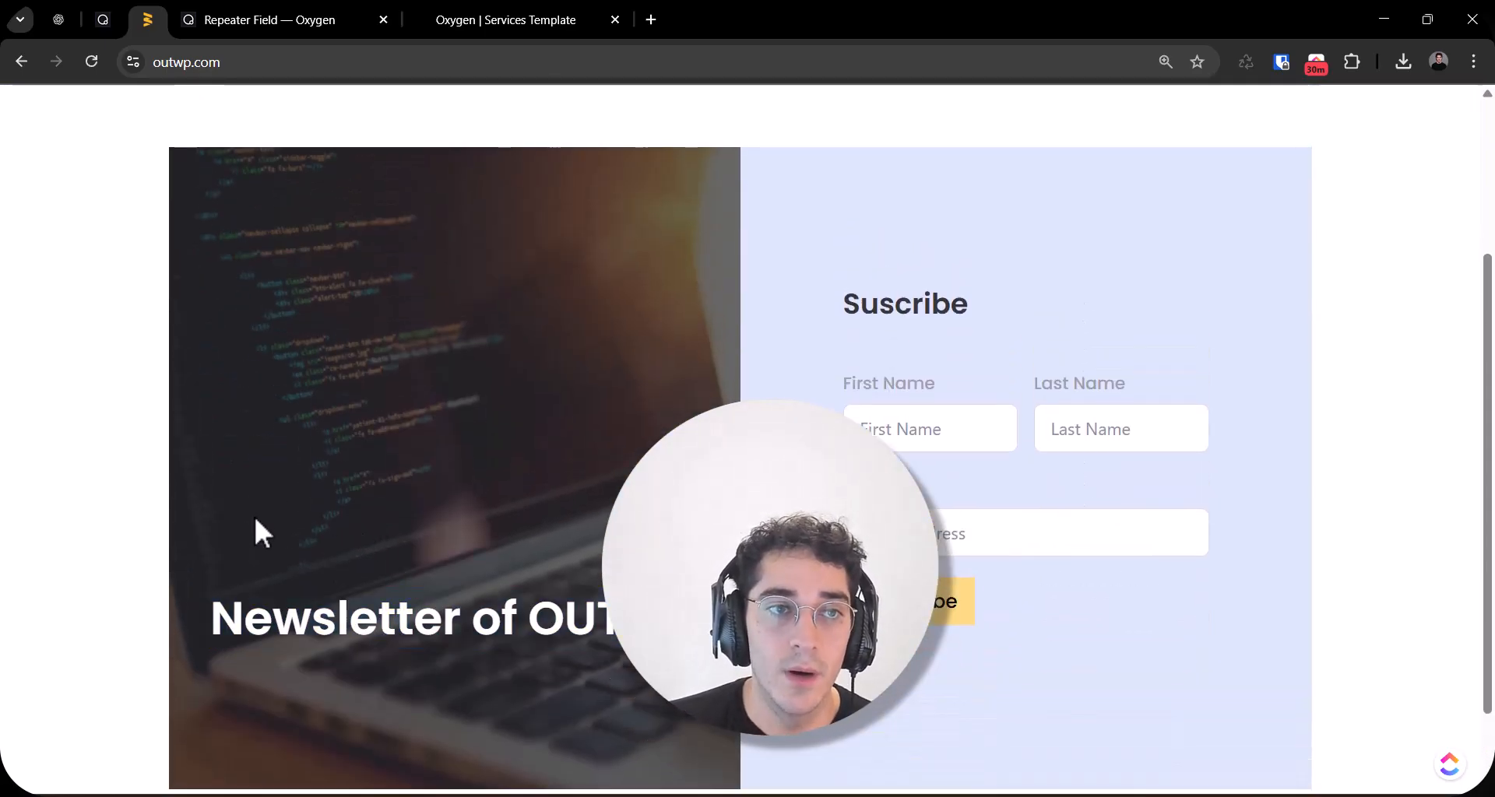
{"action": "scroll", "coordinate": [389, 514], "scroll_direction": "up", "scroll_amount": 3}
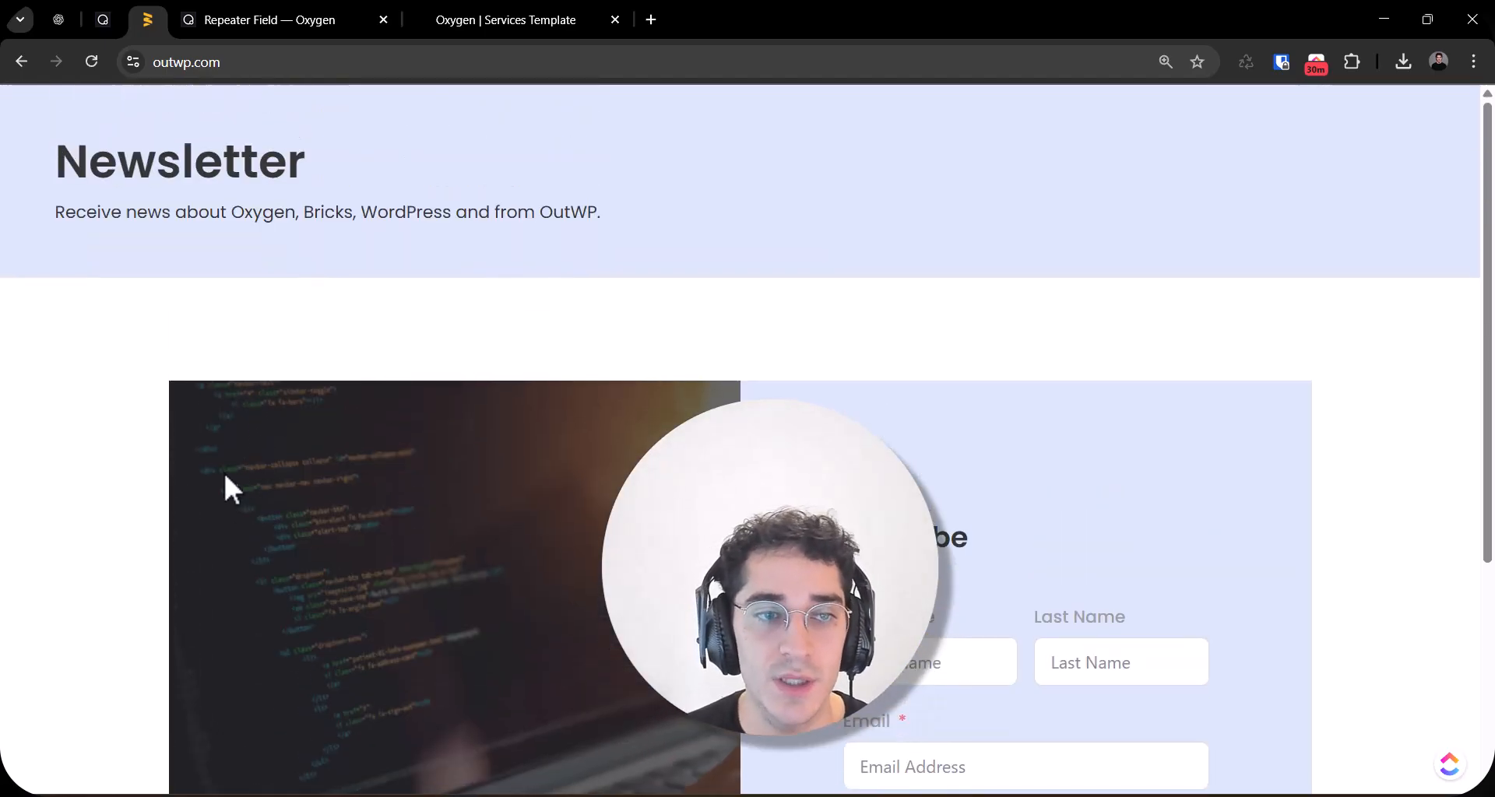
{"action": "scroll", "coordinate": [189, 474], "scroll_direction": "down", "scroll_amount": 1}
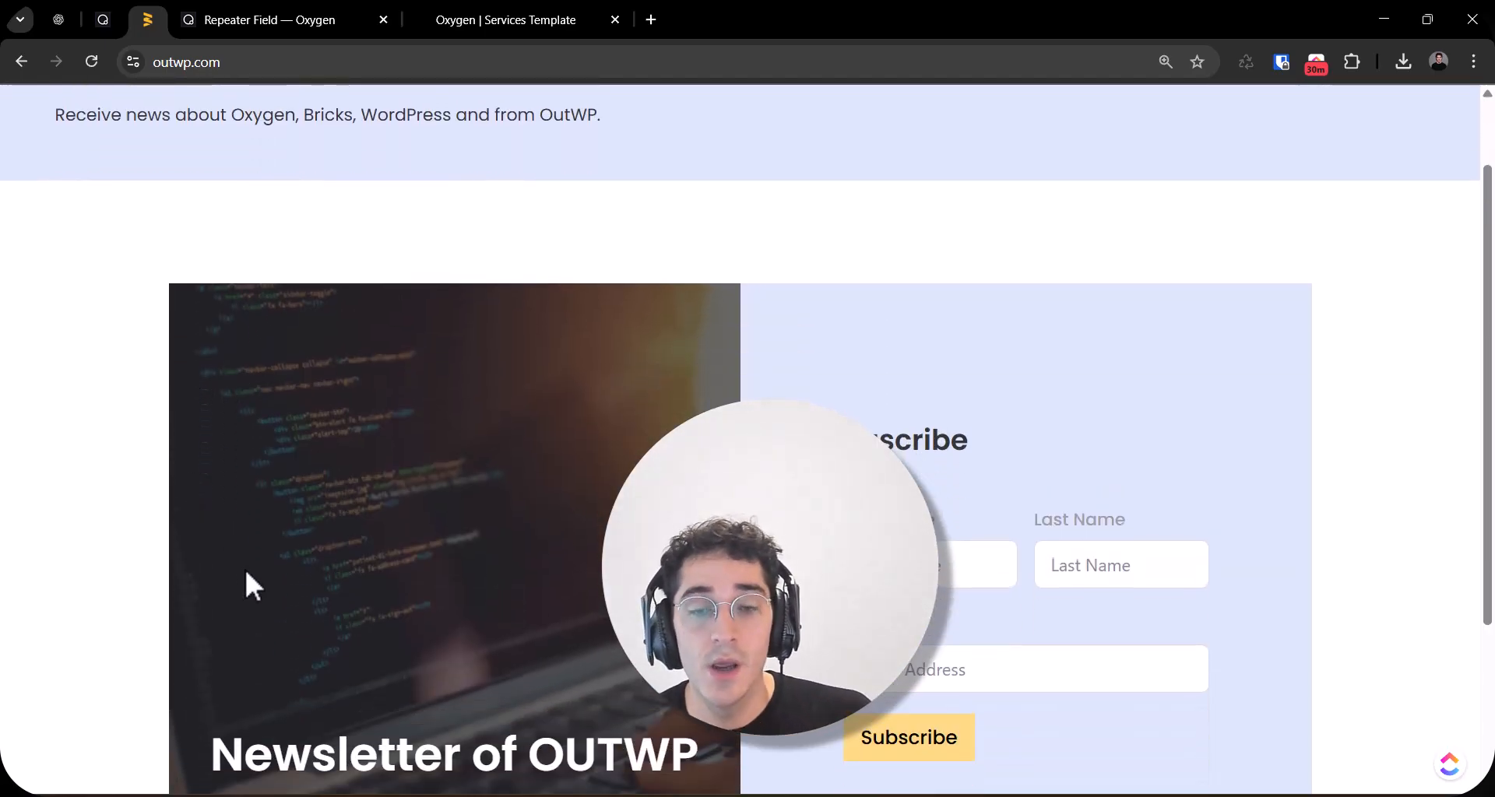
{"action": "scroll", "coordinate": [272, 530], "scroll_direction": "down", "scroll_amount": 1}
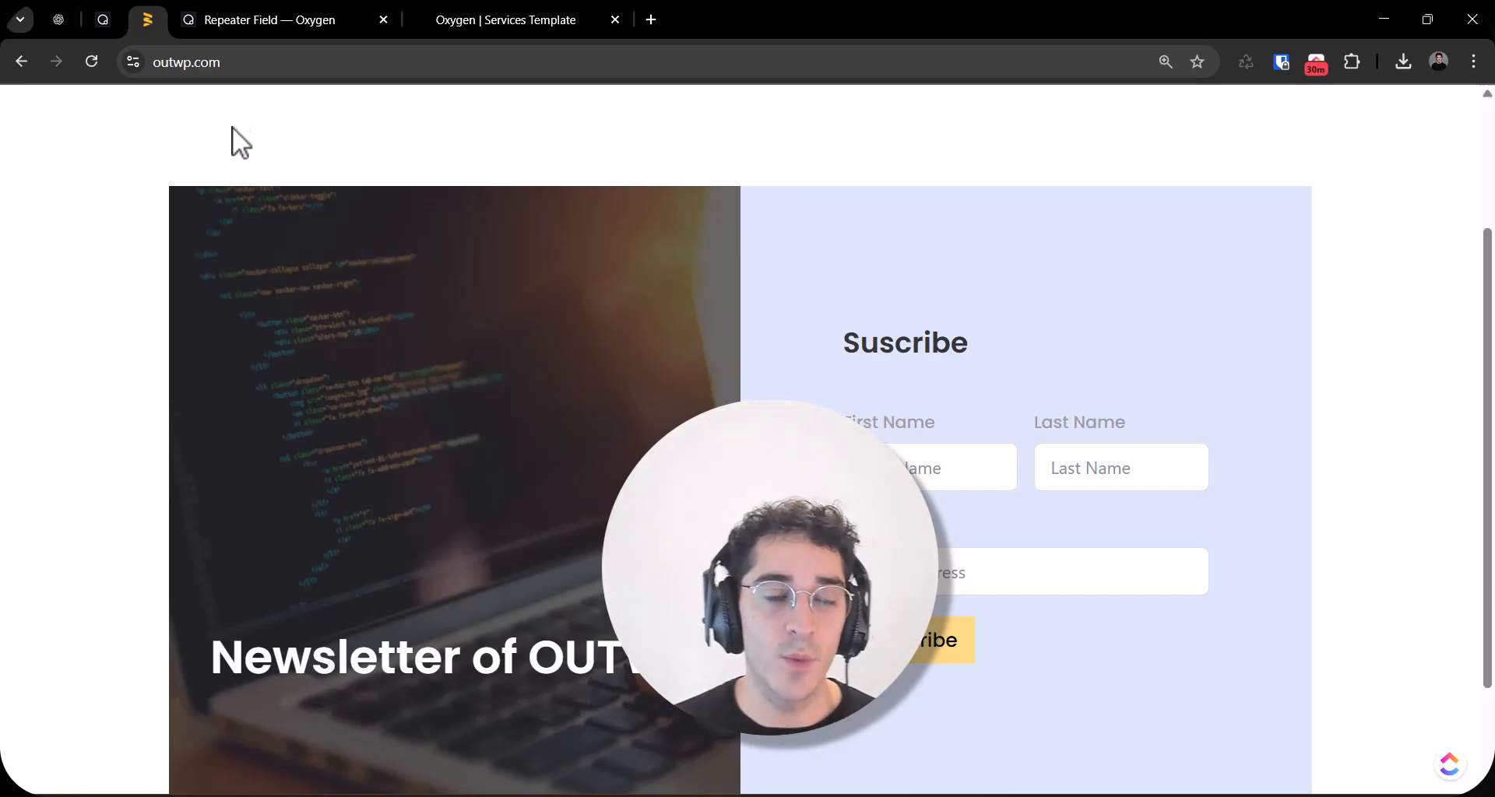
Step: Return to the Services Template builder by way of the Repeater Field documentation, and exit to the WordPress admin dashboard
{"action": "left_click", "coordinate": [232, 13]}
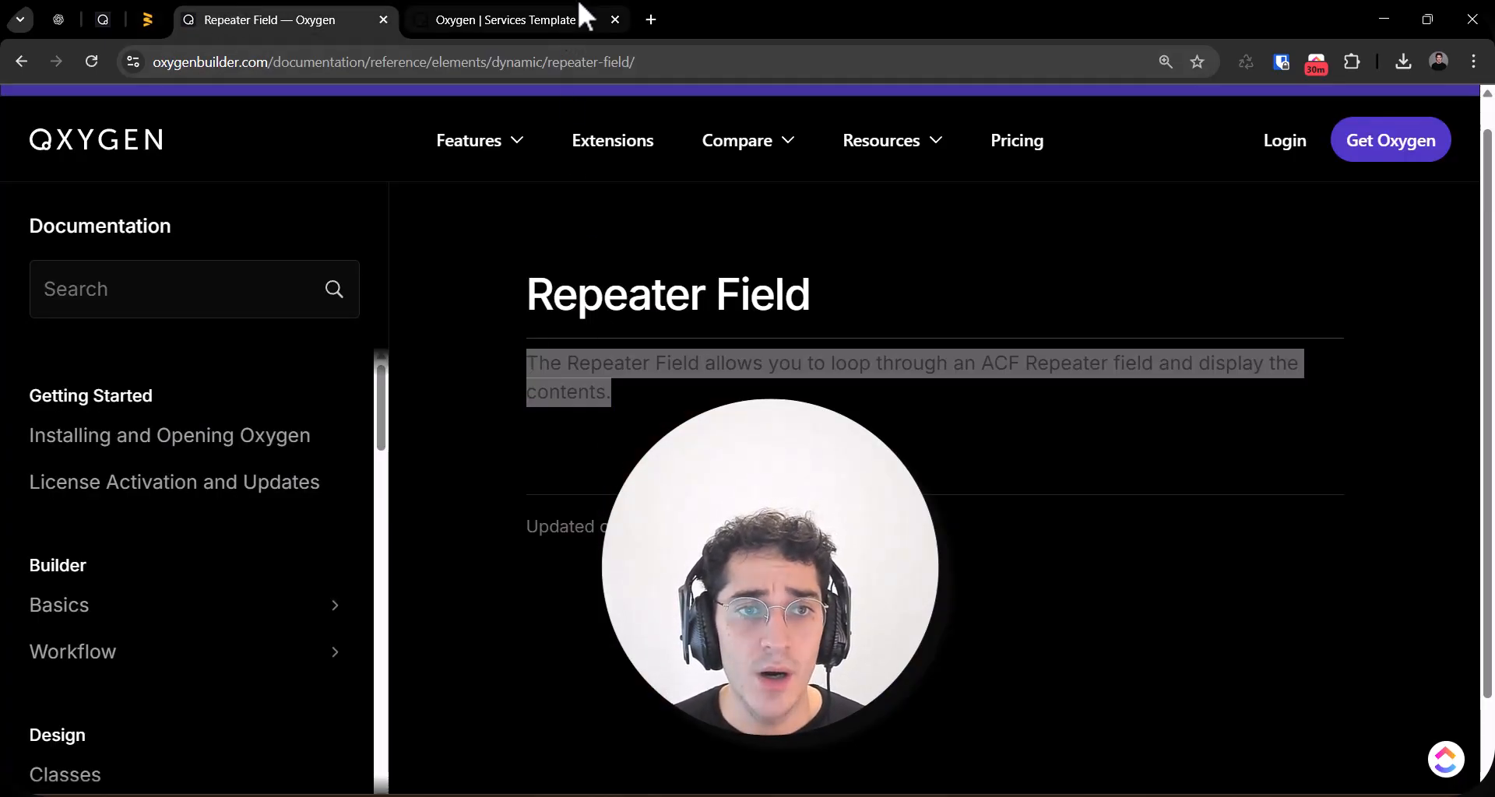
{"action": "left_click", "coordinate": [585, 14]}
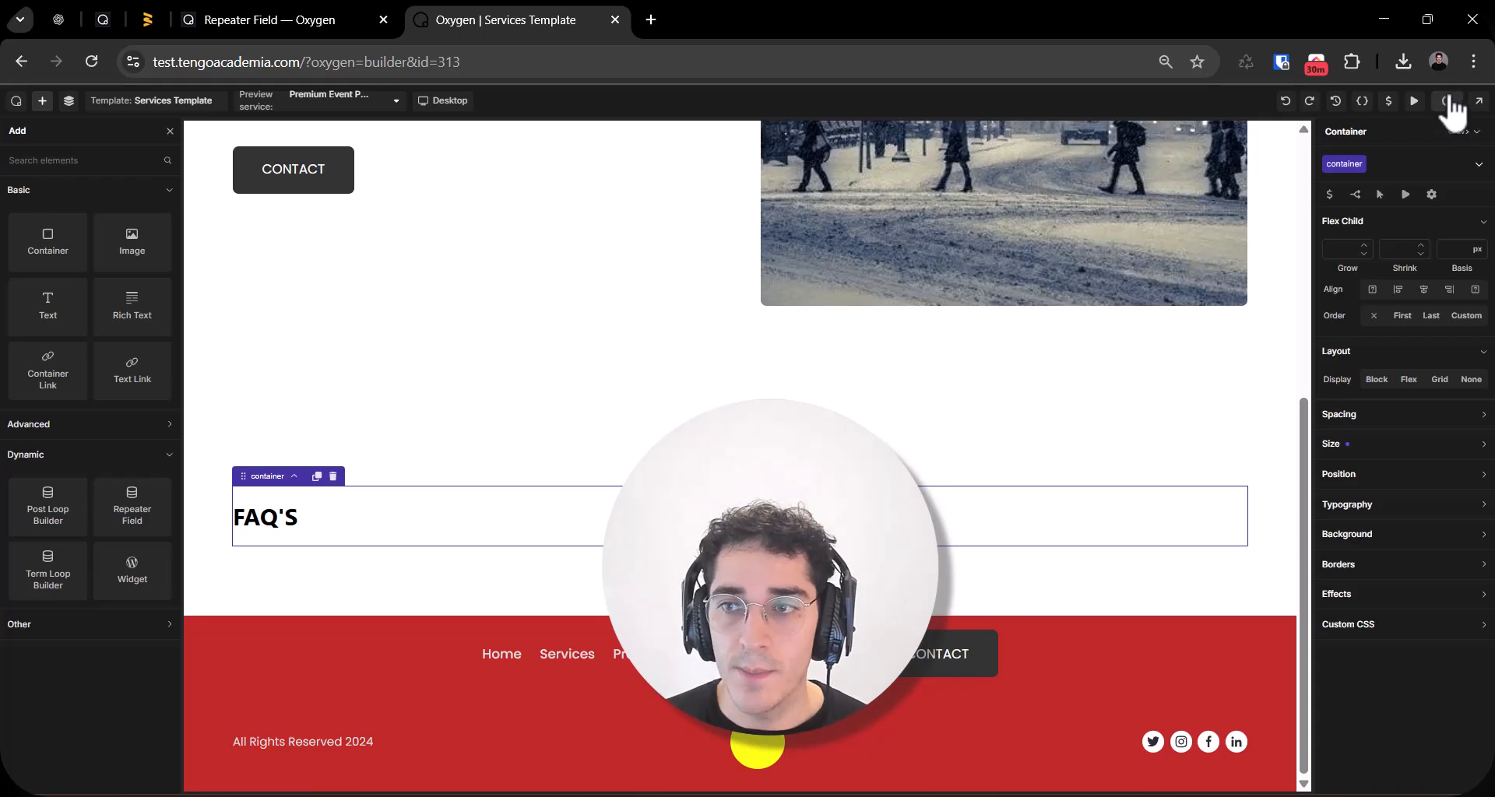
{"action": "scroll", "coordinate": [389, 405], "scroll_direction": "up", "scroll_amount": 5}
{"action": "left_click", "coordinate": [18, 101]}
{"action": "left_click", "coordinate": [26, 136]}
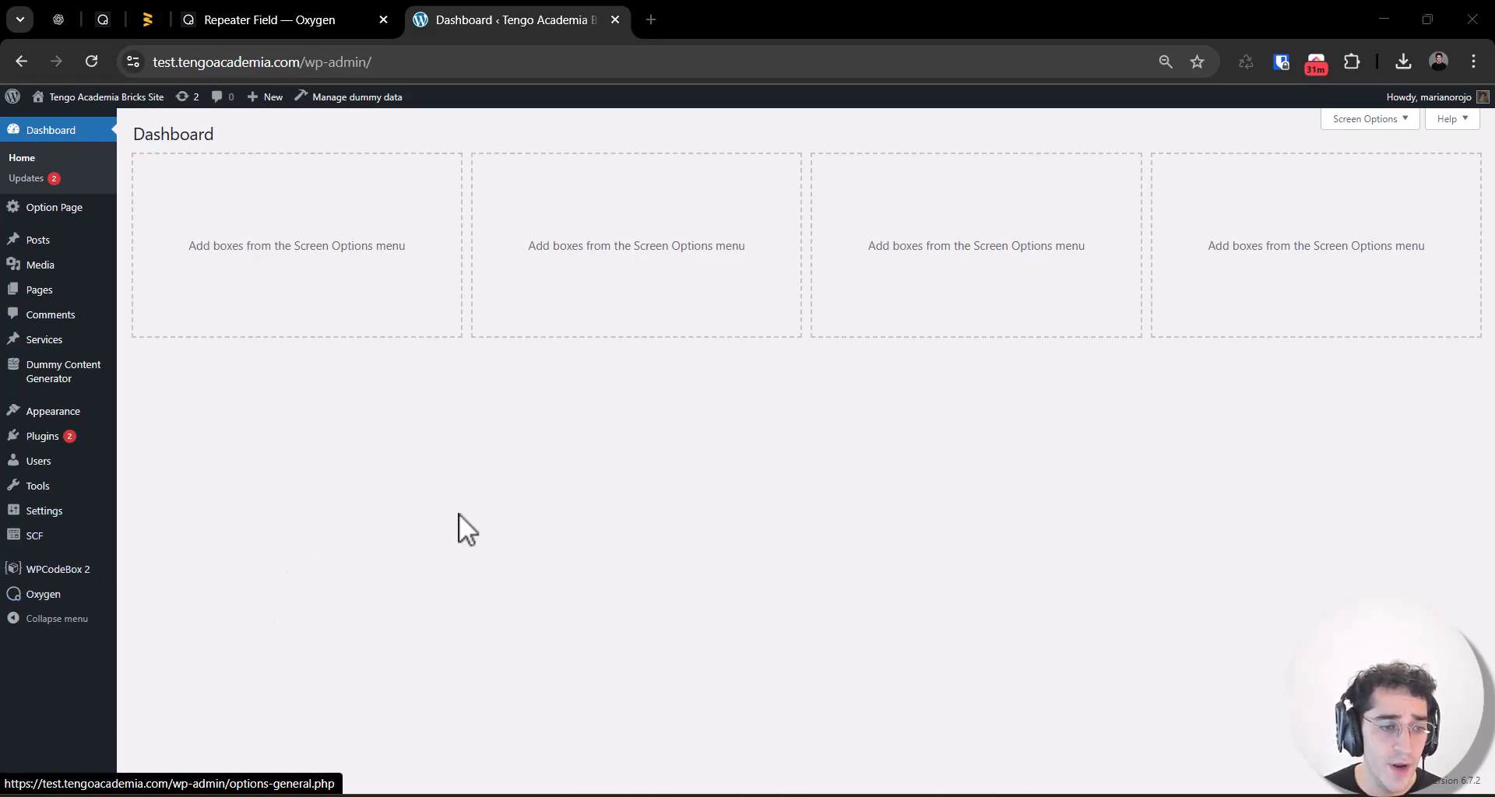
Step: Open the Services post type from the SCF post types and examine its labels, key and taxonomy settings
{"action": "mouse_move", "coordinate": [38, 544]}
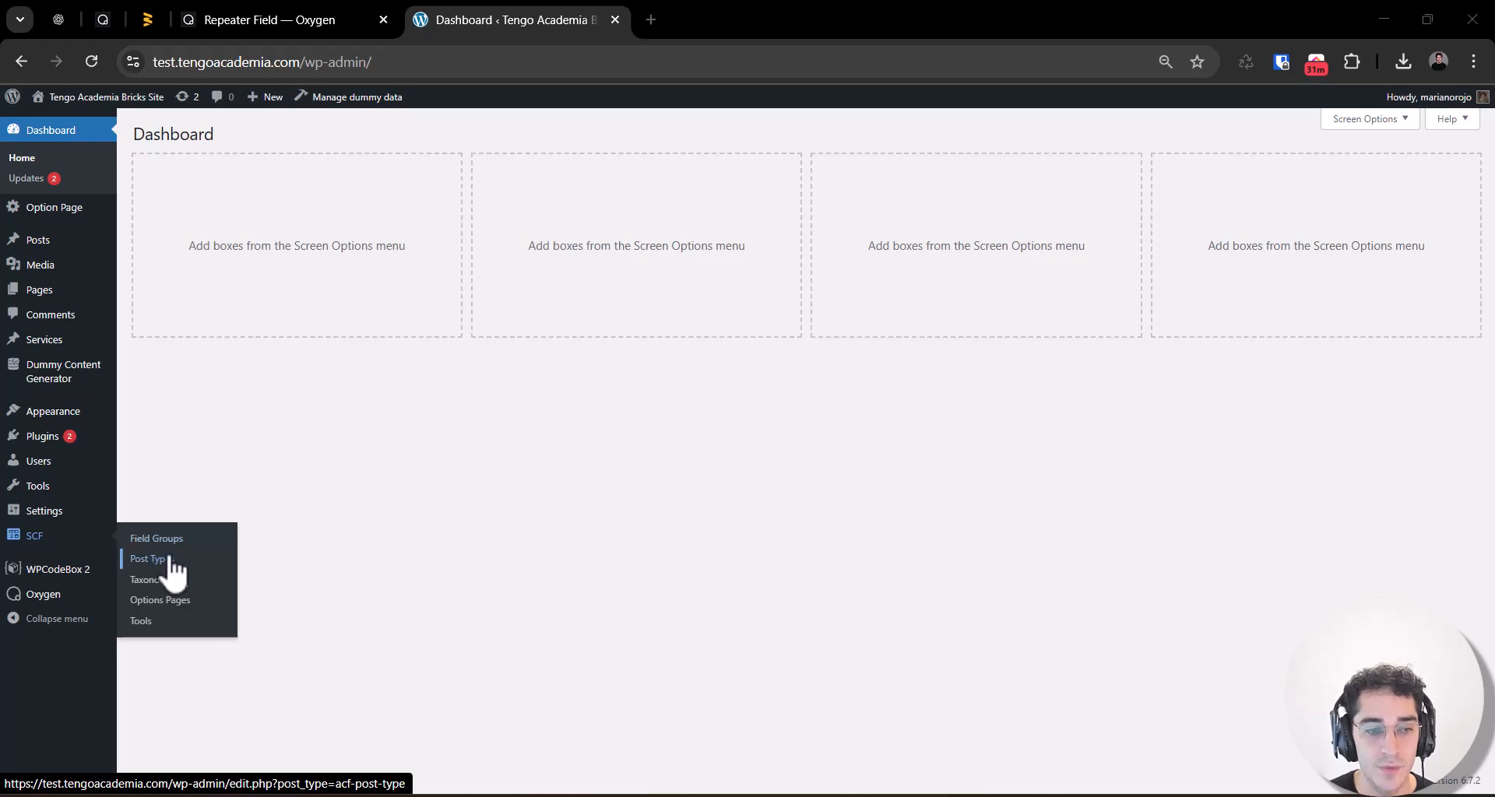
{"action": "left_click", "coordinate": [173, 539]}
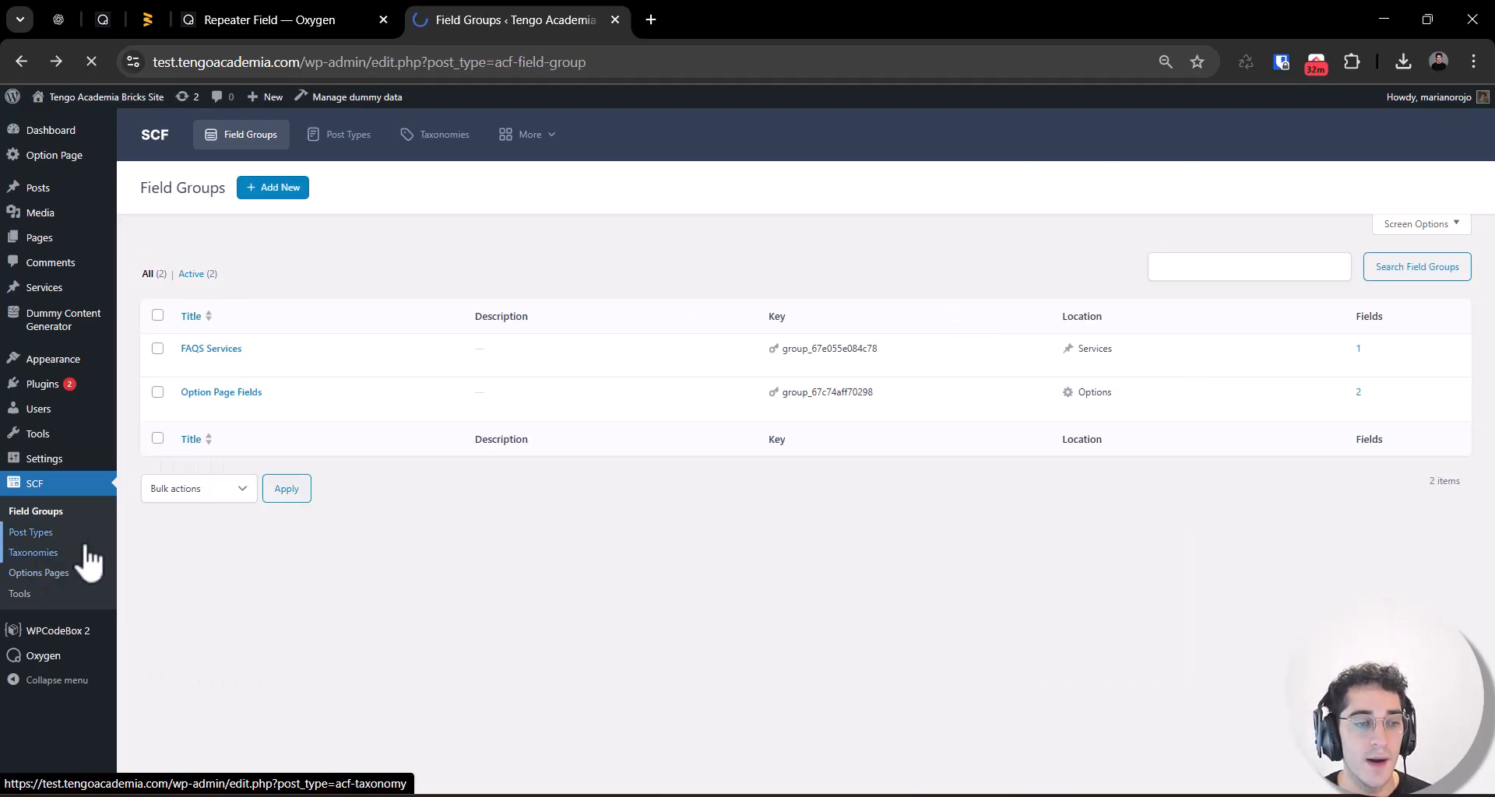
{"action": "left_click", "coordinate": [57, 530]}
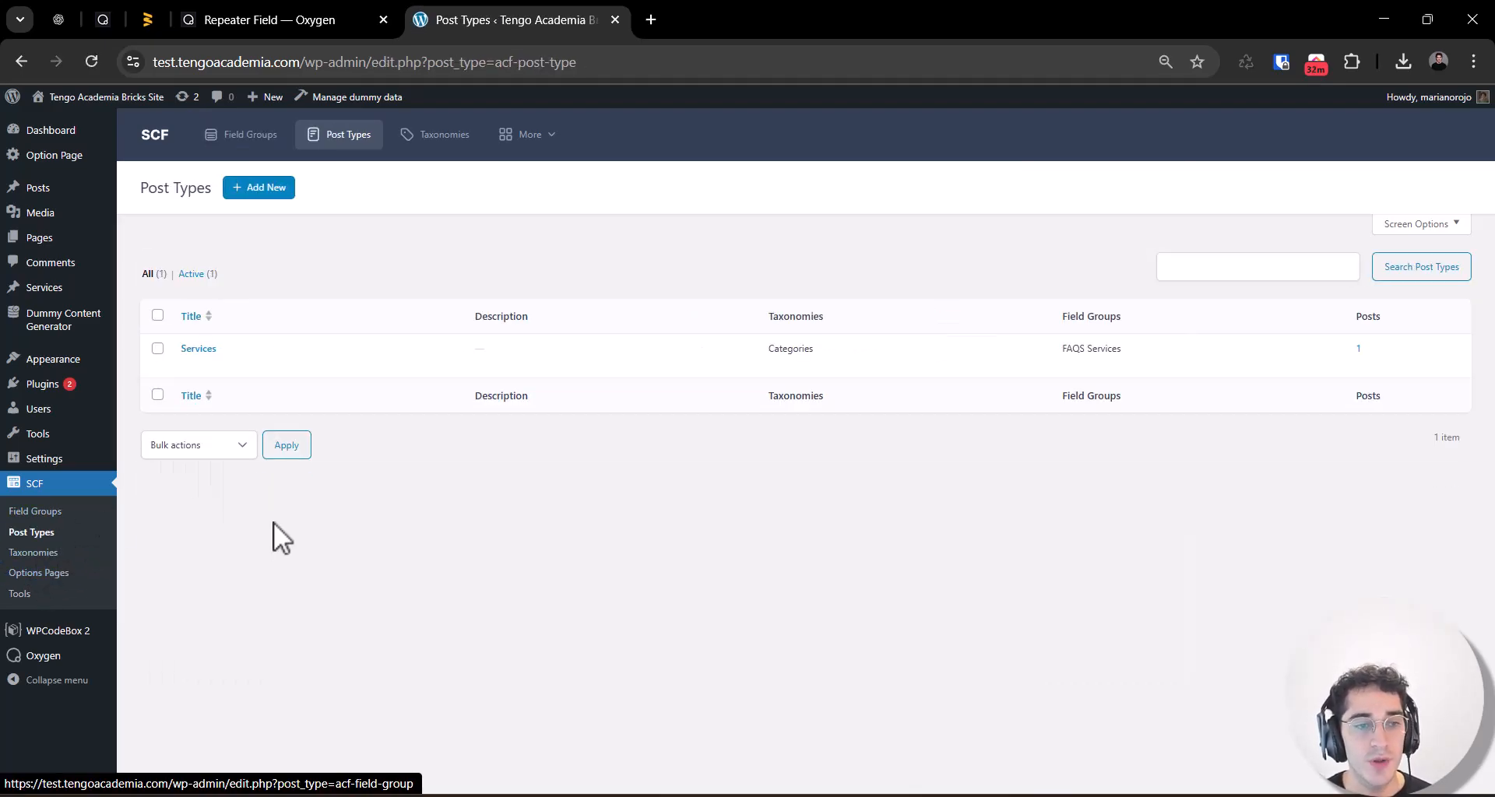
{"action": "left_click", "coordinate": [214, 361]}
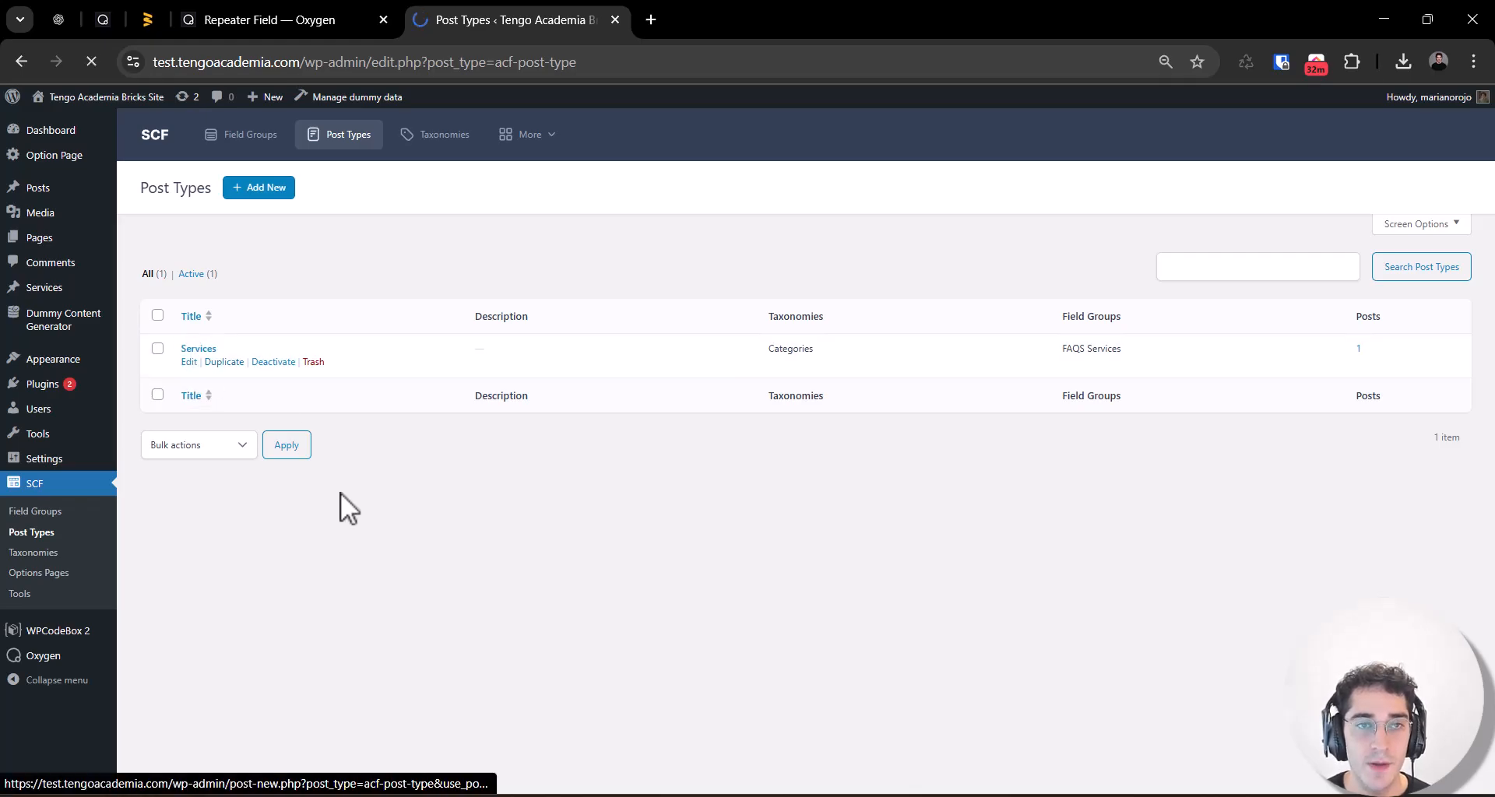
{"action": "scroll", "coordinate": [318, 405], "scroll_direction": "down", "scroll_amount": 5}
{"action": "scroll", "coordinate": [358, 411], "scroll_direction": "up", "scroll_amount": 5}
{"action": "scroll", "coordinate": [250, 396], "scroll_direction": "down", "scroll_amount": 4}
{"action": "scroll", "coordinate": [313, 452], "scroll_direction": "up", "scroll_amount": 4}
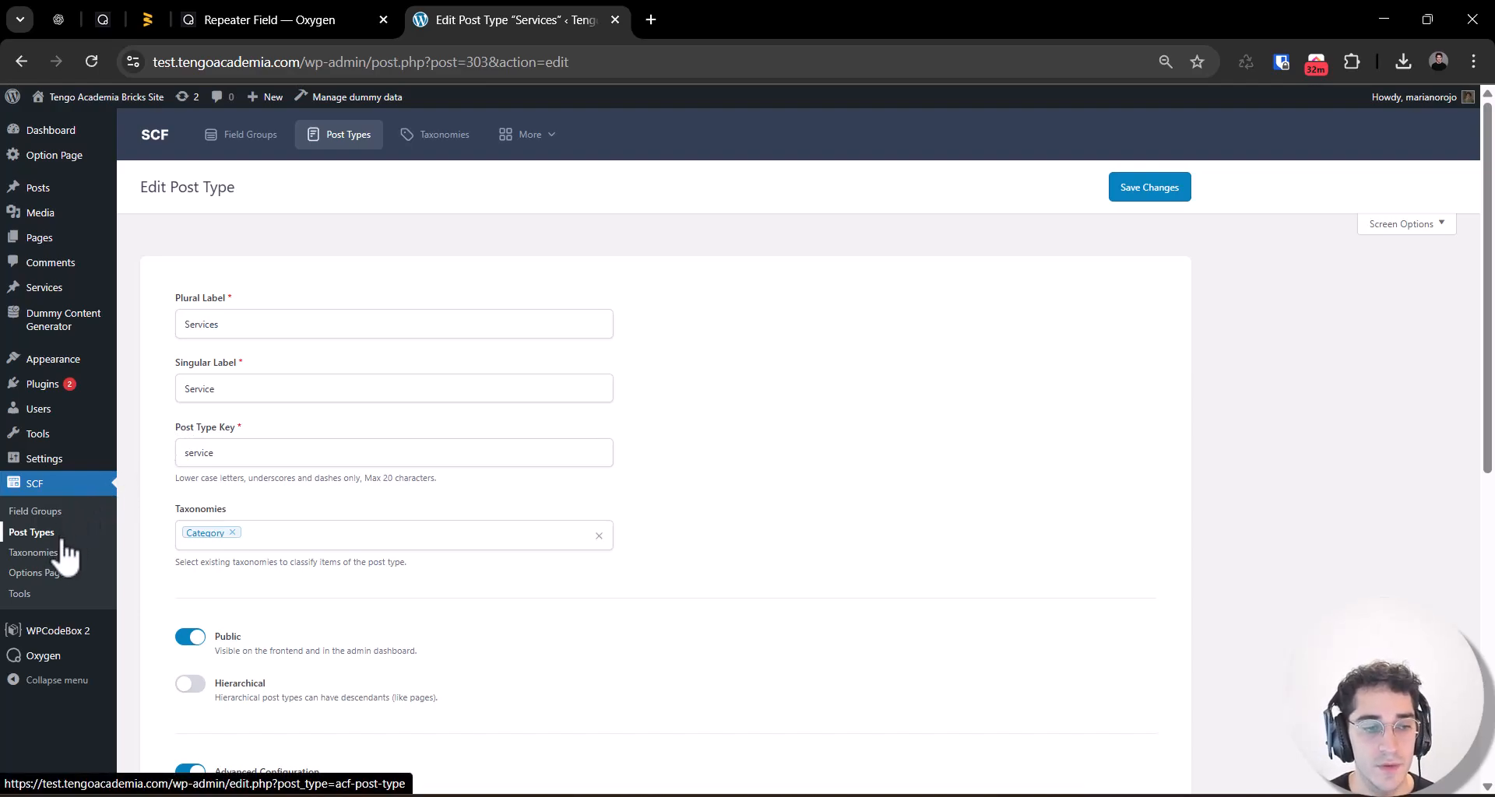
Step: Open the FAQS Services field group and expand its FAQs Services repeater field
{"action": "left_click", "coordinate": [54, 512]}
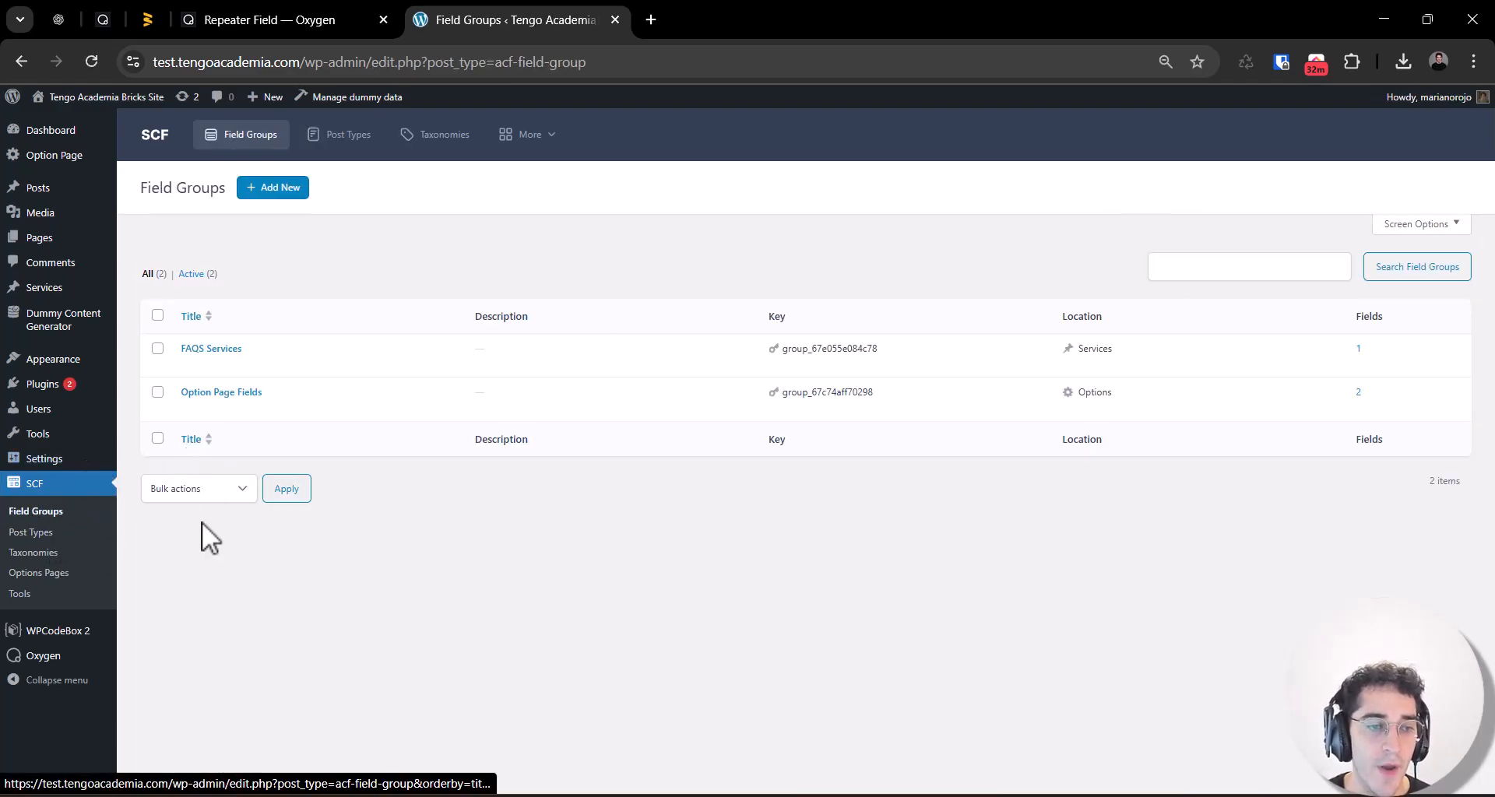
{"action": "left_click", "coordinate": [224, 347]}
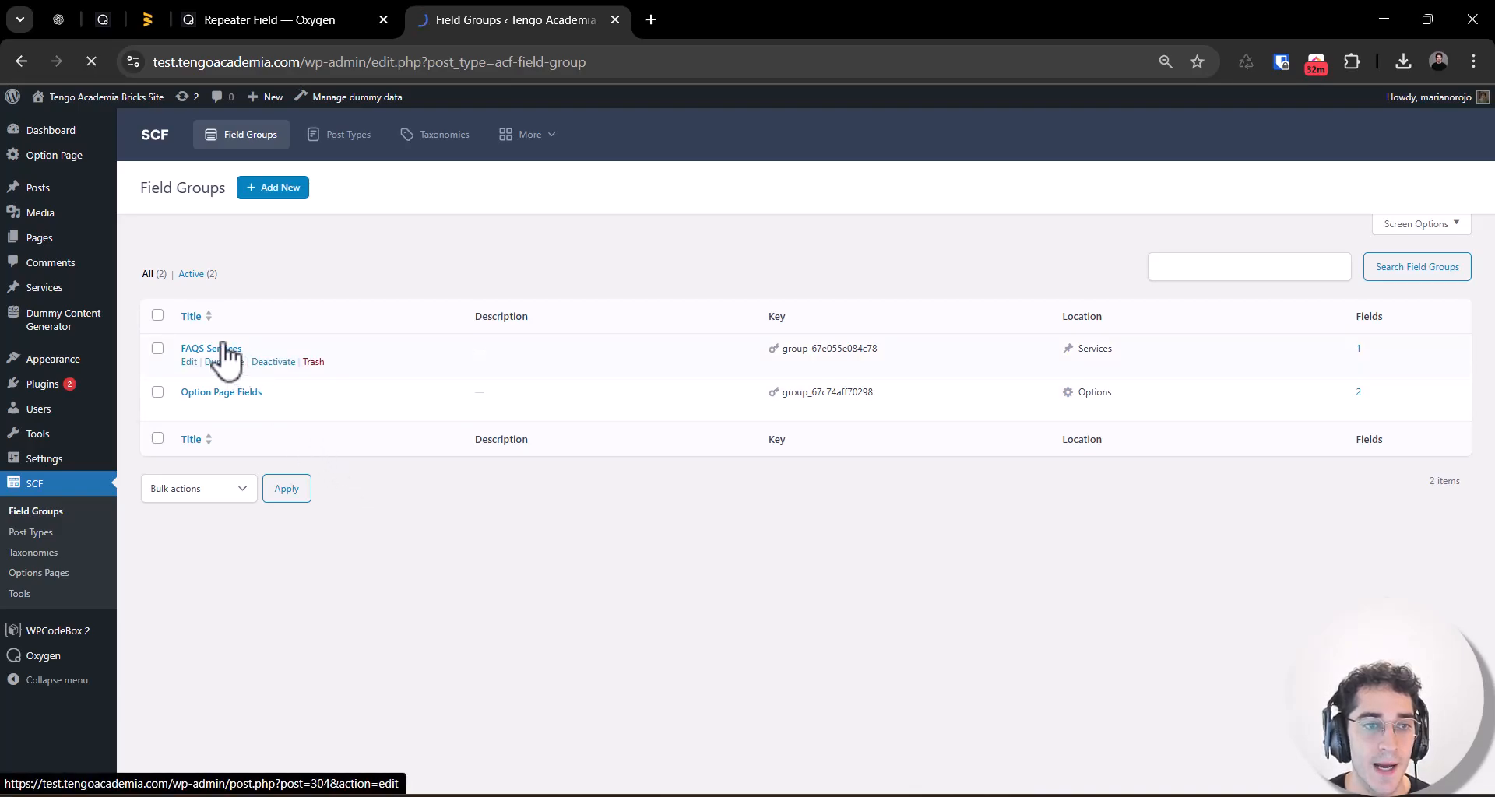
{"action": "double_click", "coordinate": [311, 188]}
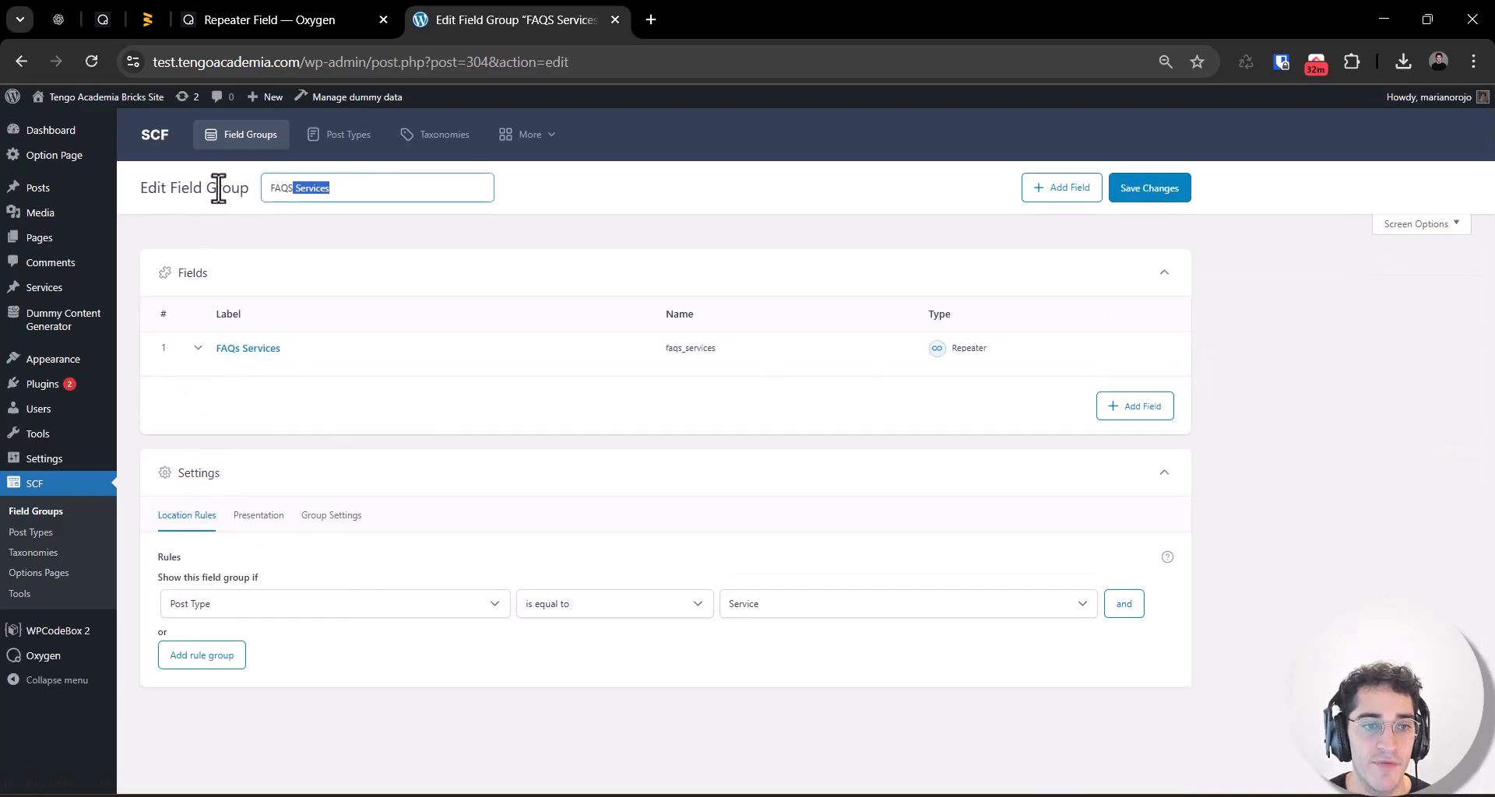
{"action": "left_click", "coordinate": [249, 349]}
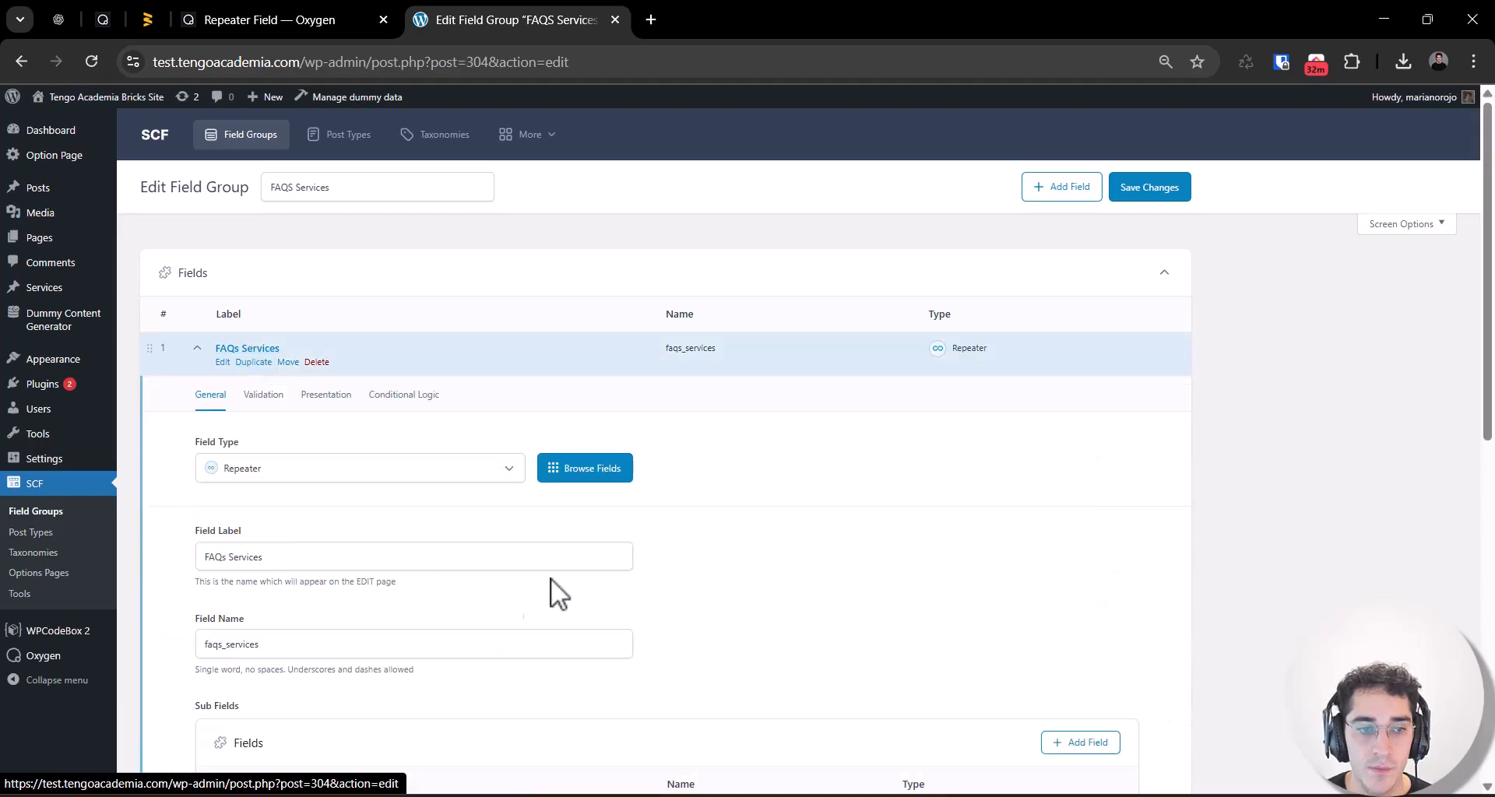
{"action": "scroll", "coordinate": [309, 420], "scroll_direction": "down", "scroll_amount": 1}
{"action": "scroll", "coordinate": [265, 420], "scroll_direction": "down", "scroll_amount": 1}
Step: Examine the repeater's field label, field name and its Question and Answer sub fields
{"action": "triple_click", "coordinate": [285, 372]}
{"action": "double_click", "coordinate": [251, 442]}
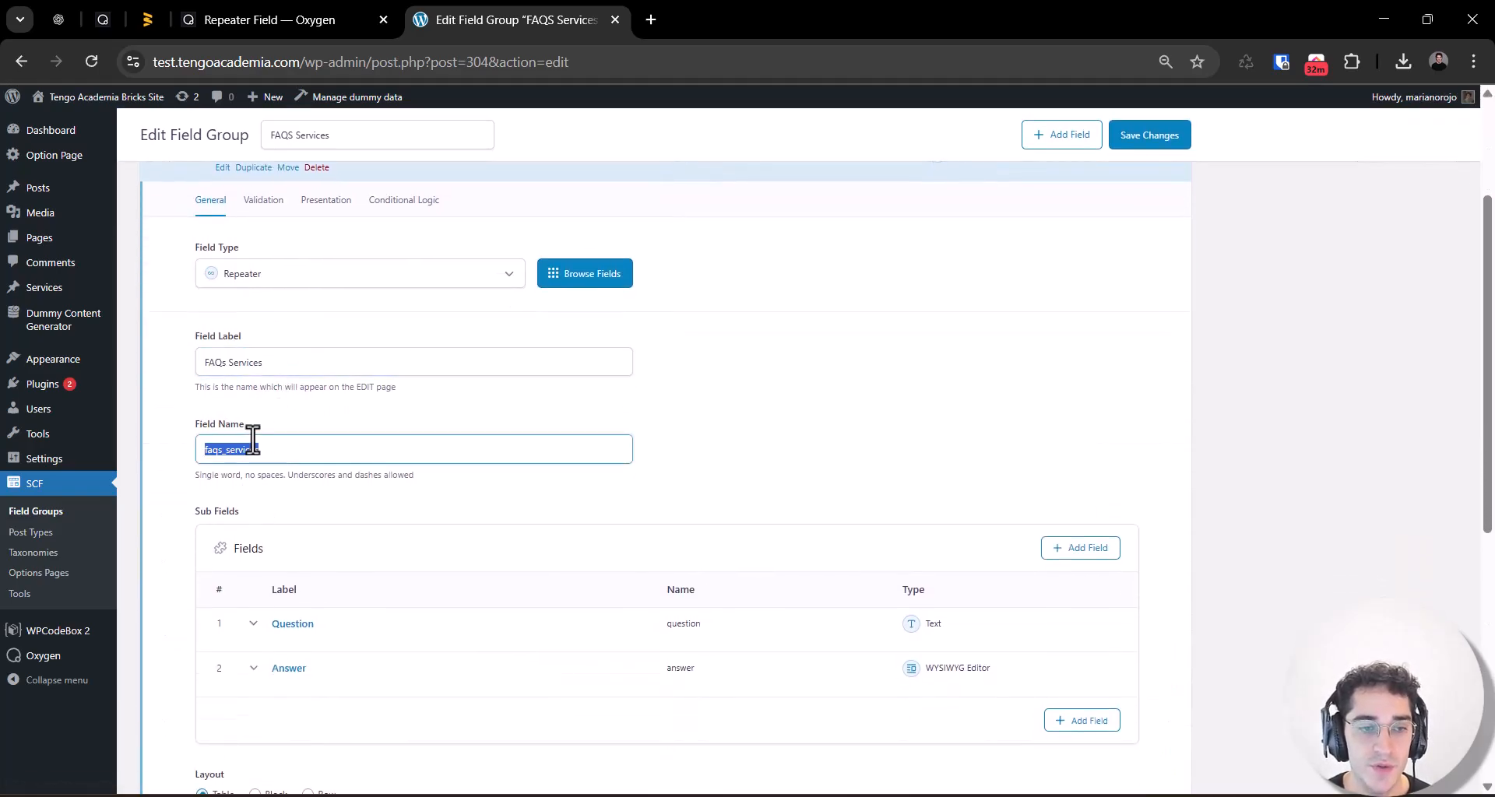
{"action": "left_click", "coordinate": [1021, 324]}
{"action": "double_click", "coordinate": [286, 446]}
{"action": "scroll", "coordinate": [343, 475], "scroll_direction": "down", "scroll_amount": 2}
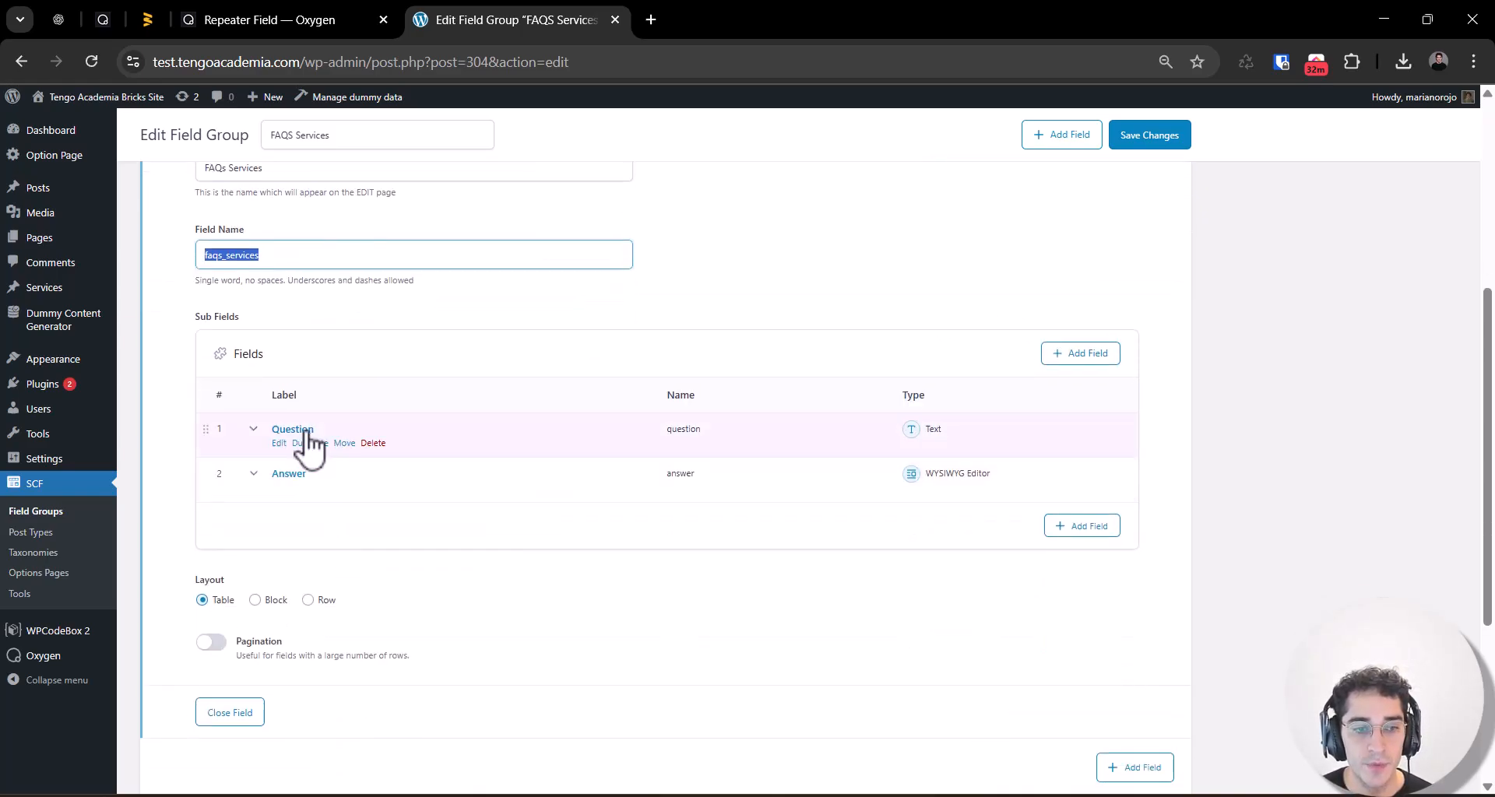
{"action": "left_click", "coordinate": [937, 436]}
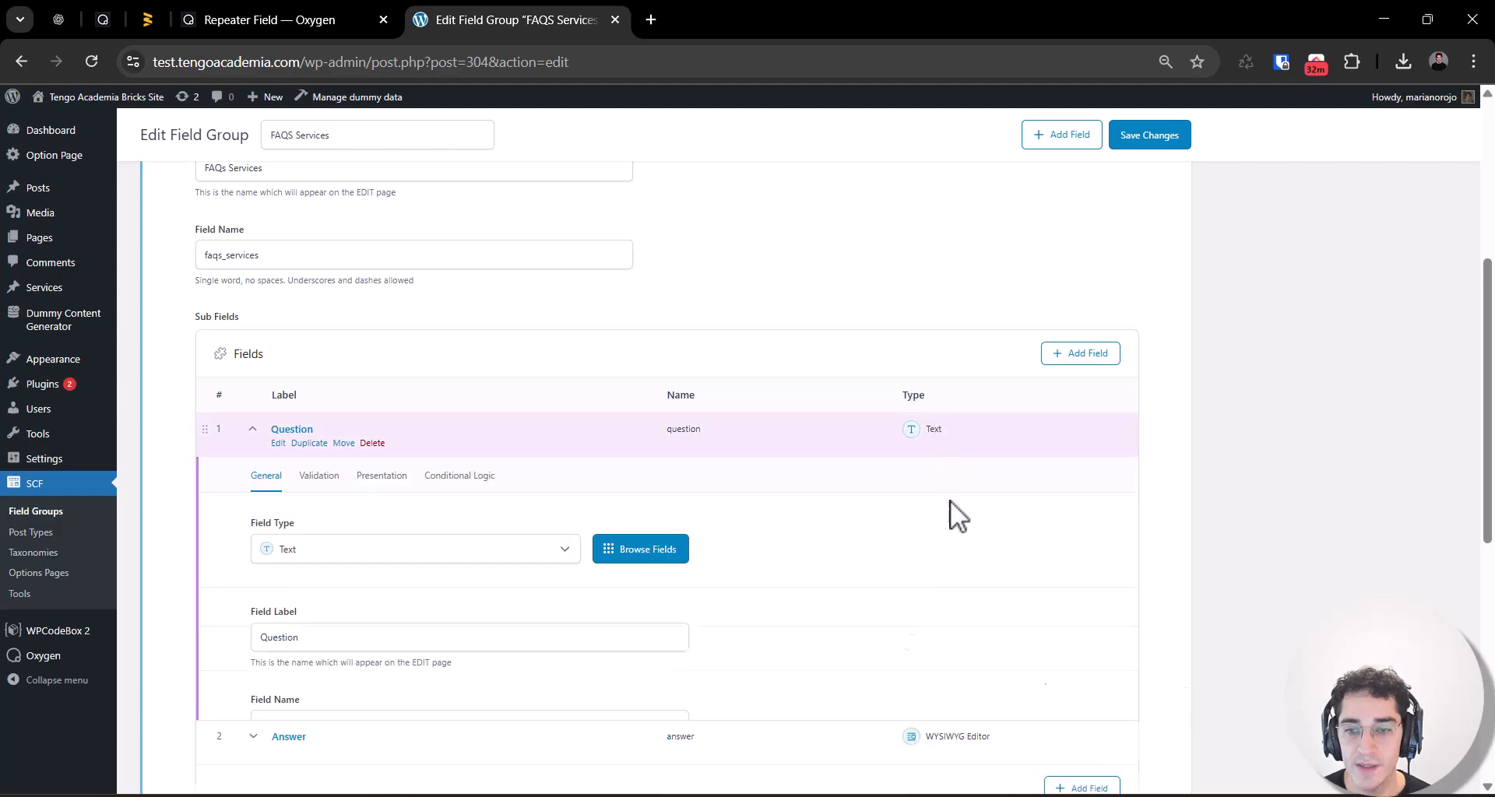
{"action": "left_click", "coordinate": [956, 440]}
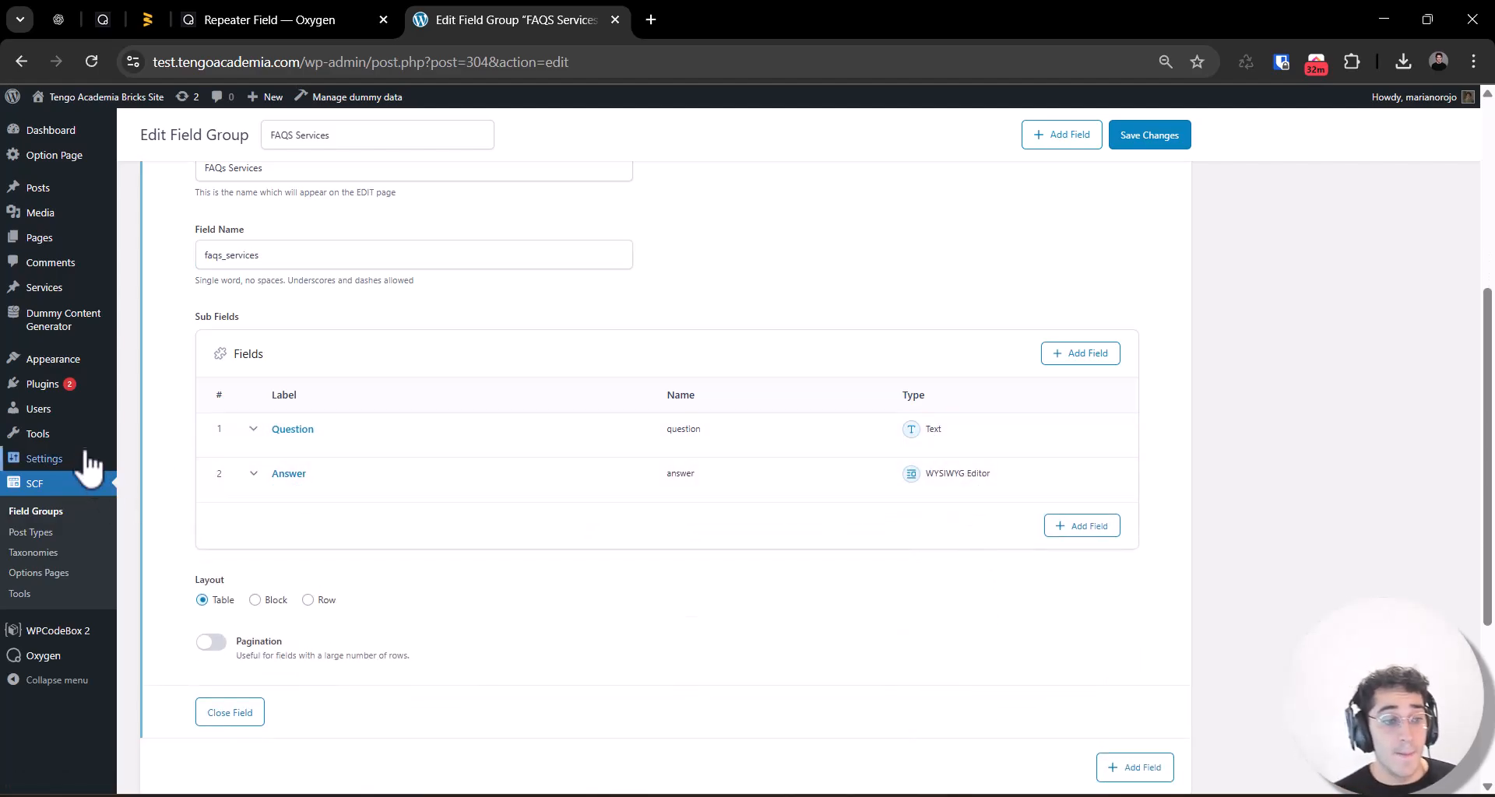
Step: Open the Premium Event Photography service for editing from the Services list
{"action": "left_click", "coordinate": [47, 288]}
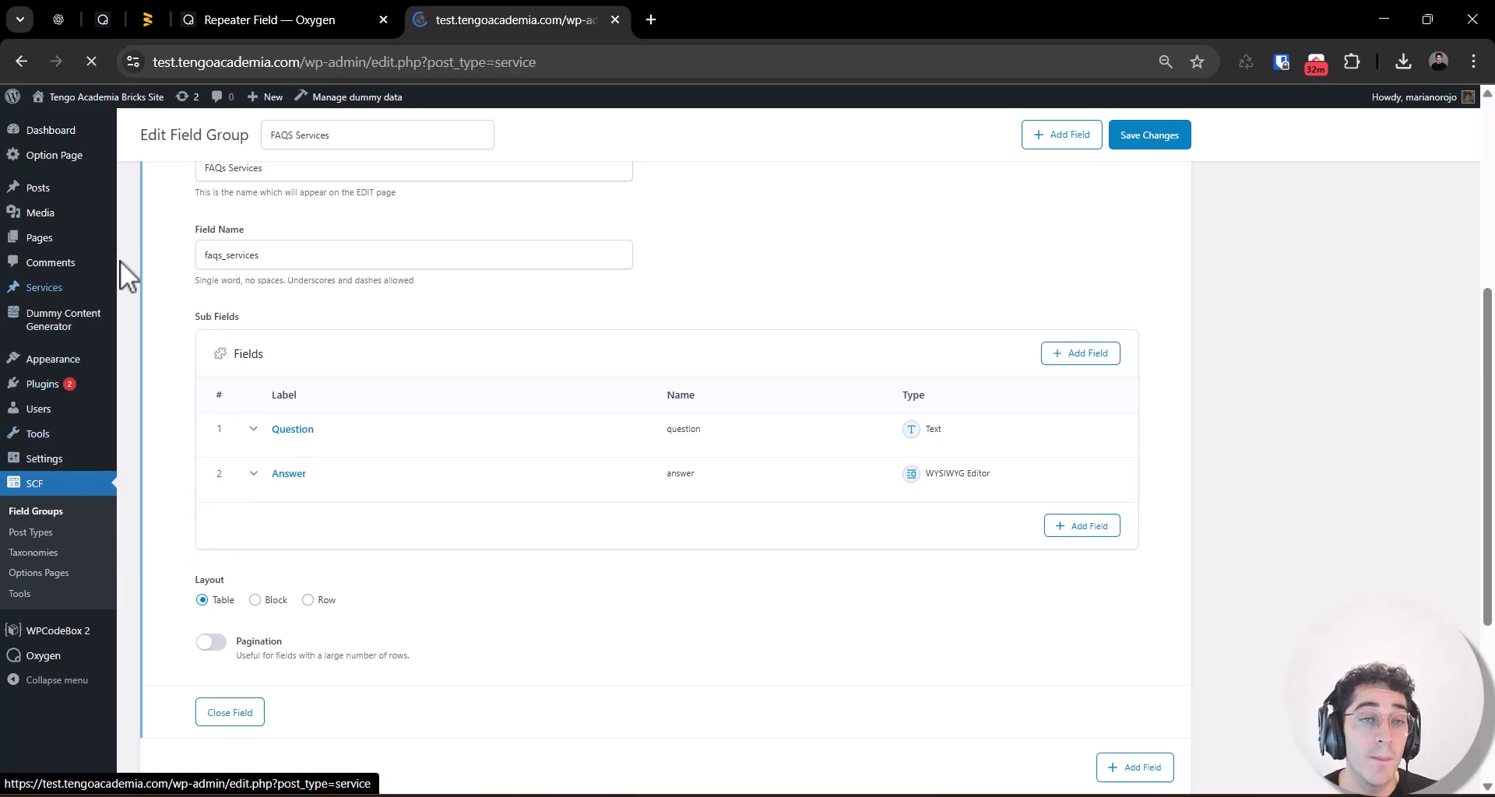
{"action": "left_click", "coordinate": [298, 264]}
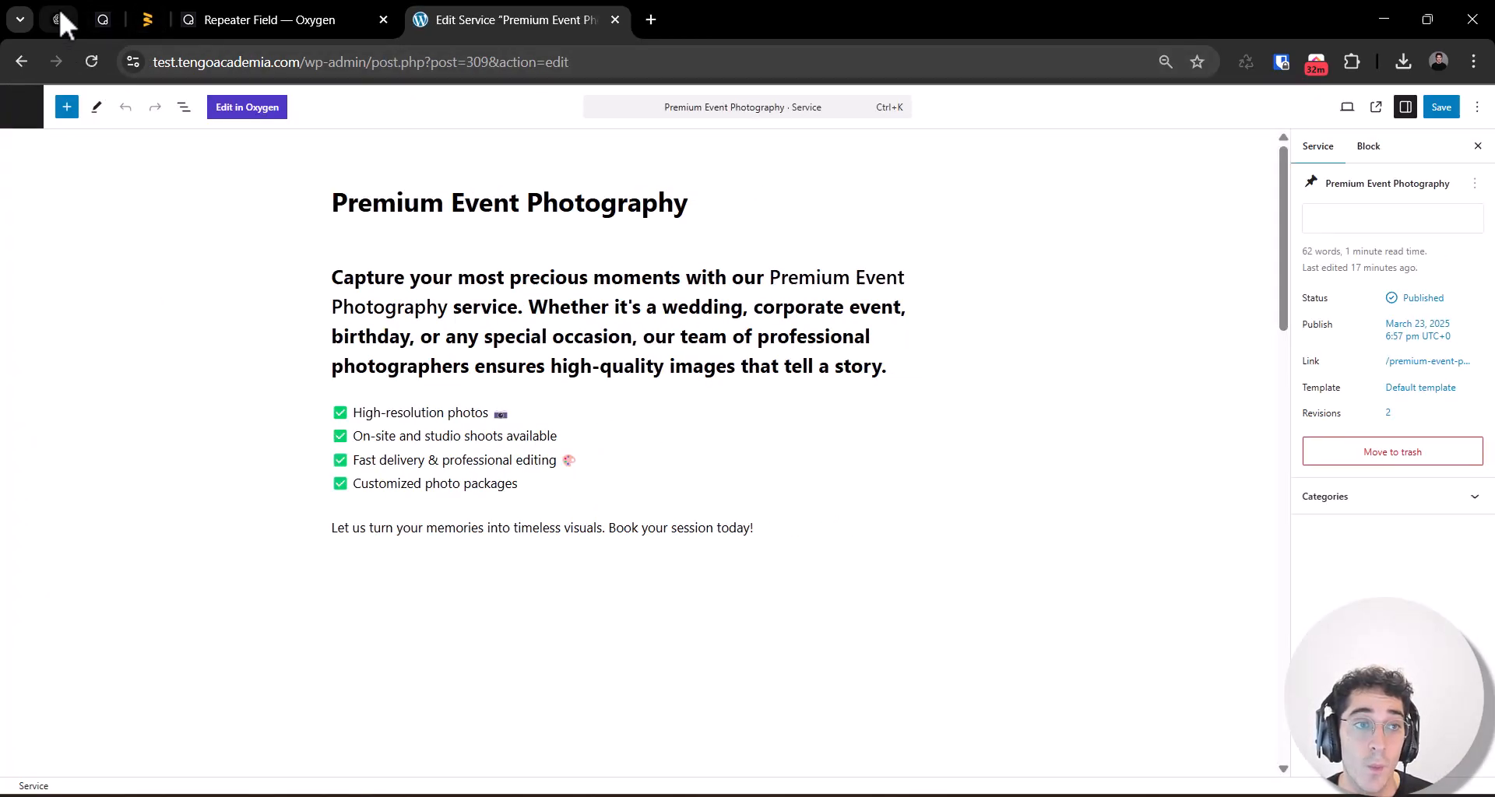
{"action": "left_click_drag", "start_coordinate": [58, 6], "coordinate": [151, 2]}
{"action": "scroll", "coordinate": [493, 327], "scroll_direction": "up", "scroll_amount": 5}
{"action": "scroll", "coordinate": [517, 347], "scroll_direction": "down", "scroll_amount": 6}
{"action": "scroll", "coordinate": [520, 343], "scroll_direction": "up", "scroll_amount": 2}
{"action": "left_click", "coordinate": [498, 17]}
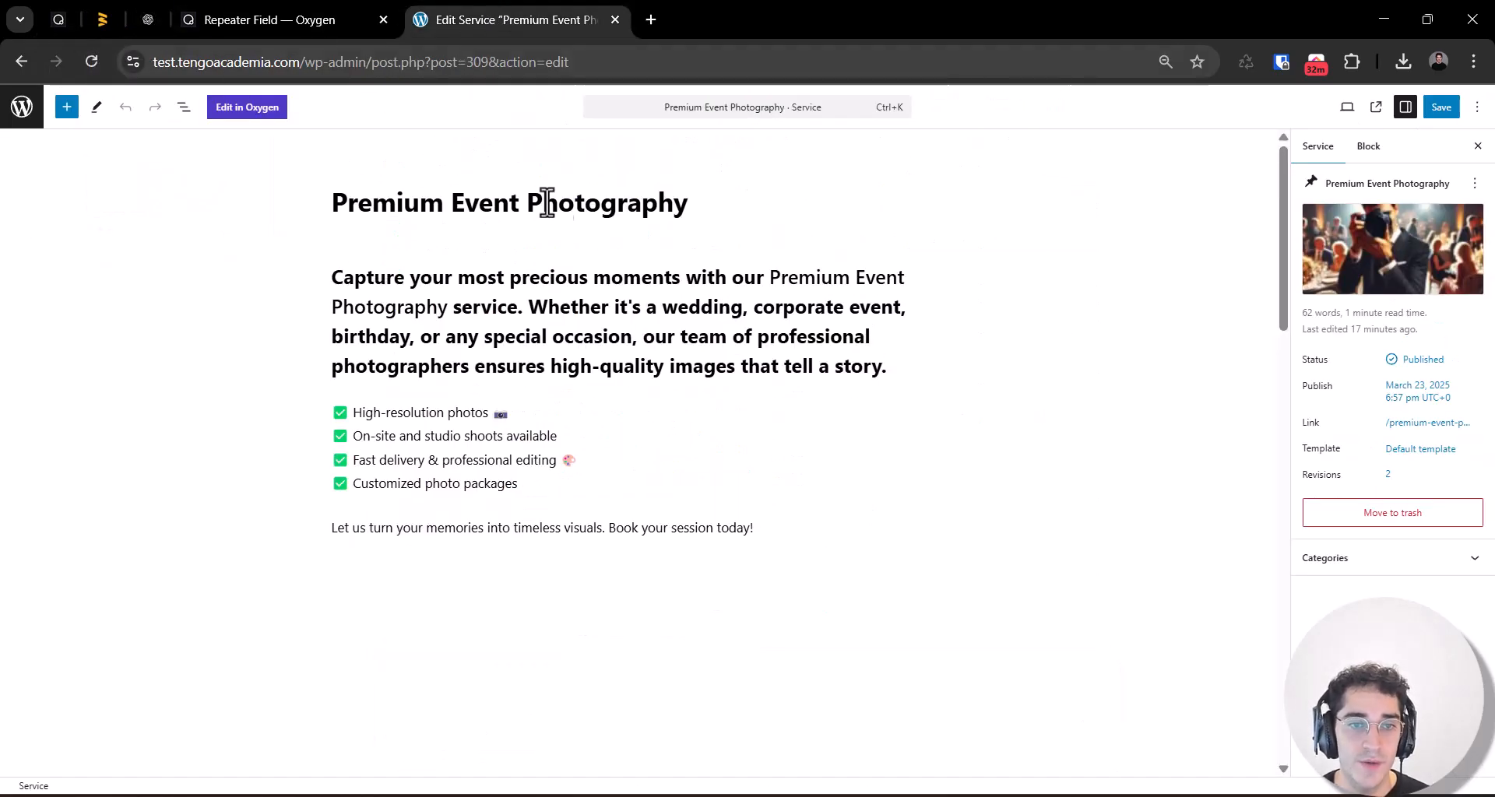
Step: Examine the title and body content of the Premium Event Photography service
{"action": "triple_click", "coordinate": [594, 203]}
{"action": "triple_click", "coordinate": [613, 210]}
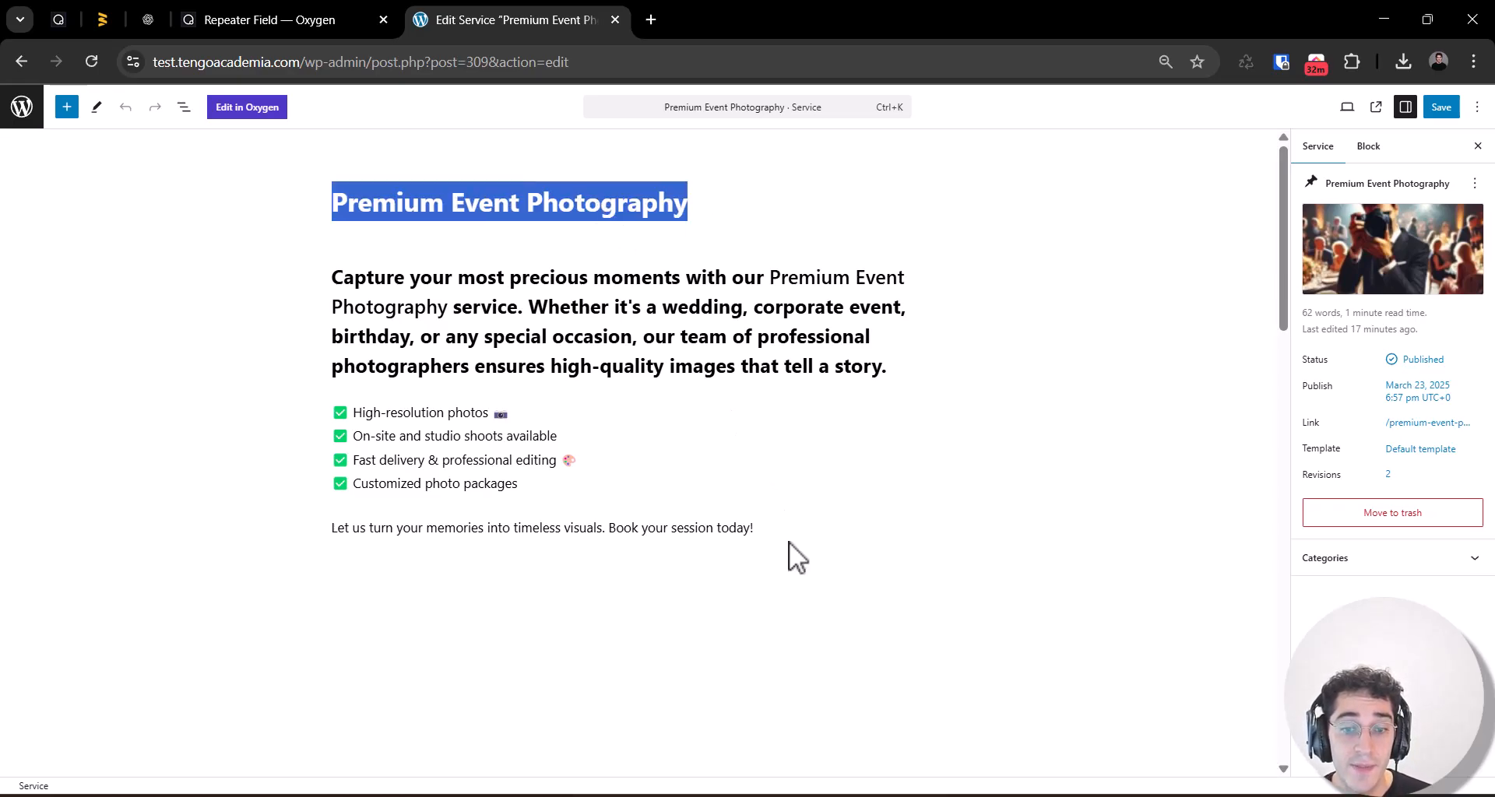
{"action": "left_click_drag", "start_coordinate": [781, 524], "coordinate": [335, 265]}
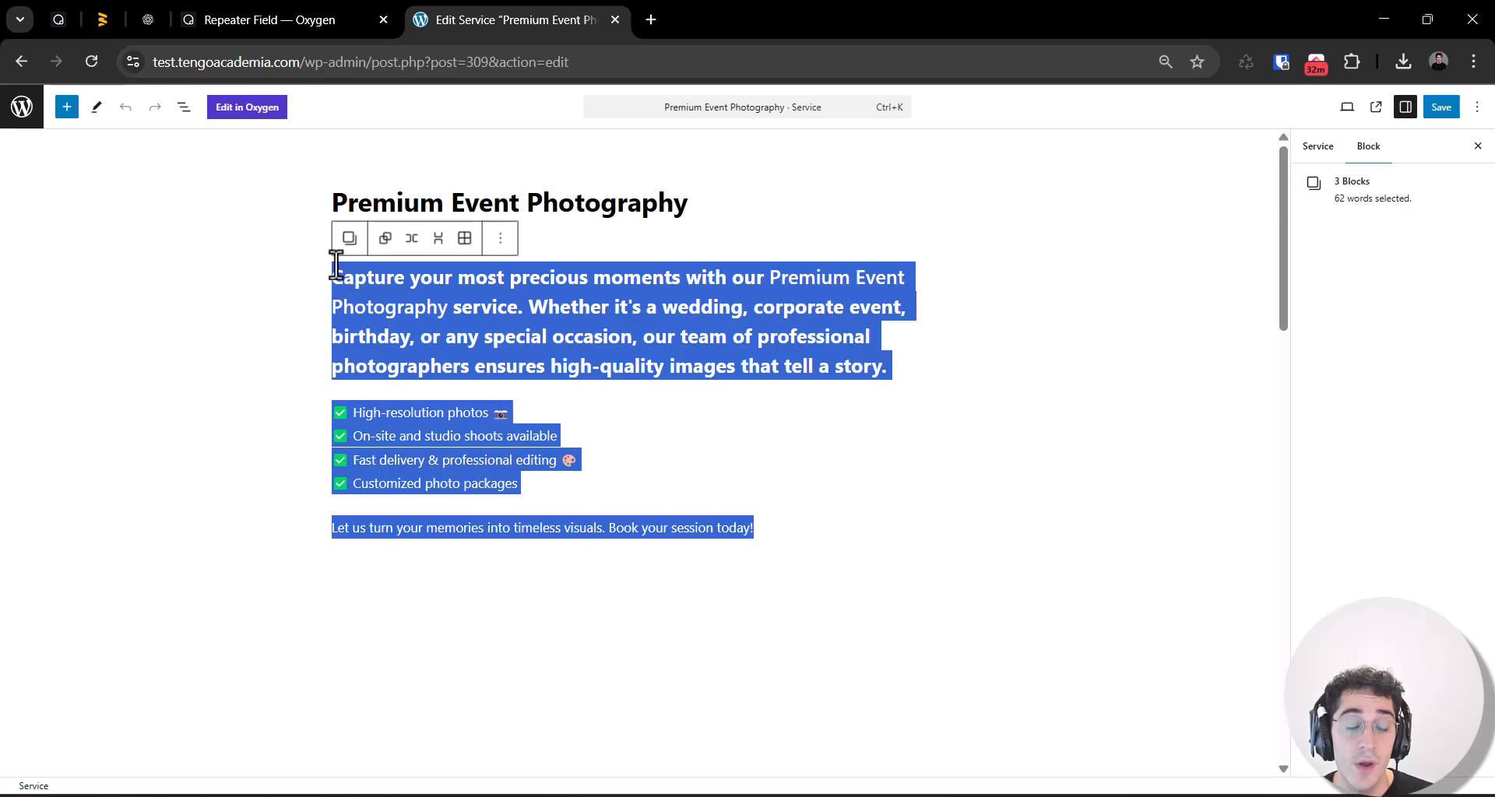
{"action": "left_click", "coordinate": [638, 301]}
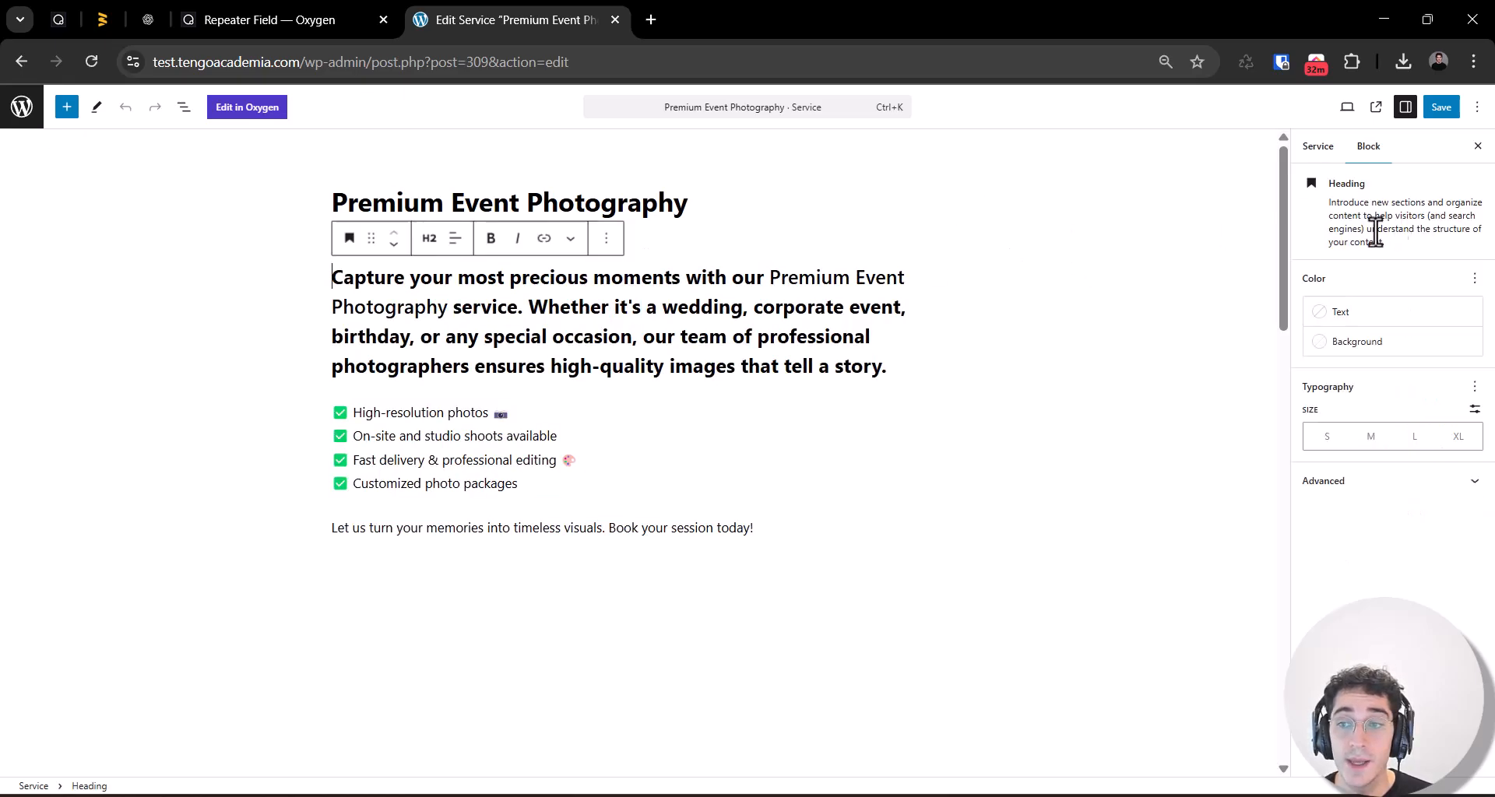
{"action": "left_click", "coordinate": [965, 192]}
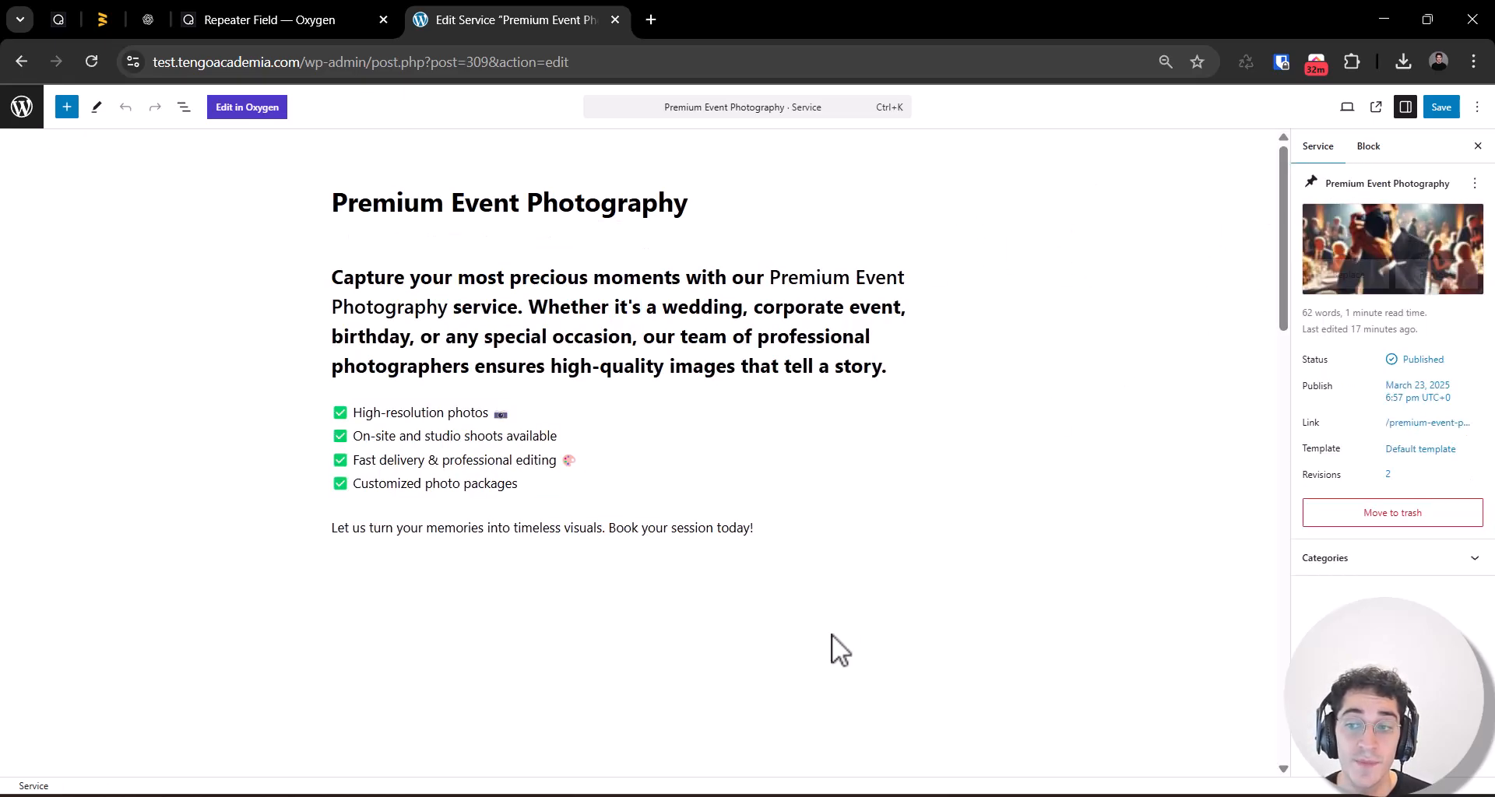
Step: Examine the question and answer rows in the service's FAQs Services repeater
{"action": "scroll", "coordinate": [595, 581], "scroll_direction": "down", "scroll_amount": 9}
{"action": "scroll", "coordinate": [87, 420], "scroll_direction": "up", "scroll_amount": 3}
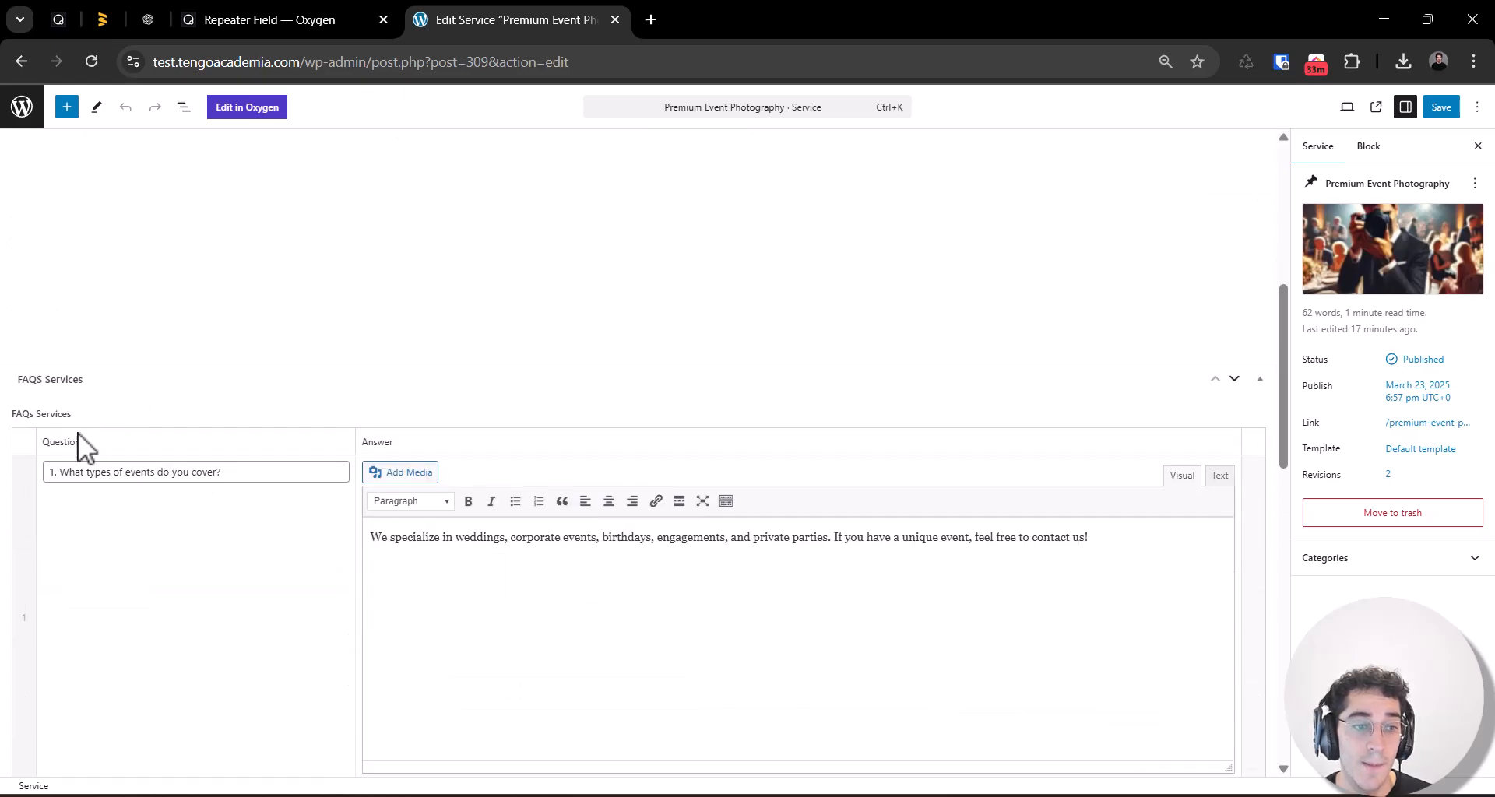
{"action": "triple_click", "coordinate": [134, 476]}
{"action": "left_click", "coordinate": [587, 599]}
{"action": "scroll", "coordinate": [588, 599], "scroll_direction": "down", "scroll_amount": 6}
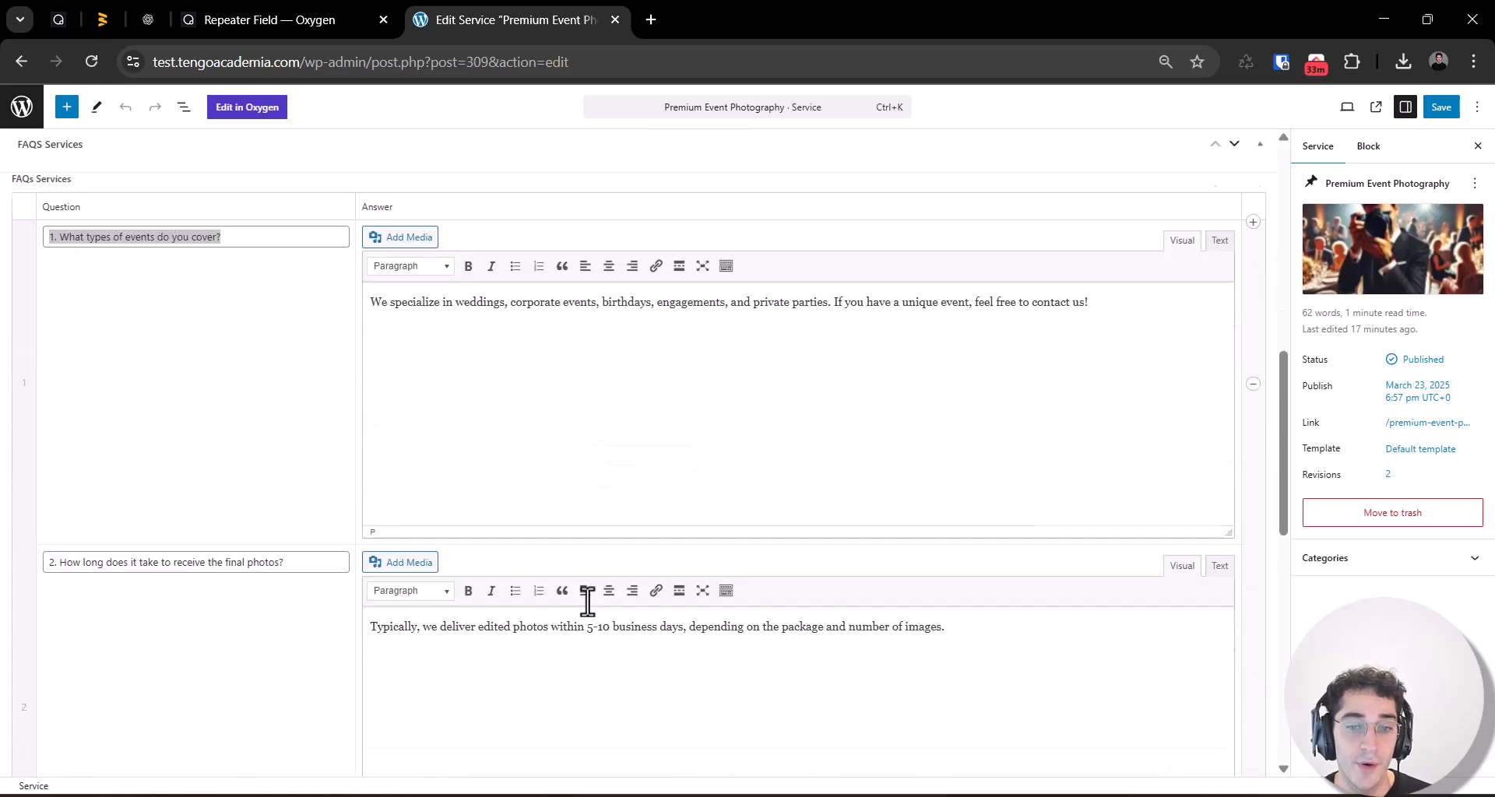
{"action": "scroll", "coordinate": [590, 593], "scroll_direction": "down", "scroll_amount": 7}
{"action": "scroll", "coordinate": [591, 585], "scroll_direction": "up", "scroll_amount": 14}
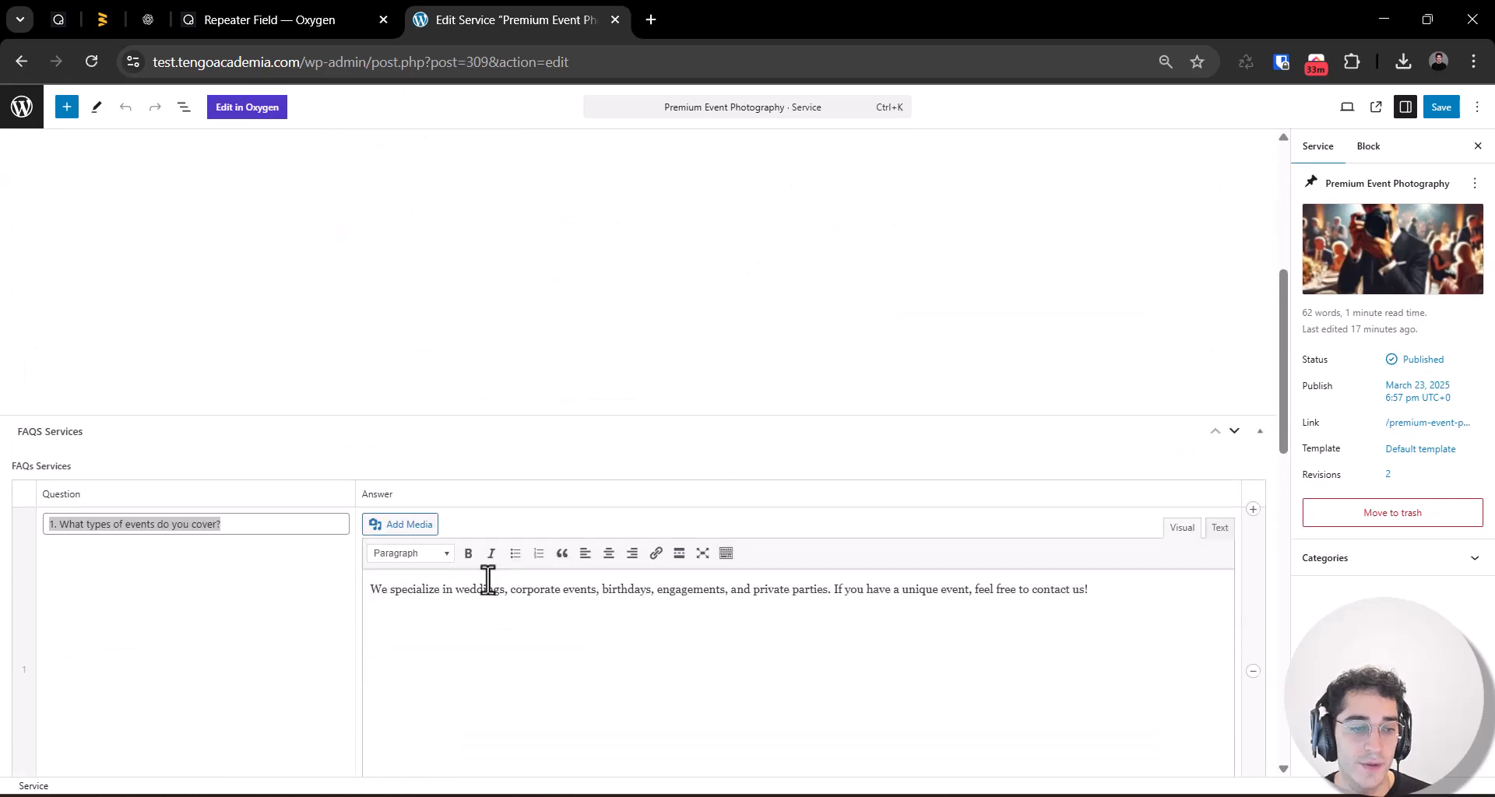
{"action": "scroll", "coordinate": [487, 581], "scroll_direction": "down", "scroll_amount": 7}
Step: Save the Premium Event Photography service, check its last FAQ rows and return to the Services list
{"action": "left_click", "coordinate": [1441, 107]}
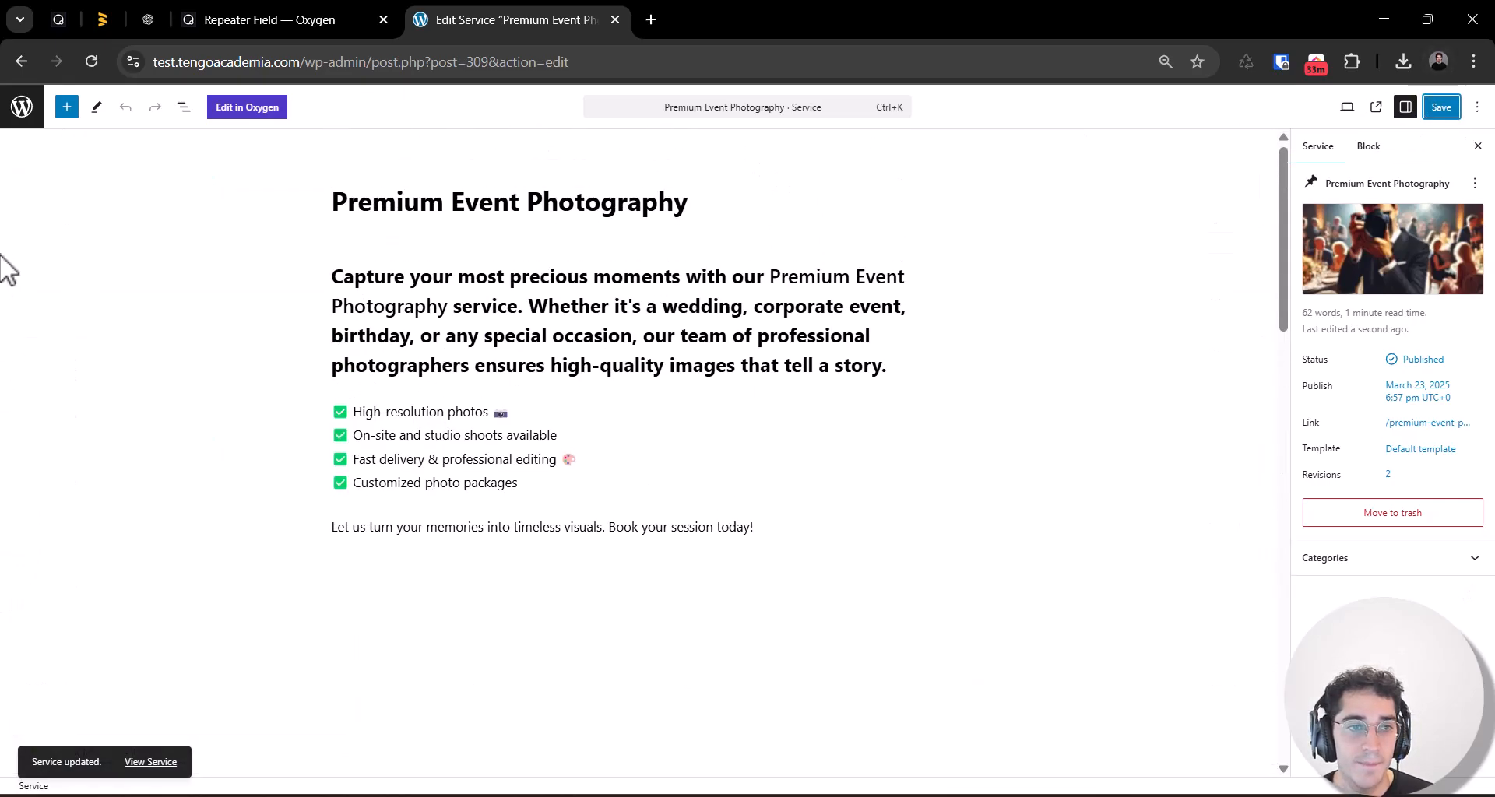
{"action": "scroll", "coordinate": [657, 464], "scroll_direction": "down", "scroll_amount": 14}
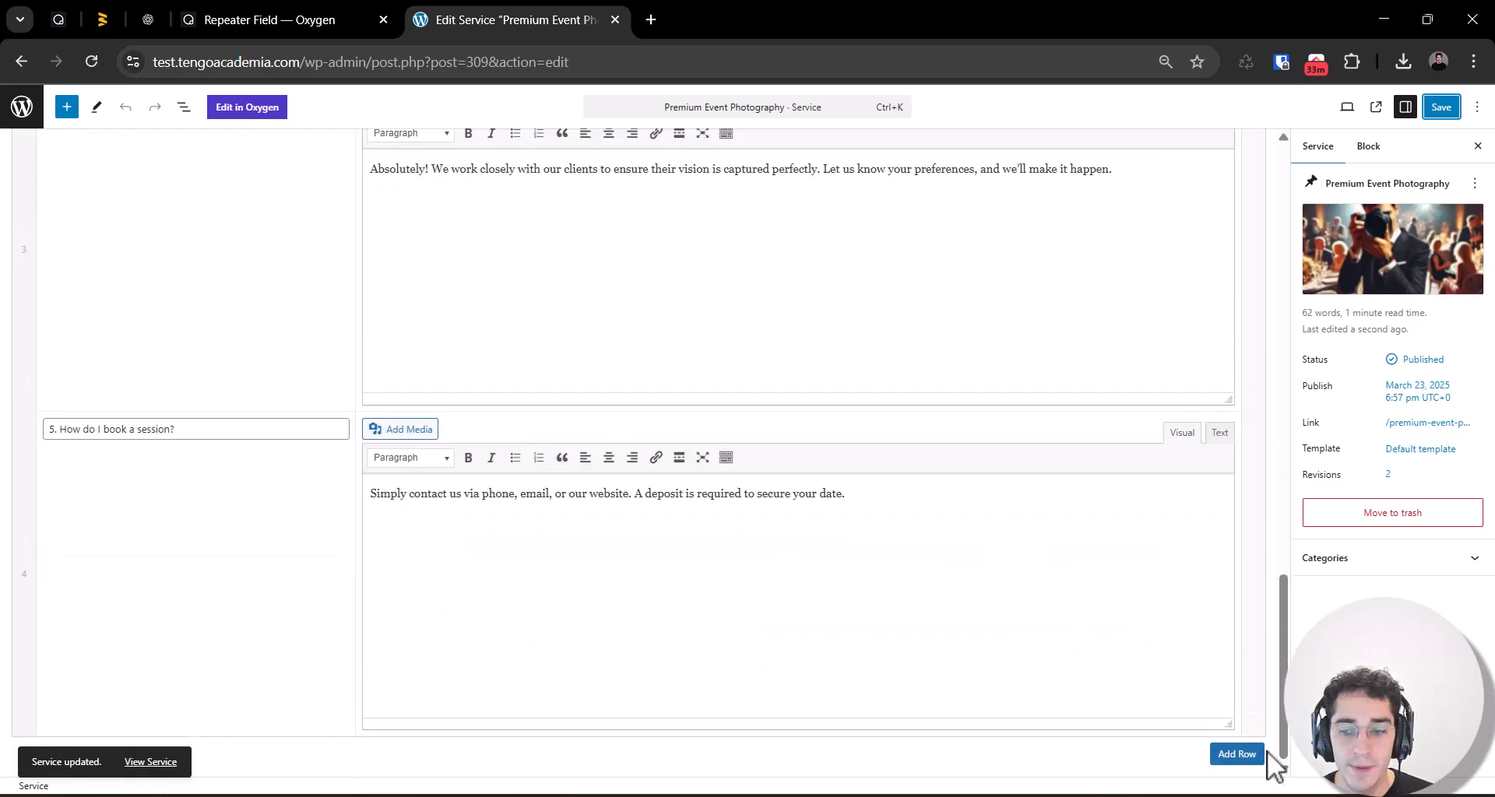
{"action": "scroll", "coordinate": [537, 401], "scroll_direction": "up", "scroll_amount": 12}
{"action": "left_click", "coordinate": [23, 110]}
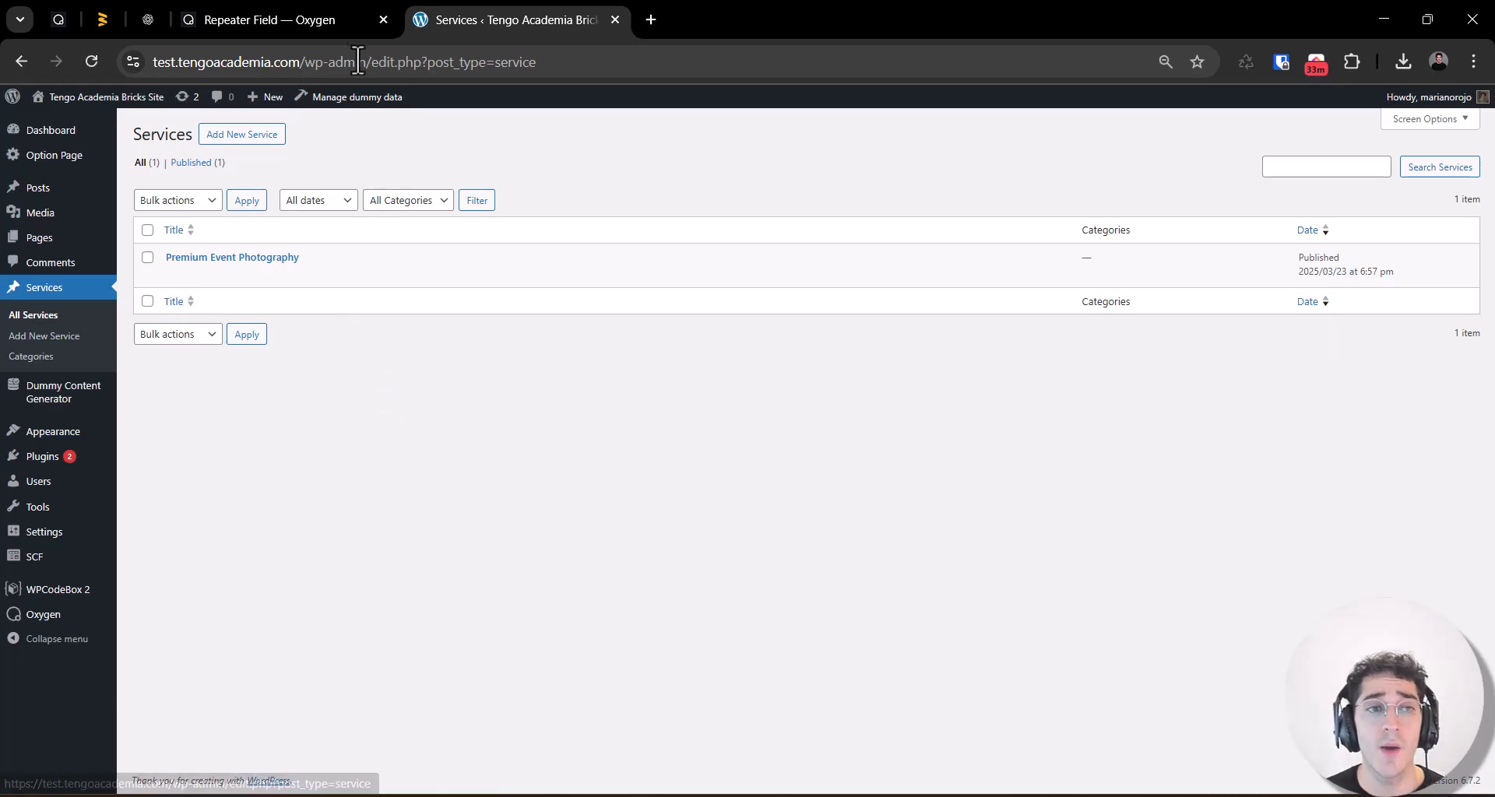
Step: Open the Services Template for editing in the Oxygen builder
{"action": "left_click", "coordinate": [269, 19]}
{"action": "left_click", "coordinate": [595, 17]}
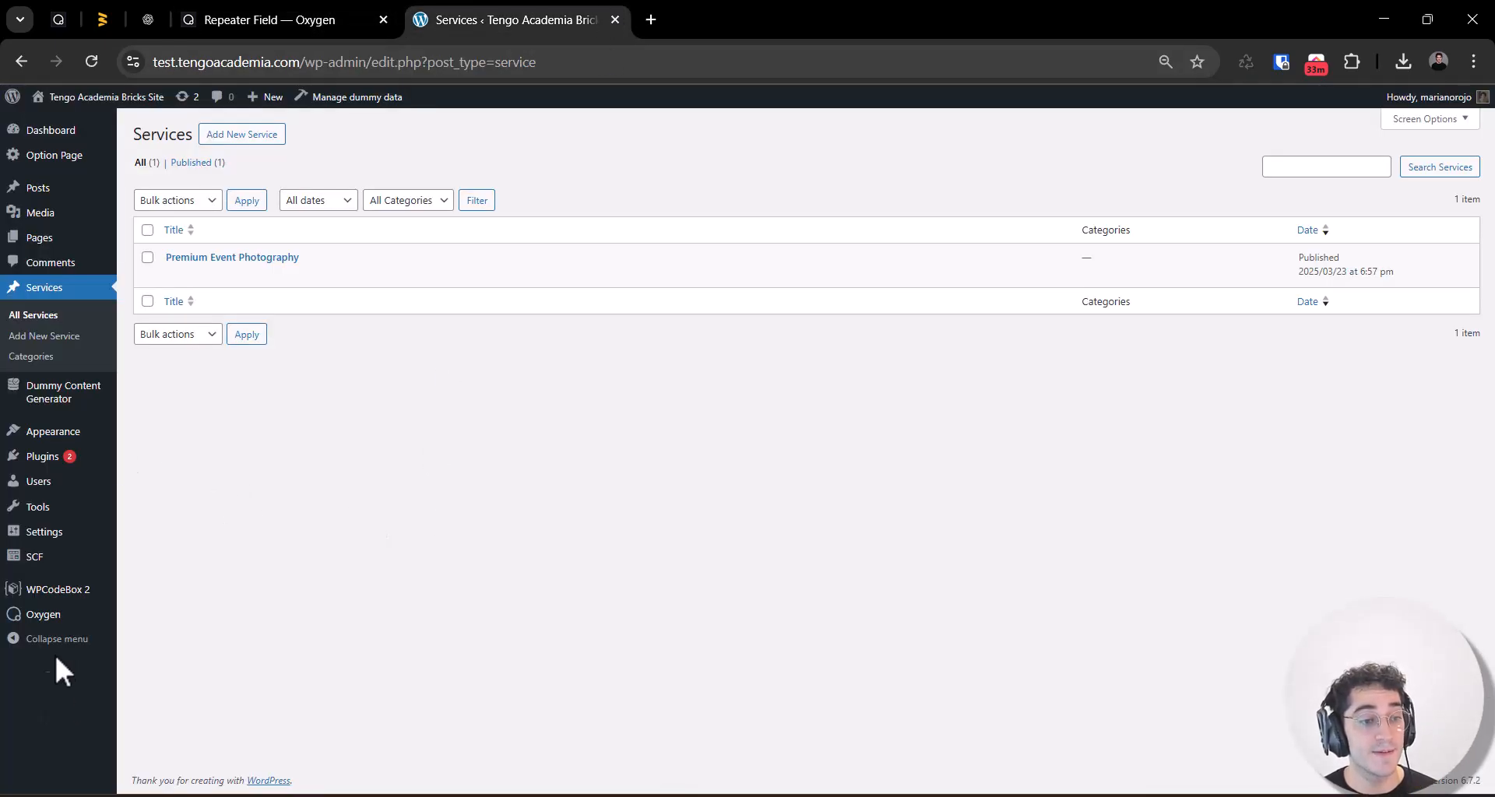
{"action": "mouse_move", "coordinate": [45, 619]}
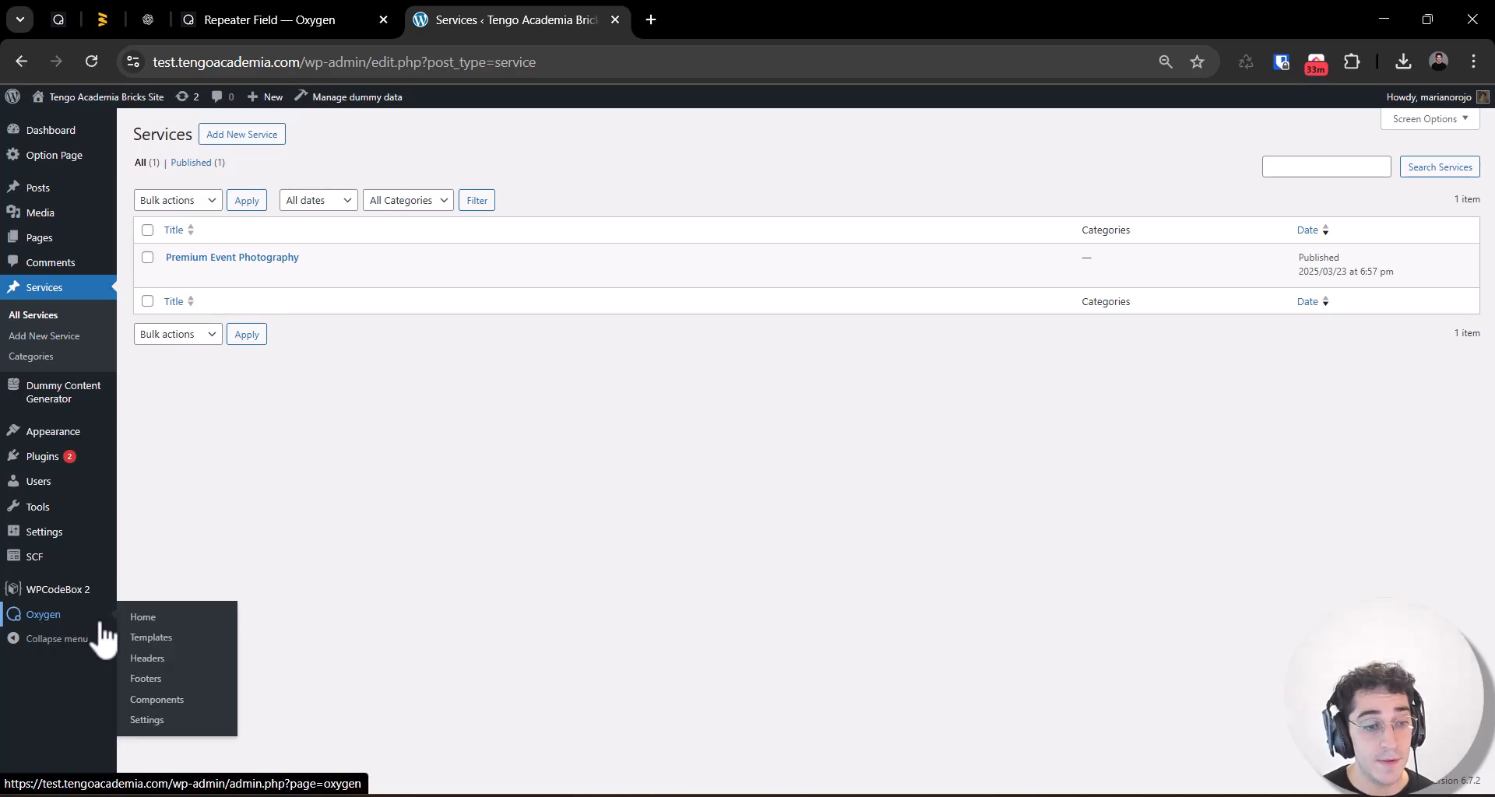
{"action": "left_click", "coordinate": [152, 639]}
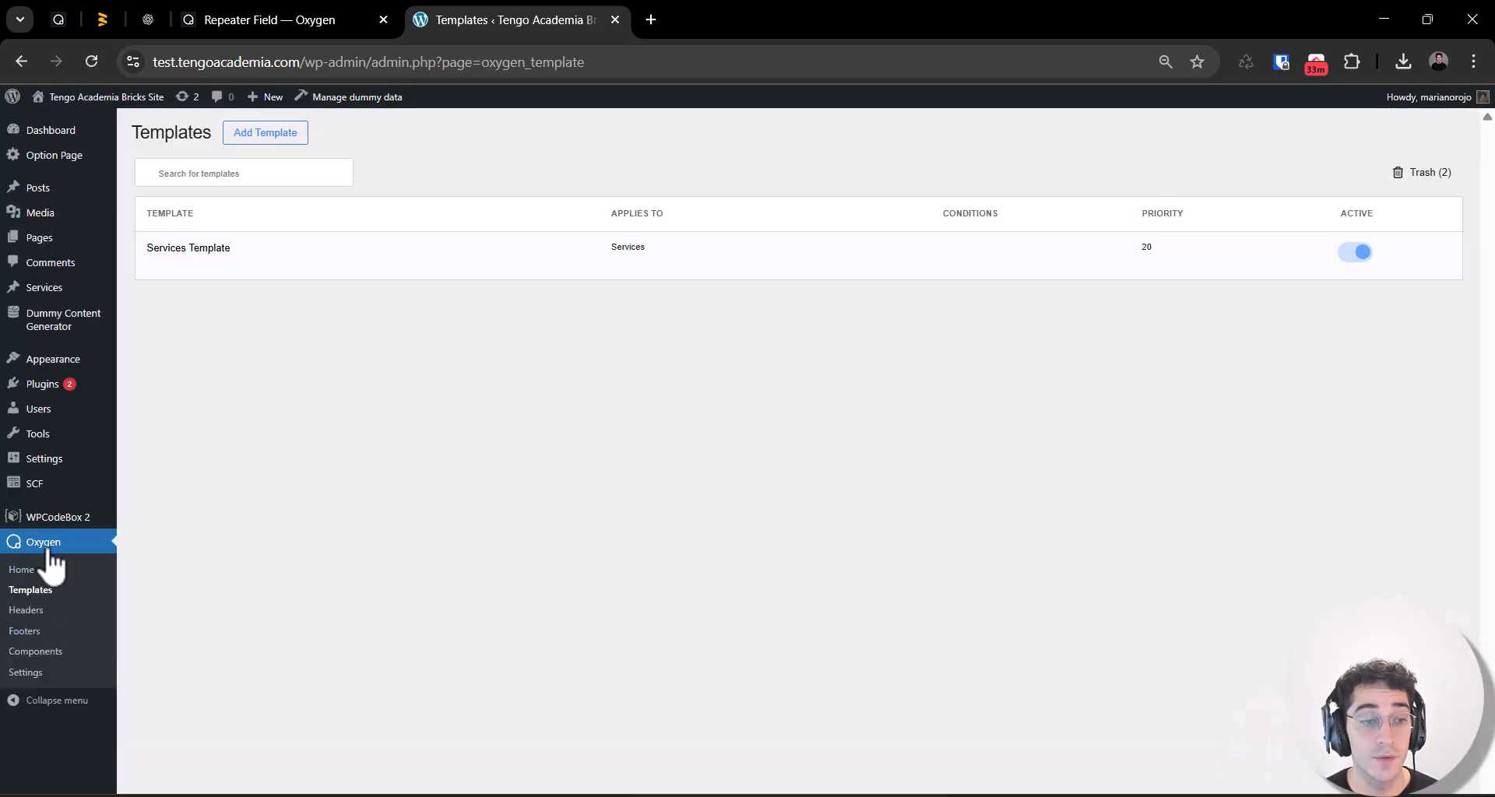
{"action": "mouse_move", "coordinate": [191, 262]}
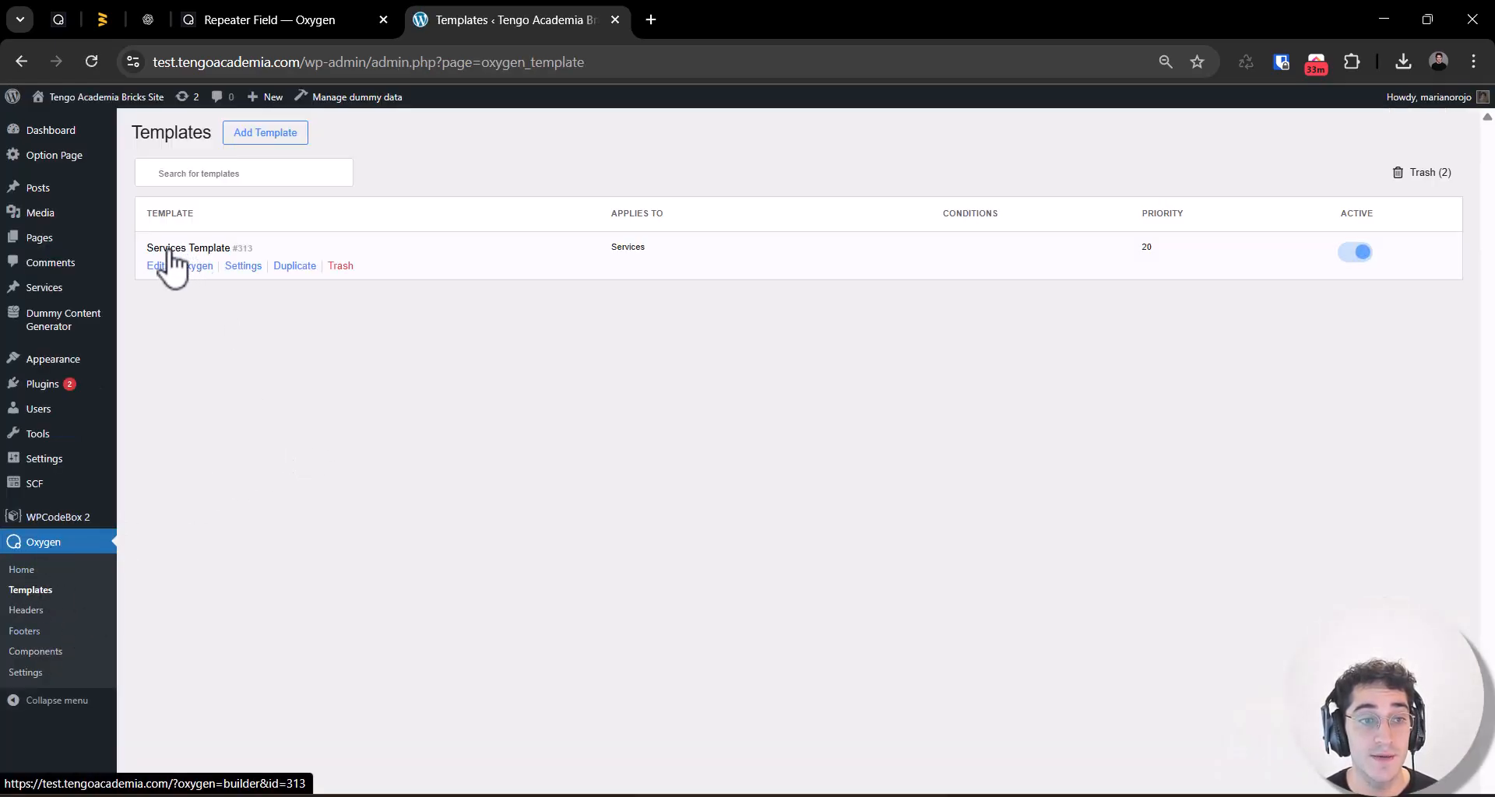
{"action": "left_click", "coordinate": [167, 266]}
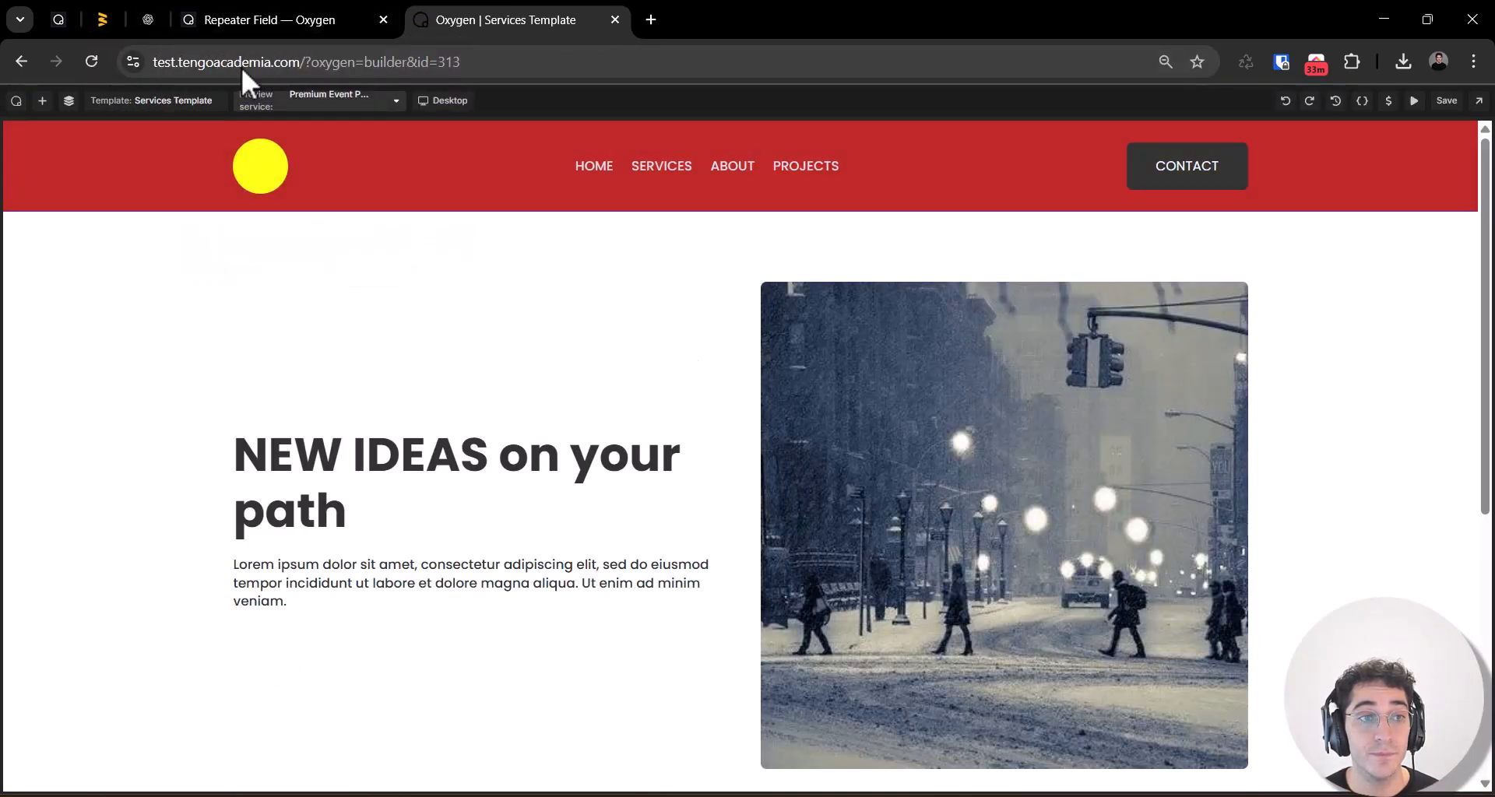
Step: Show the Services Template's element structure and look over its hero section and the rest of the layout
{"action": "left_click", "coordinate": [73, 15]}
{"action": "left_click", "coordinate": [454, 20]}
{"action": "scroll", "coordinate": [592, 449], "scroll_direction": "down", "scroll_amount": 2}
{"action": "scroll", "coordinate": [577, 450], "scroll_direction": "up", "scroll_amount": 2}
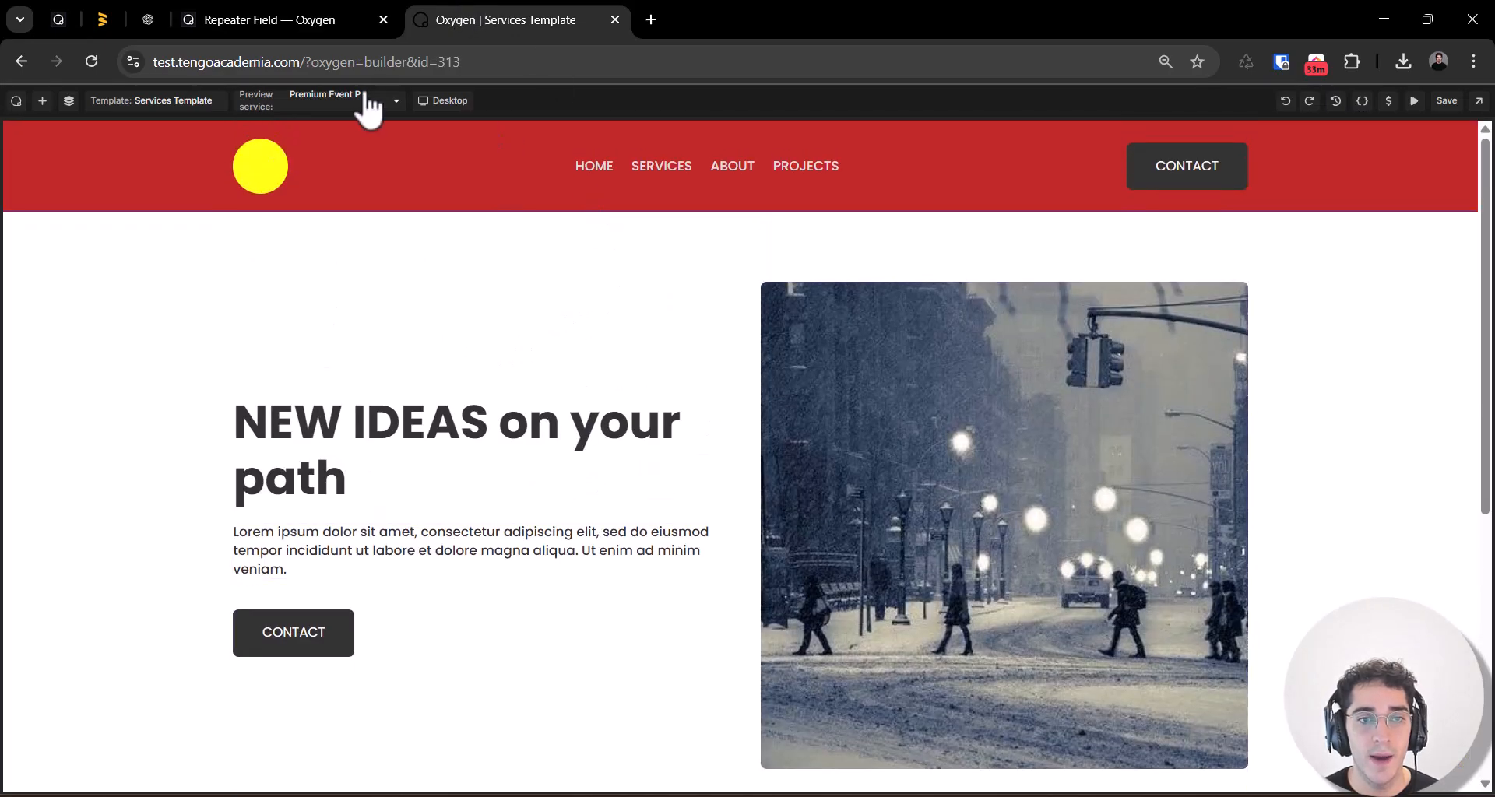
{"action": "left_click", "coordinate": [70, 99]}
{"action": "left_click", "coordinate": [678, 317]}
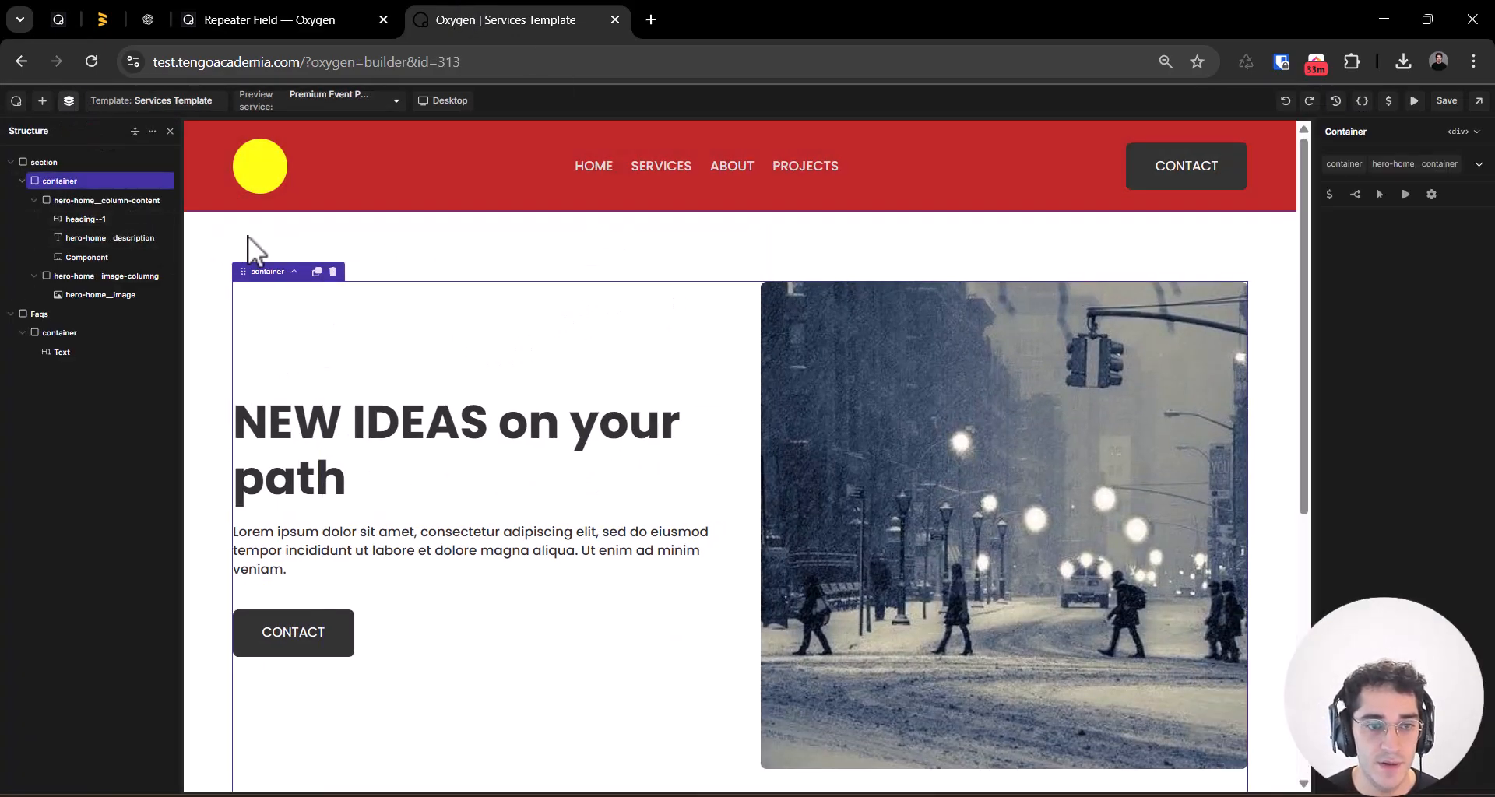
{"action": "scroll", "coordinate": [769, 565], "scroll_direction": "down", "scroll_amount": 1}
{"action": "scroll", "coordinate": [934, 428], "scroll_direction": "up", "scroll_amount": 1}
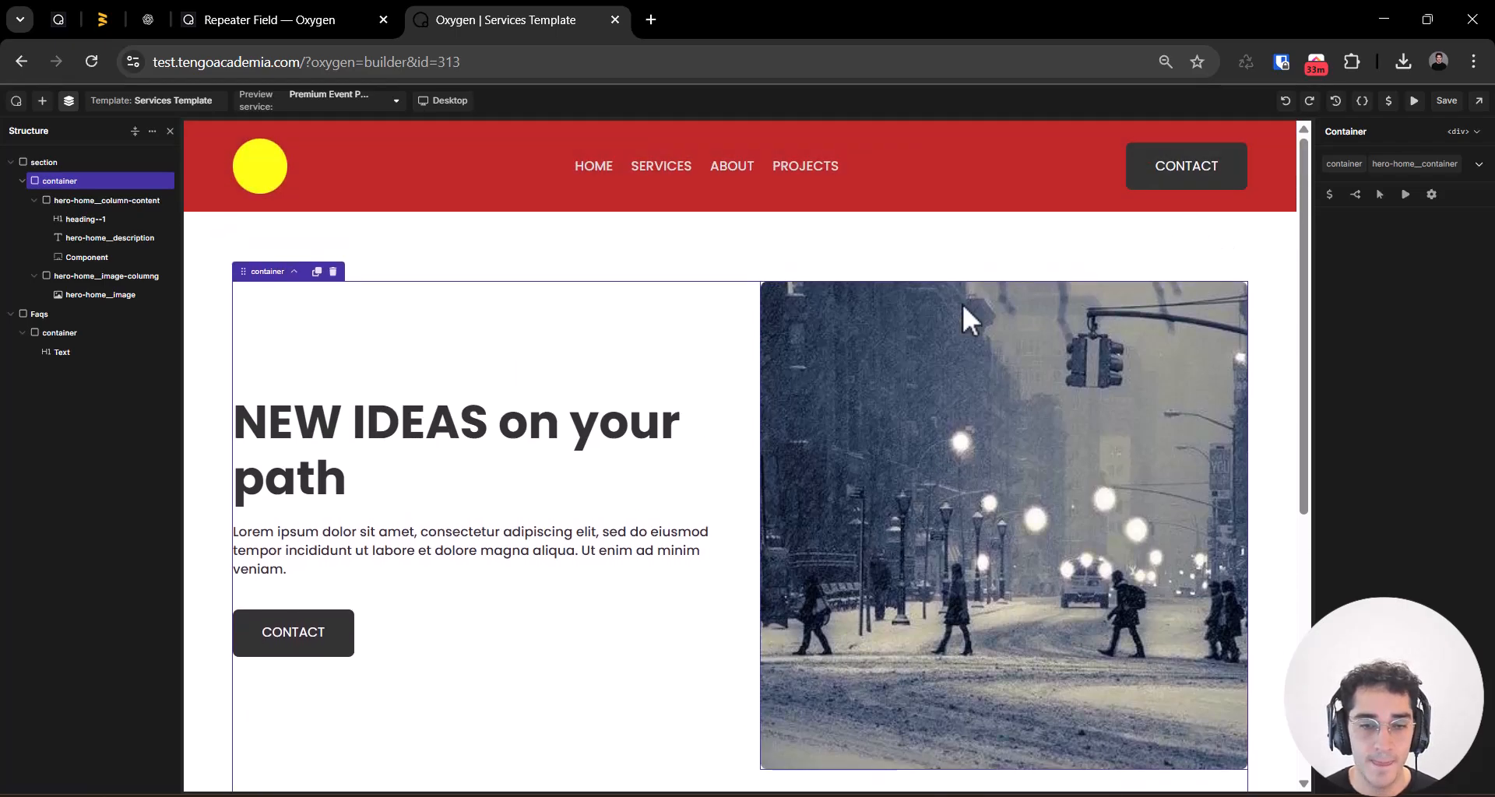
Step: Replace the hero heading's static text with the dynamic Post Title
{"action": "left_click", "coordinate": [463, 475]}
{"action": "double_click", "coordinate": [460, 470]}
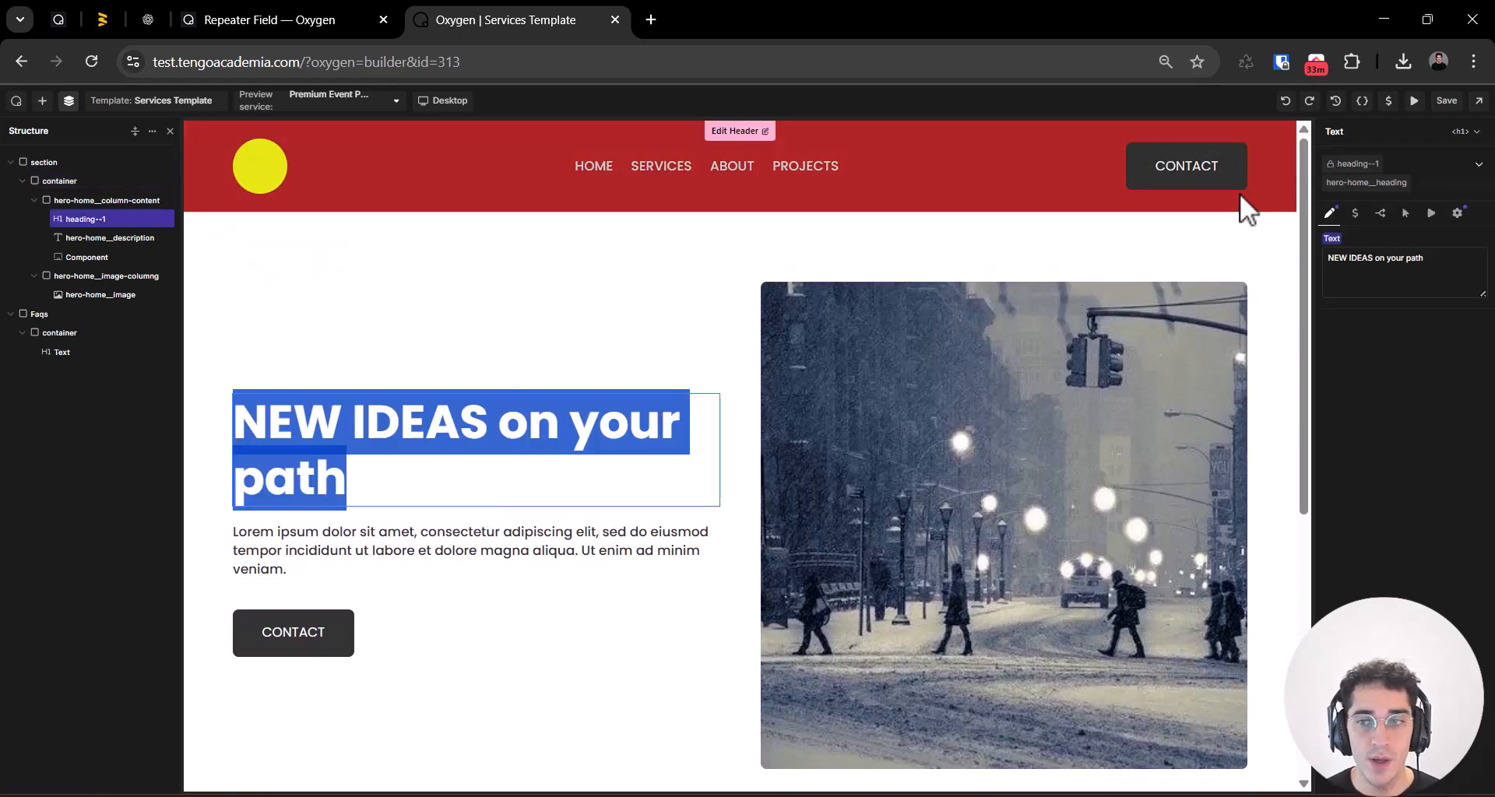
{"action": "left_click", "coordinate": [1431, 272]}
{"action": "key", "text": "ctrl+a"}
{"action": "key", "text": "BackSpace"}
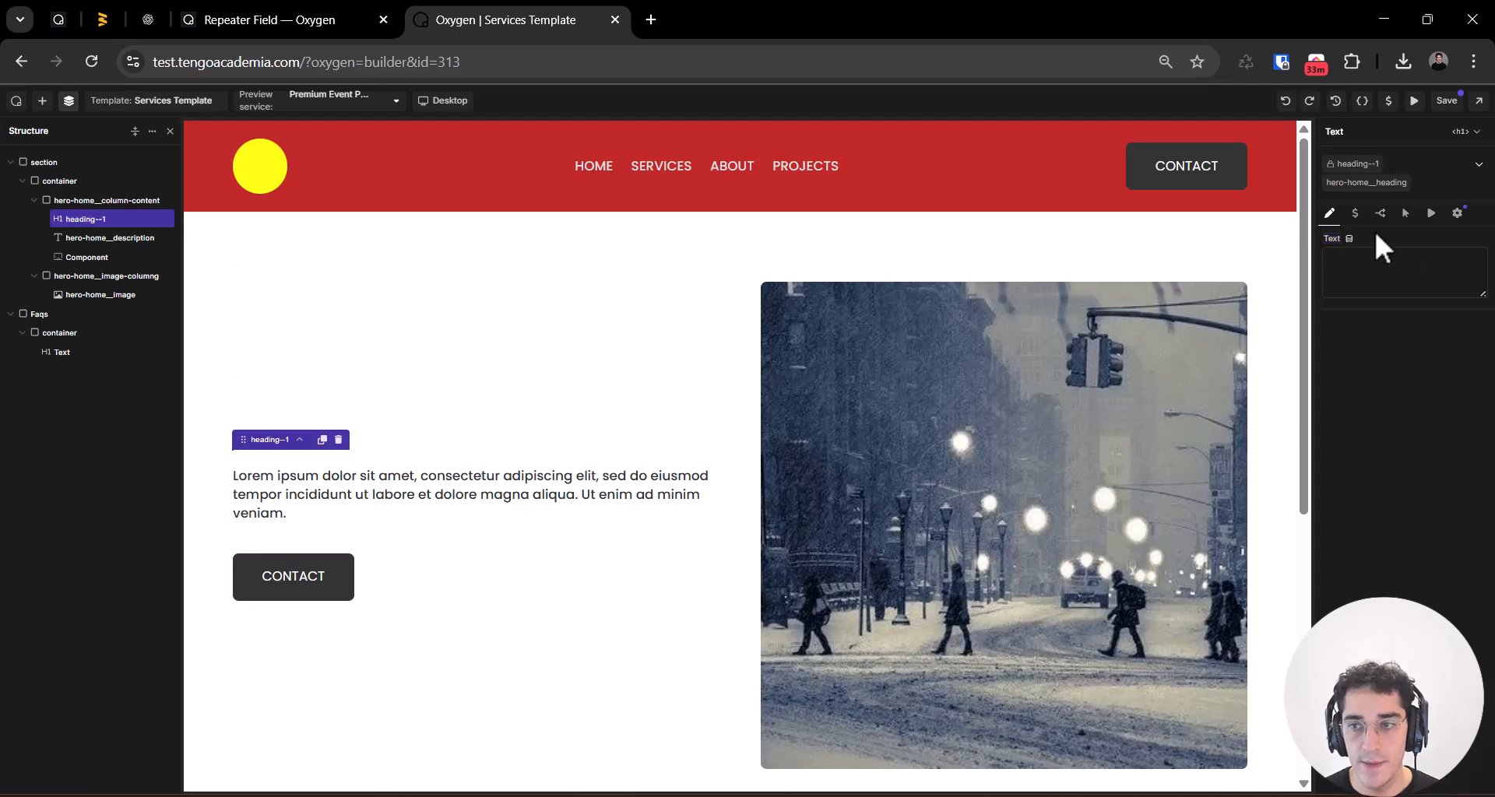
{"action": "left_click", "coordinate": [1349, 240]}
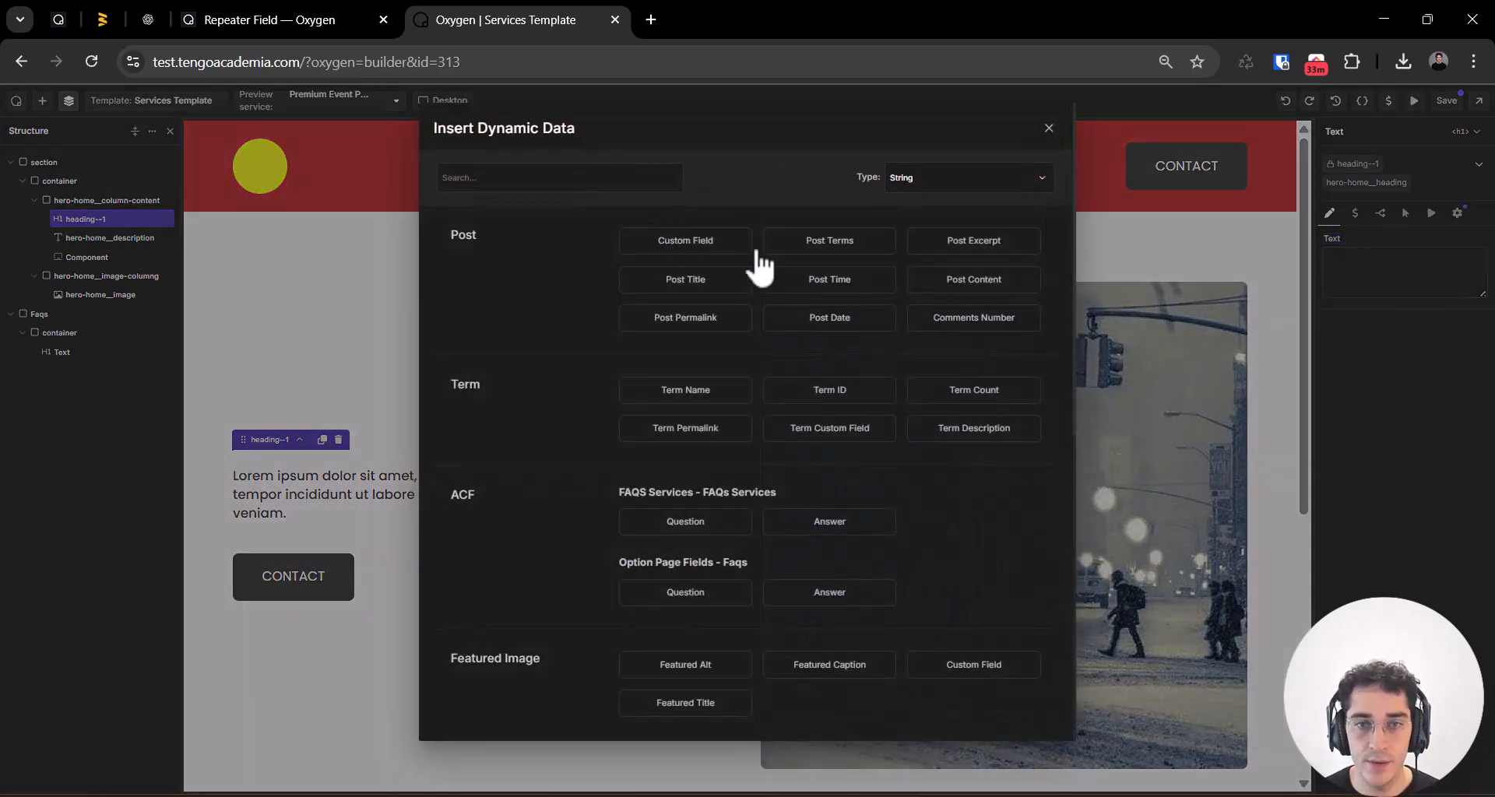
{"action": "left_click", "coordinate": [681, 282]}
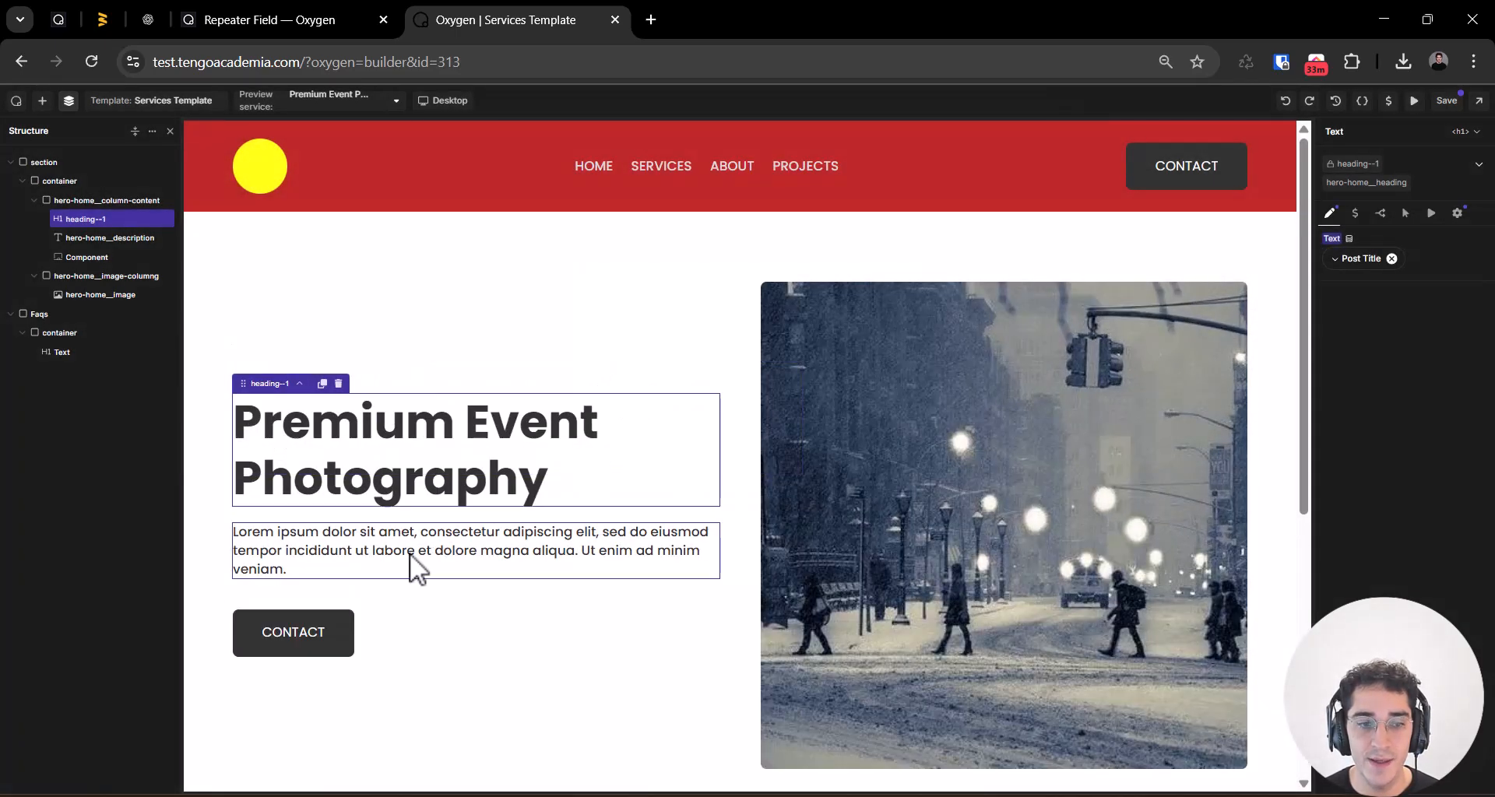
Step: Replace the hero description's placeholder text with the dynamic Post Content
{"action": "triple_click", "coordinate": [408, 550]}
{"action": "key", "text": "BackSpace"}
{"action": "left_click", "coordinate": [1405, 244]}
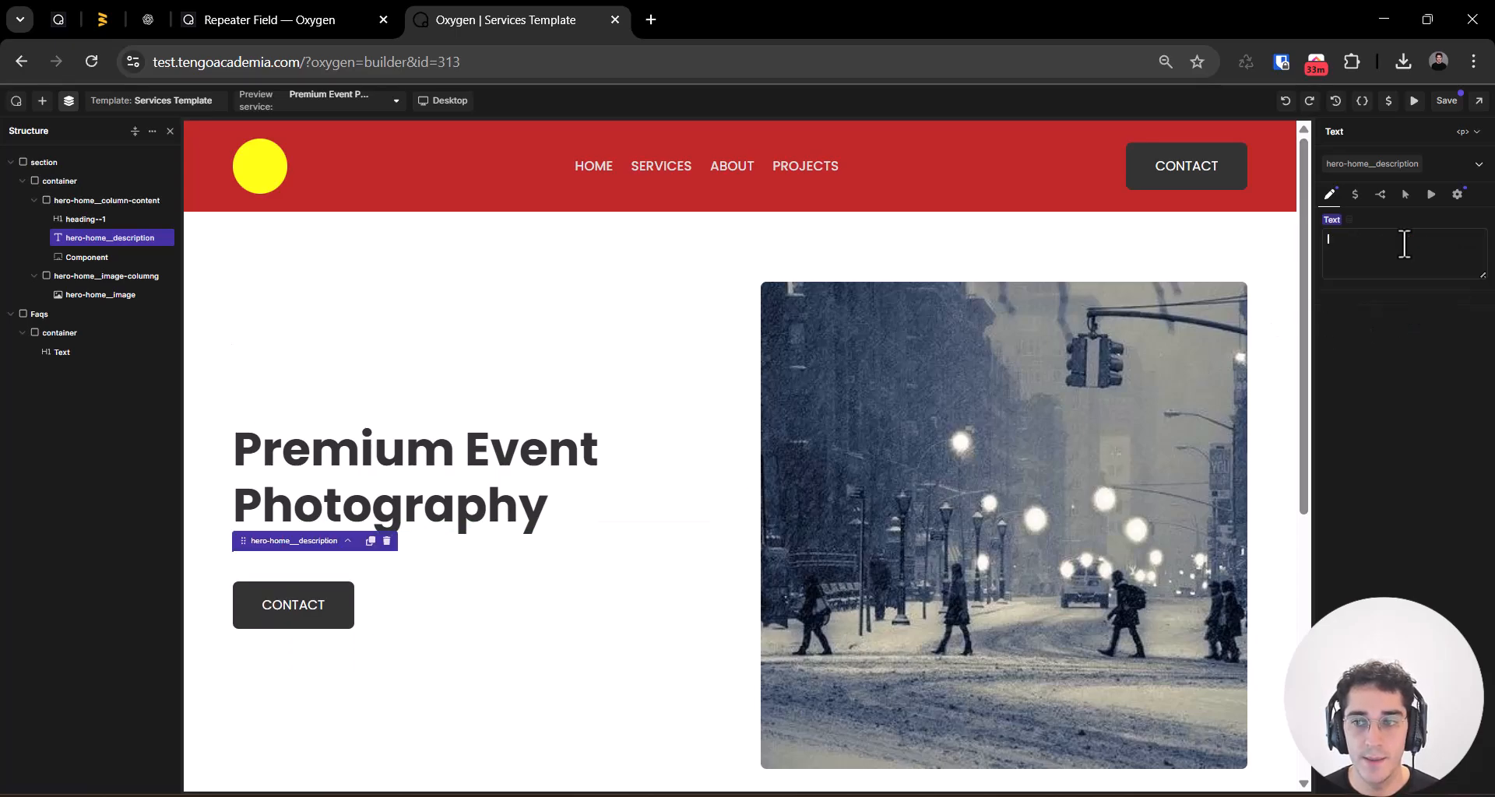
{"action": "left_click", "coordinate": [1350, 220]}
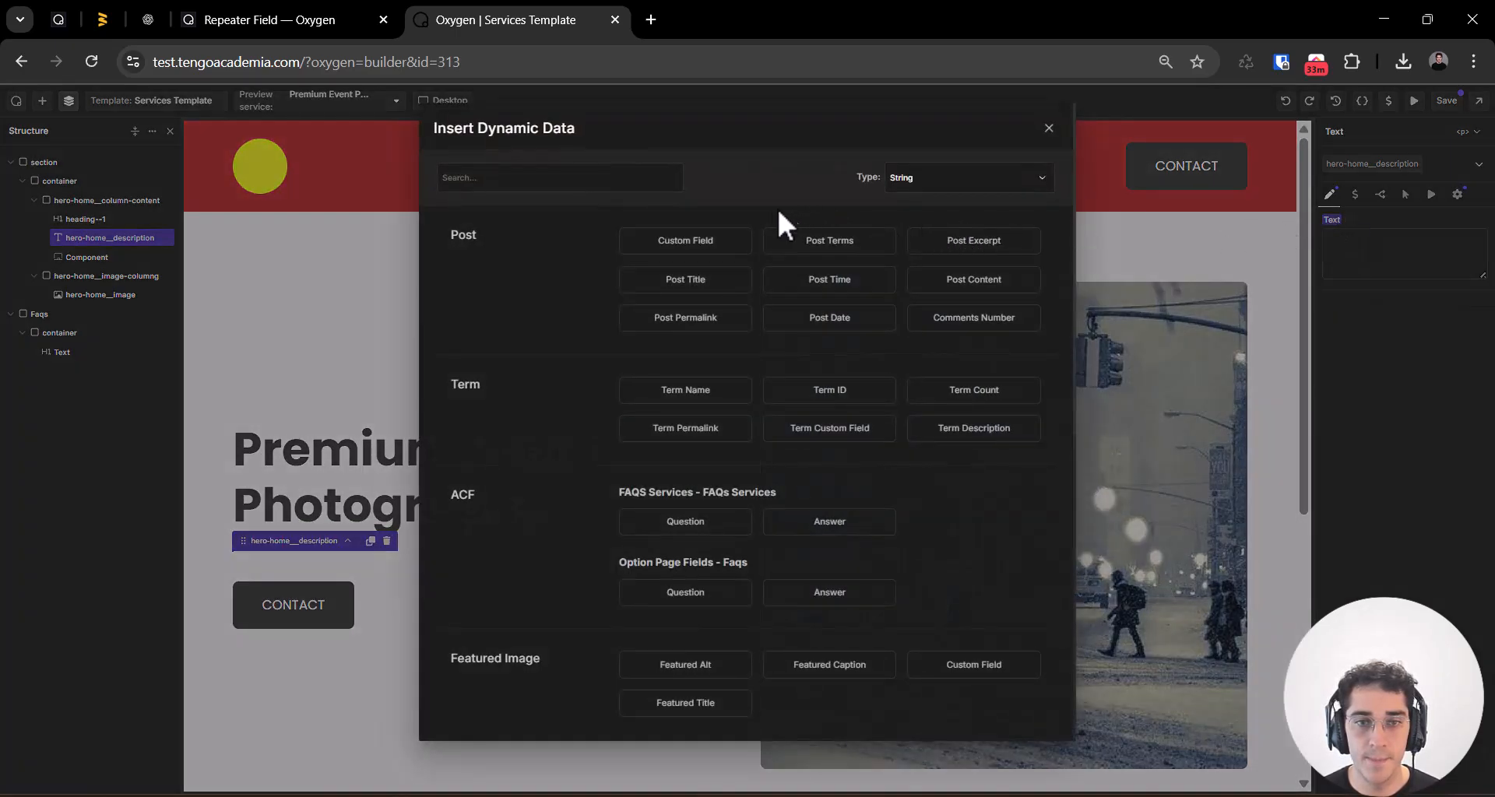
{"action": "left_click", "coordinate": [1005, 277]}
{"action": "scroll", "coordinate": [312, 657], "scroll_direction": "down", "scroll_amount": 2}
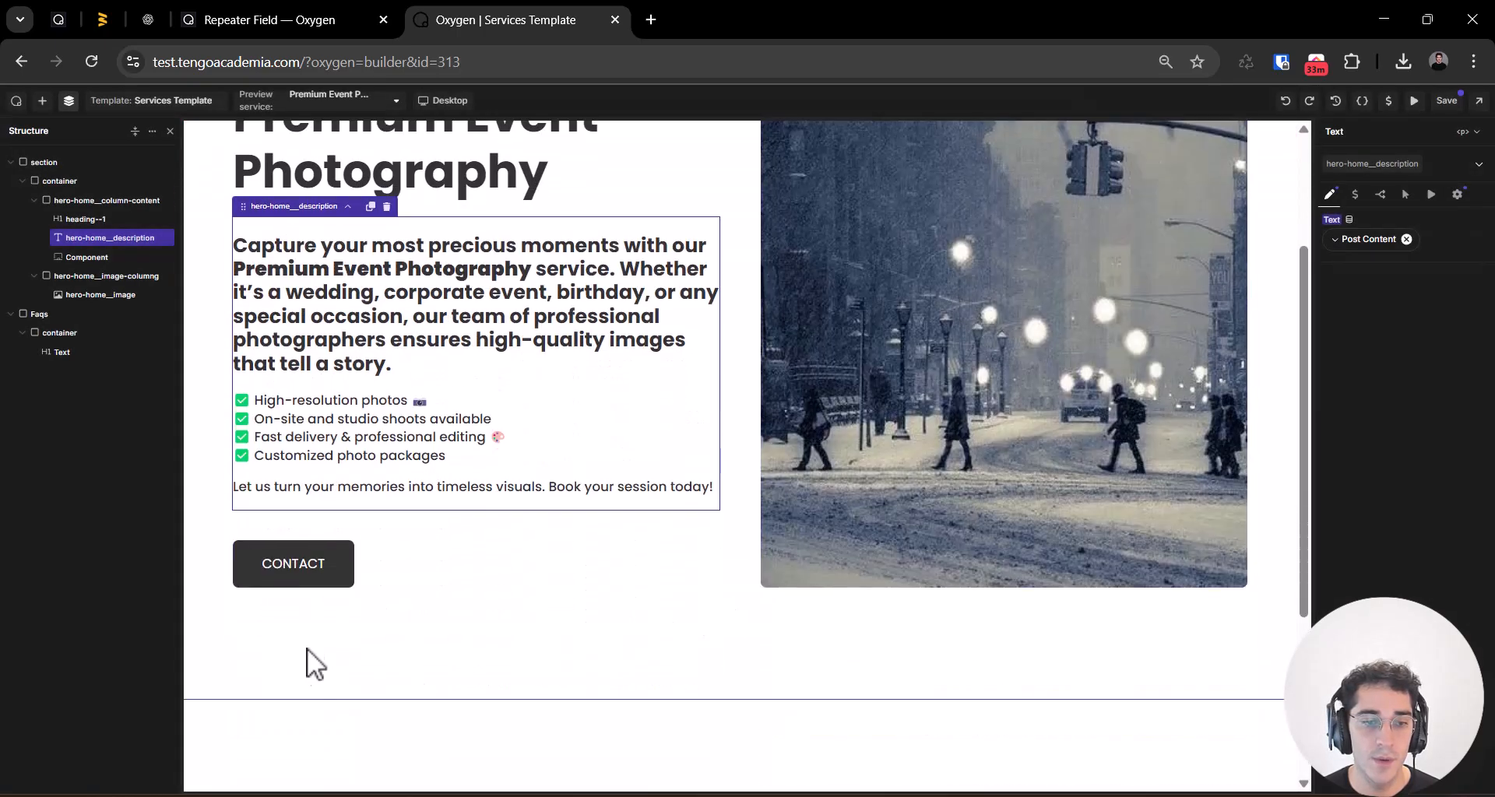
Step: Set the hero image's source to the dynamic Featured Image
{"action": "left_click", "coordinate": [300, 570]}
{"action": "scroll", "coordinate": [1137, 382], "scroll_direction": "up", "scroll_amount": 2}
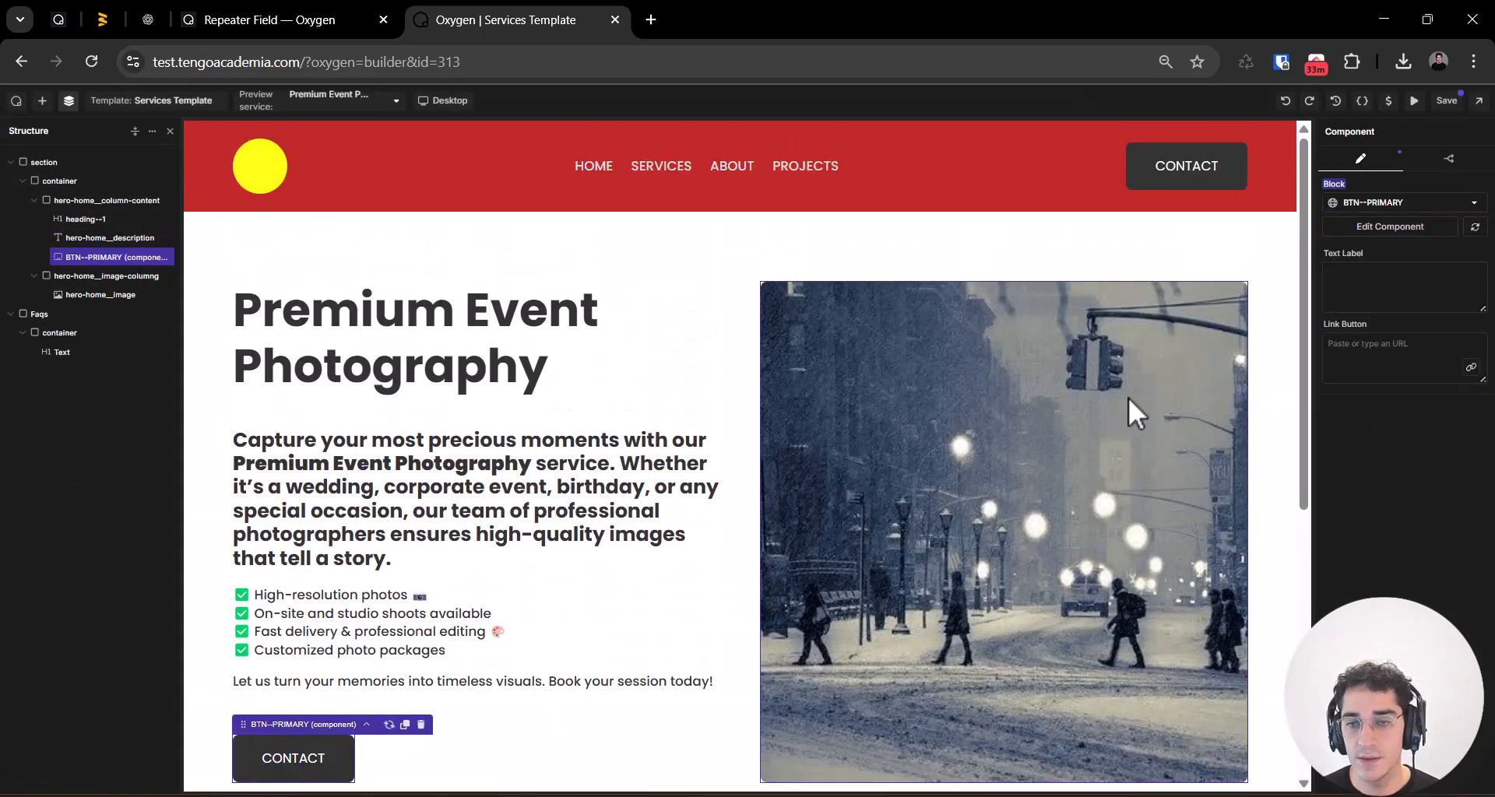
{"action": "left_click", "coordinate": [870, 382]}
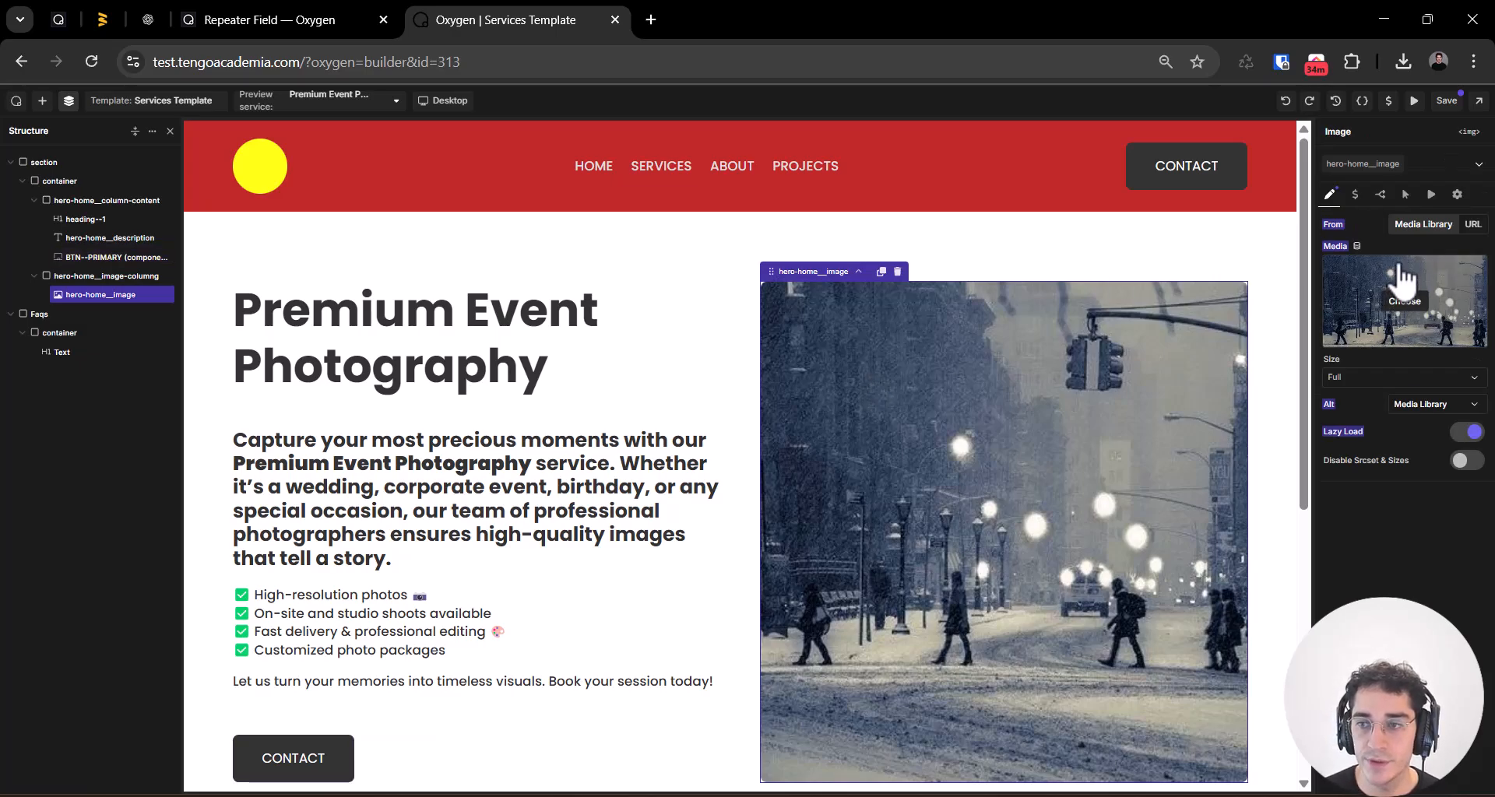
{"action": "left_click", "coordinate": [1357, 245]}
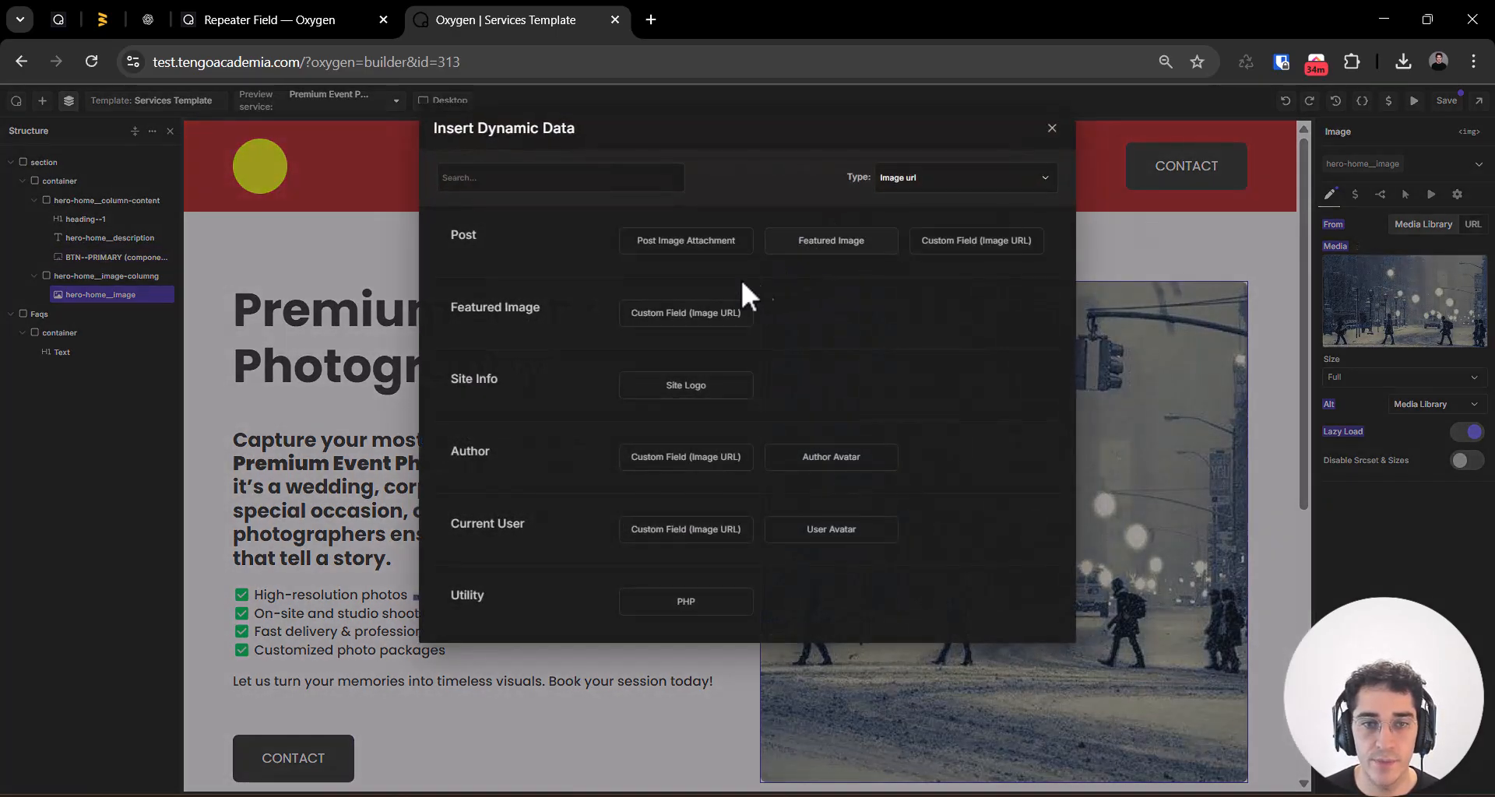
{"action": "left_click", "coordinate": [832, 247]}
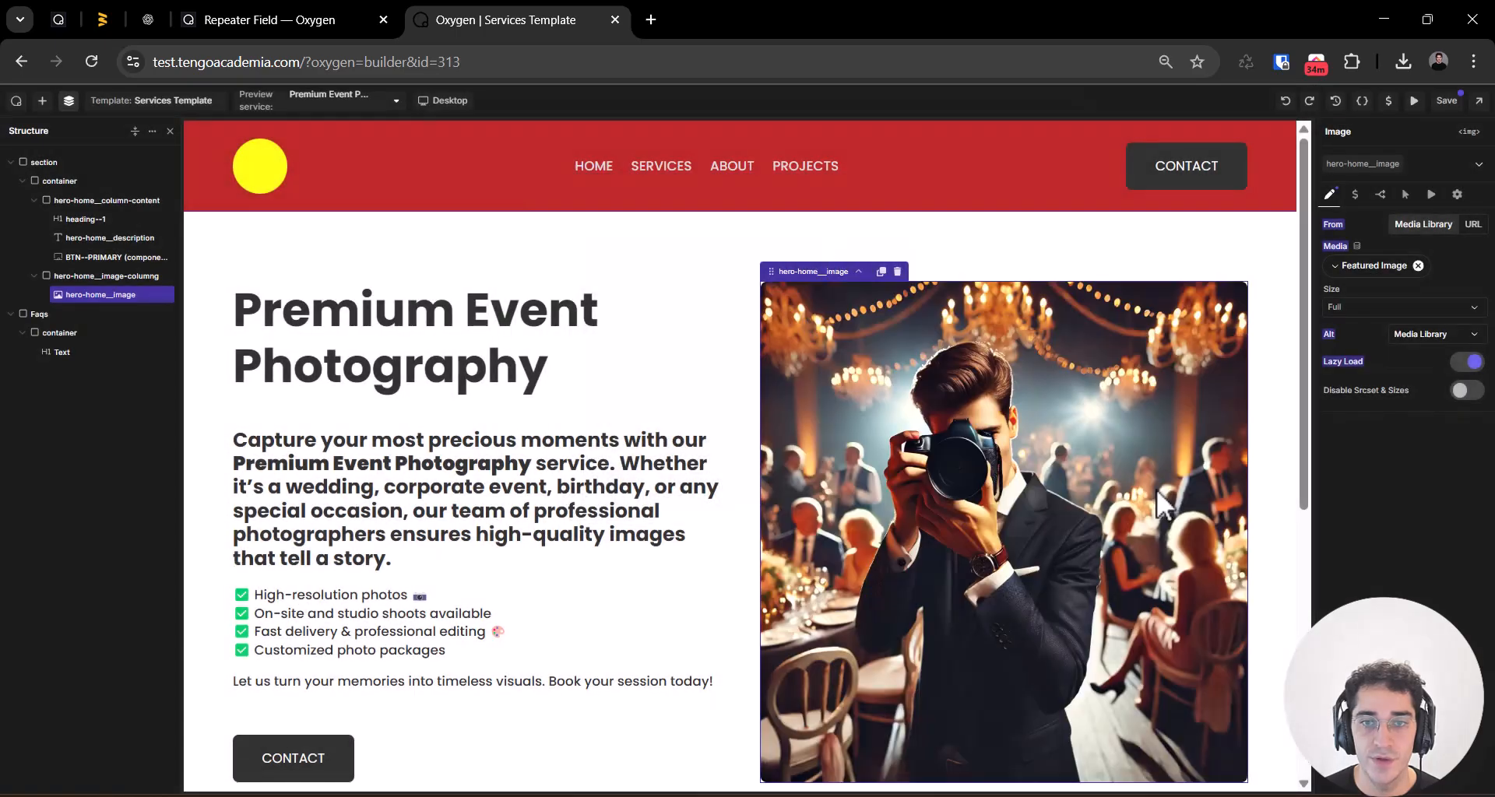
Step: Save the Services Template and check the Premium Event Photography page on the front end
{"action": "scroll", "coordinate": [637, 426], "scroll_direction": "down", "scroll_amount": 8}
{"action": "scroll", "coordinate": [637, 427], "scroll_direction": "up", "scroll_amount": 7}
{"action": "left_click", "coordinate": [1442, 102]}
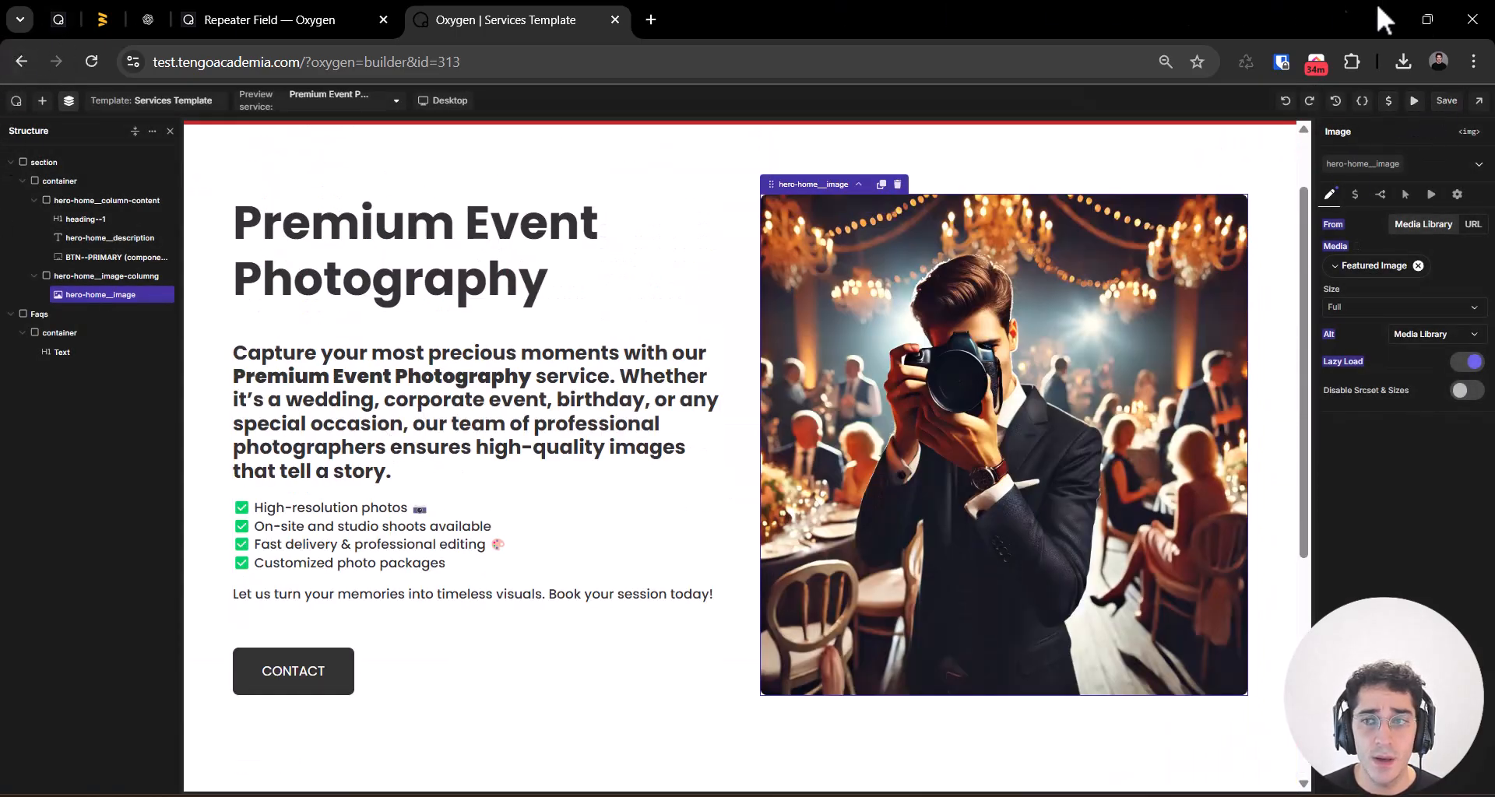
{"action": "left_click", "coordinate": [1478, 101]}
{"action": "left_click", "coordinate": [1445, 137]}
{"action": "left_click", "coordinate": [748, 18]}
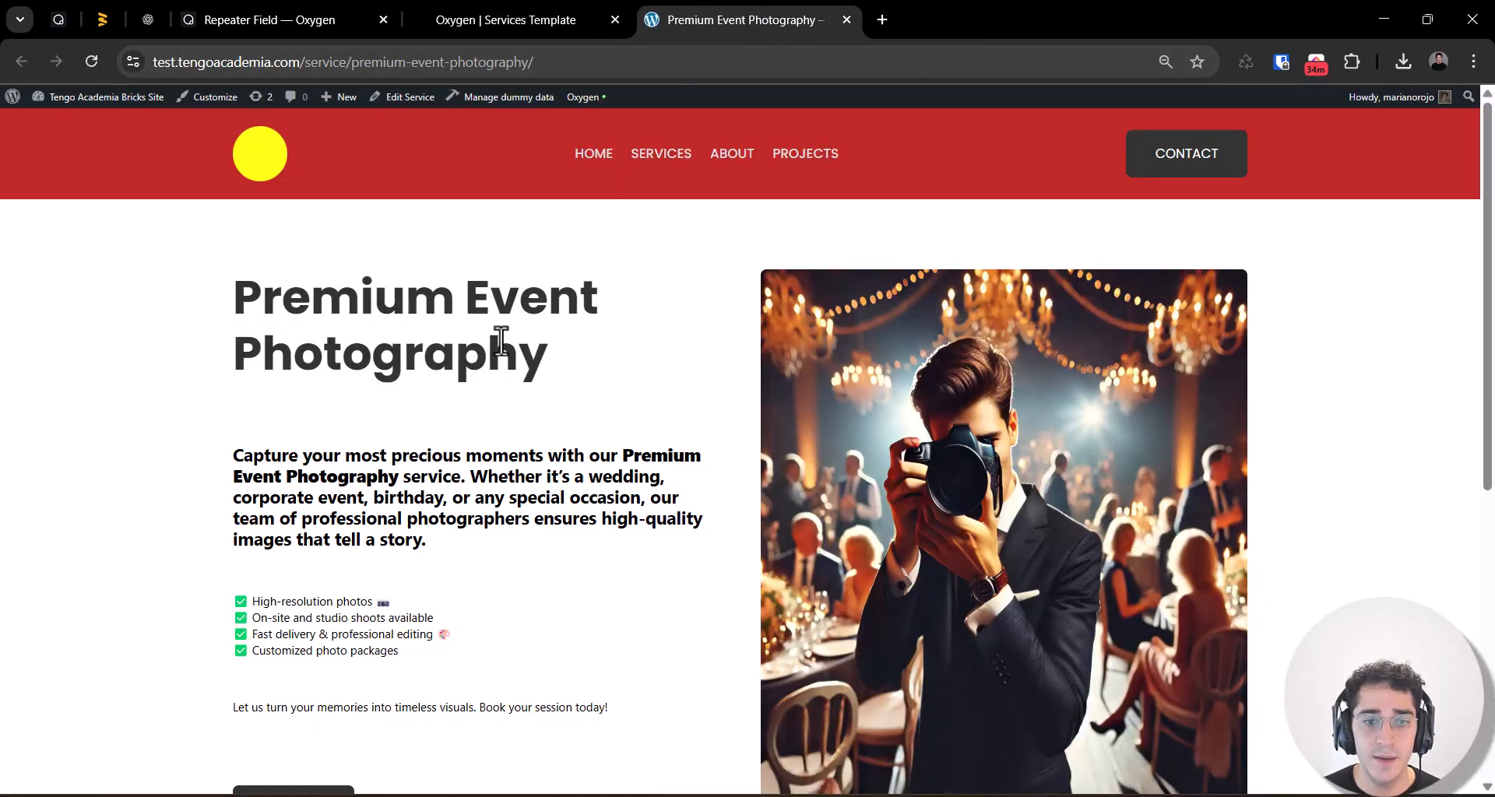
{"action": "scroll", "coordinate": [506, 342], "scroll_direction": "down", "scroll_amount": 2}
{"action": "scroll", "coordinate": [467, 420], "scroll_direction": "down", "scroll_amount": 1}
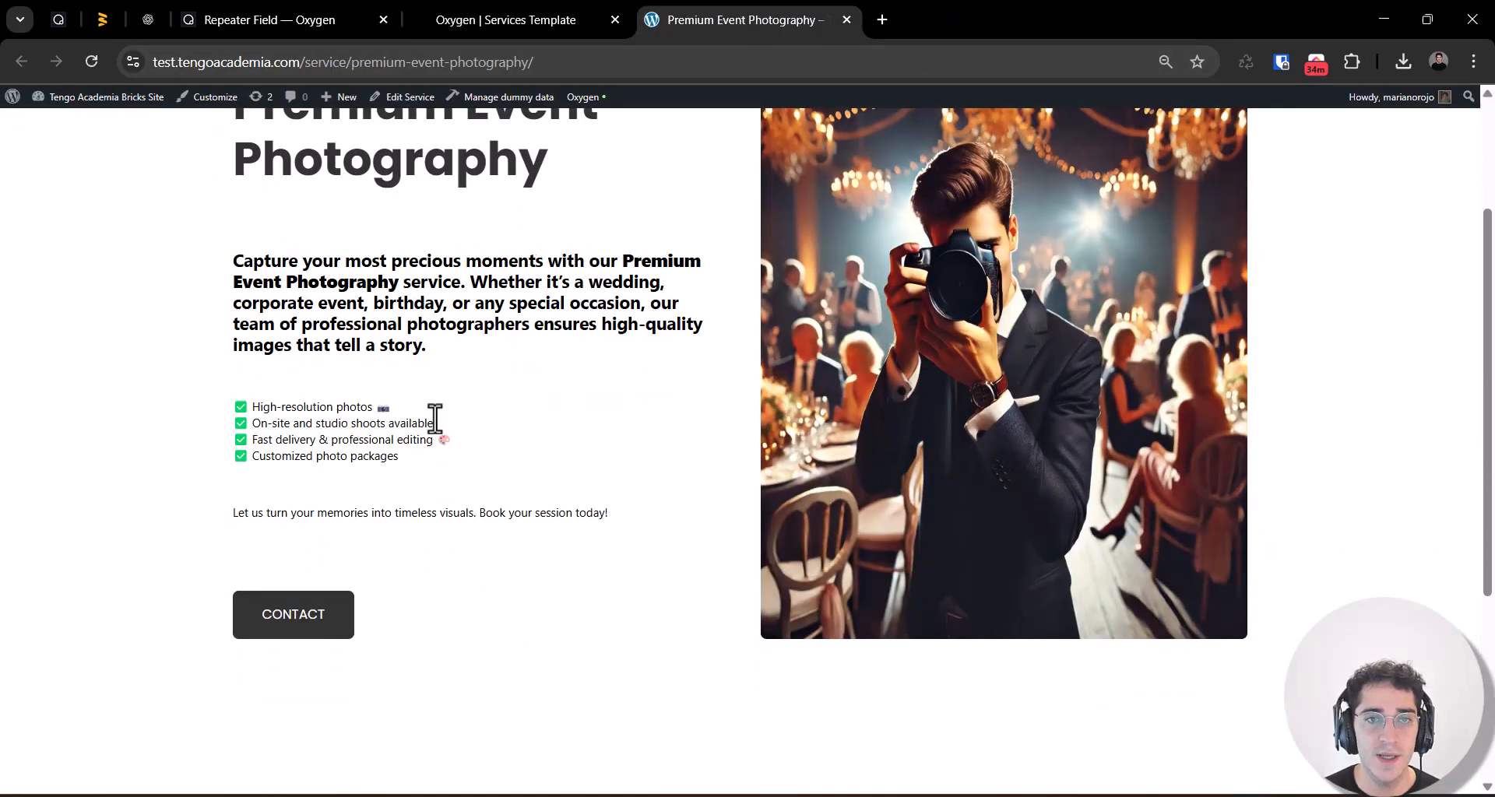
Step: Return to the Services Template in the builder and select the FAQ'S heading in the Faqs section
{"action": "left_click", "coordinate": [476, 20]}
{"action": "scroll", "coordinate": [559, 443], "scroll_direction": "down", "scroll_amount": 3}
{"action": "left_click", "coordinate": [366, 474]}
{"action": "double_click", "coordinate": [319, 520]}
{"action": "double_click", "coordinate": [320, 520]}
{"action": "left_click", "coordinate": [314, 548]}
{"action": "left_click", "coordinate": [304, 526]}
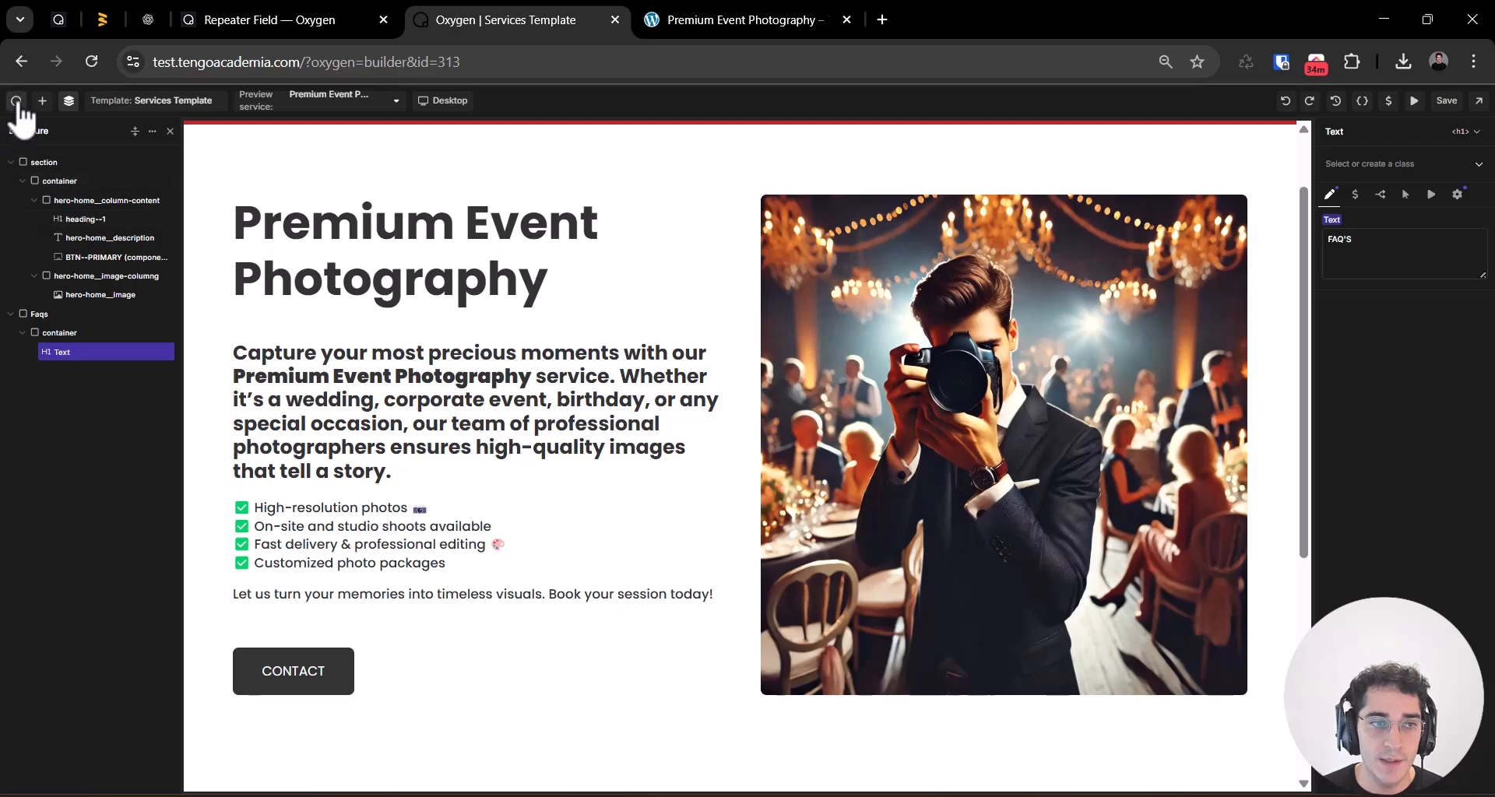
Step: Leave the builder for the WordPress admin and open the Oxygen Templates list
{"action": "left_click", "coordinate": [16, 101]}
{"action": "left_click", "coordinate": [48, 134]}
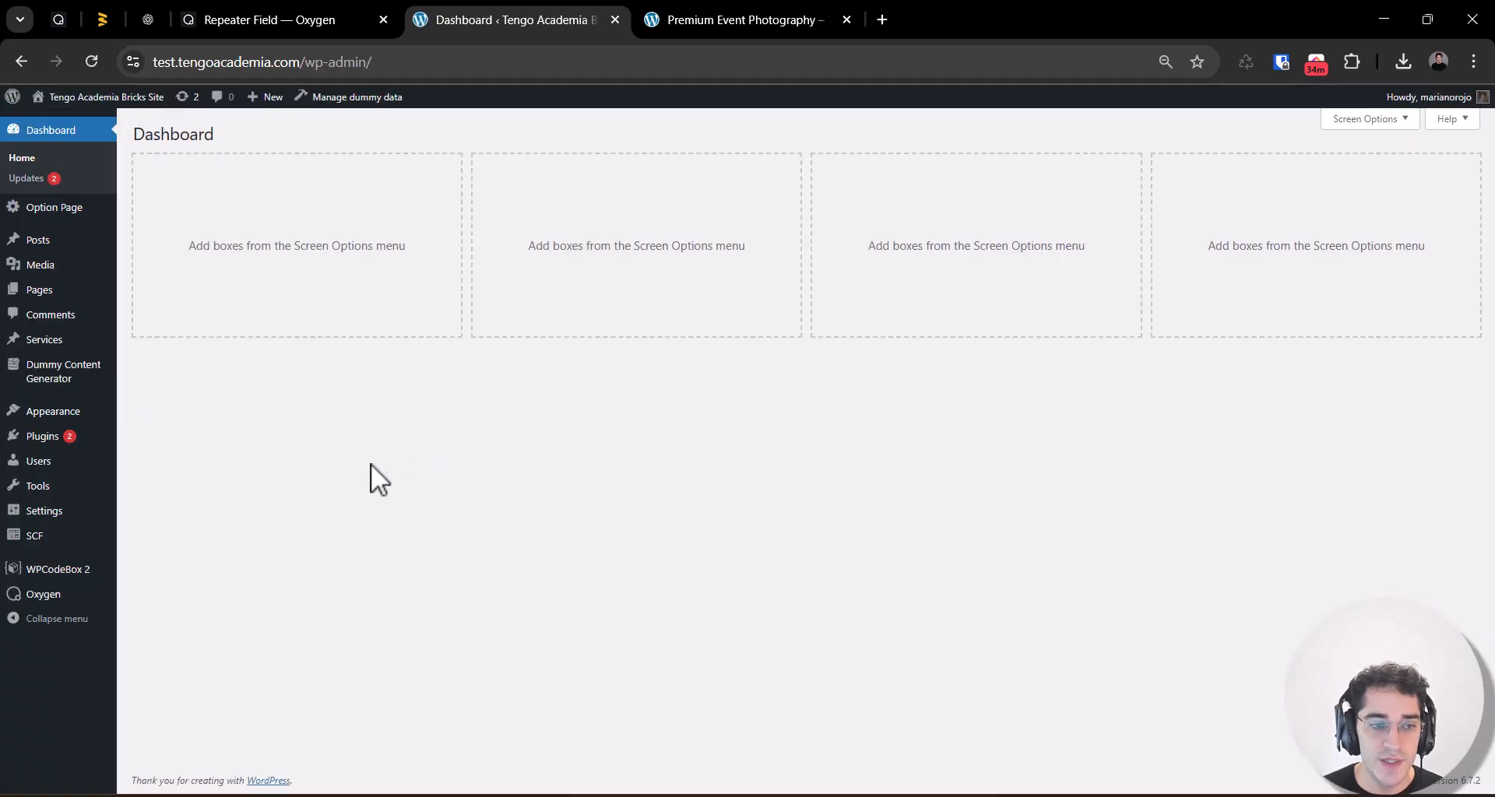
{"action": "mouse_move", "coordinate": [67, 611]}
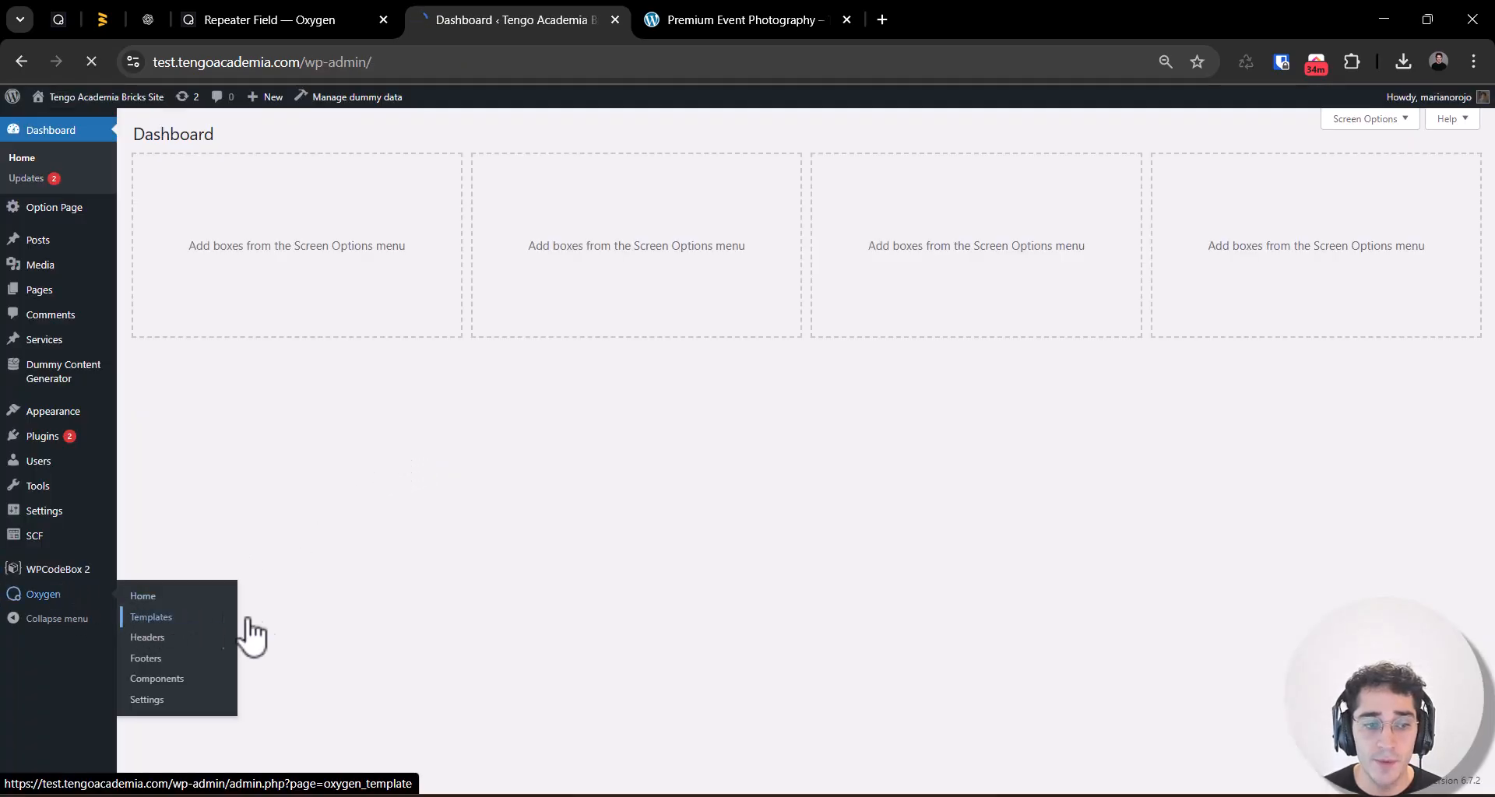
{"action": "left_click", "coordinate": [221, 613]}
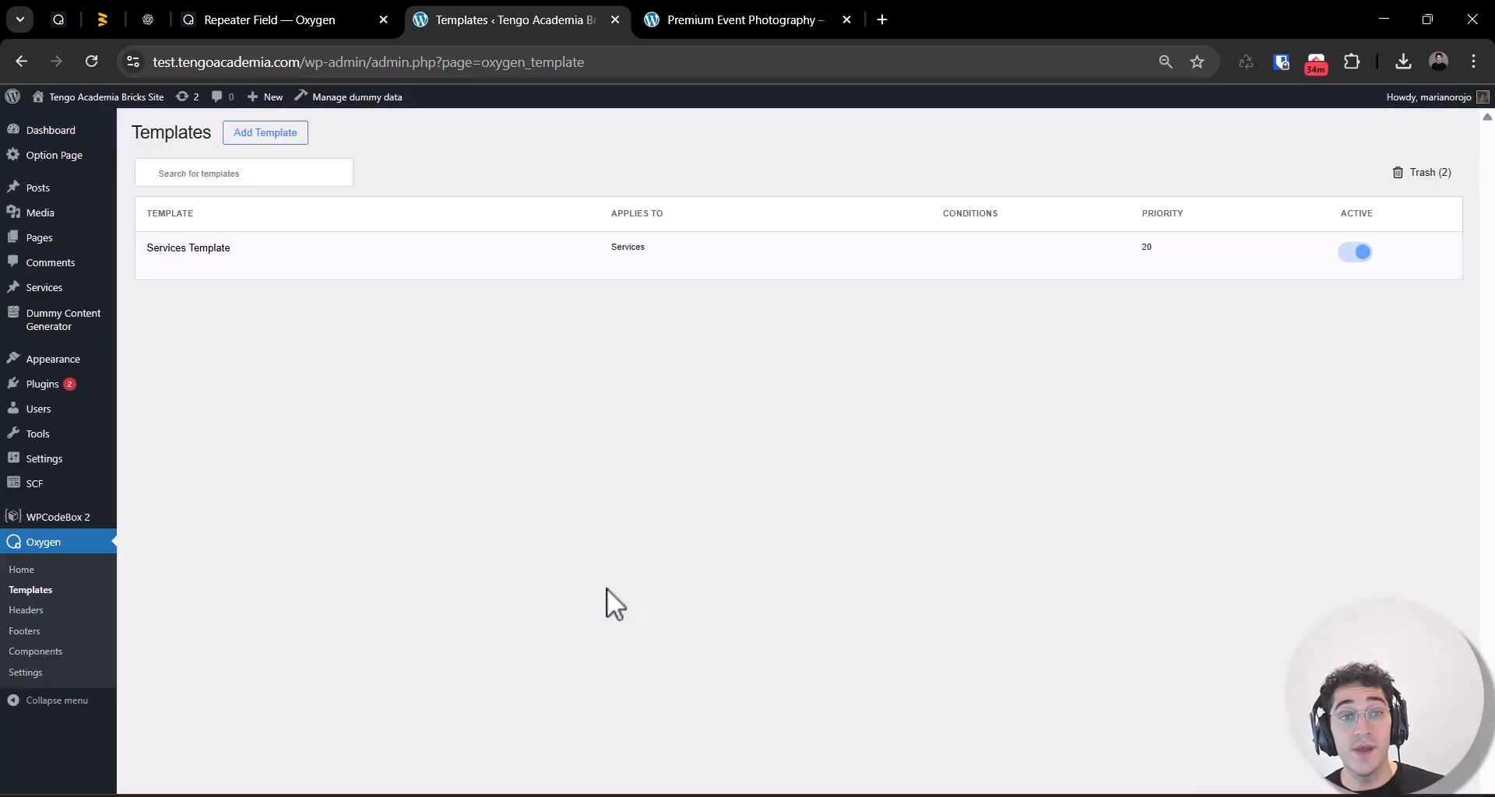
Step: Review the Location options in the Services Template's settings, keep Single / Services and save
{"action": "left_click", "coordinate": [243, 265]}
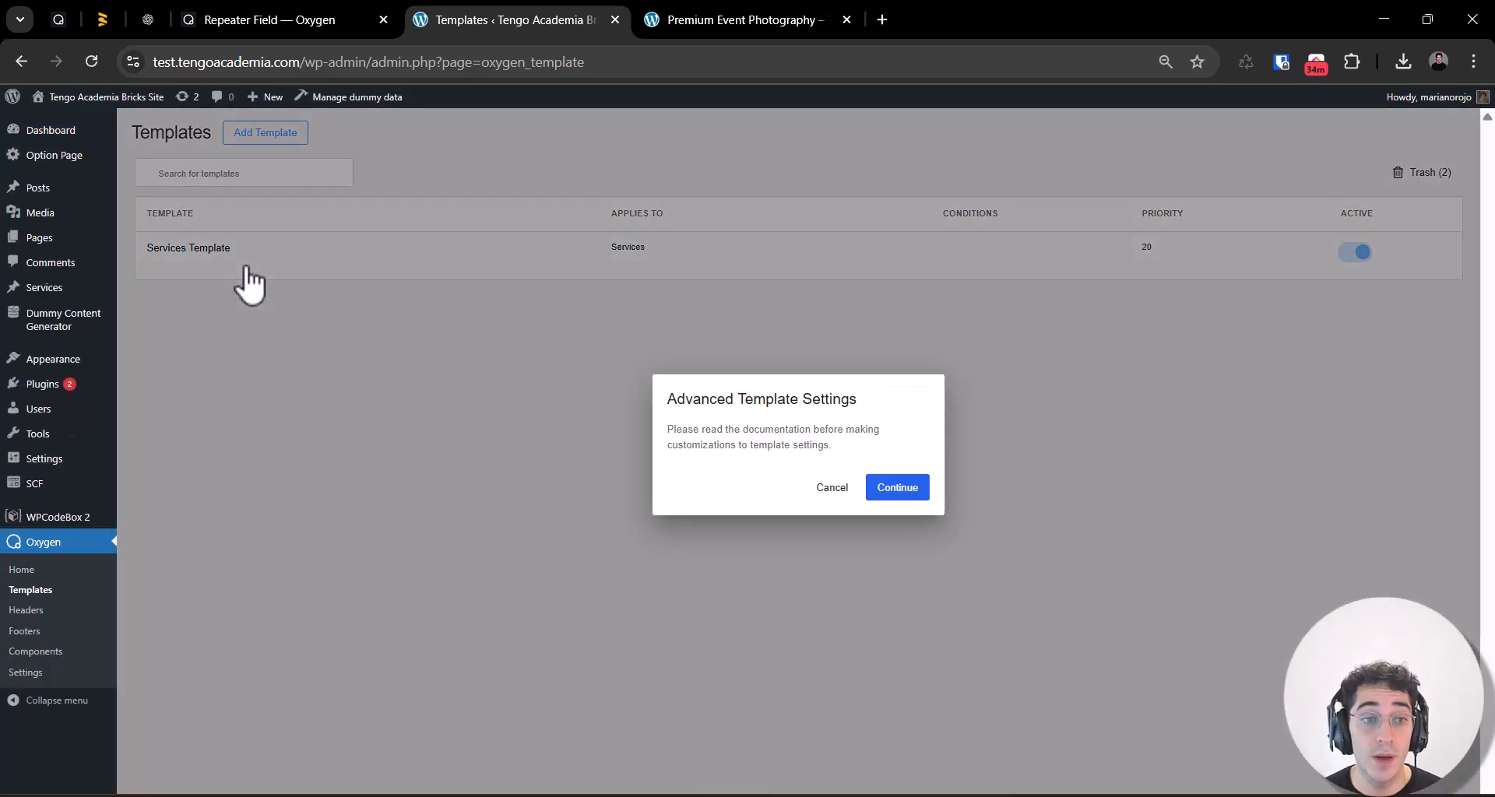
{"action": "left_click", "coordinate": [813, 490]}
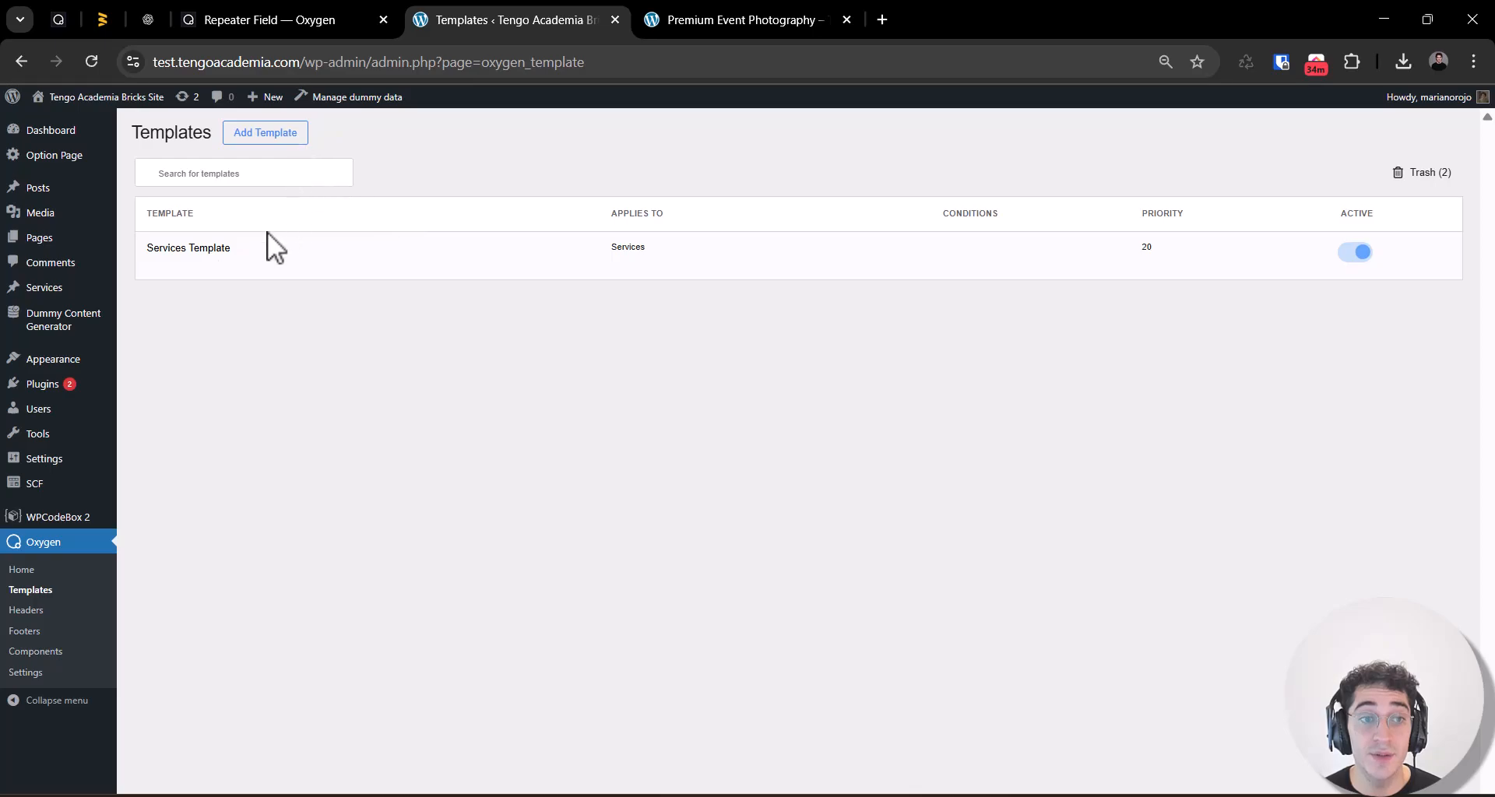
{"action": "left_click", "coordinate": [241, 265]}
{"action": "left_click", "coordinate": [907, 490]}
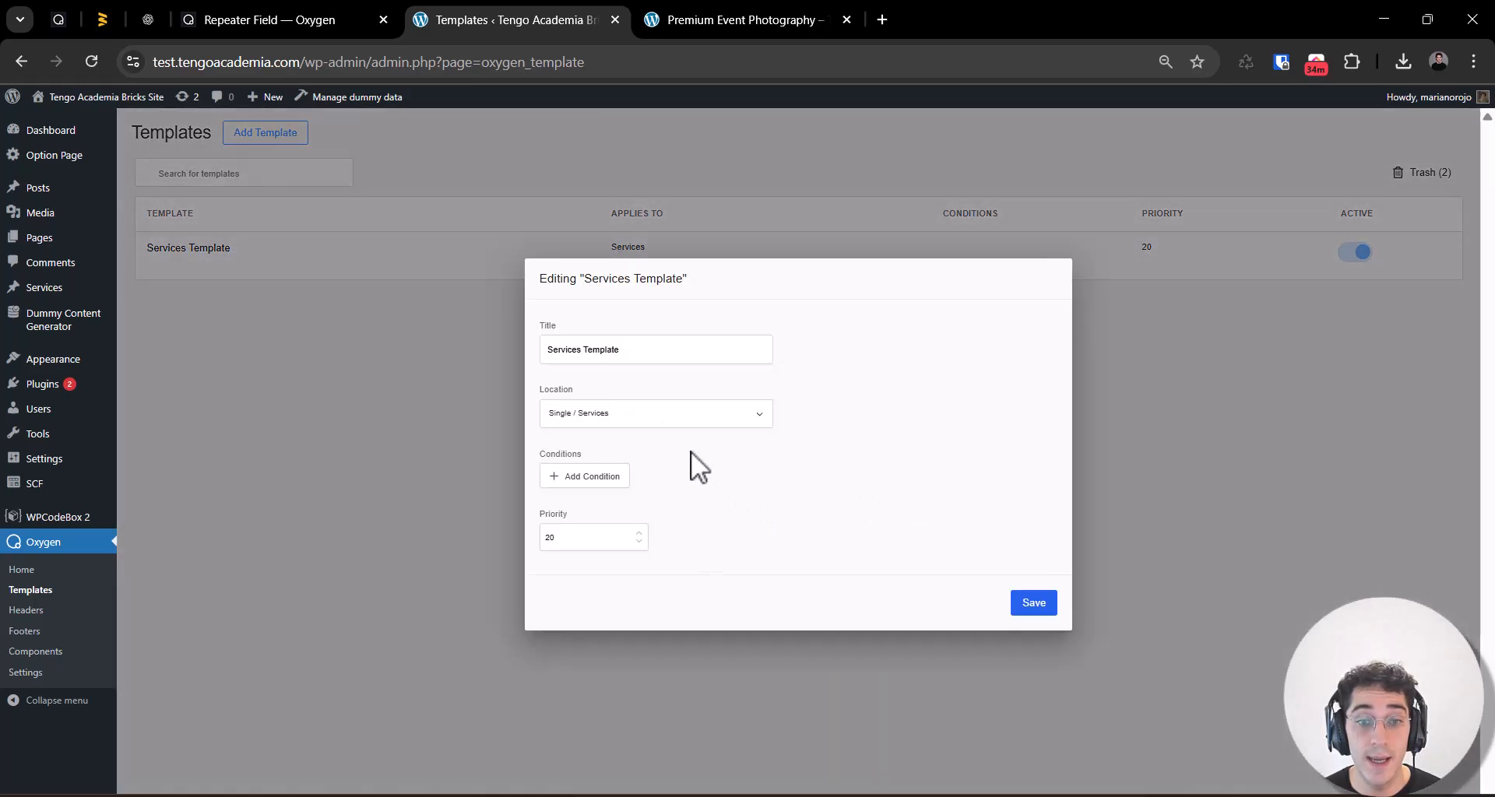
{"action": "left_click", "coordinate": [560, 413]}
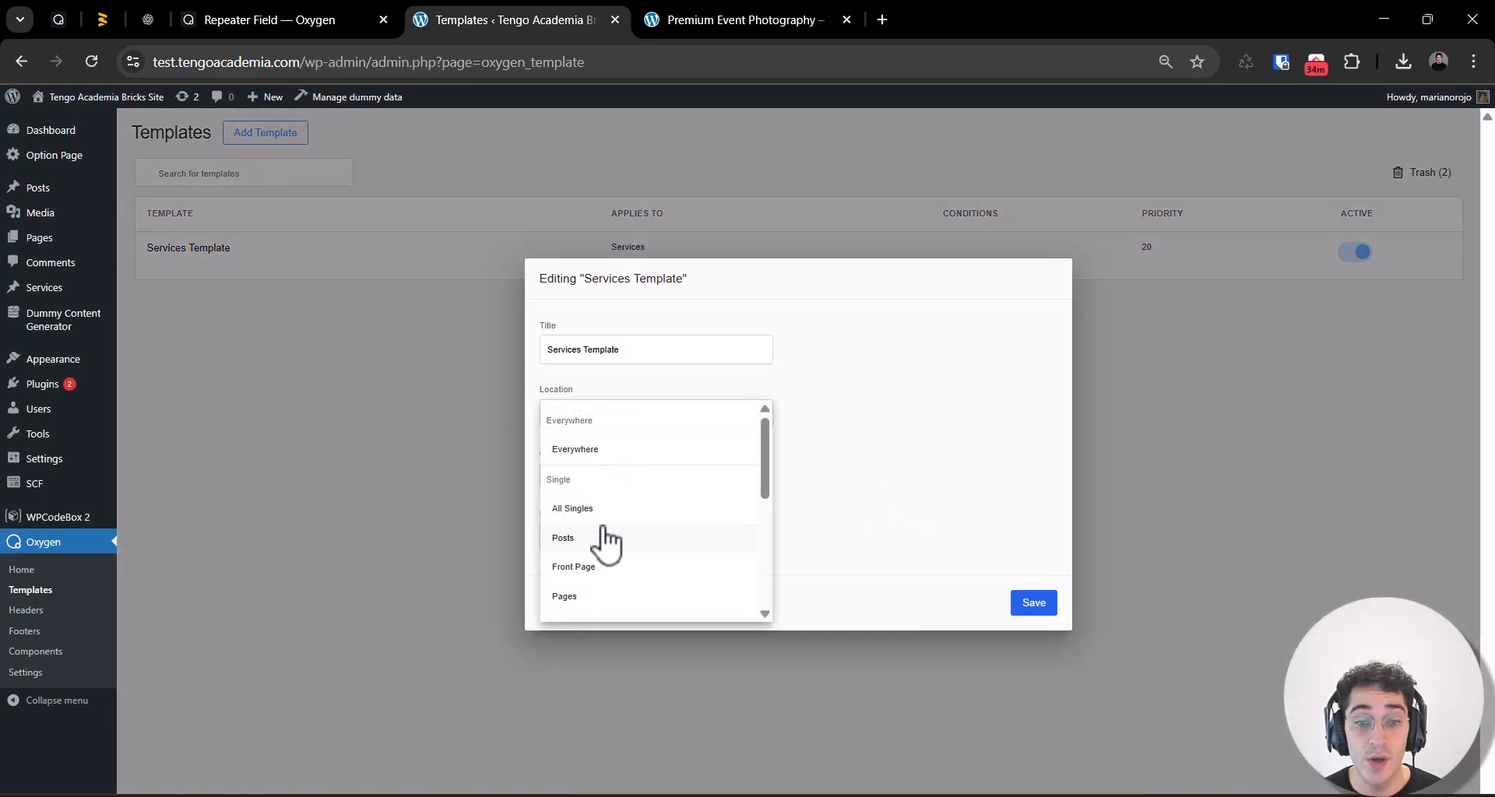
{"action": "scroll", "coordinate": [605, 537], "scroll_direction": "down", "scroll_amount": 3}
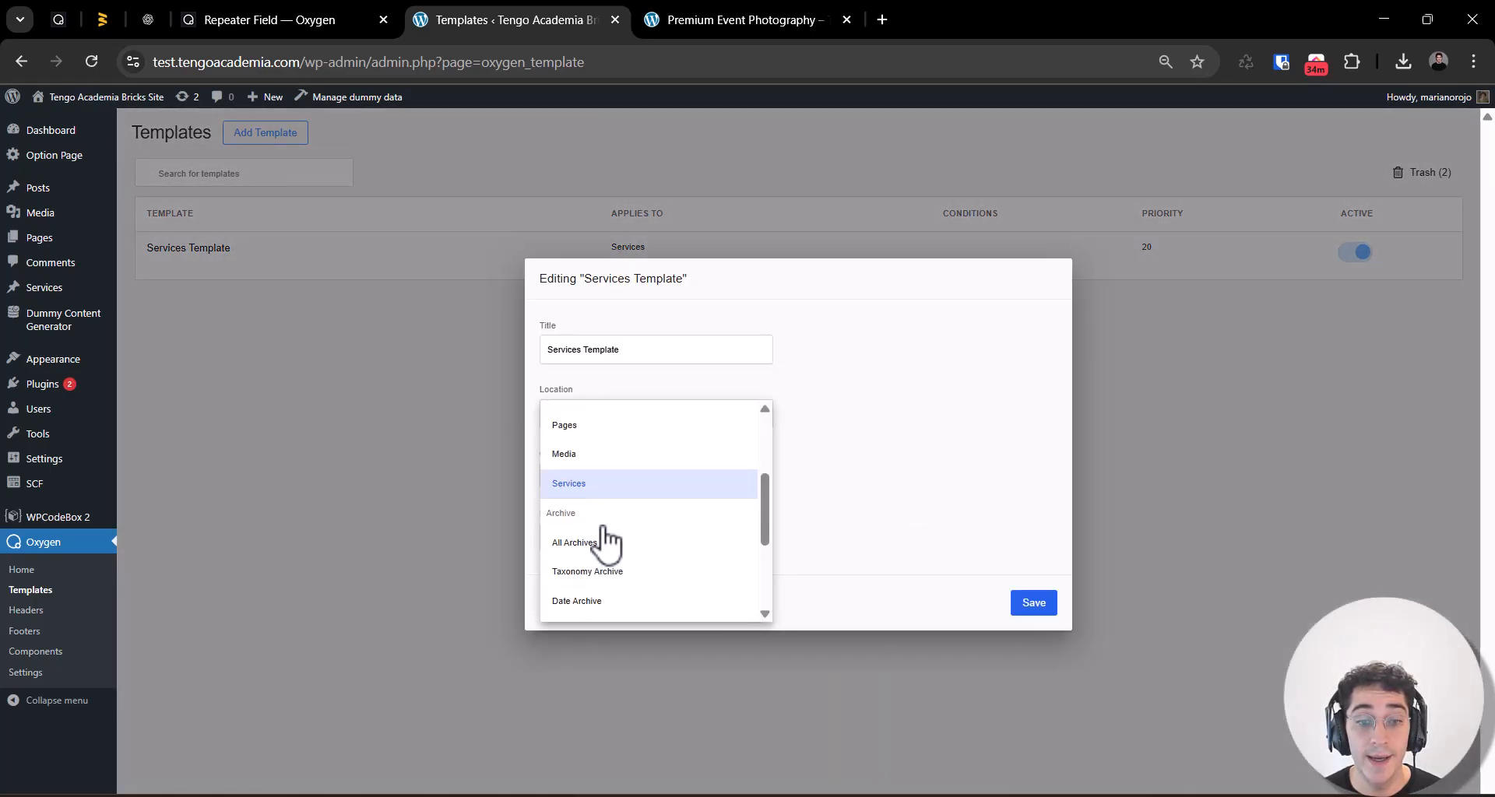
{"action": "left_click", "coordinate": [850, 348]}
{"action": "left_click", "coordinate": [591, 421]}
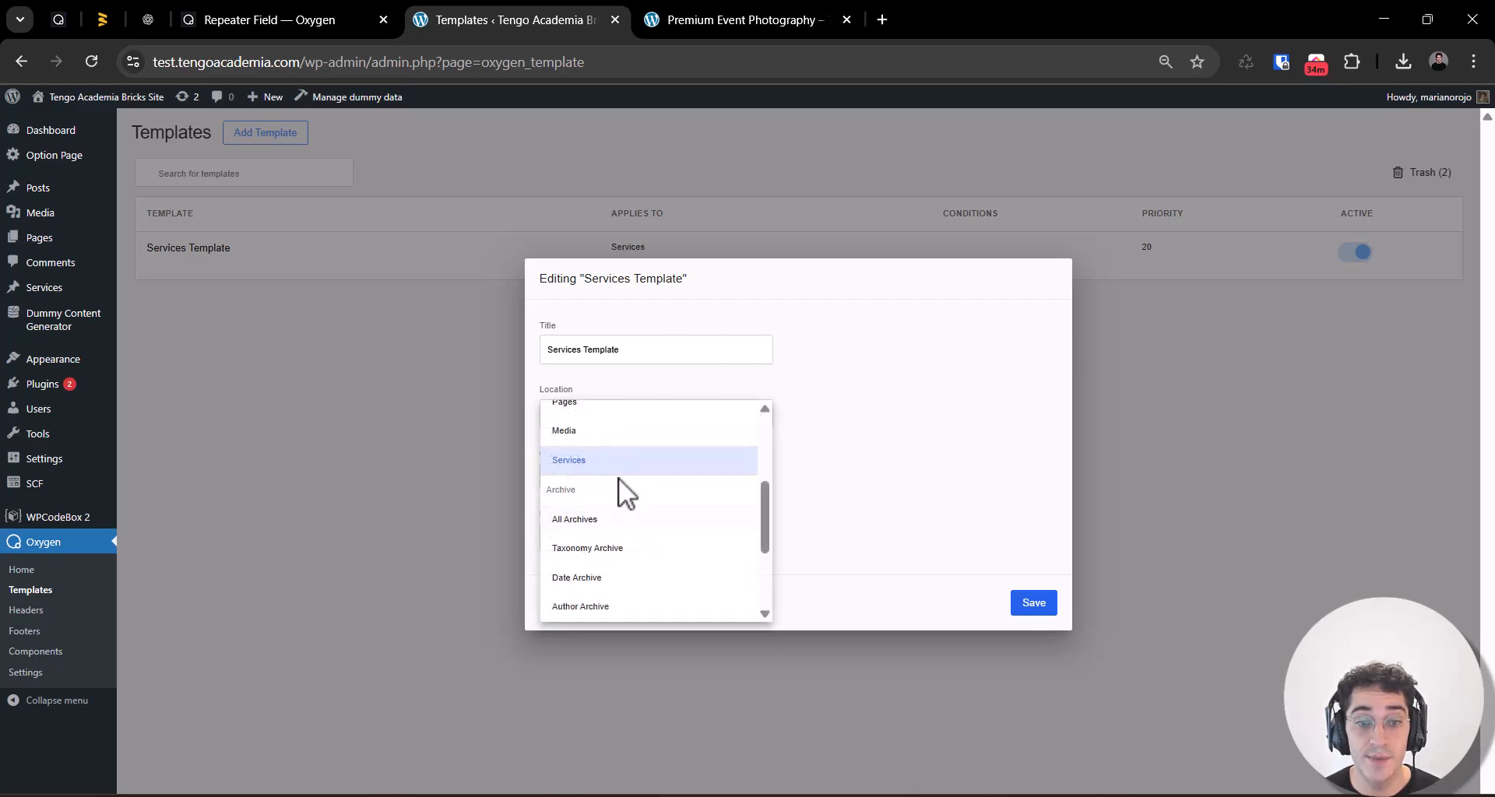
{"action": "left_click", "coordinate": [1033, 604]}
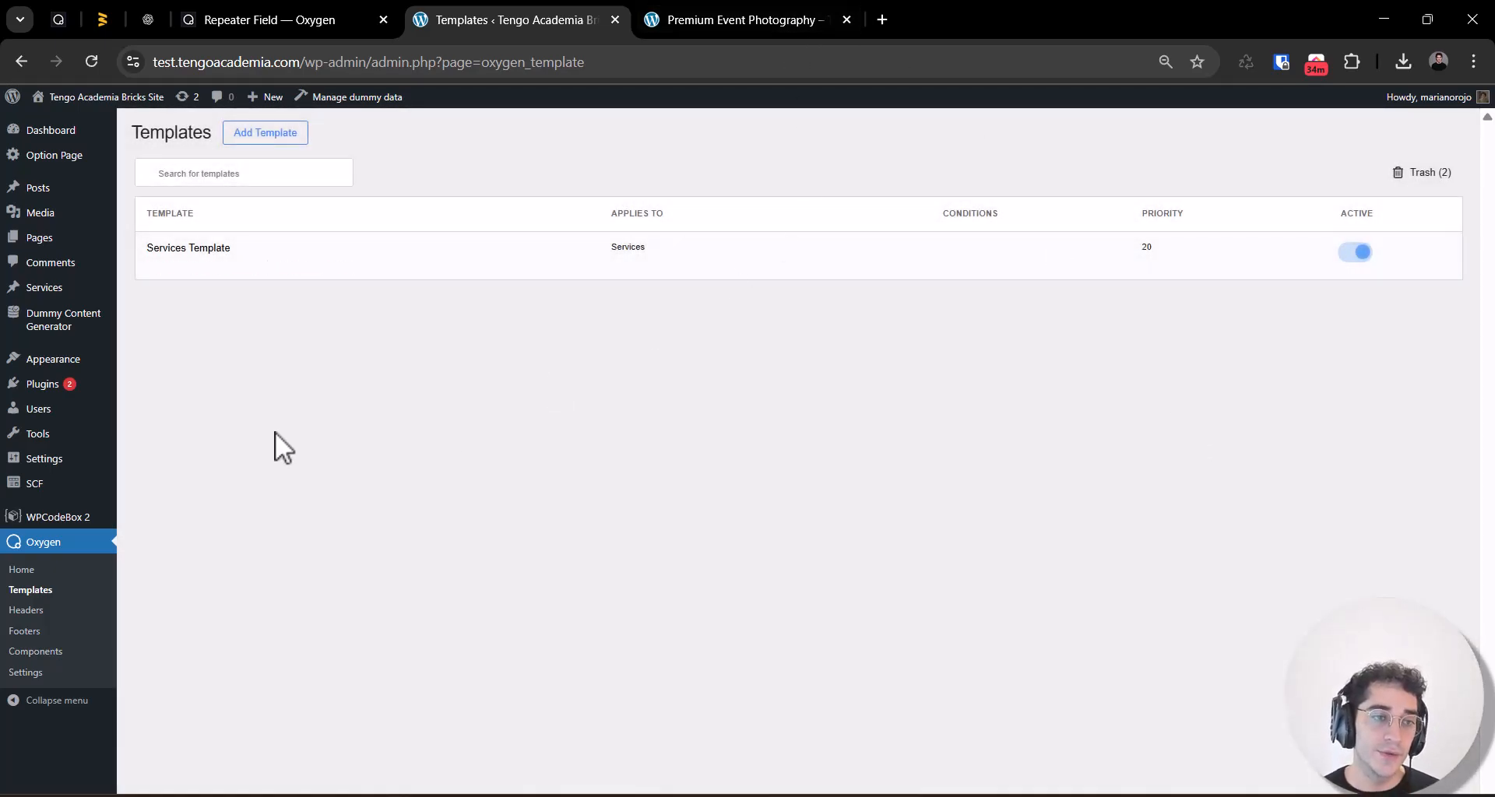
Step: Move the FAQS component to the trash from the Oxygen Components list
{"action": "left_click", "coordinate": [35, 651]}
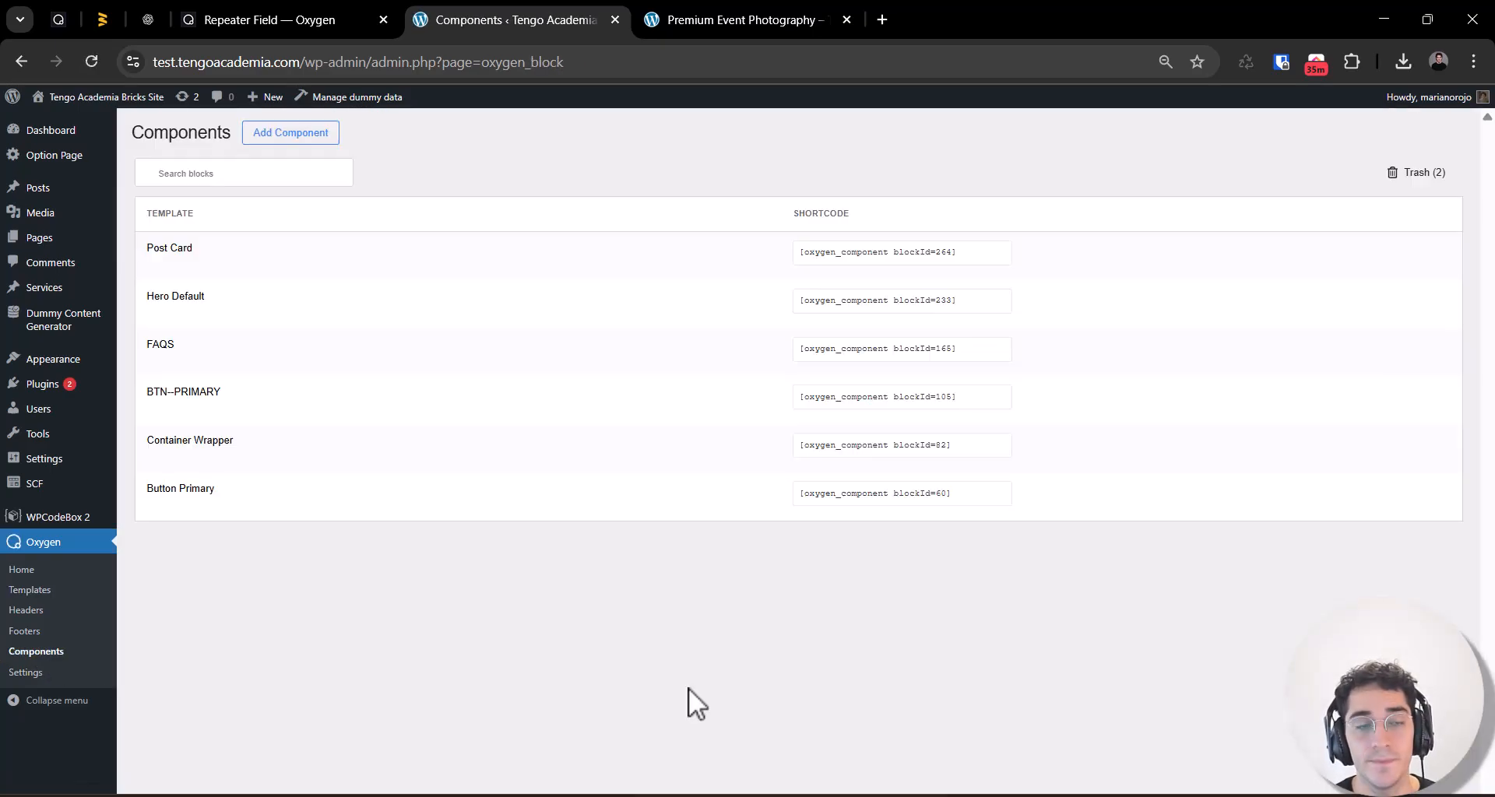
{"action": "left_click", "coordinate": [341, 362]}
{"action": "key", "text": "Return"}
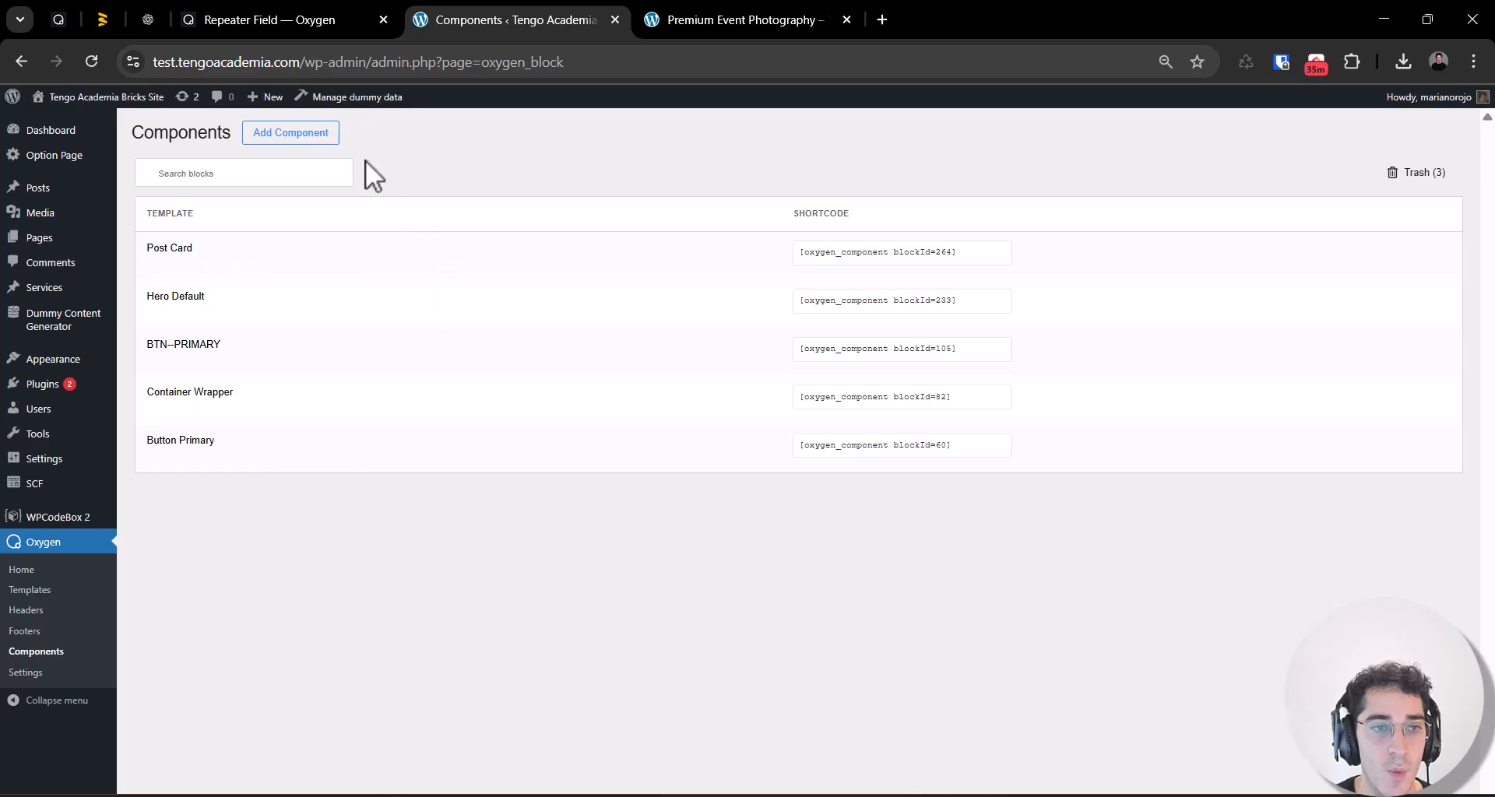
Step: Add a new Oxygen component titled FAQS Services and open it for editing in the builder
{"action": "left_click", "coordinate": [290, 132]}
{"action": "type", "text": "FAQS Services"}
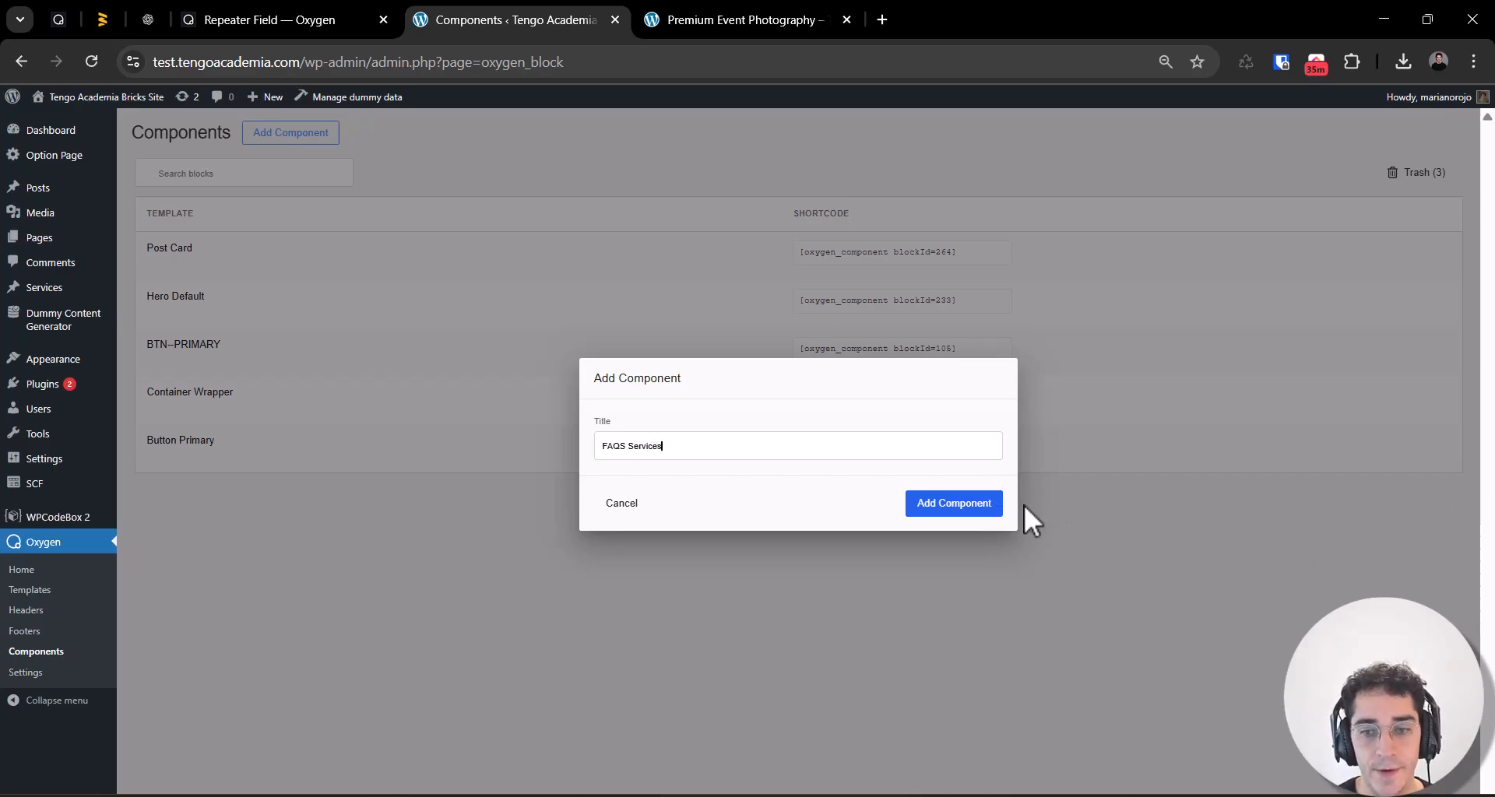
{"action": "left_click", "coordinate": [953, 503]}
{"action": "mouse_move", "coordinate": [191, 269]}
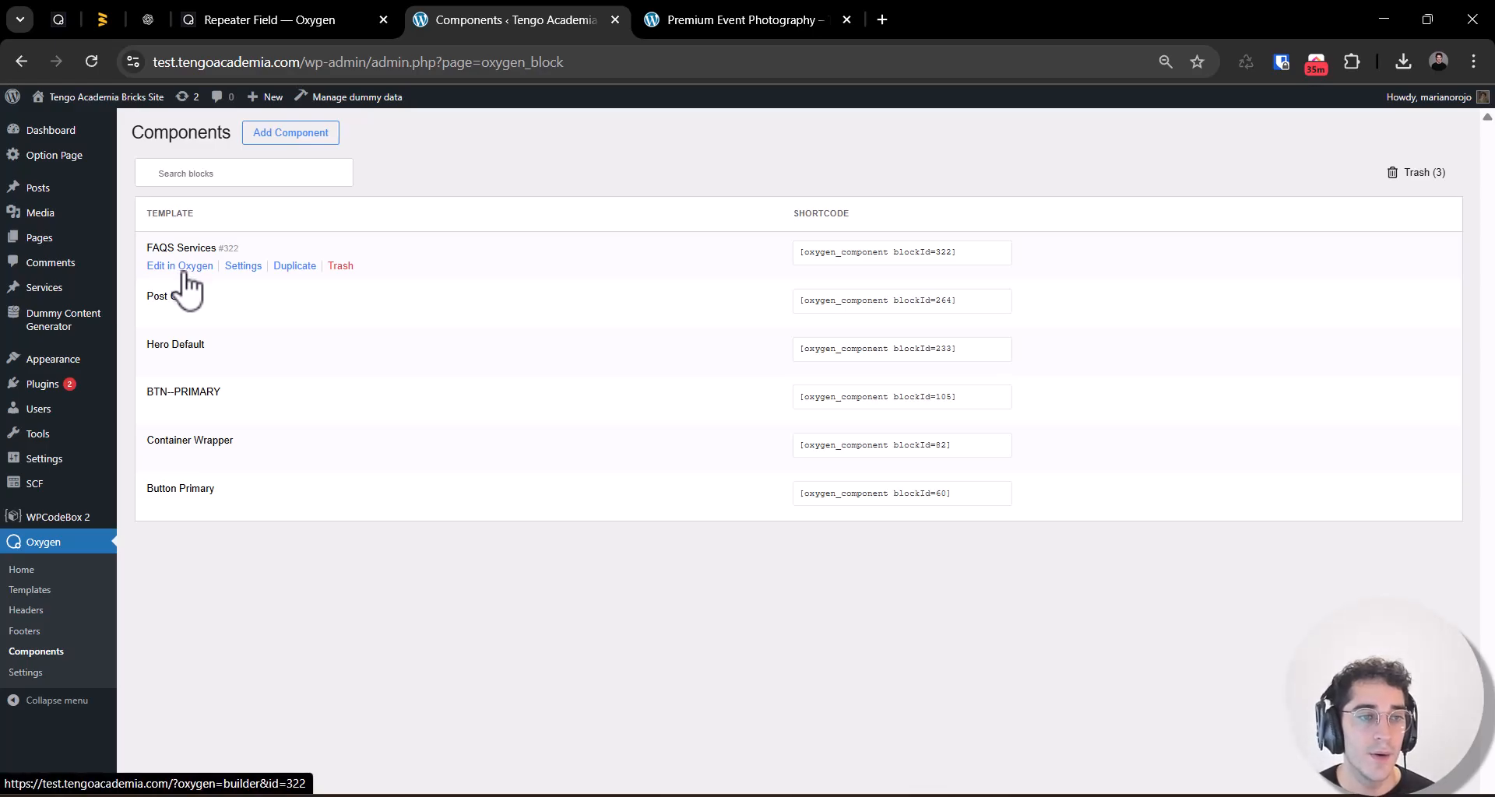
{"action": "left_click", "coordinate": [242, 266]}
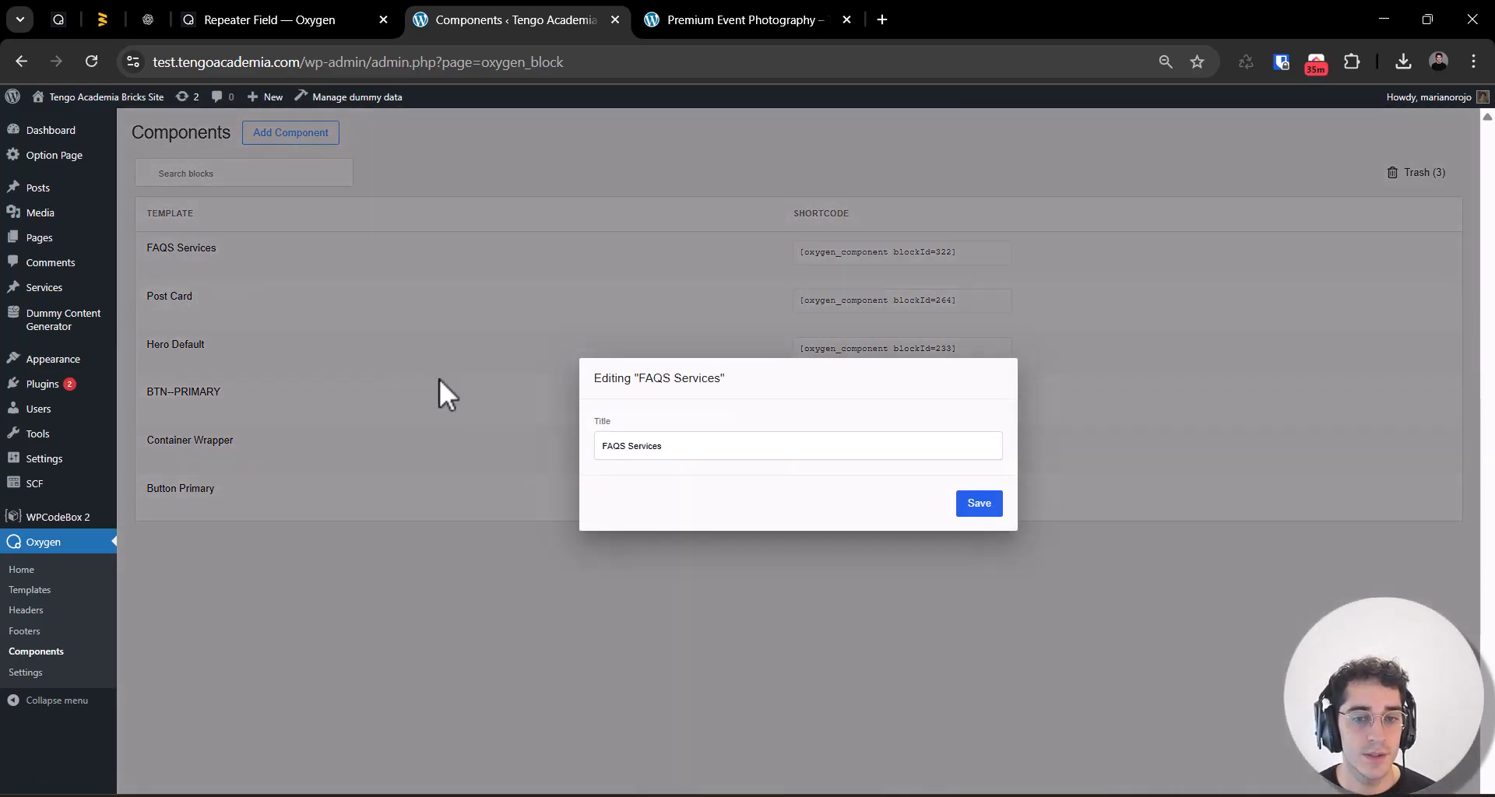
{"action": "left_click", "coordinate": [93, 237]}
{"action": "left_click", "coordinate": [159, 266]}
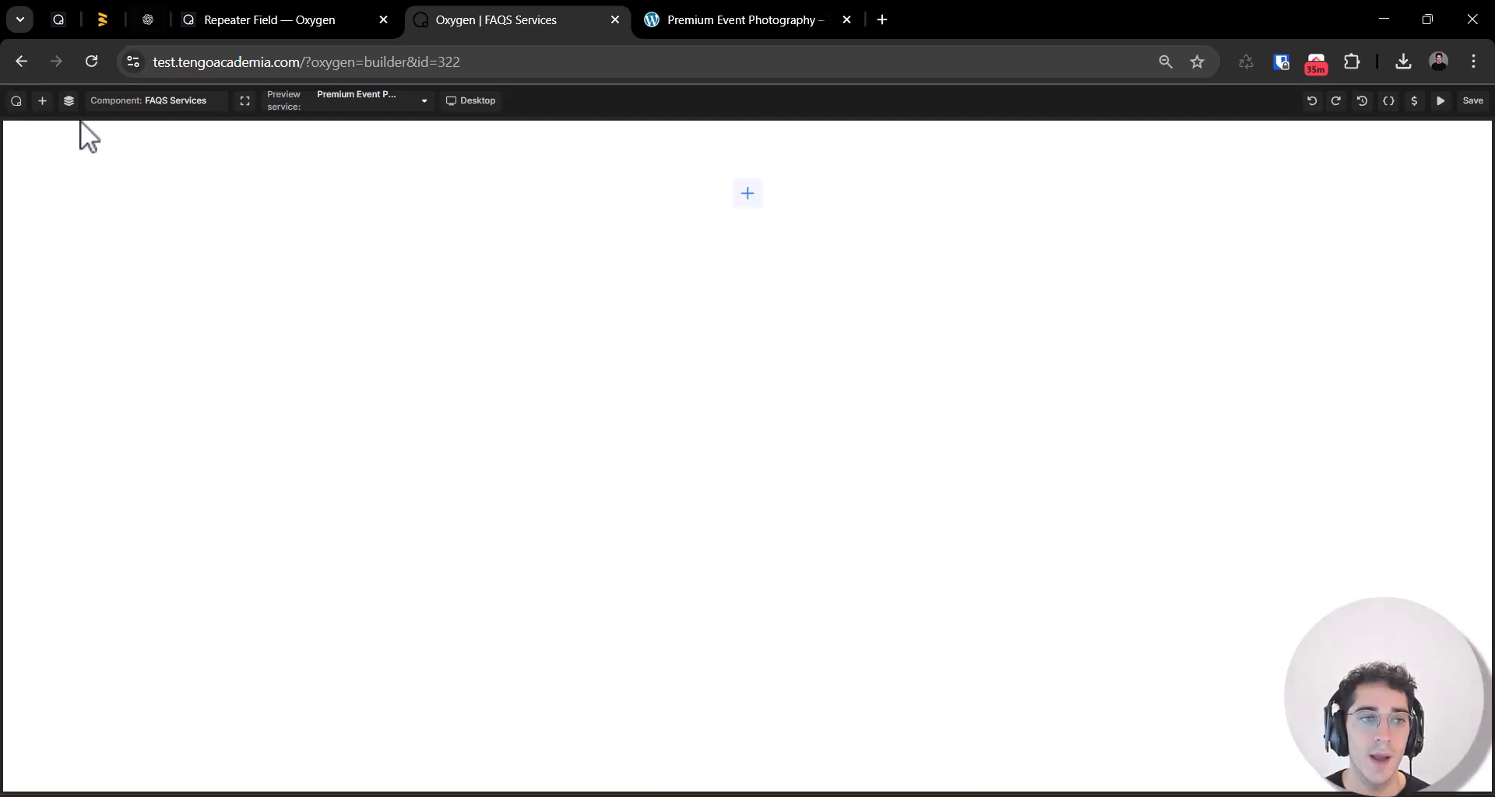
Step: Add a Text element to the FAQS Services component, set its tag to h3 and clear its placeholder text
{"action": "left_click", "coordinate": [67, 102]}
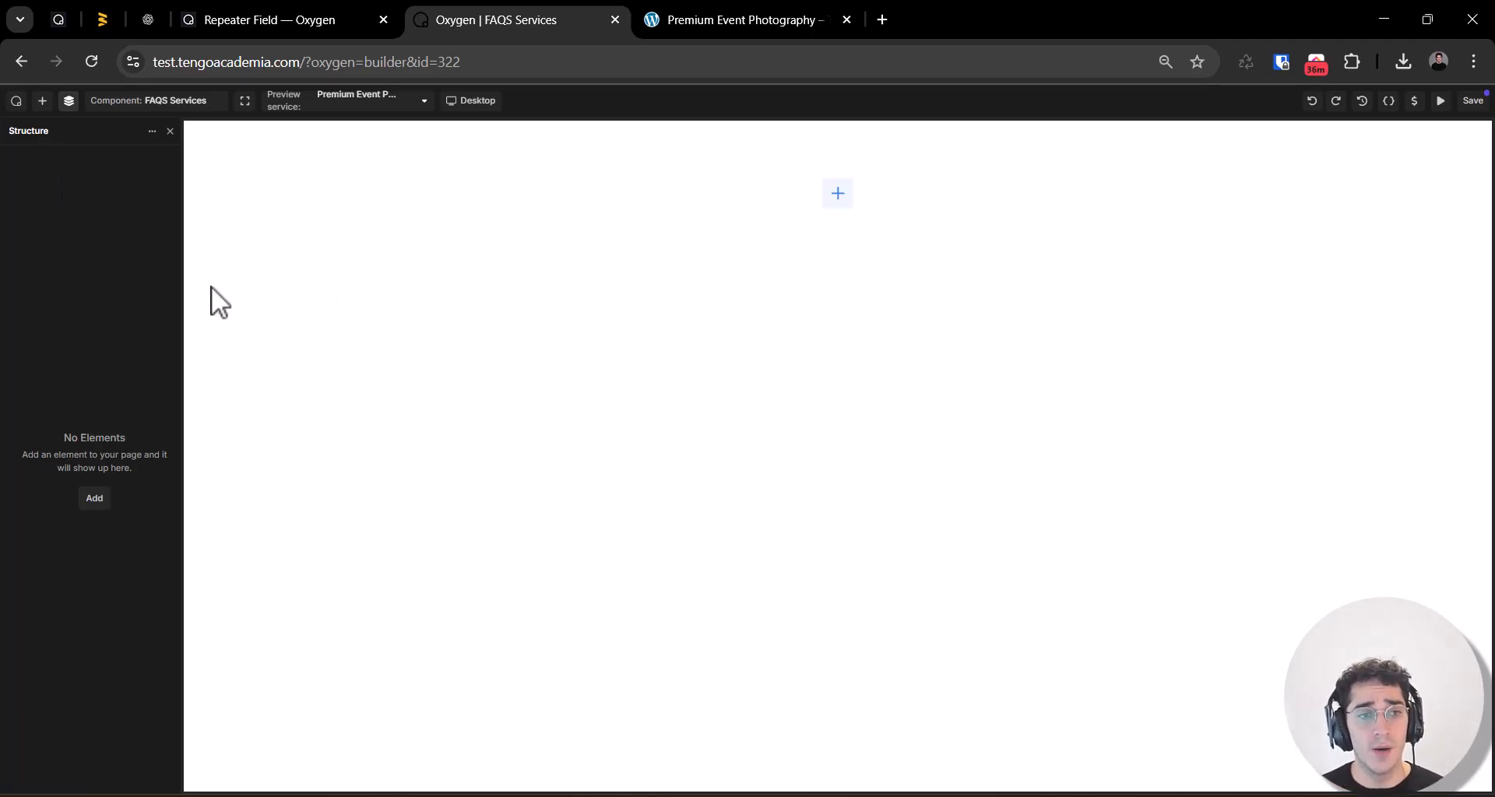
{"action": "left_click", "coordinate": [42, 100]}
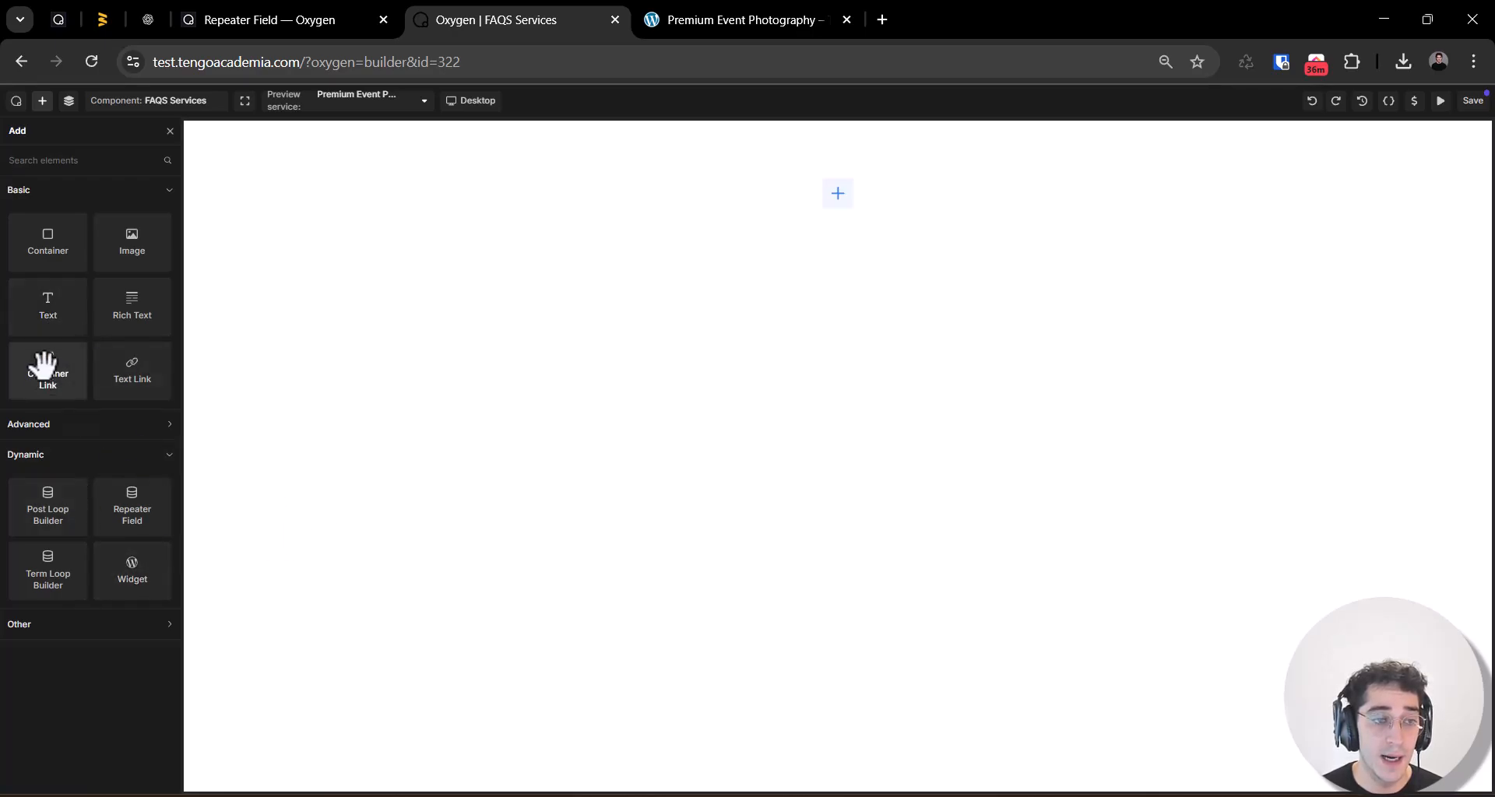
{"action": "left_click", "coordinate": [48, 307]}
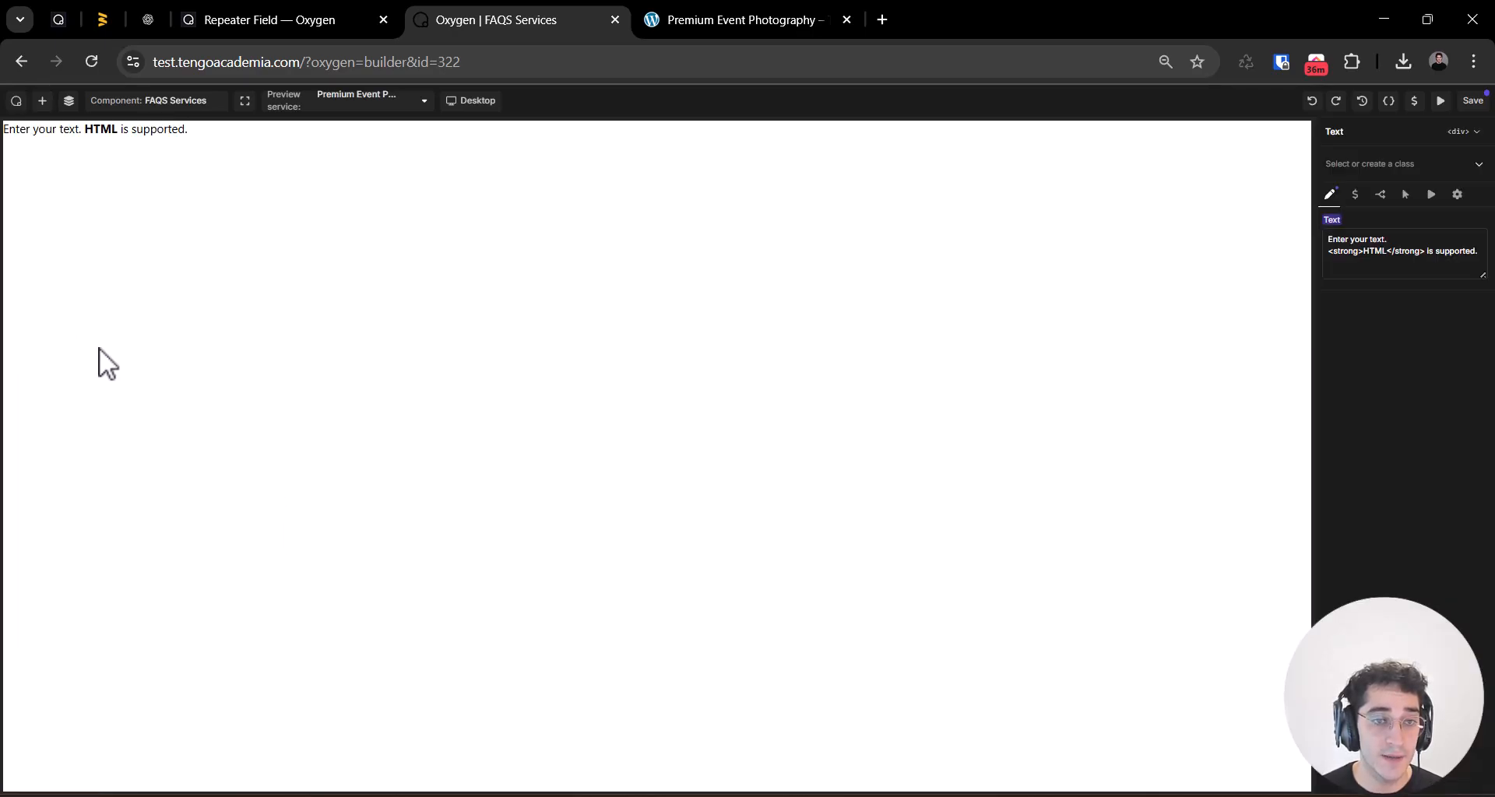
{"action": "left_click", "coordinate": [1459, 132]}
{"action": "left_click", "coordinate": [1428, 301]}
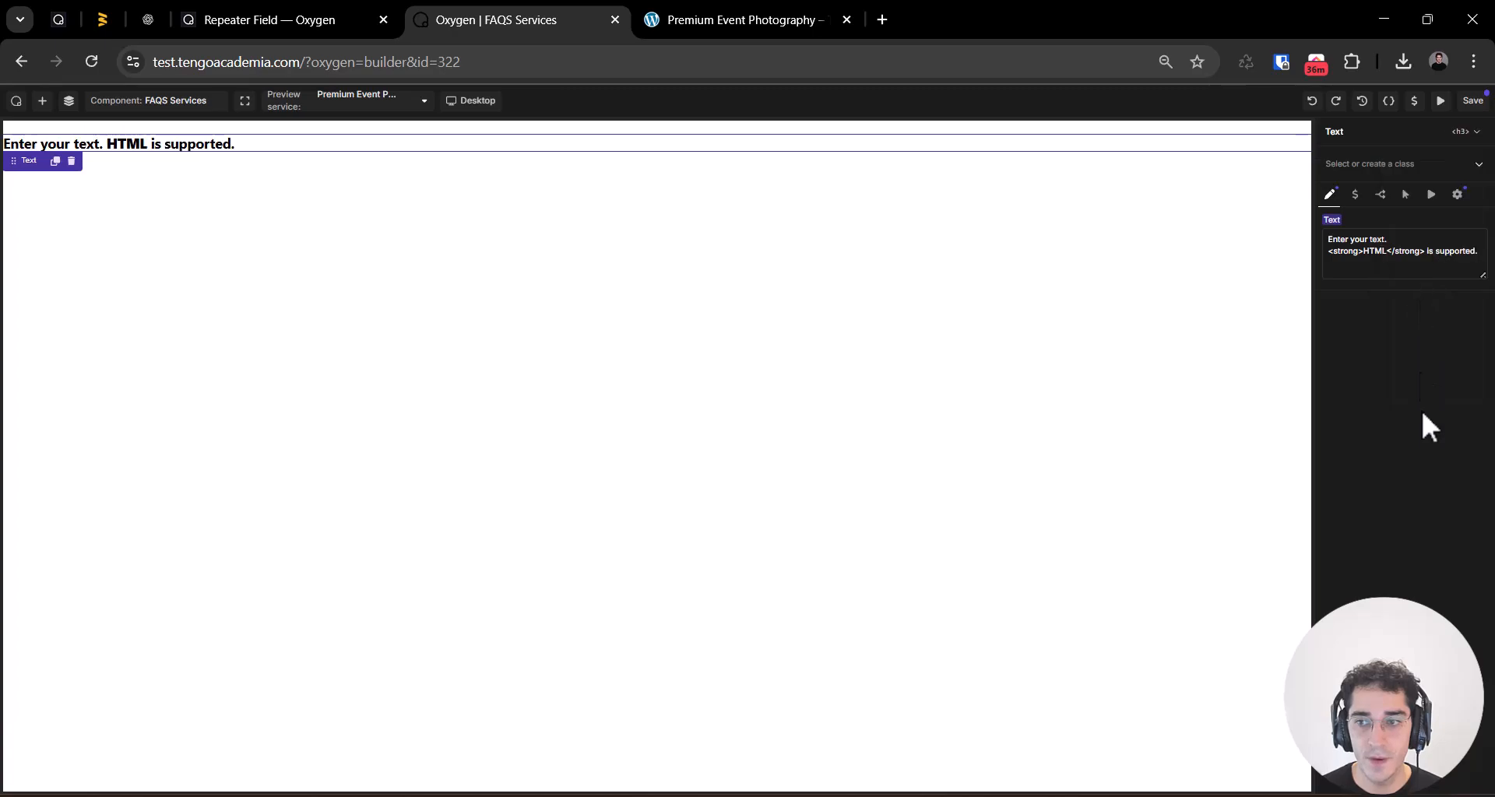
{"action": "triple_click", "coordinate": [1391, 242]}
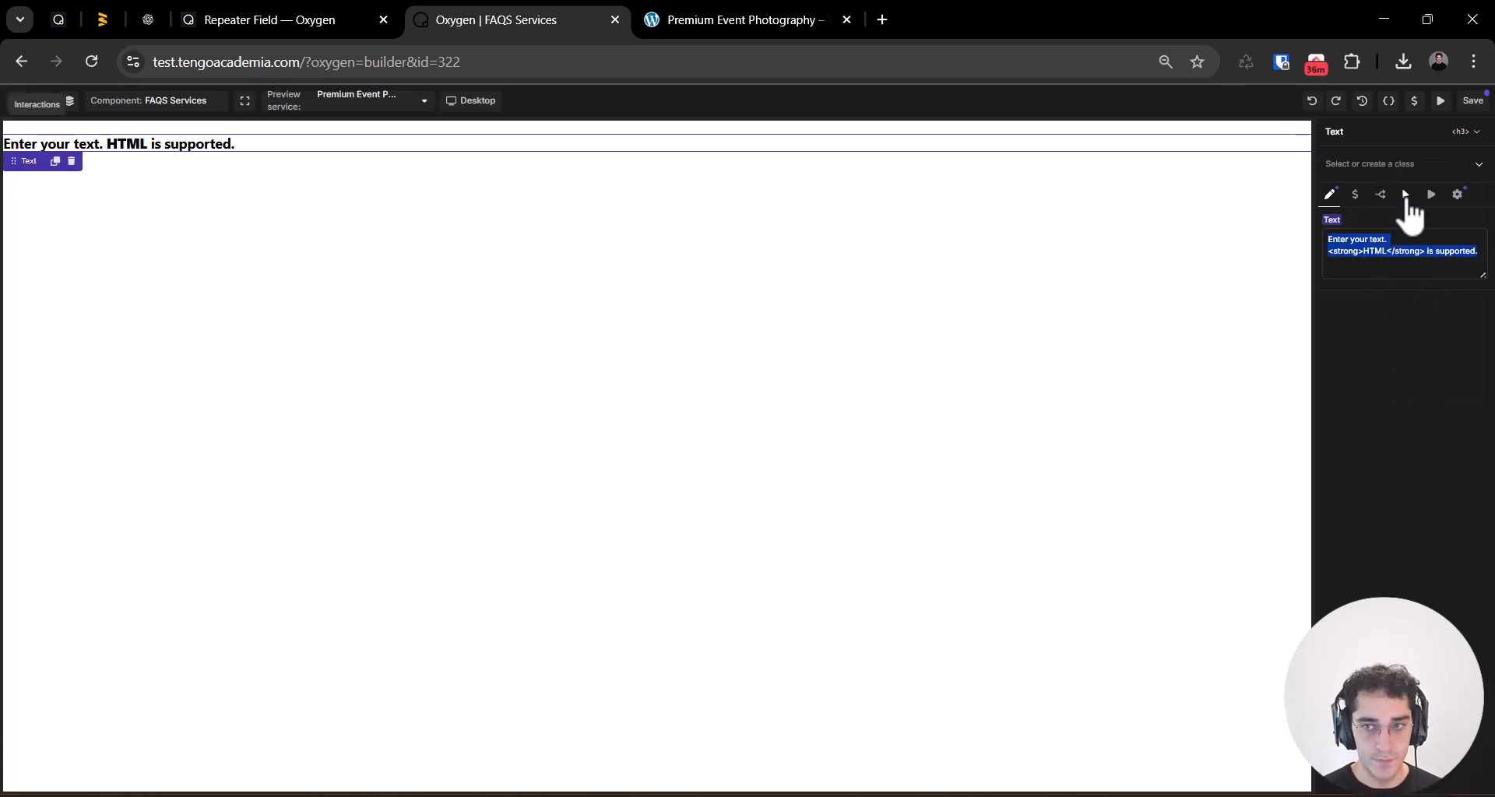
{"action": "key", "text": "BackSpace"}
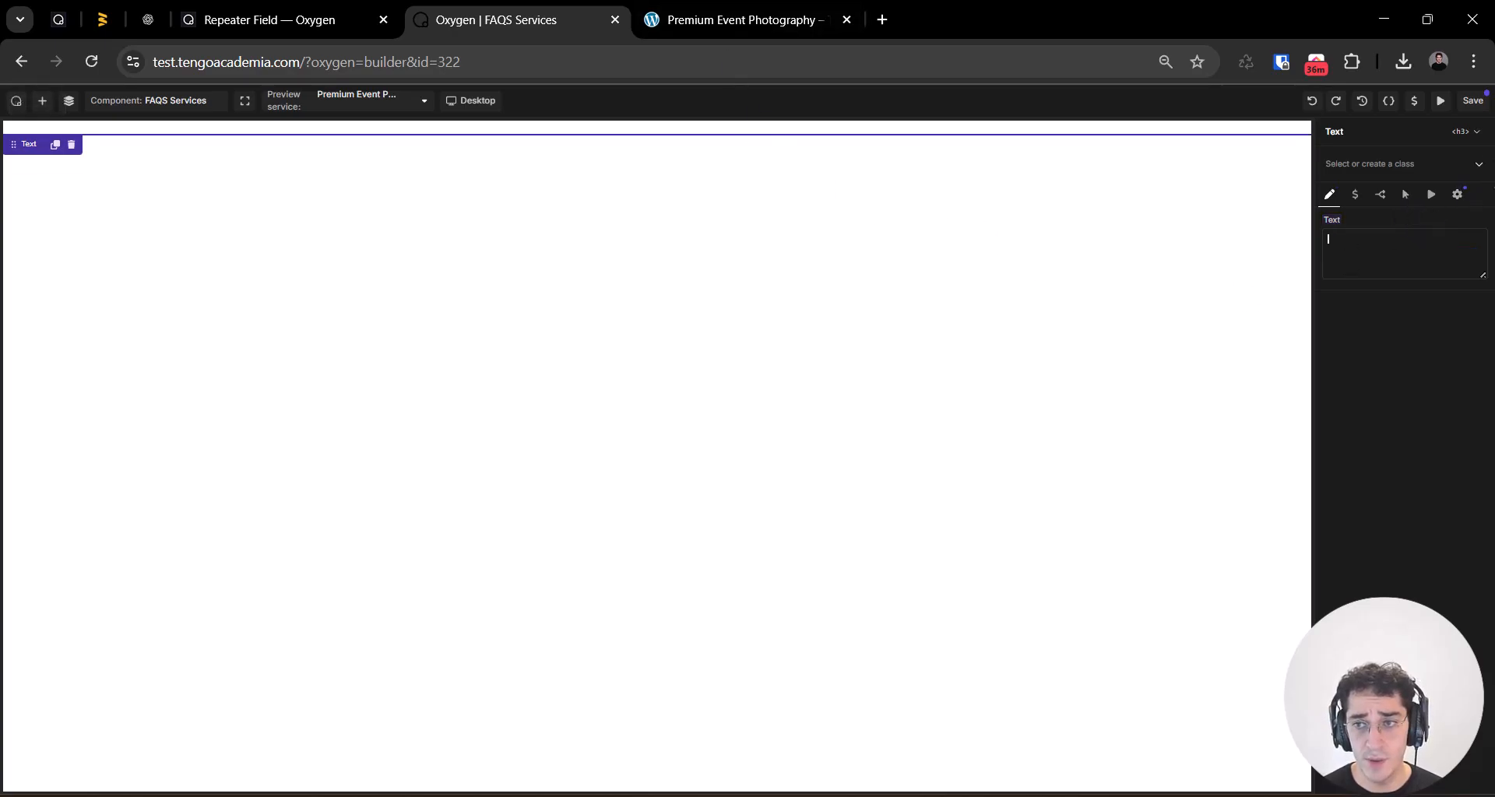
Step: Create the class faqs-services__question and assign it to the h3 text element
{"action": "left_click", "coordinate": [1404, 162]}
{"action": "type", "text": "fa"}
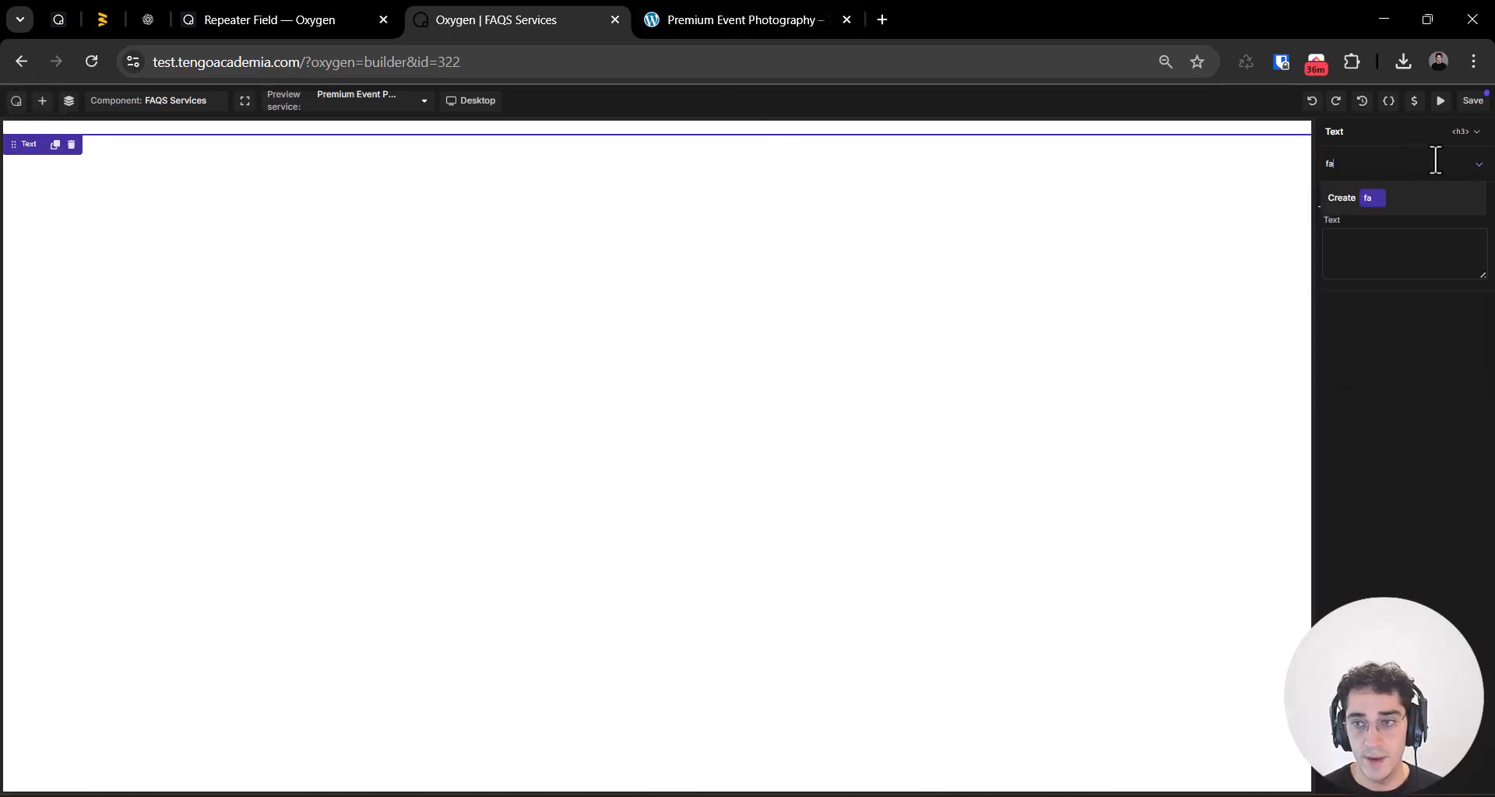
{"action": "type", "text": "qs-serv"}
{"action": "key", "text": "ctrl+a"}
{"action": "type", "text": "serve"}
{"action": "key", "text": "ctrl+a"}
{"action": "key", "text": "BackSpace"}
{"action": "type", "text": "faq"}
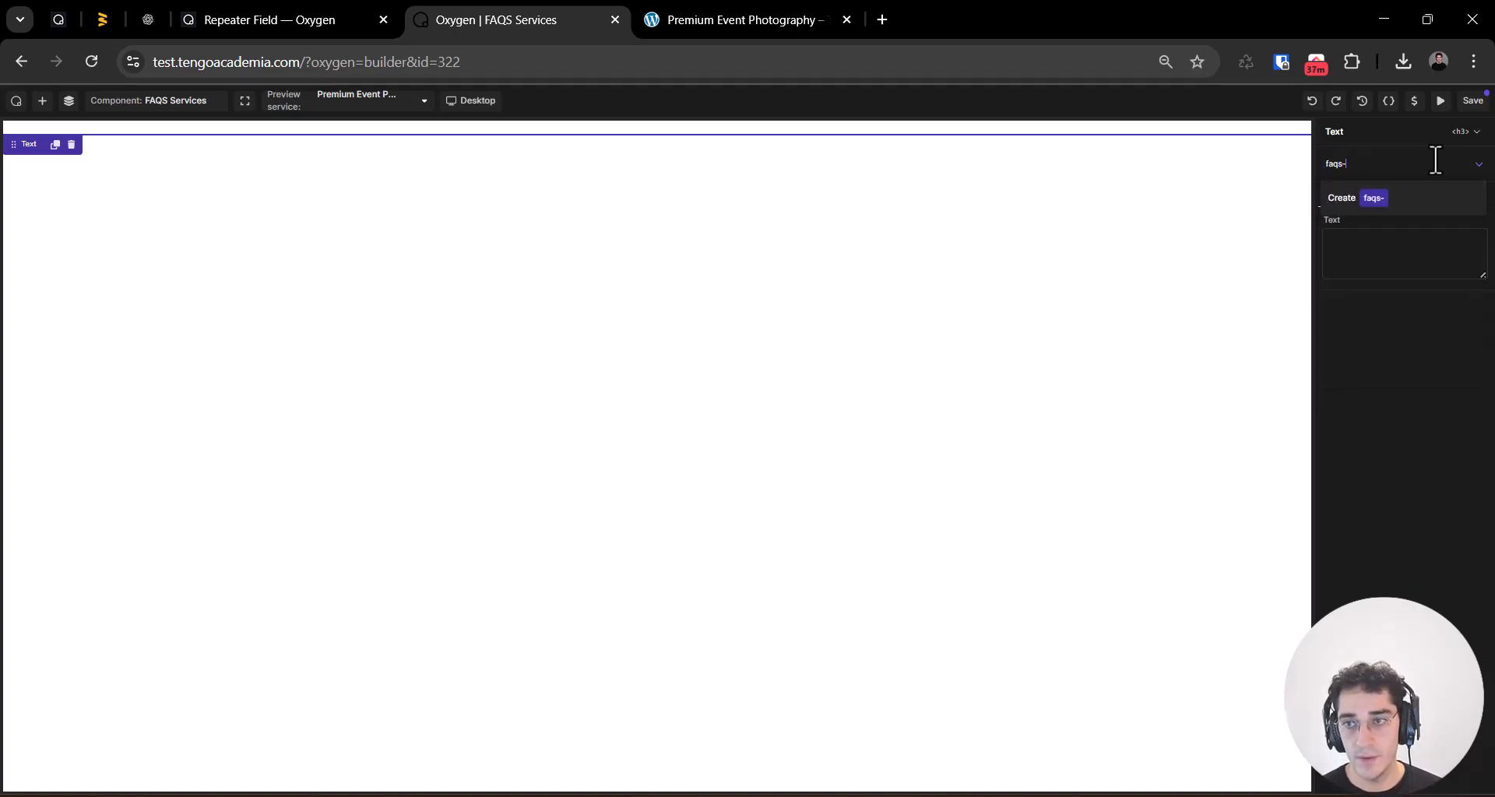
{"action": "type", "text": "s-services__question"}
{"action": "key", "text": "Return"}
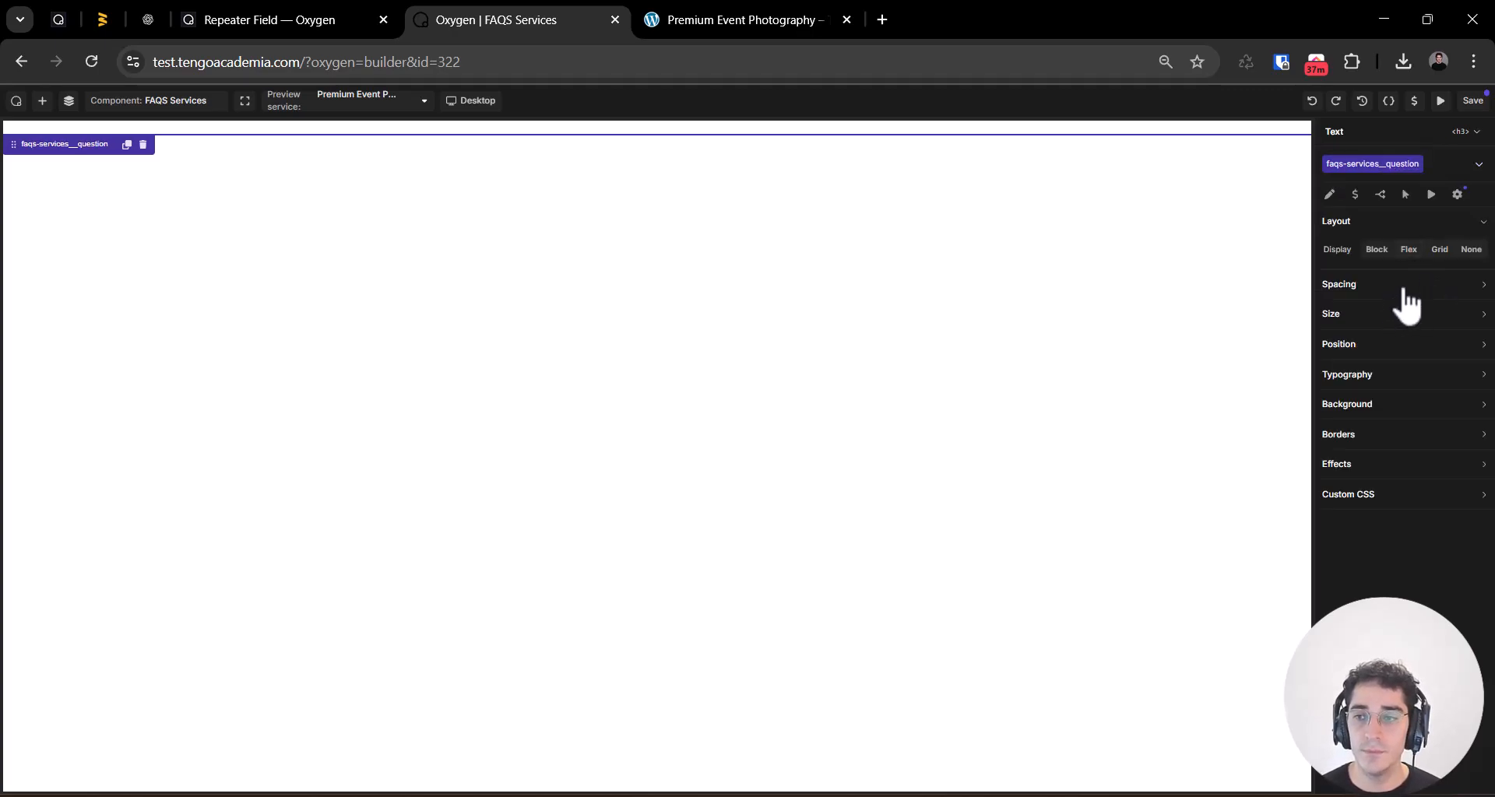
Step: Set the question class's text color to the Color Primary variable and its font to the Font #1 variable
{"action": "left_click", "coordinate": [1435, 377]}
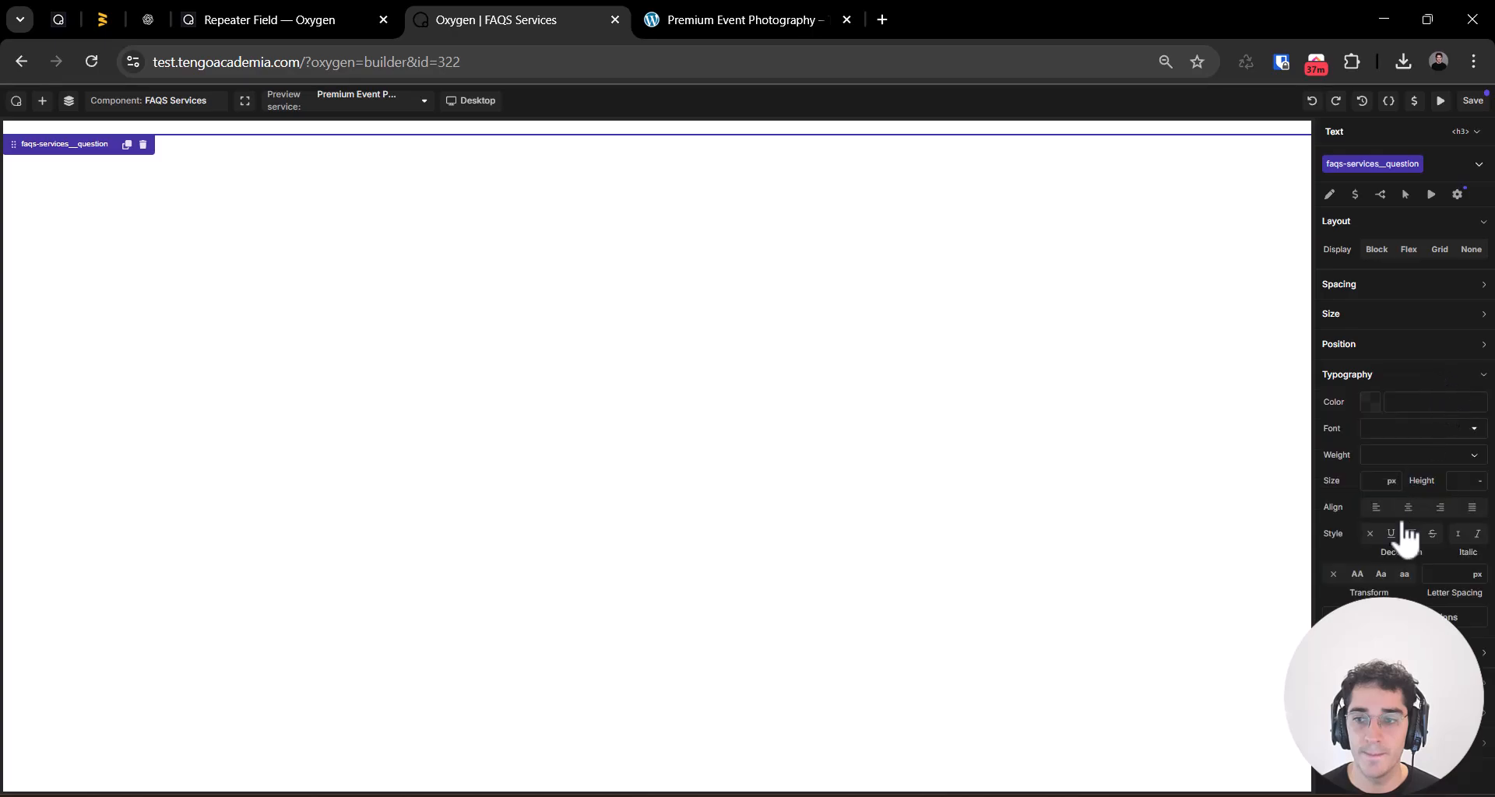
{"action": "left_click", "coordinate": [1361, 415]}
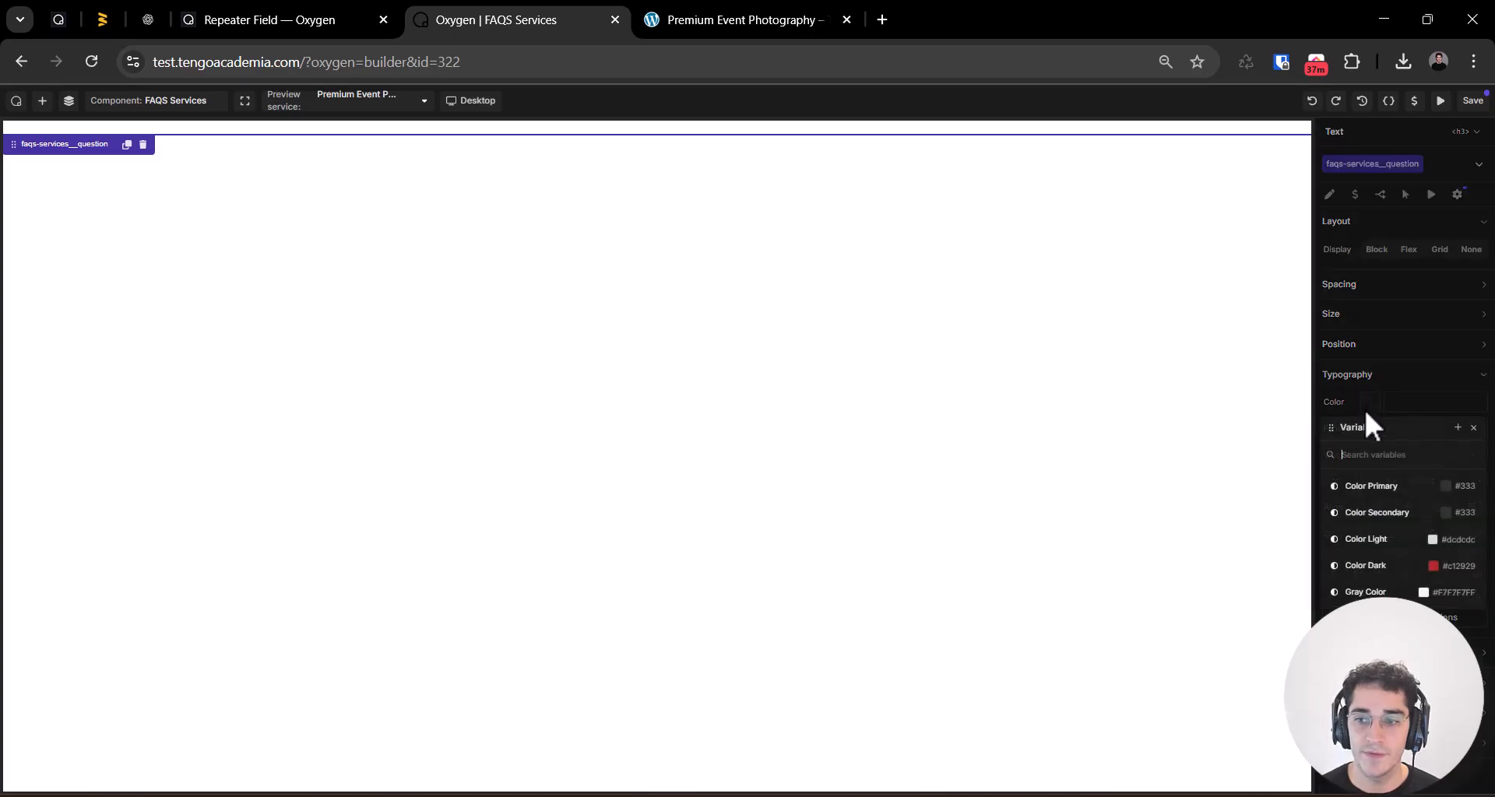
{"action": "left_click", "coordinate": [1394, 485]}
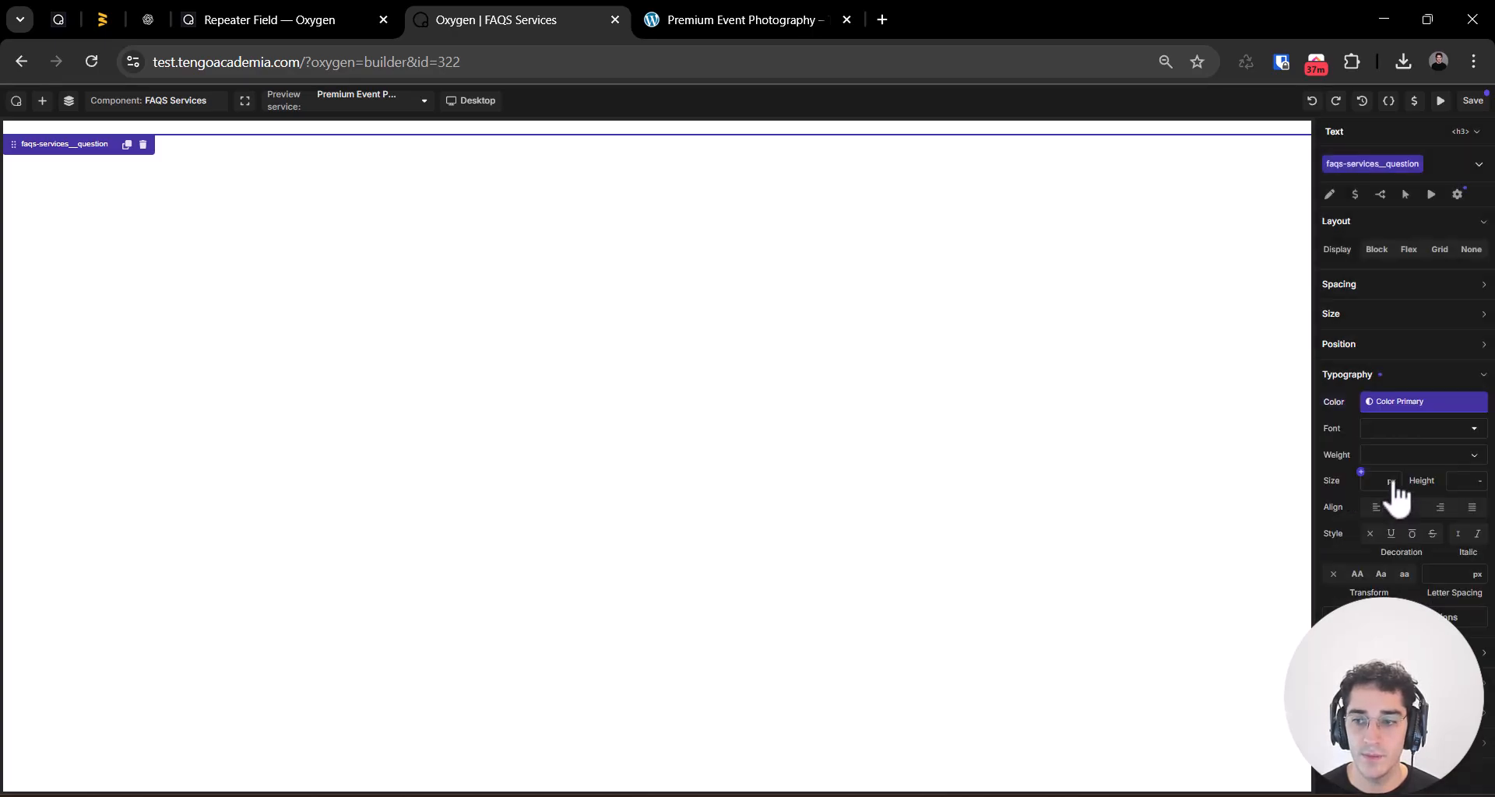
{"action": "left_click", "coordinate": [1409, 429]}
{"action": "left_click", "coordinate": [1361, 420]}
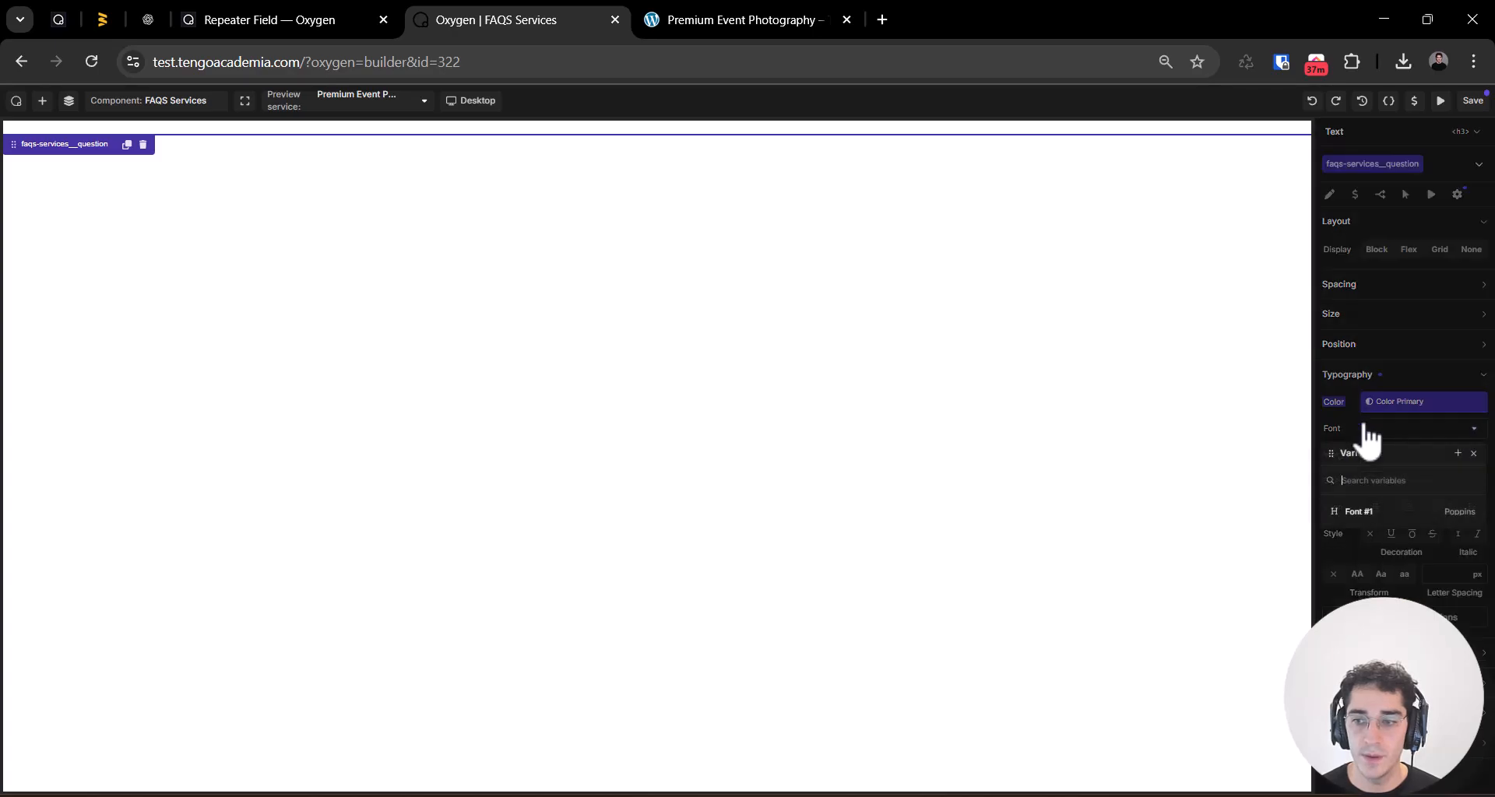
{"action": "left_click", "coordinate": [1392, 427]}
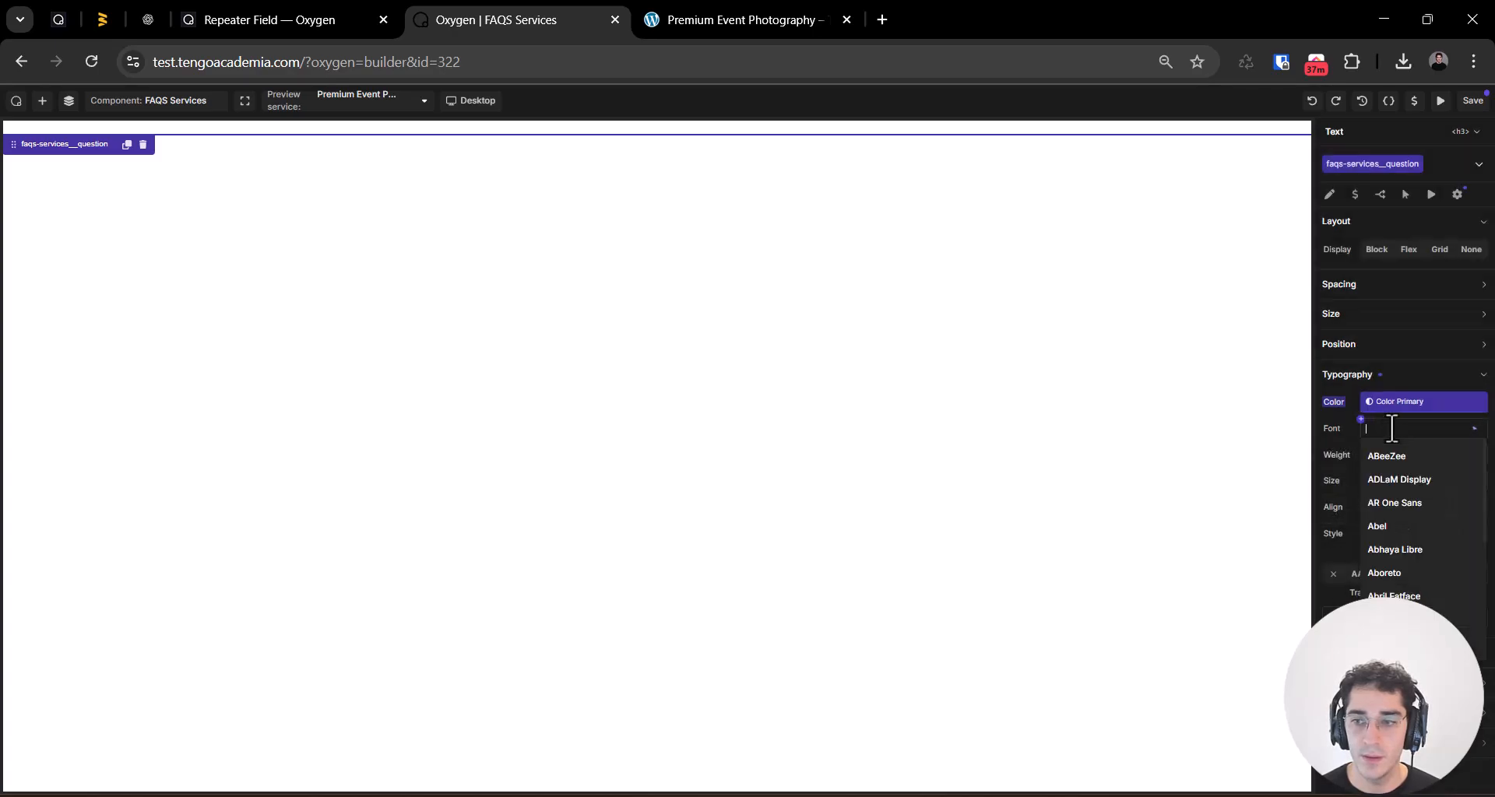
{"action": "left_click", "coordinate": [1361, 421]}
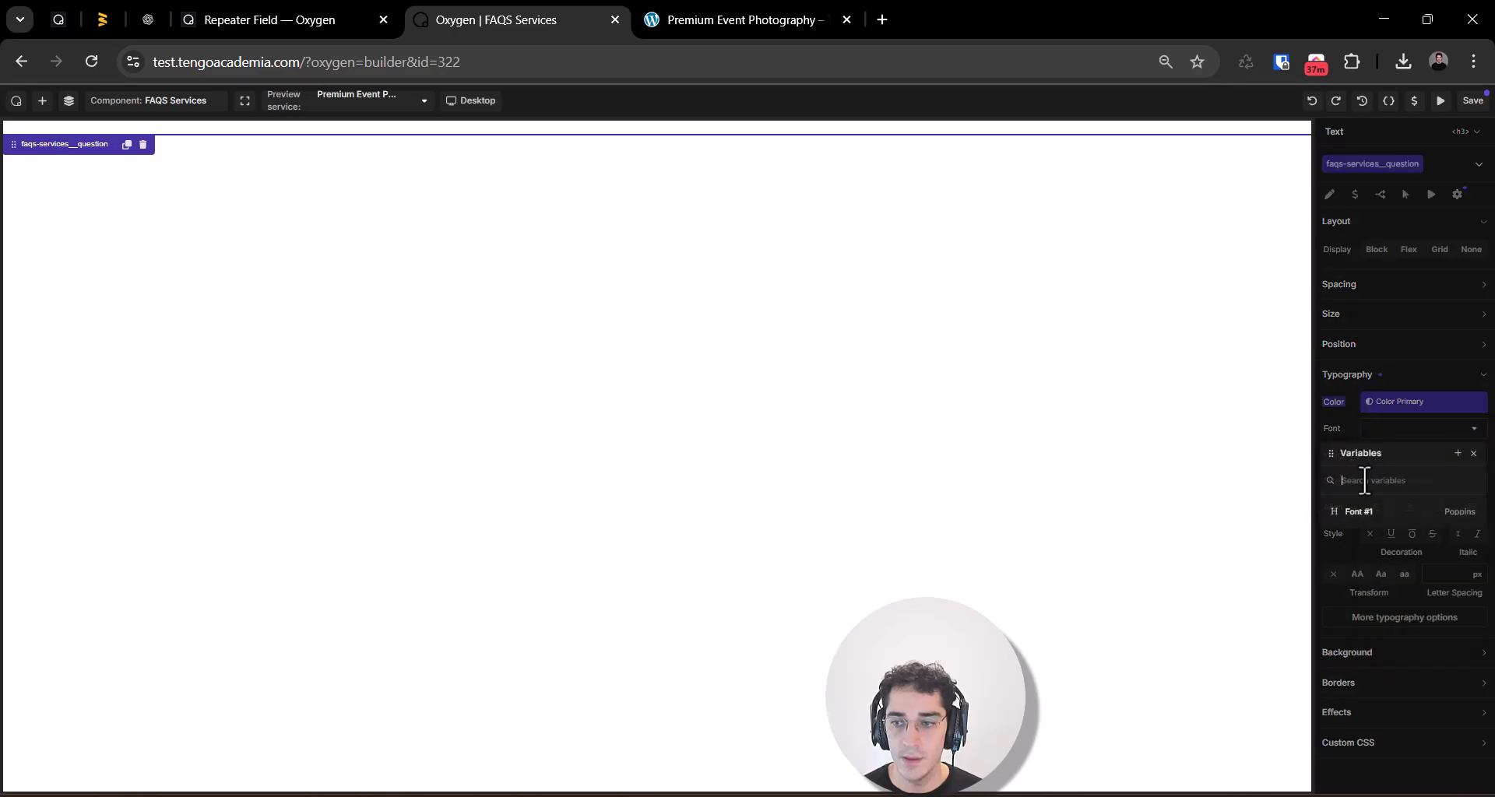
{"action": "left_click", "coordinate": [1370, 514]}
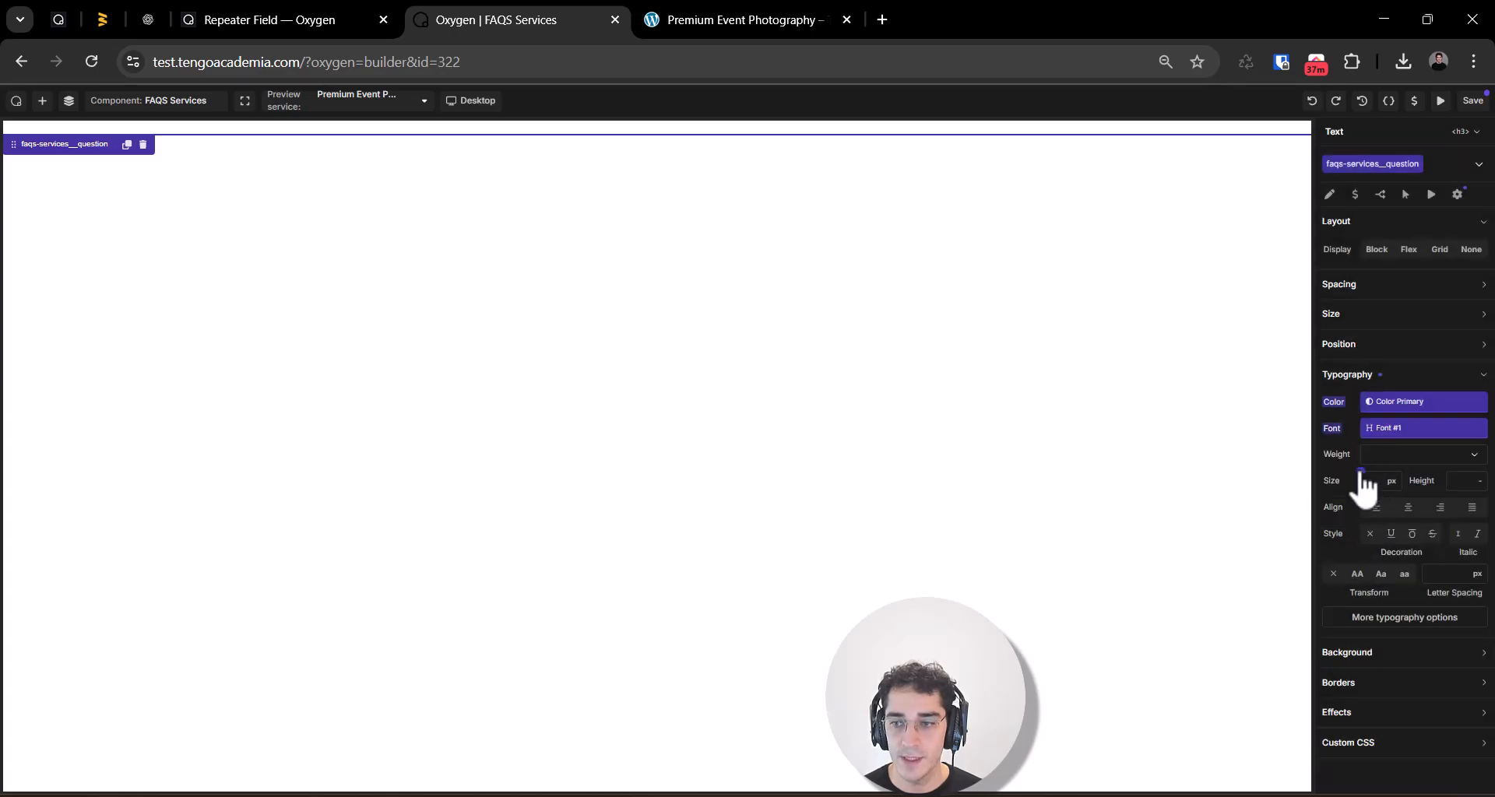
Step: Check the size variables available for the question class, then set its font size to 36 px
{"action": "left_click", "coordinate": [1360, 471]}
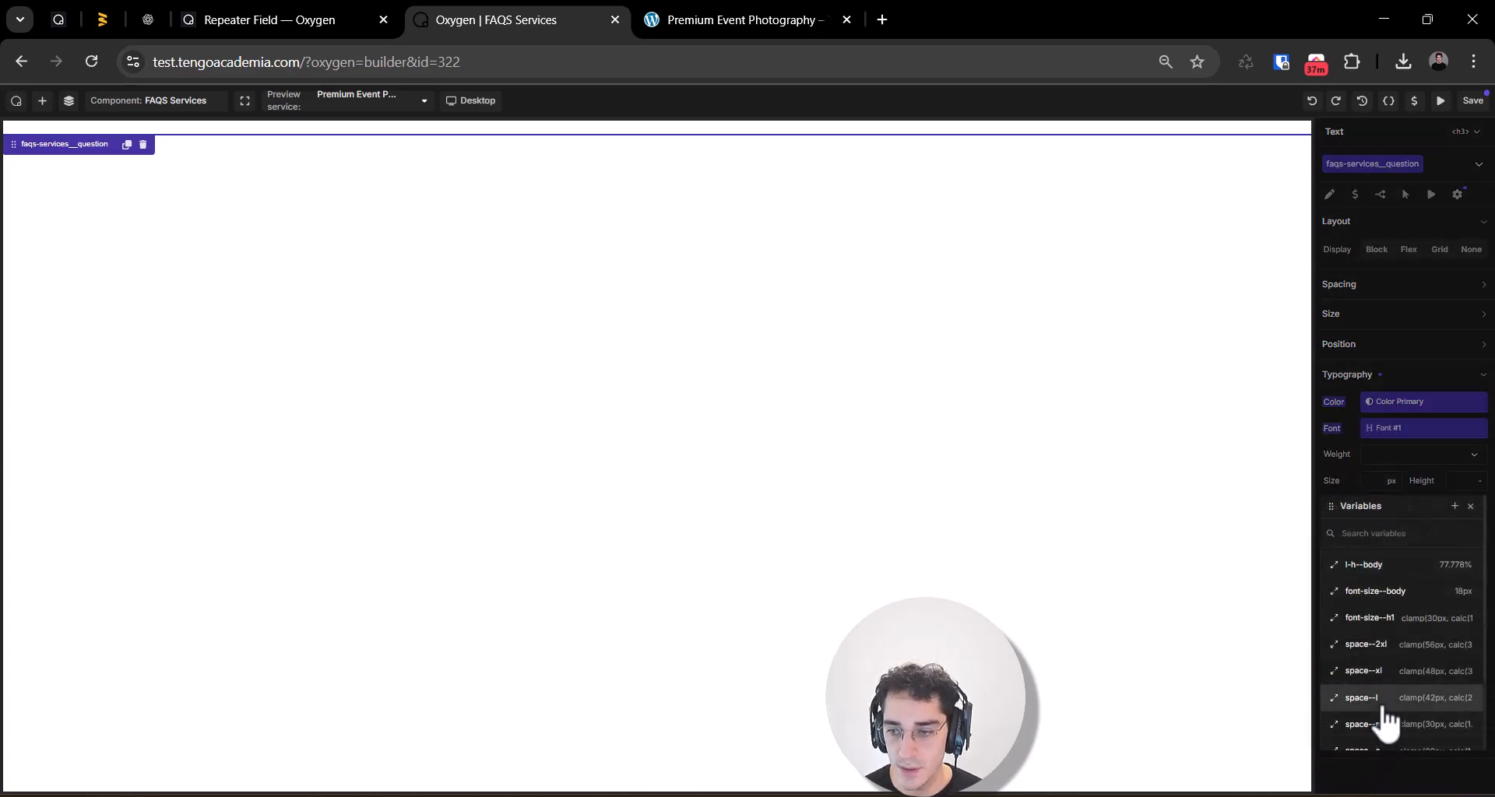
{"action": "scroll", "coordinate": [1385, 716], "scroll_direction": "down", "scroll_amount": 2}
{"action": "scroll", "coordinate": [1394, 732], "scroll_direction": "up", "scroll_amount": 3}
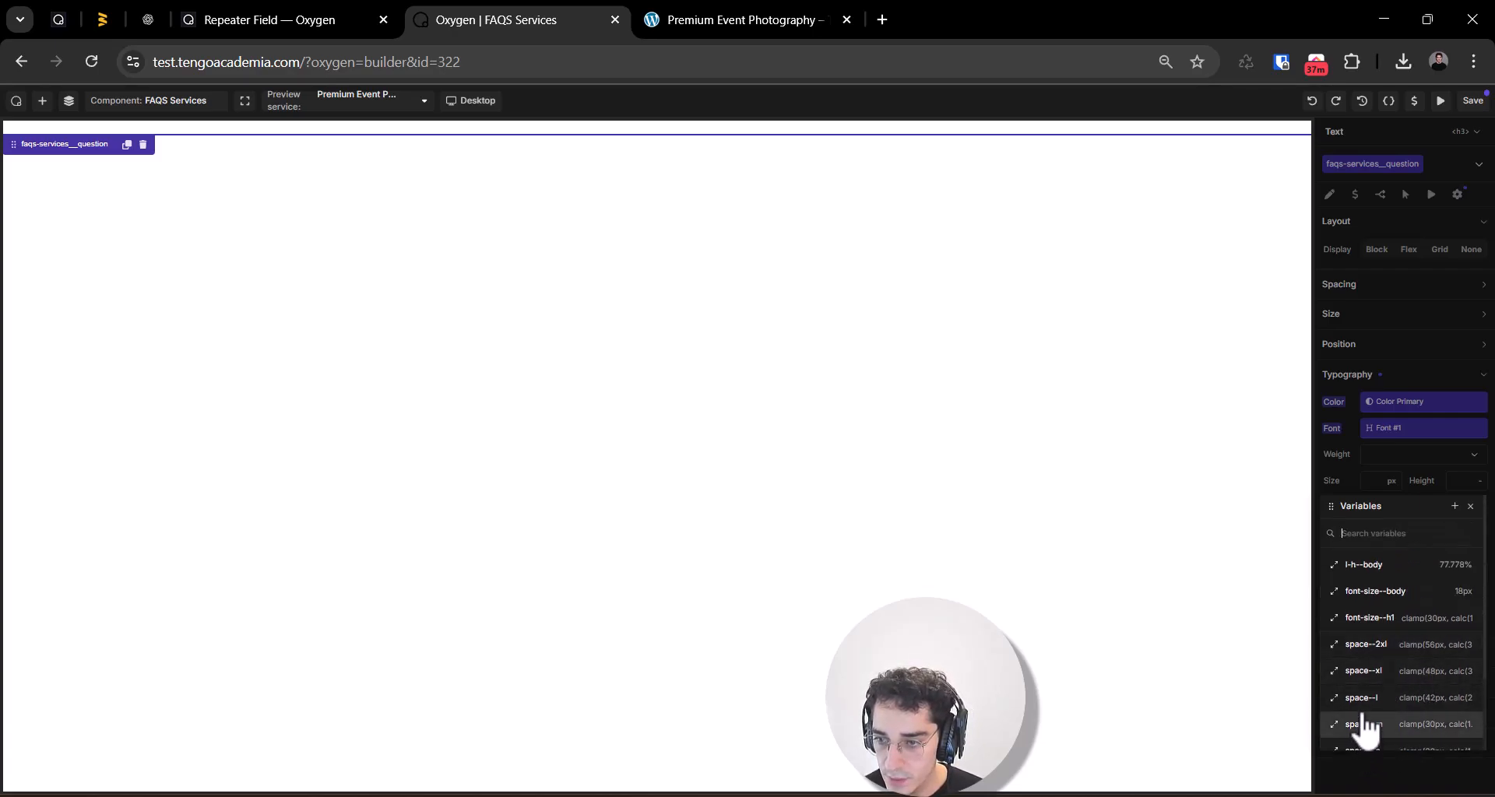
{"action": "left_click", "coordinate": [1371, 487]}
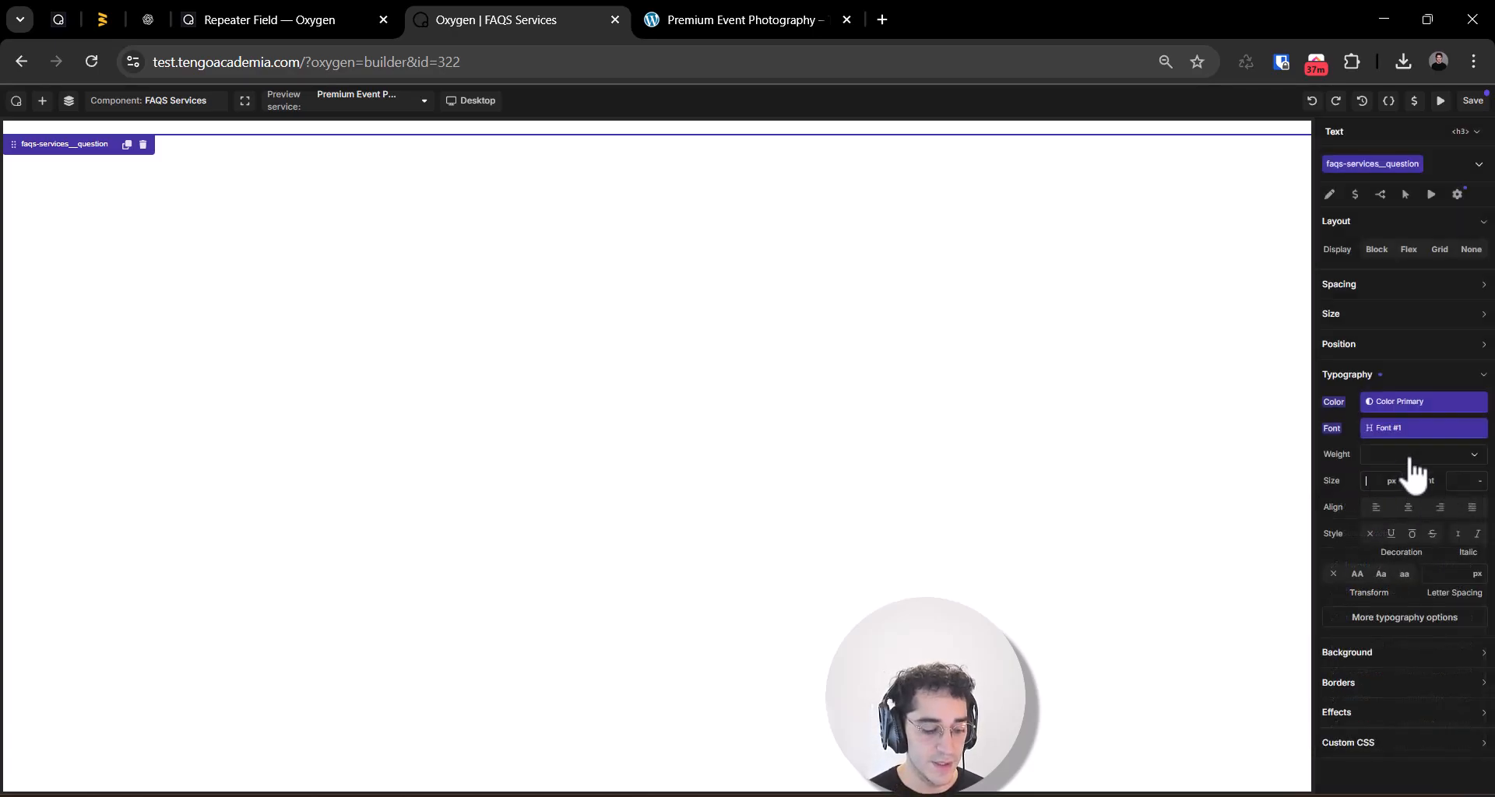
{"action": "type", "text": "36"}
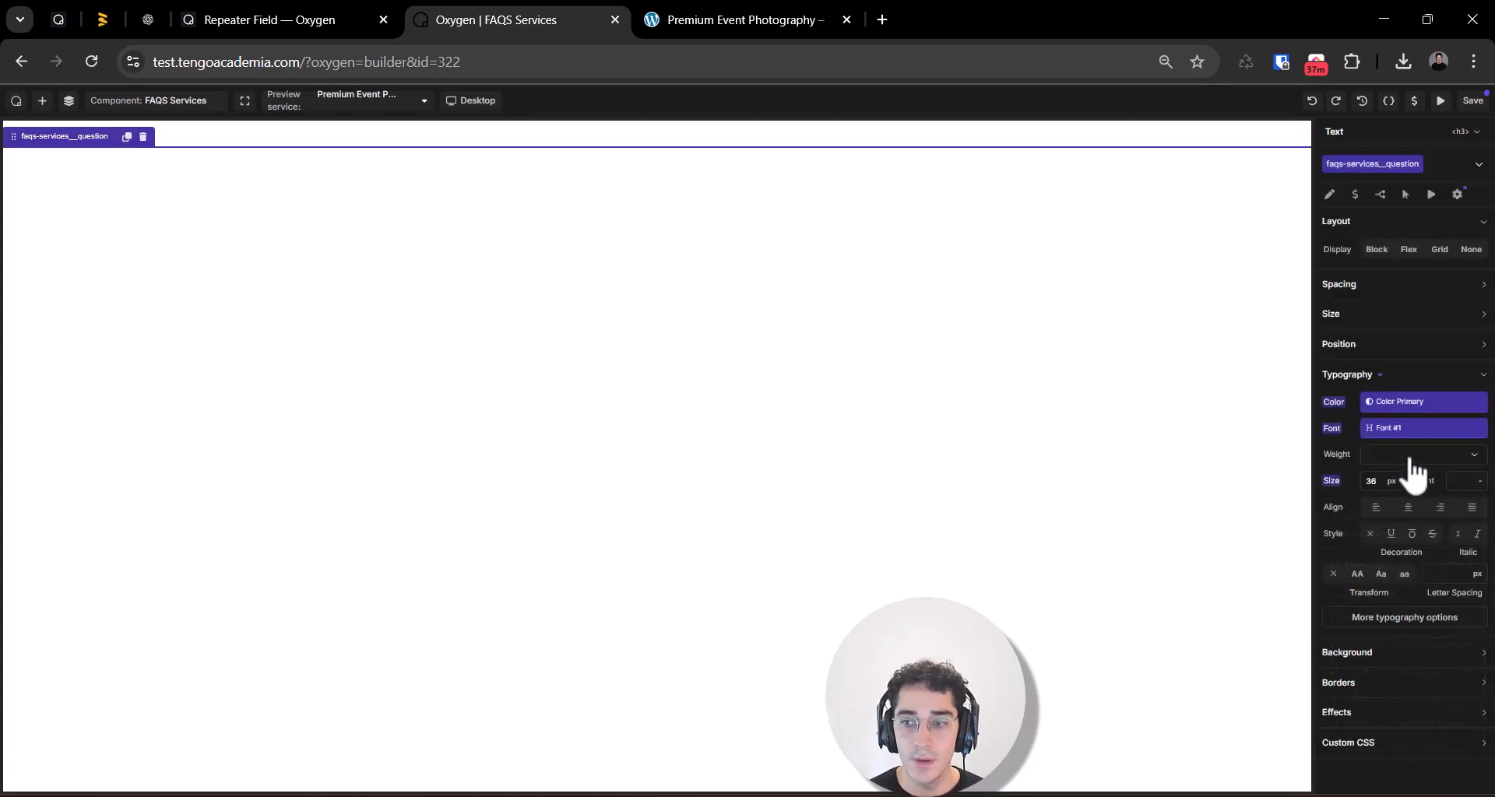
Step: Set the h3 element's text to "Question" and save the component
{"action": "left_click", "coordinate": [1331, 193]}
{"action": "type", "text": "Question"}
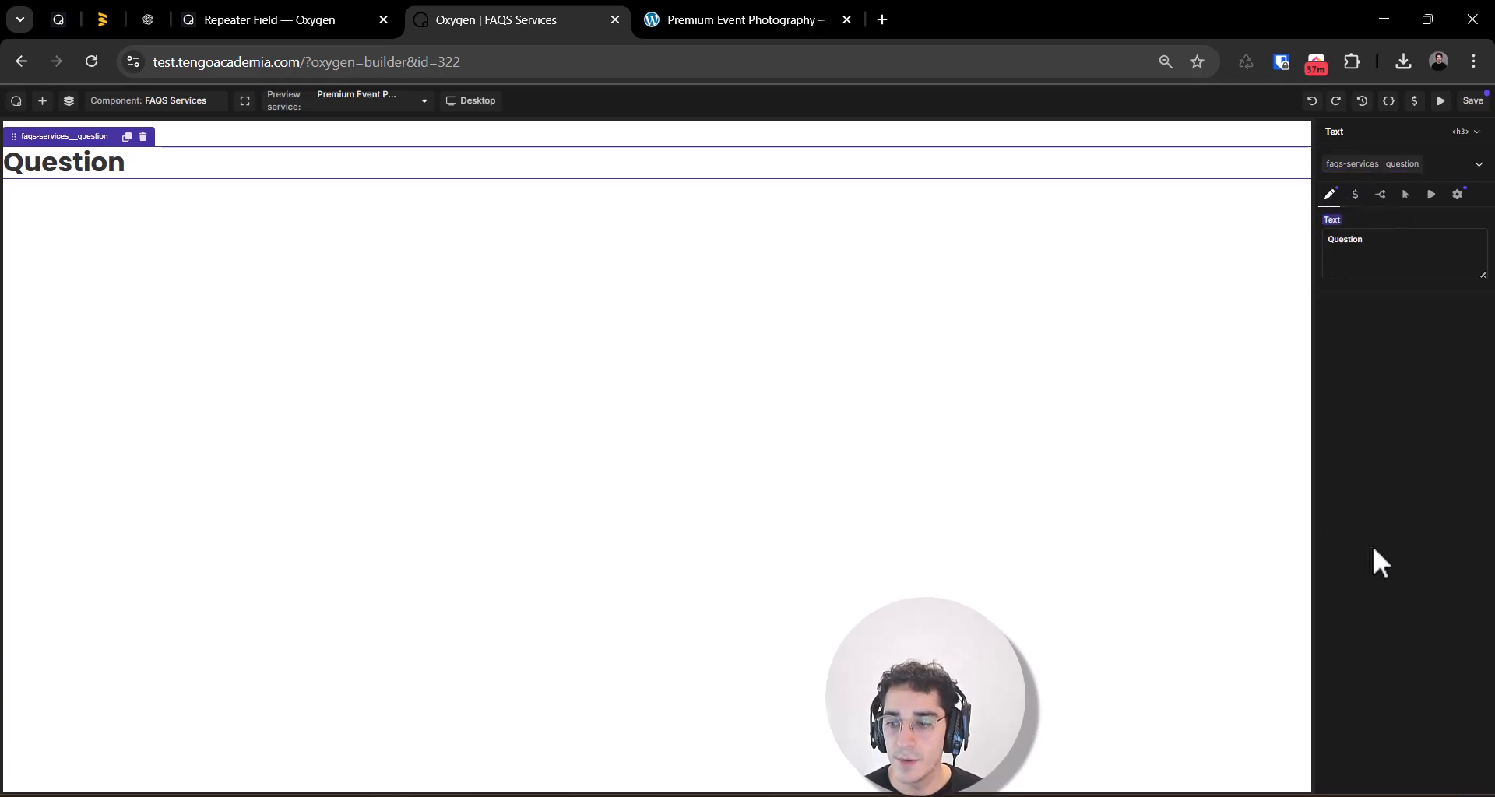
{"action": "left_click", "coordinate": [1472, 100]}
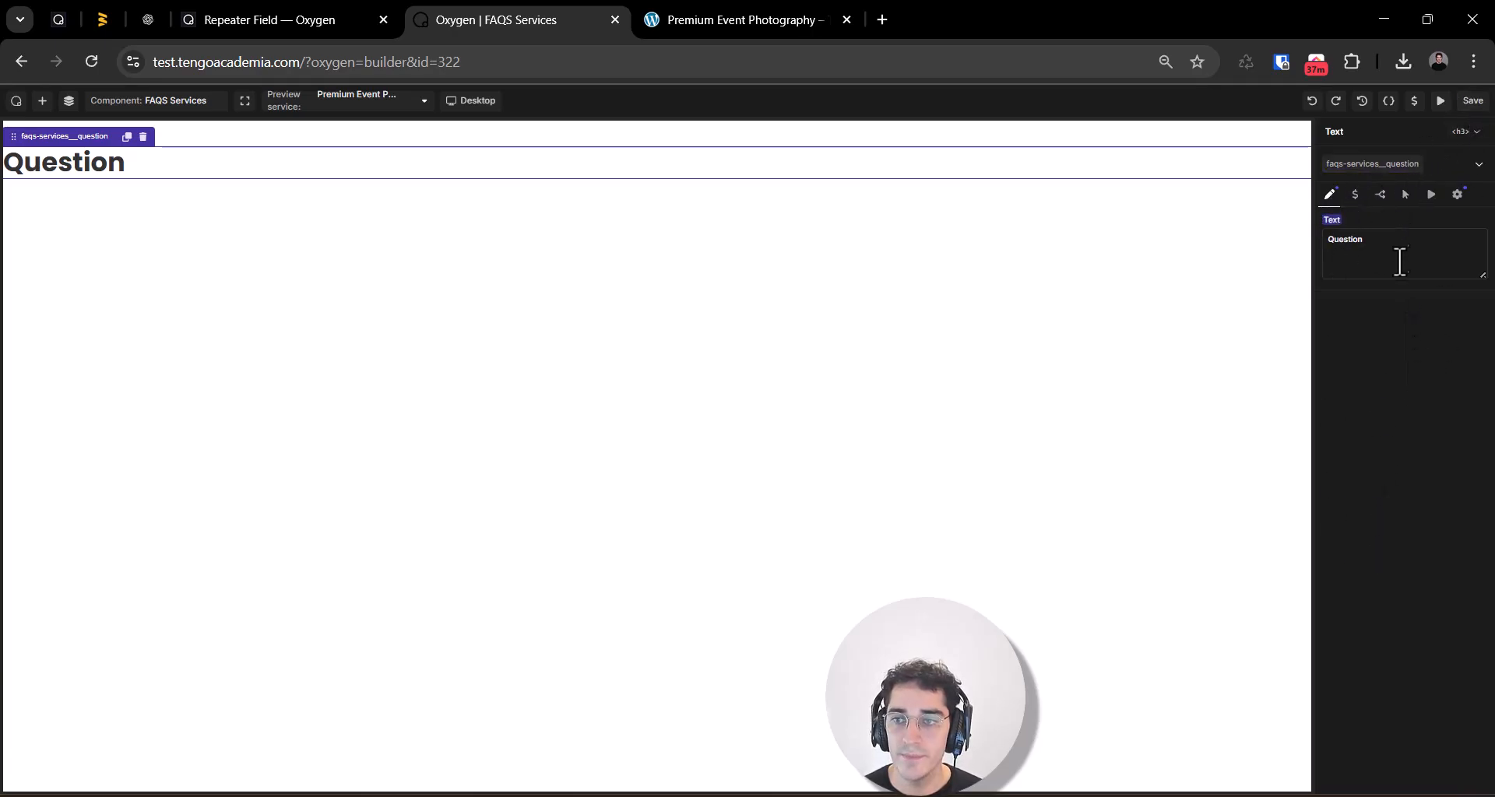
Step: Add a second Text element below the question, with the div tag and the text "Answer"
{"action": "left_click", "coordinate": [43, 101]}
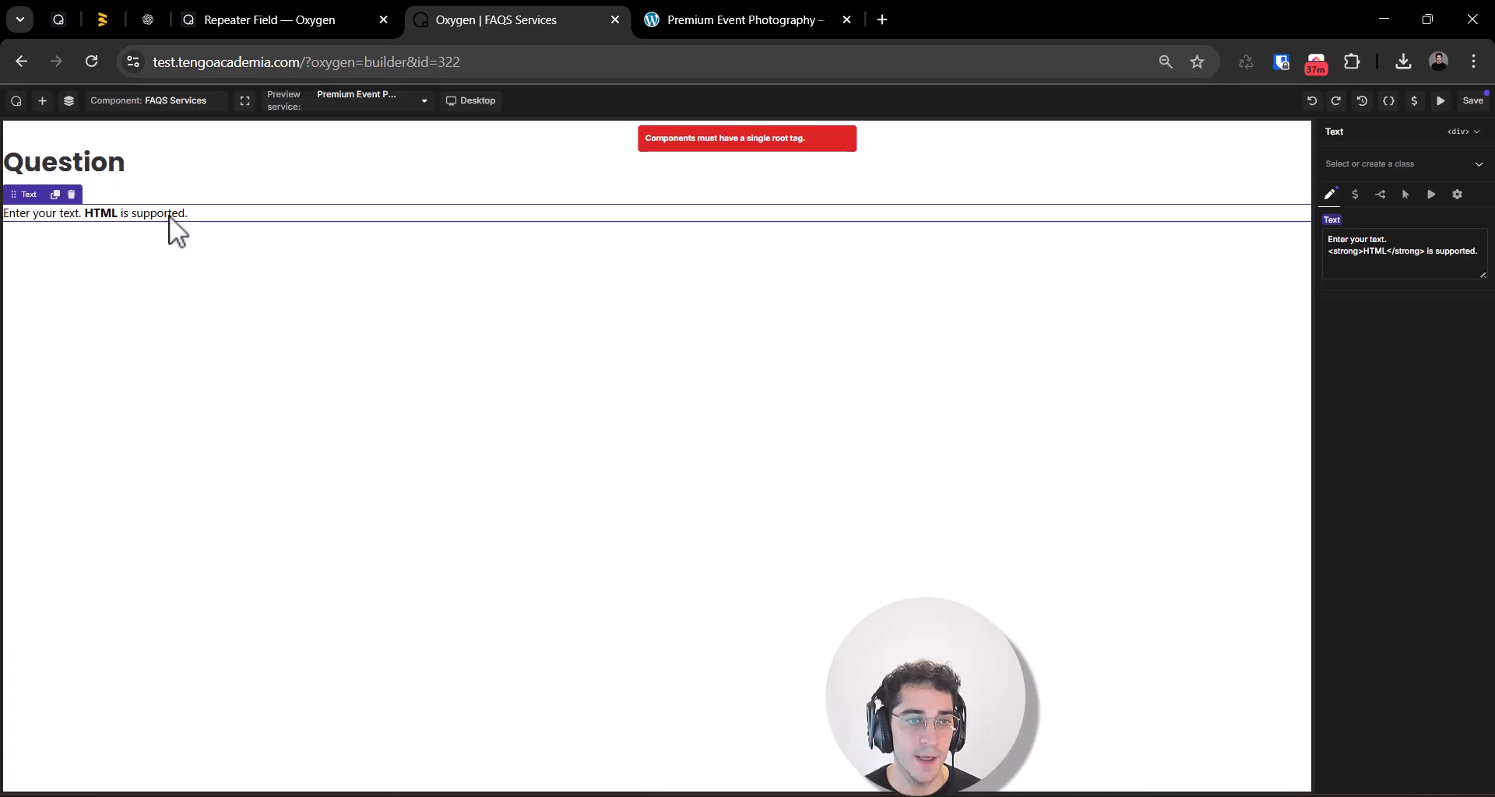
{"action": "left_click", "coordinate": [1462, 131]}
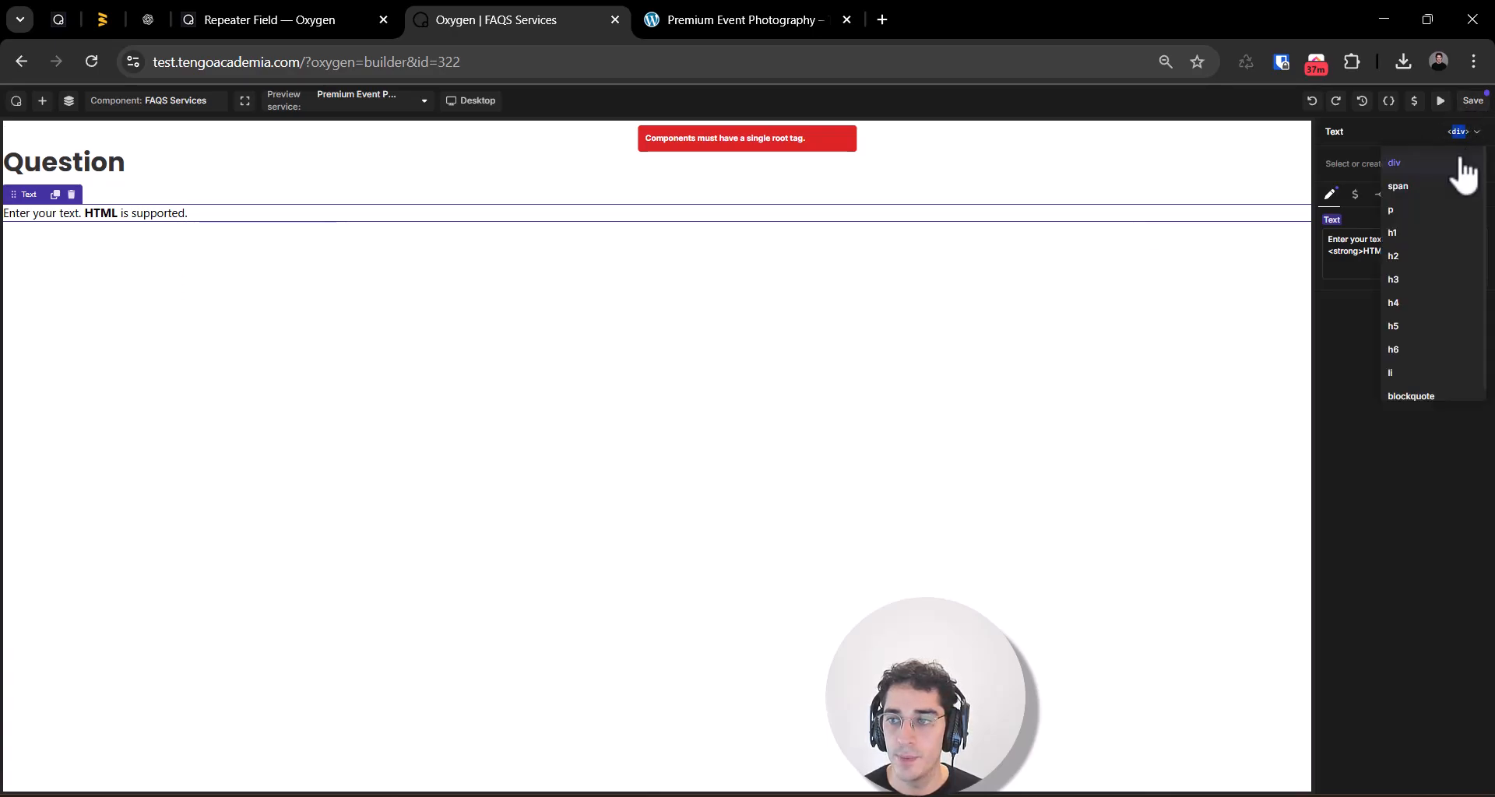
{"action": "left_click", "coordinate": [1421, 218]}
{"action": "left_click", "coordinate": [1463, 130]}
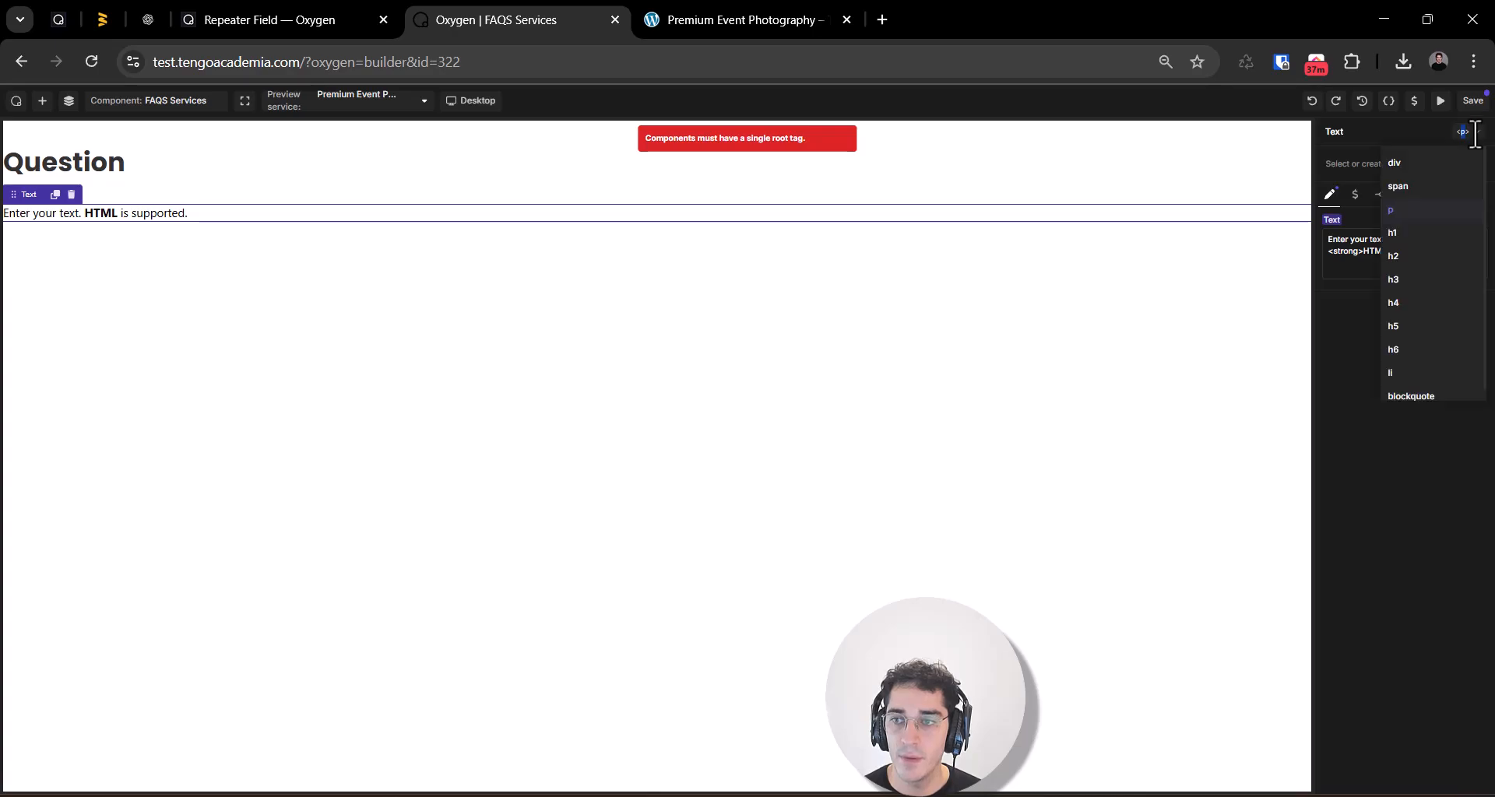
{"action": "left_click", "coordinate": [1445, 163]}
{"action": "triple_click", "coordinate": [1402, 274]}
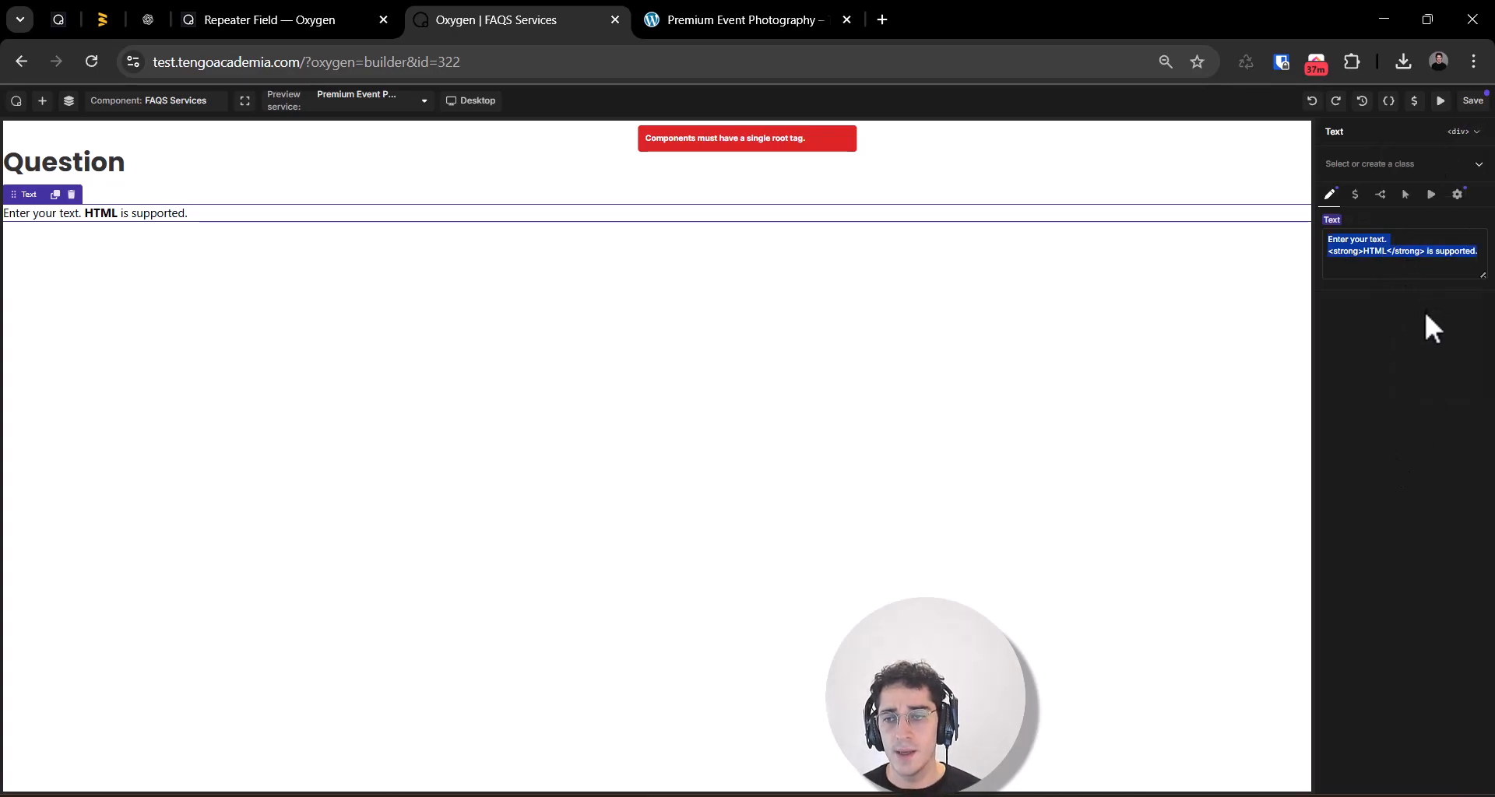
{"action": "key", "text": "BackSpace"}
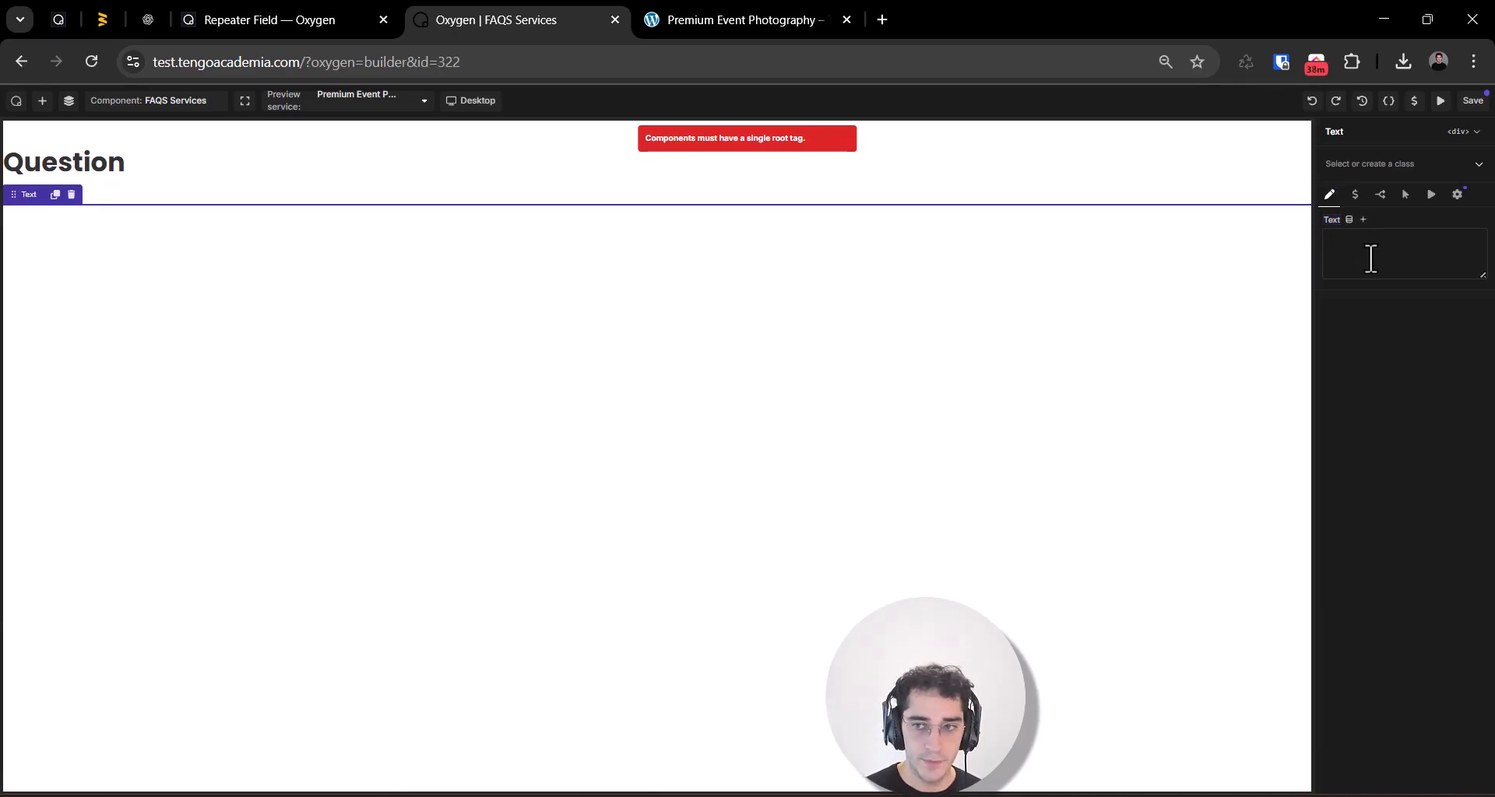
{"action": "type", "text": "Answer"}
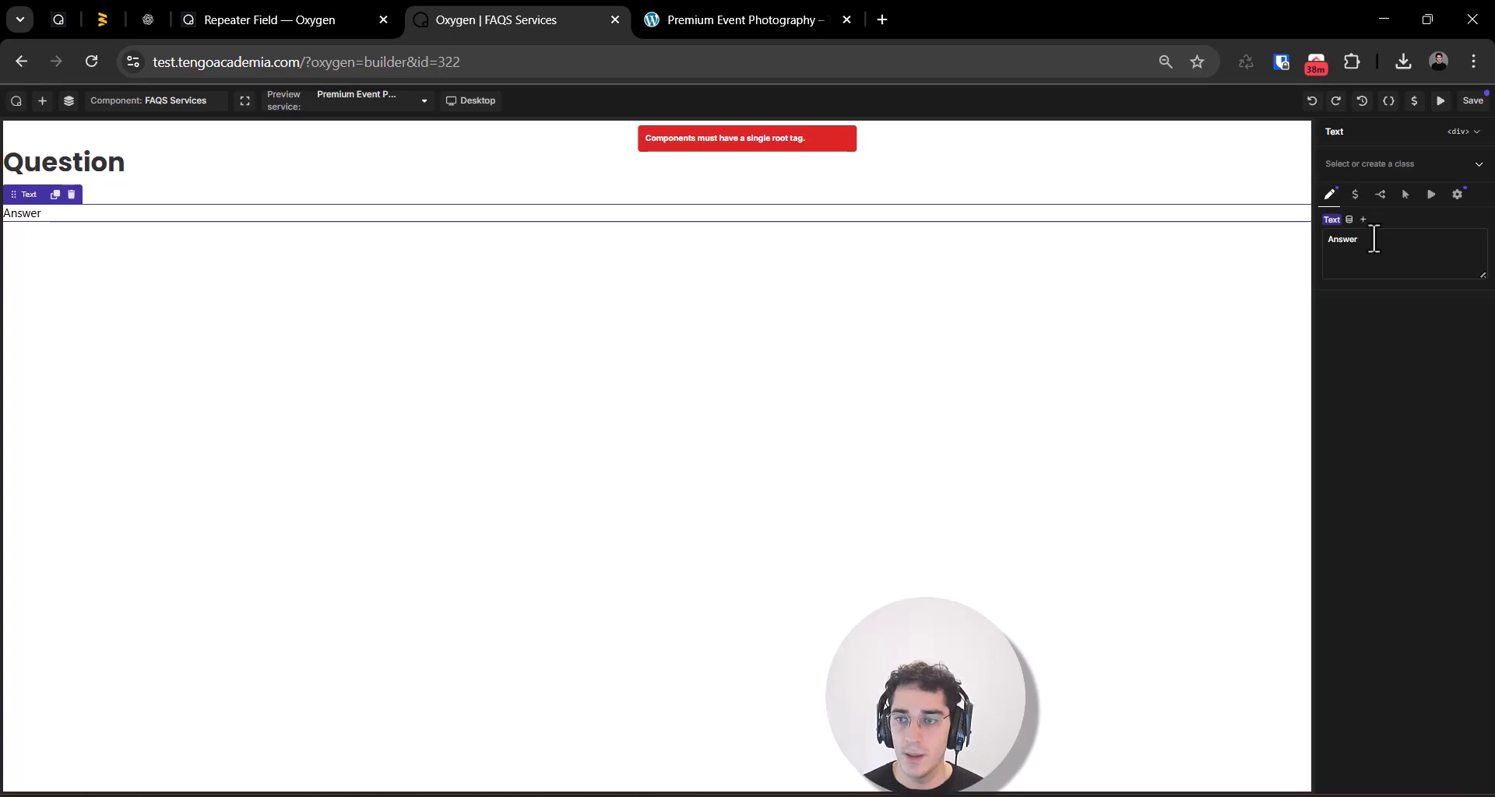
Step: Create the class faqs-services__answer on the Answer text element
{"action": "left_click", "coordinate": [1378, 161]}
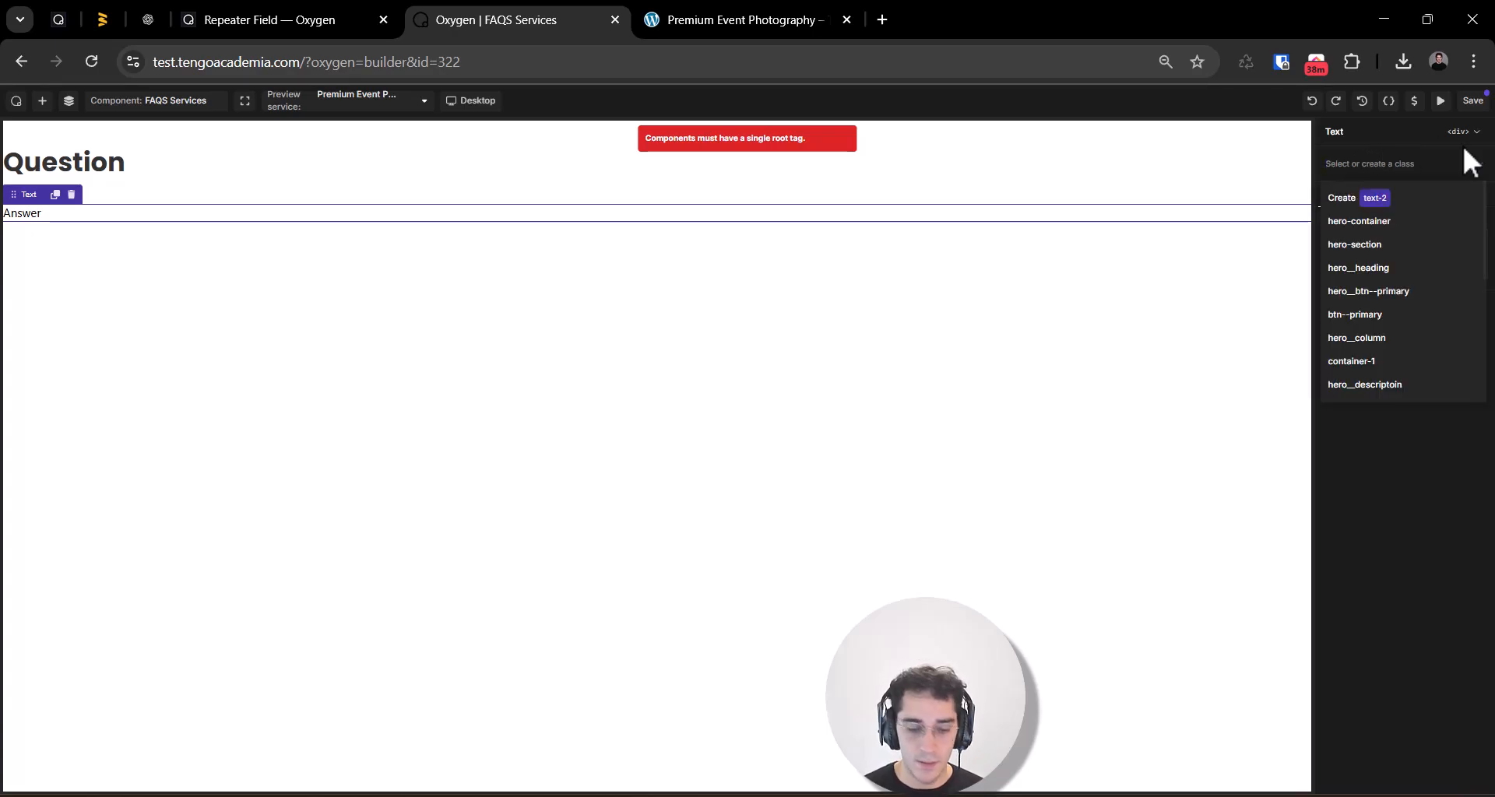
{"action": "type", "text": "servc"}
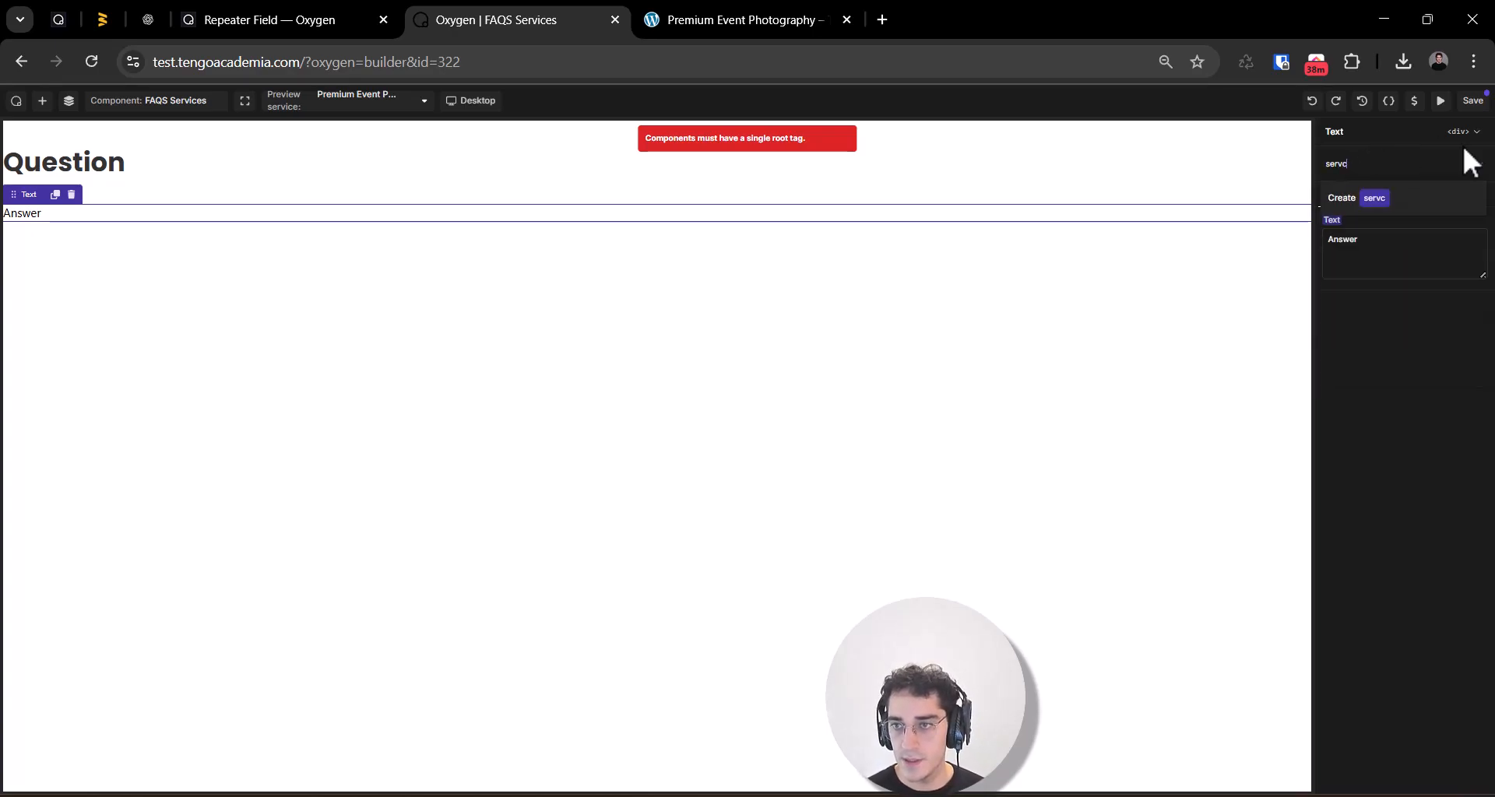
{"action": "type", "text": "fa"}
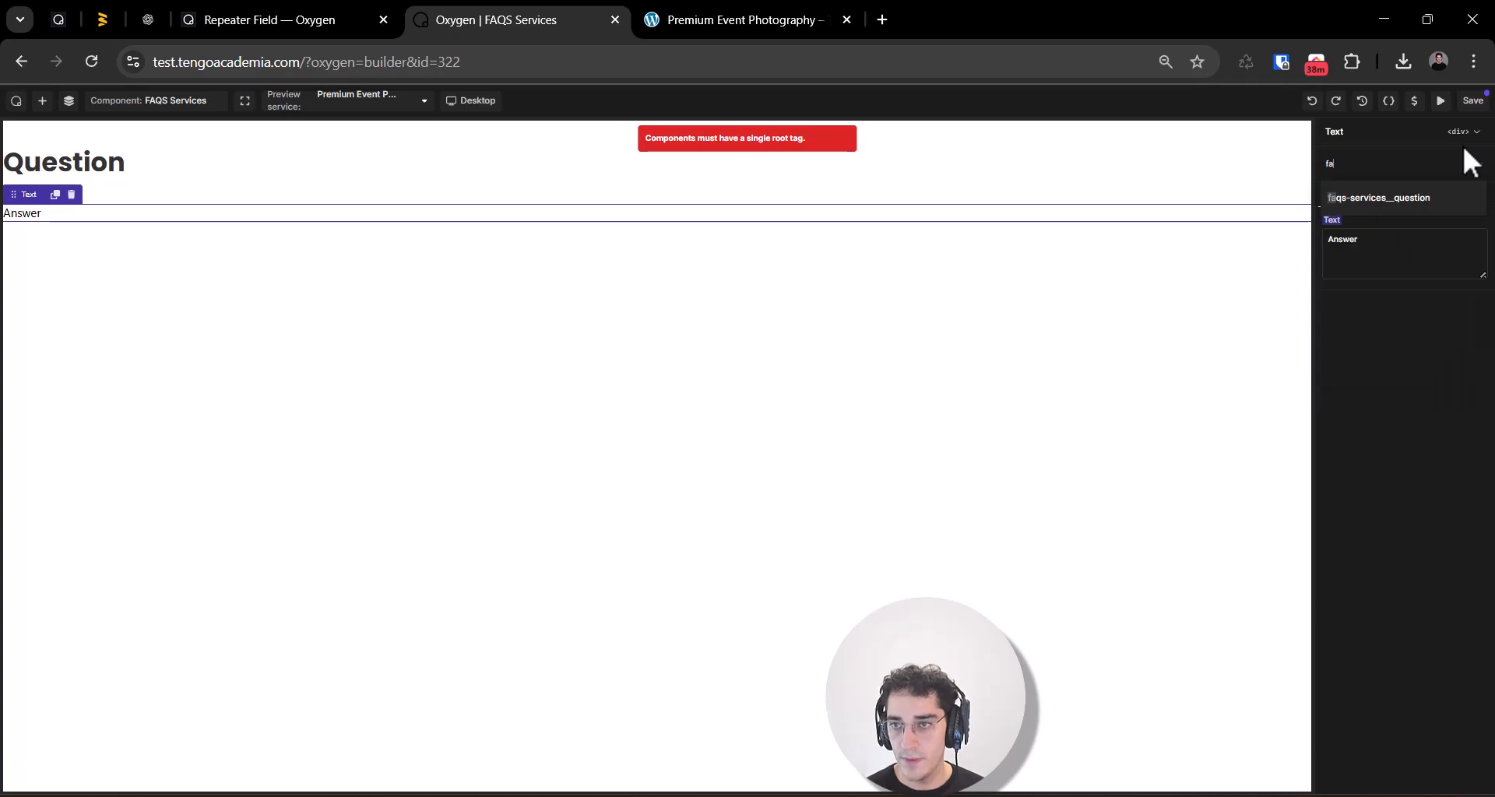
{"action": "type", "text": "qs-s"}
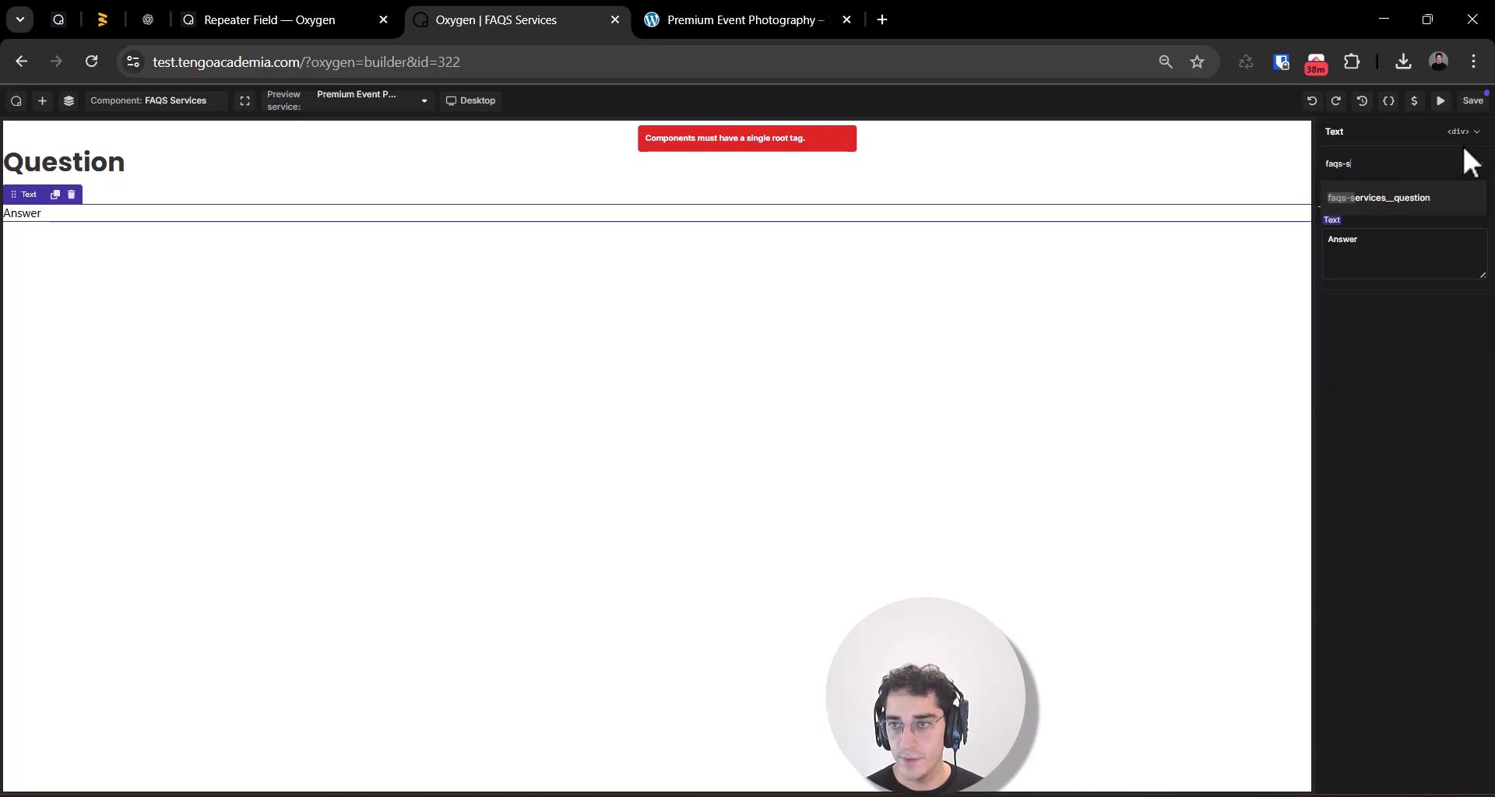
{"action": "type", "text": "ervices__an"}
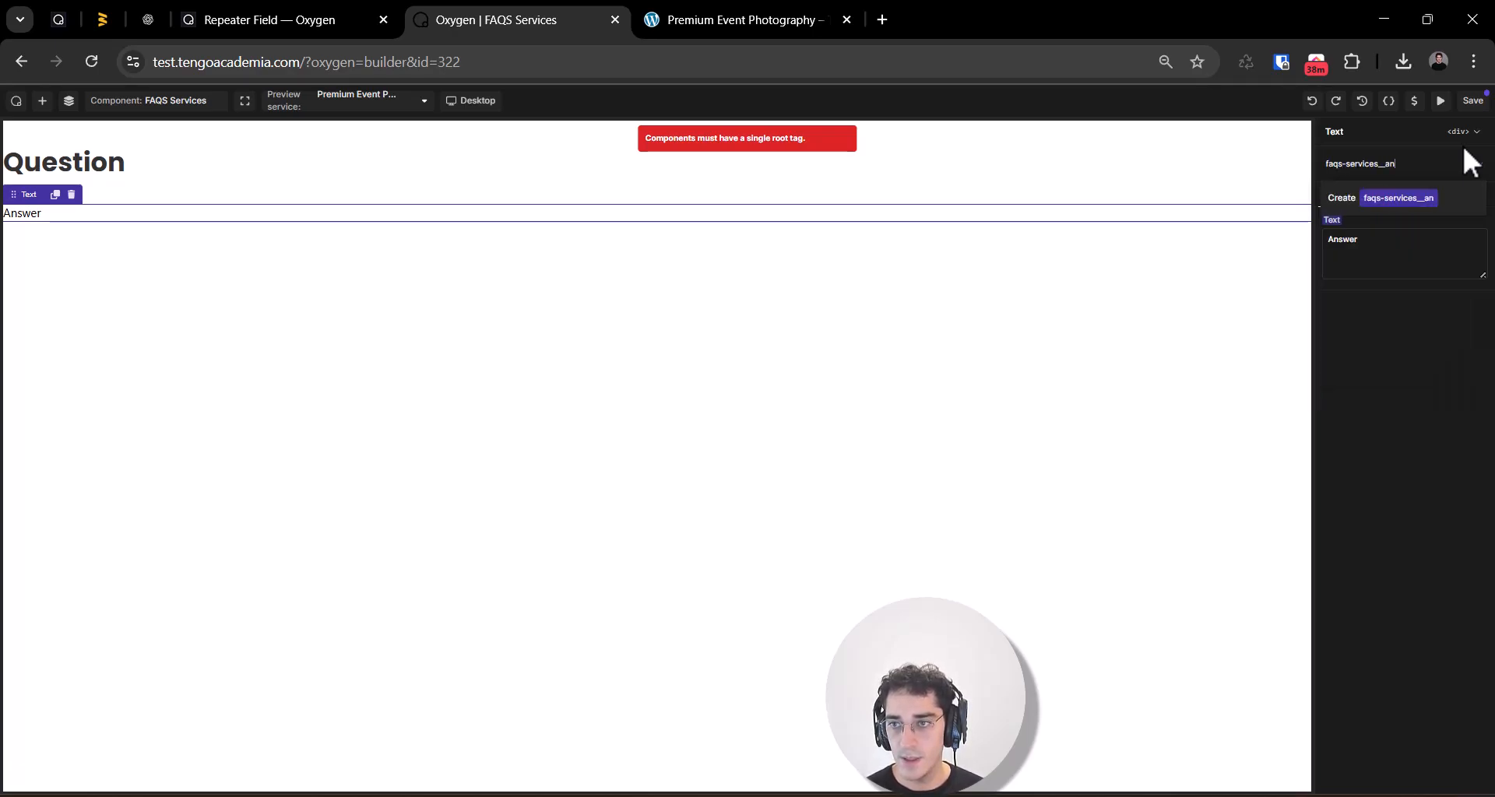
{"action": "type", "text": "swer"}
{"action": "key", "text": "Return"}
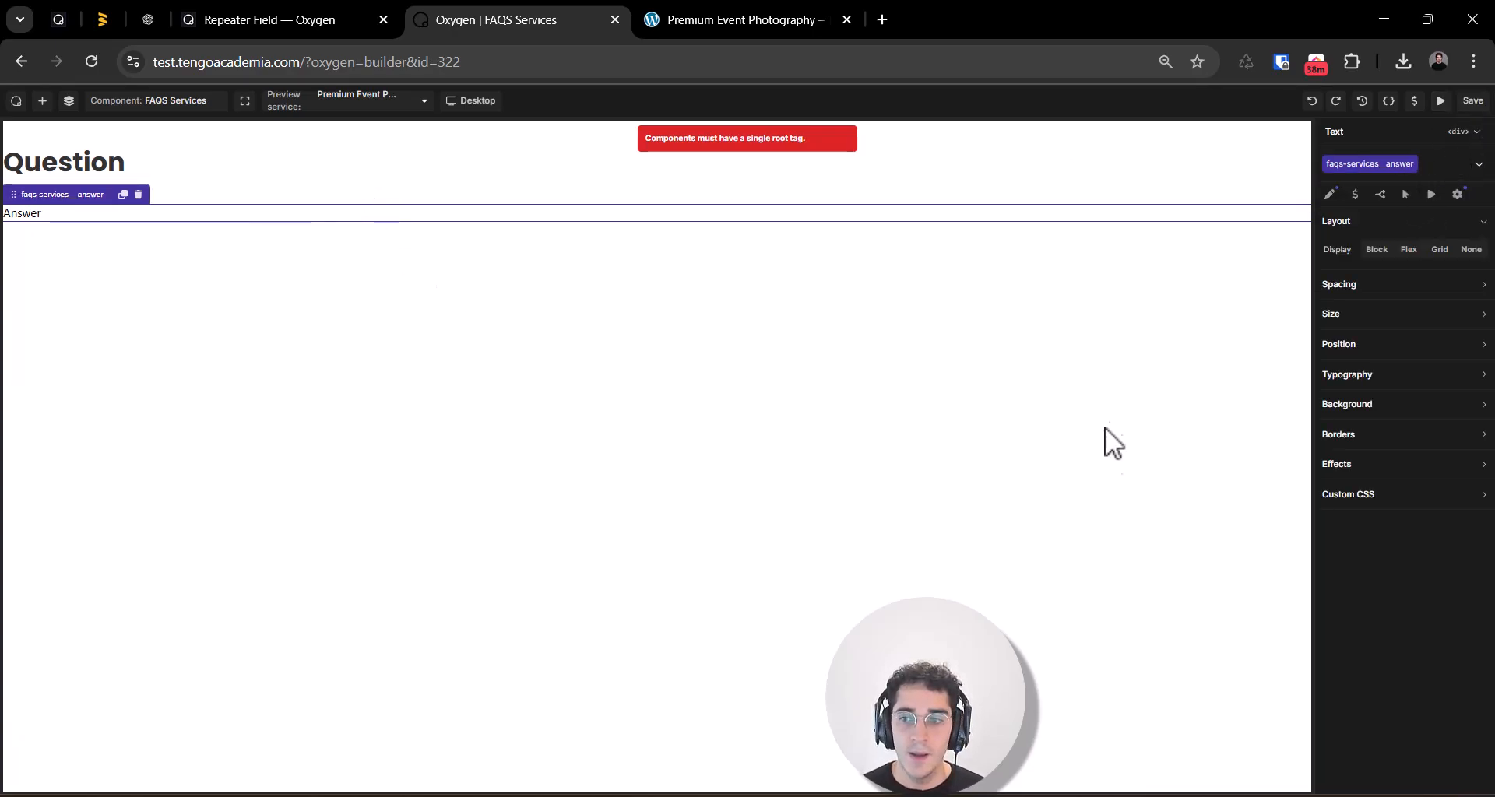
Step: Set the answer class's text color to the Color Primary variable and its font to the Font #1 variable
{"action": "left_click", "coordinate": [1439, 378]}
{"action": "left_click", "coordinate": [1372, 403]}
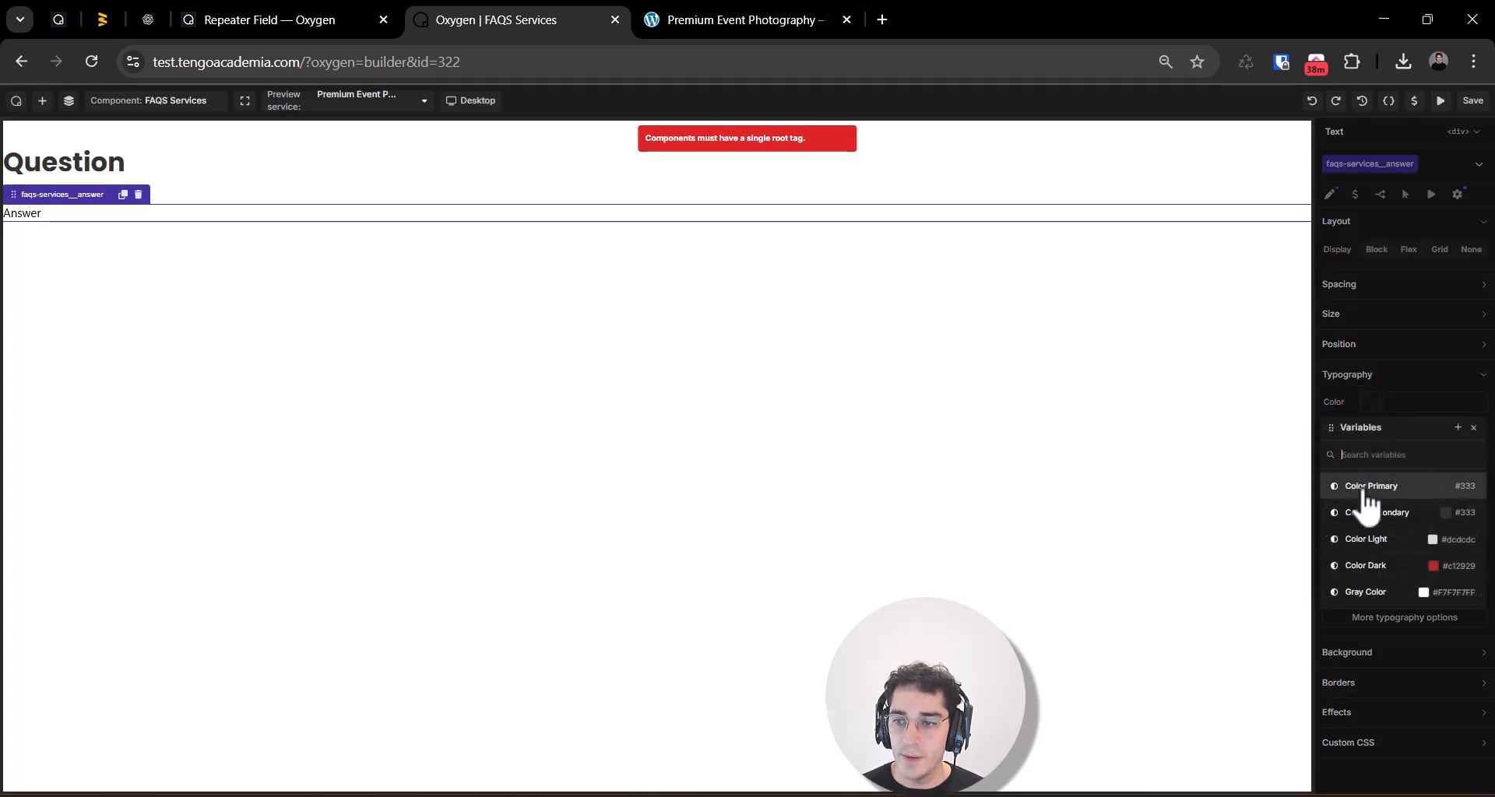
{"action": "left_click", "coordinate": [1370, 488]}
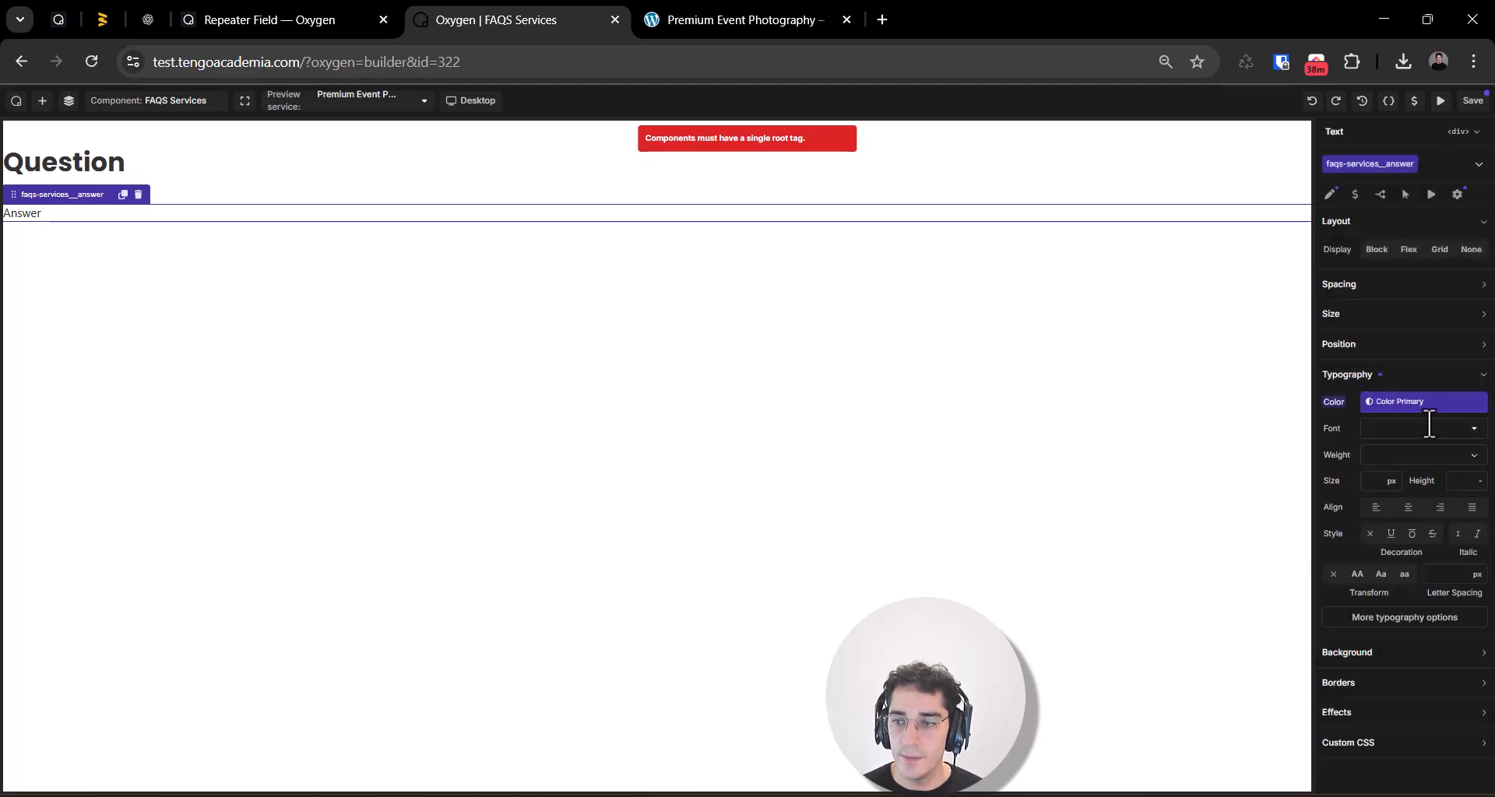
{"action": "left_click", "coordinate": [1364, 429]}
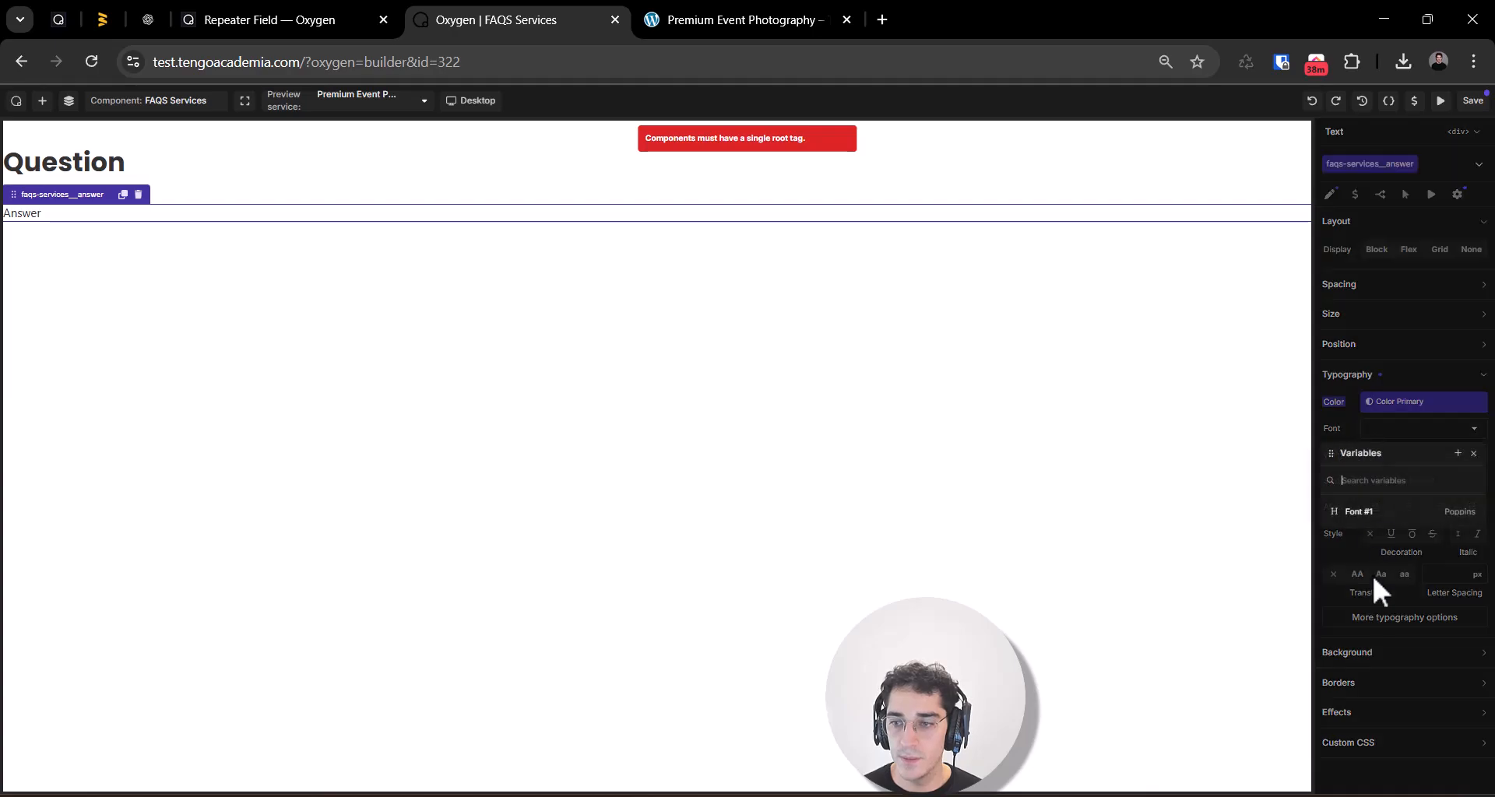
{"action": "left_click", "coordinate": [1374, 511]}
Step: Set the answer class's font size to the font-size--body variable
{"action": "mouse_move", "coordinate": [1368, 478]}
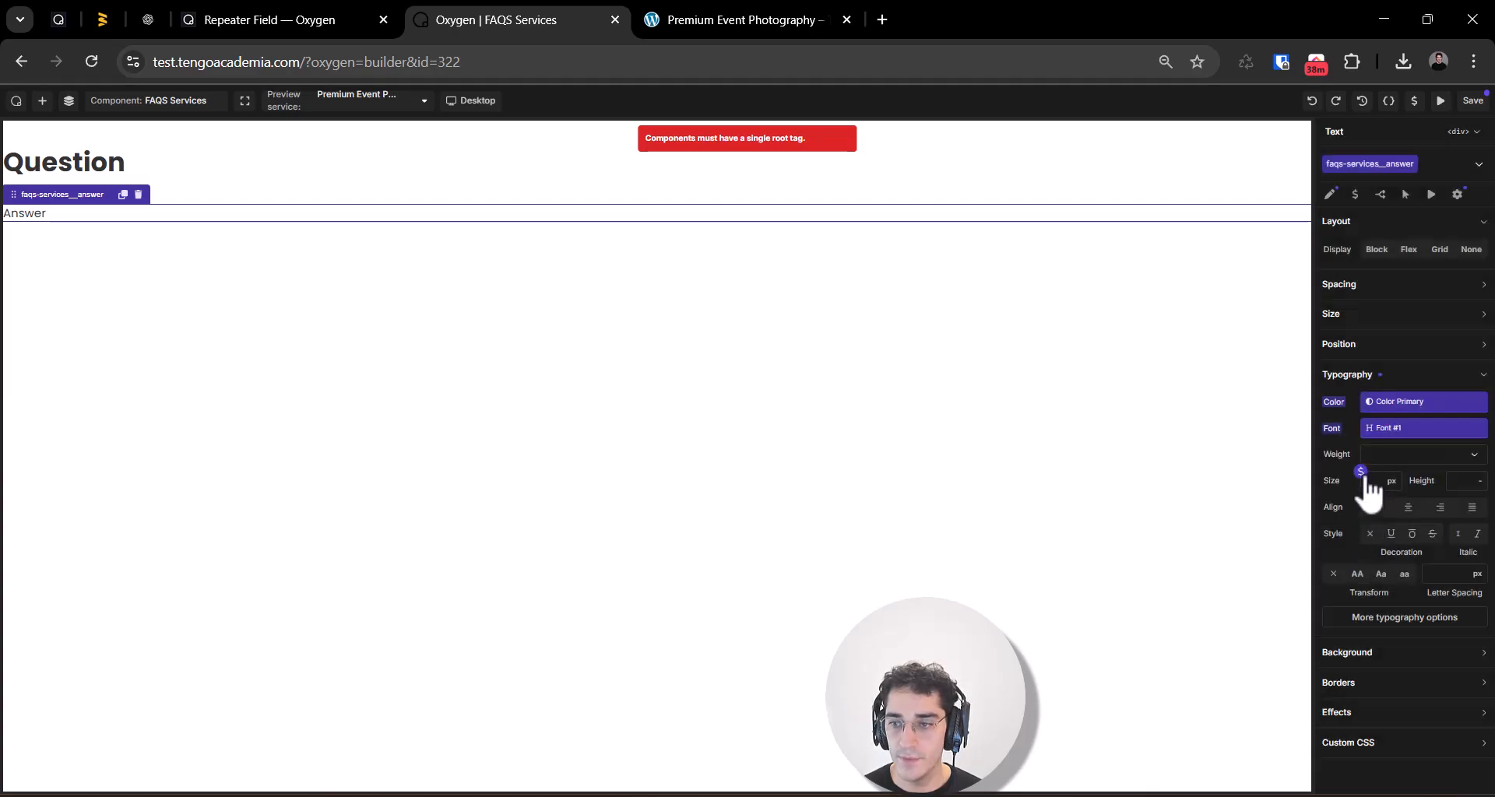
{"action": "left_click", "coordinate": [1361, 472]}
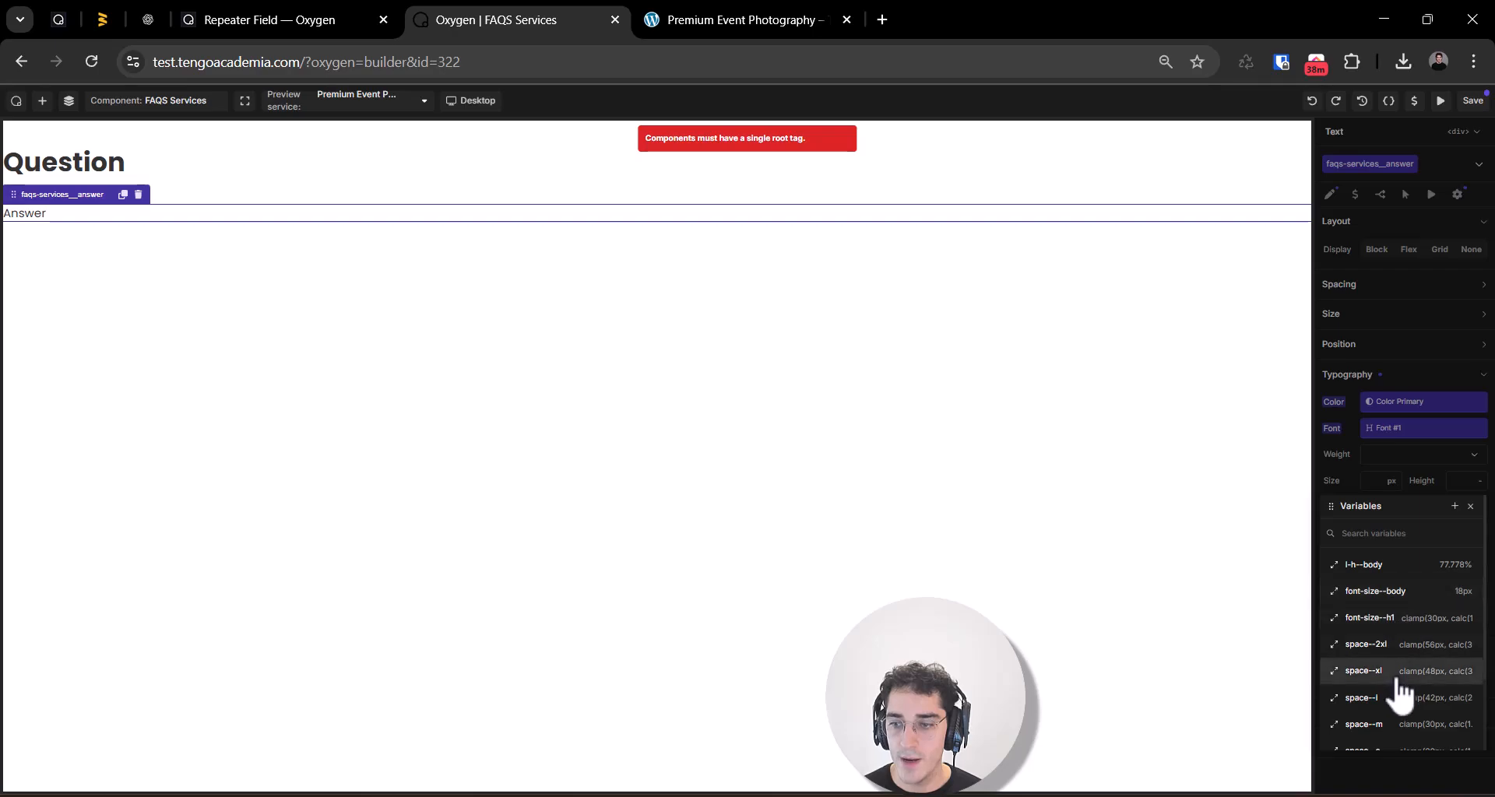
{"action": "scroll", "coordinate": [1399, 685], "scroll_direction": "down", "scroll_amount": 3}
{"action": "scroll", "coordinate": [1401, 600], "scroll_direction": "up", "scroll_amount": 3}
{"action": "left_click", "coordinate": [1375, 591]}
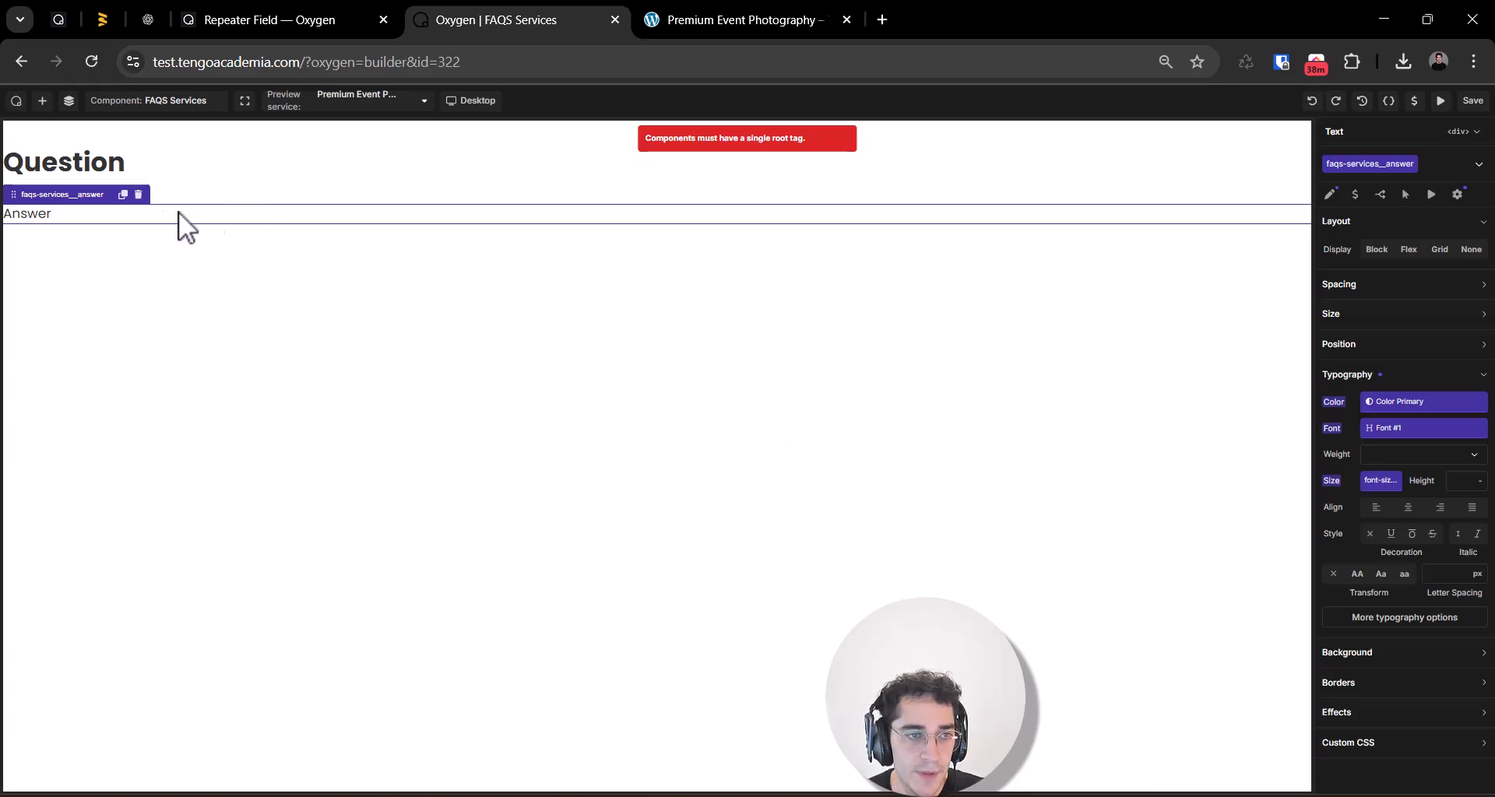
{"action": "left_click", "coordinate": [112, 147]}
{"action": "left_click", "coordinate": [44, 207]}
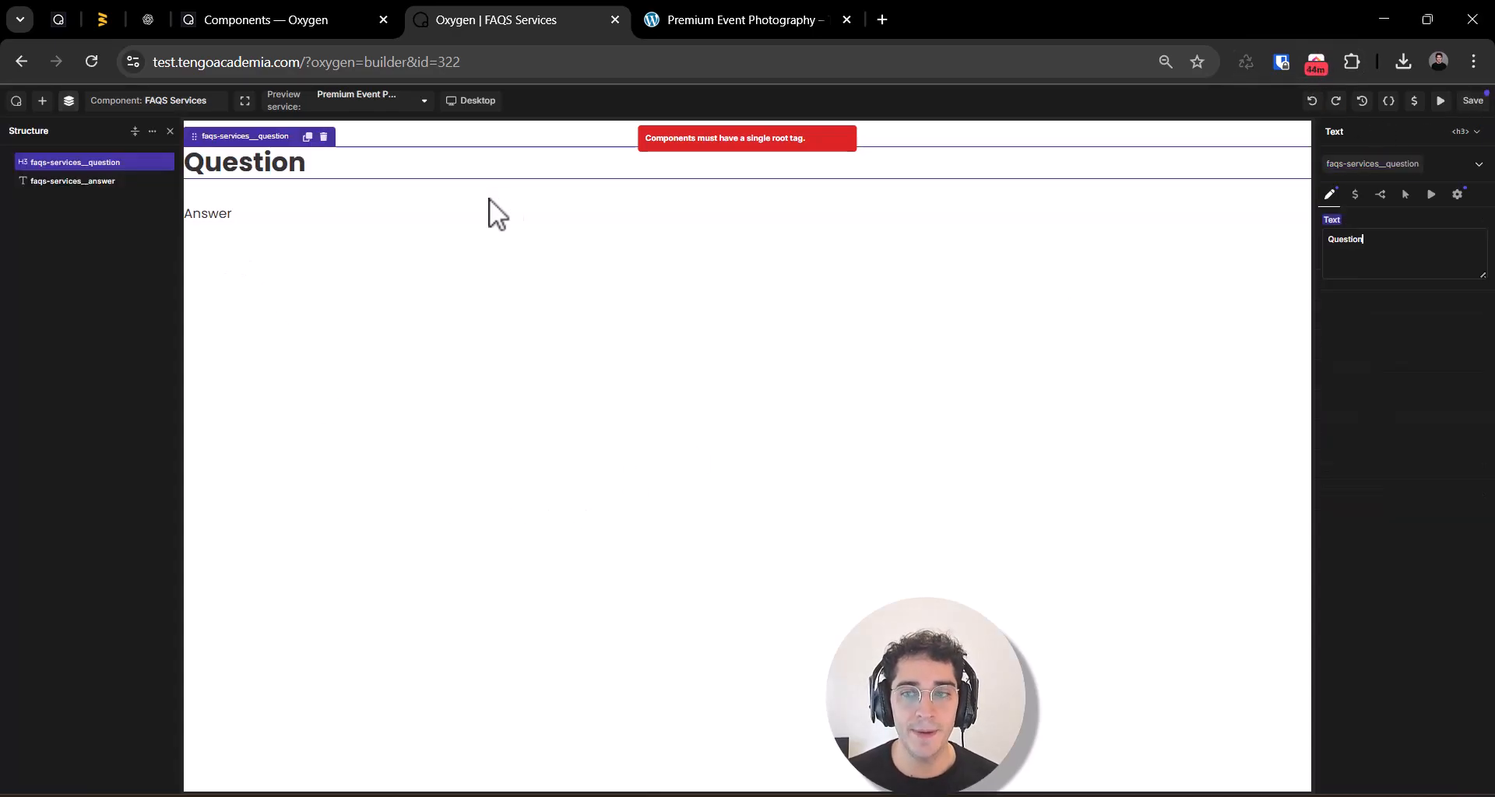
{"action": "left_click", "coordinate": [1349, 263]}
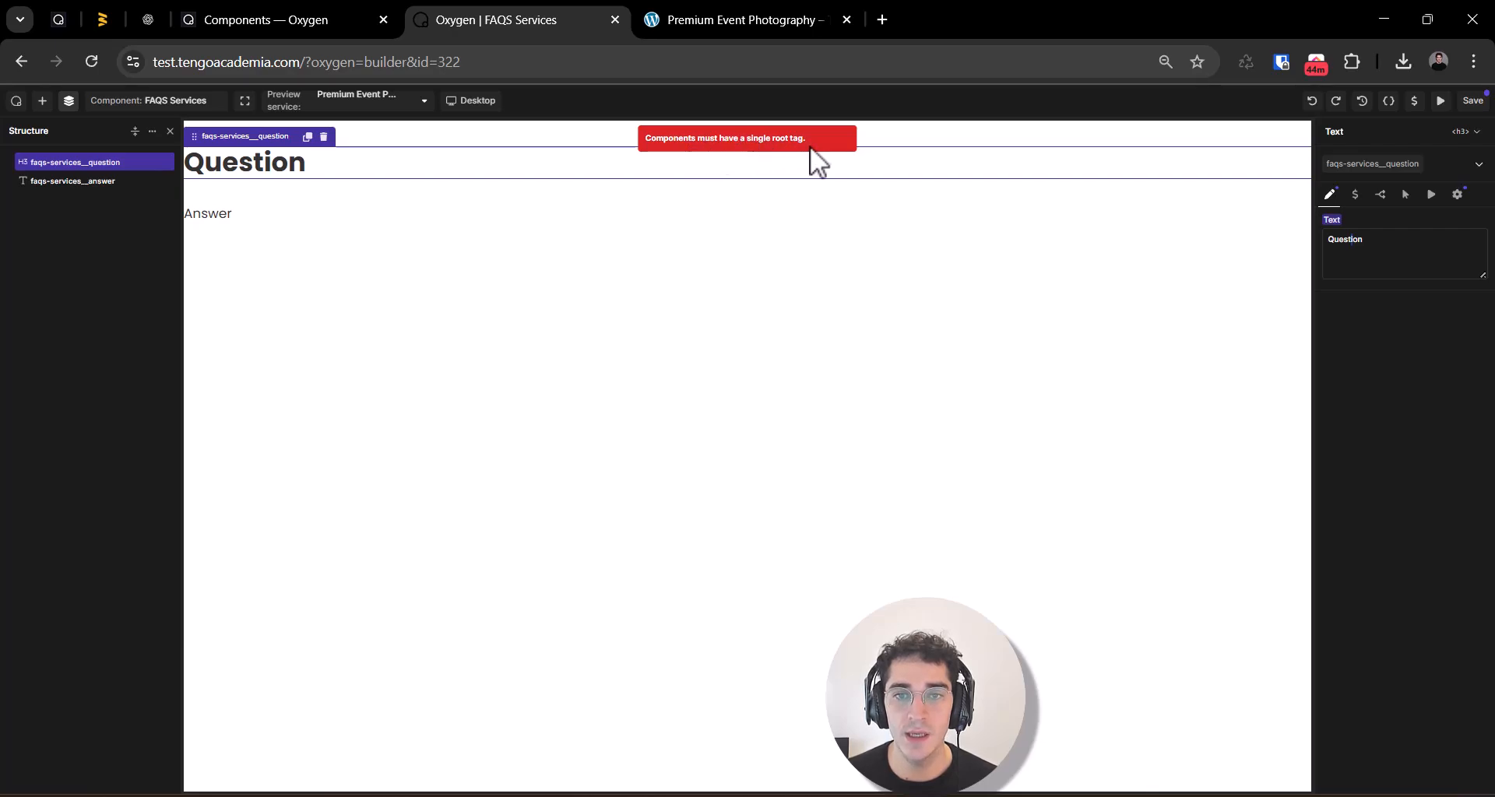
Step: Add a root Container, nest the question and answer elements inside it, and save the component
{"action": "left_click", "coordinate": [110, 272]}
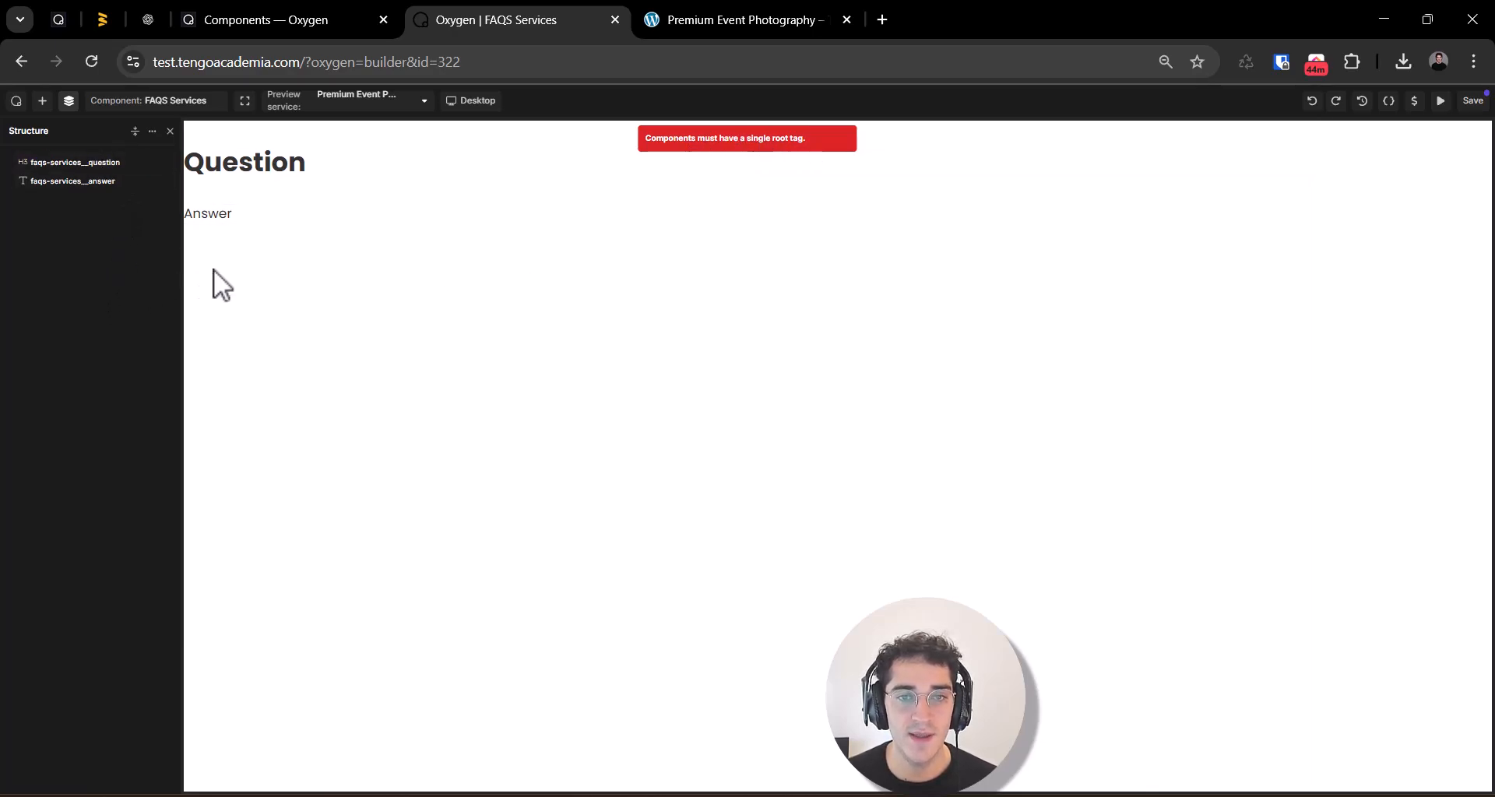
{"action": "left_click", "coordinate": [68, 102]}
{"action": "left_click", "coordinate": [68, 101]}
{"action": "left_click", "coordinate": [44, 101]}
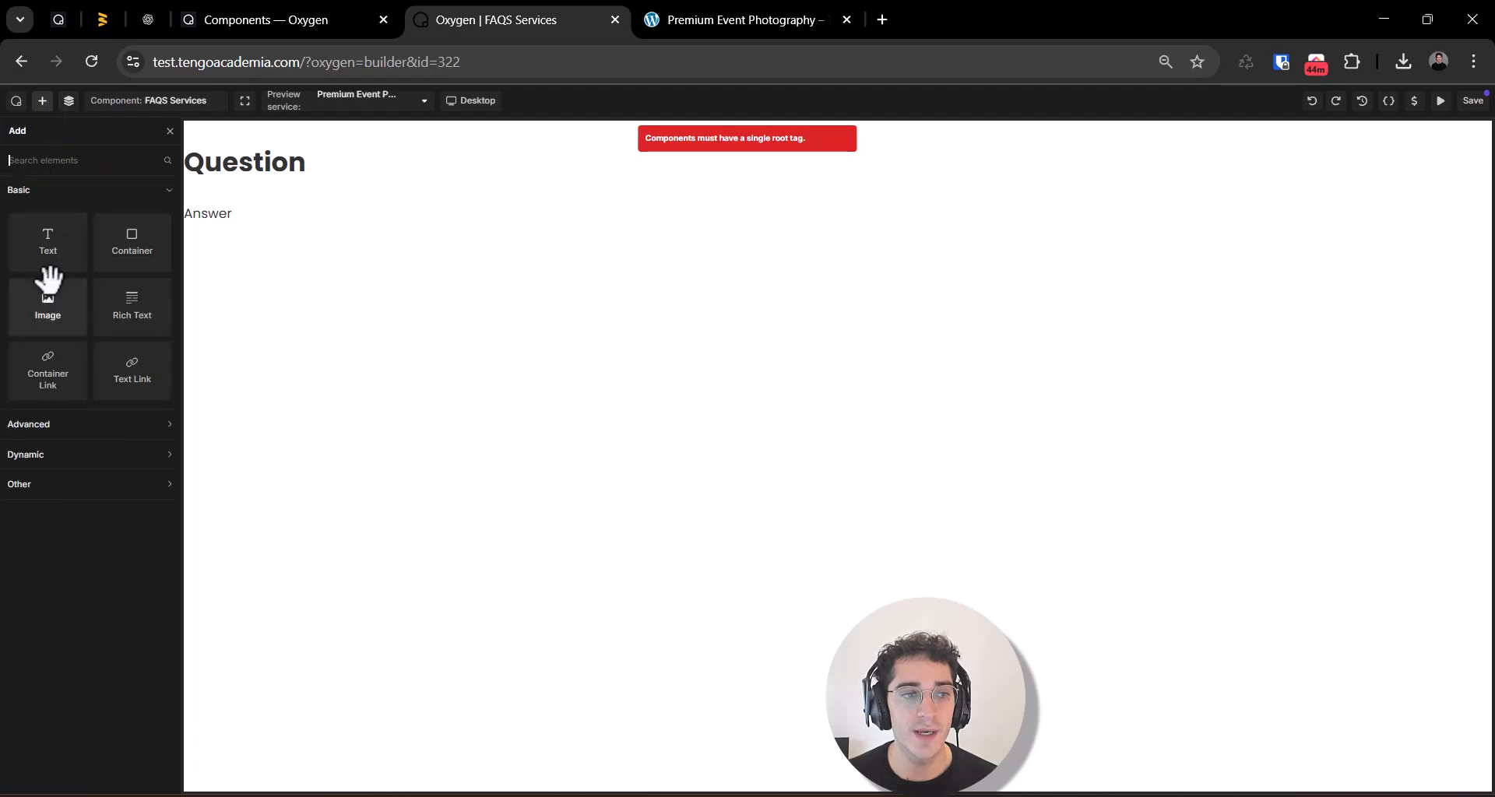
{"action": "left_click", "coordinate": [133, 241]}
{"action": "left_click", "coordinate": [69, 101]}
{"action": "mouse_move", "coordinate": [62, 180]}
{"action": "left_mouse_down"}
{"action": "mouse_move", "coordinate": [73, 208]}
{"action": "mouse_move", "coordinate": [72, 189]}
{"action": "left_mouse_up"}
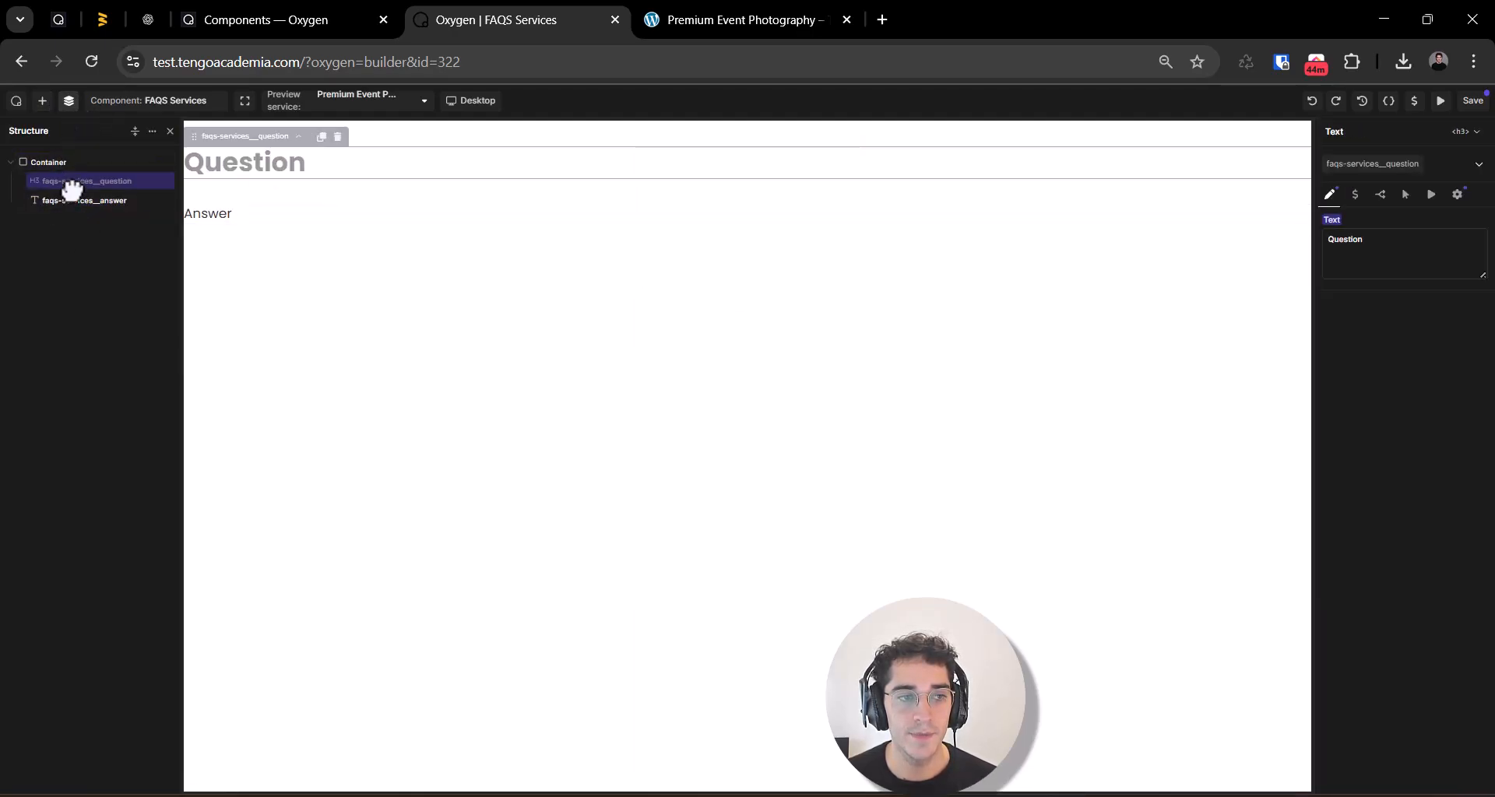
{"action": "left_click", "coordinate": [74, 244]}
{"action": "left_click", "coordinate": [1473, 101]}
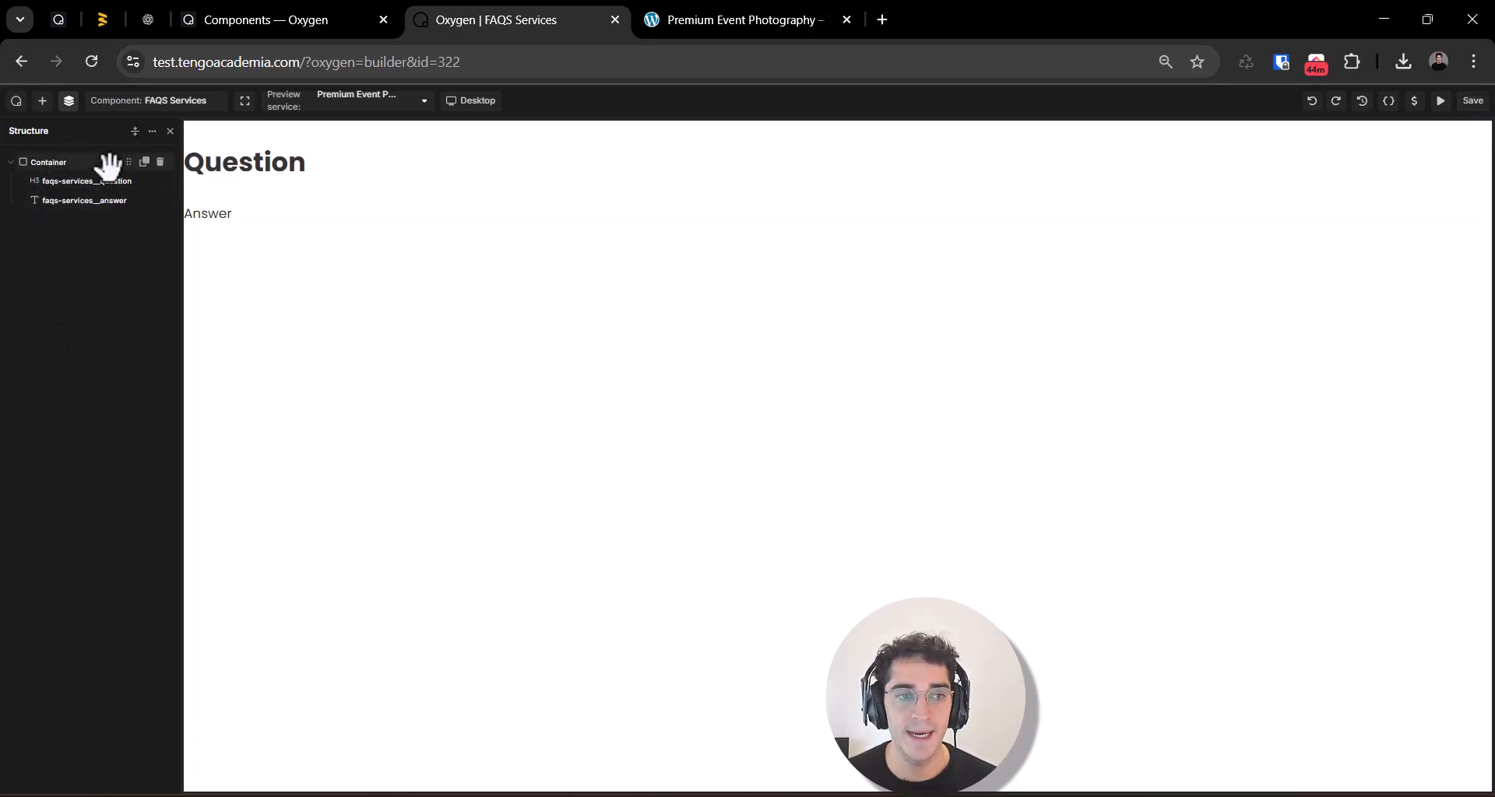
Step: Bind the question element's text to the Question dynamic field of the FAQS Services - FAQs Services repeater
{"action": "left_click", "coordinate": [50, 164]}
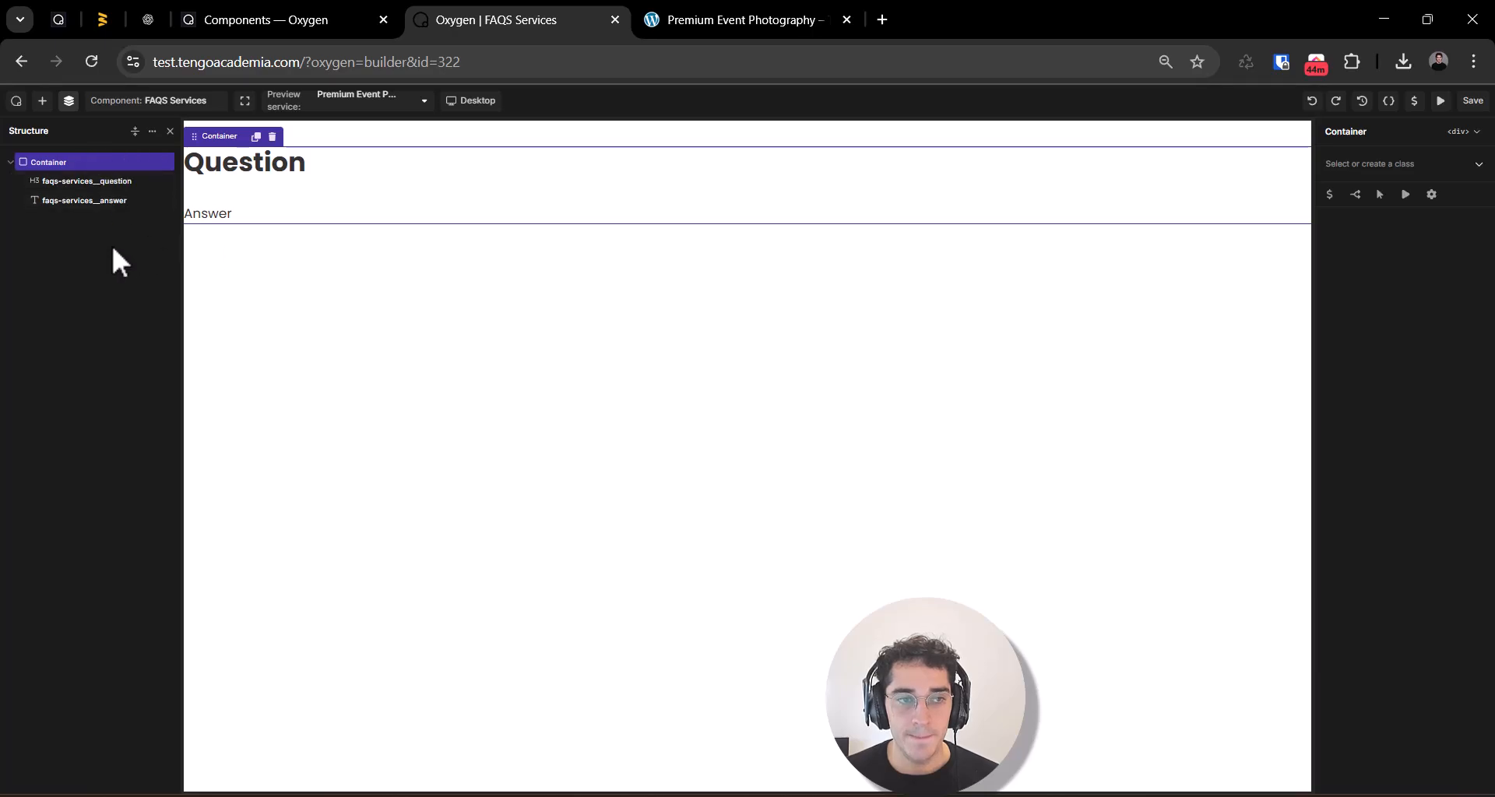
{"action": "left_click", "coordinate": [71, 185]}
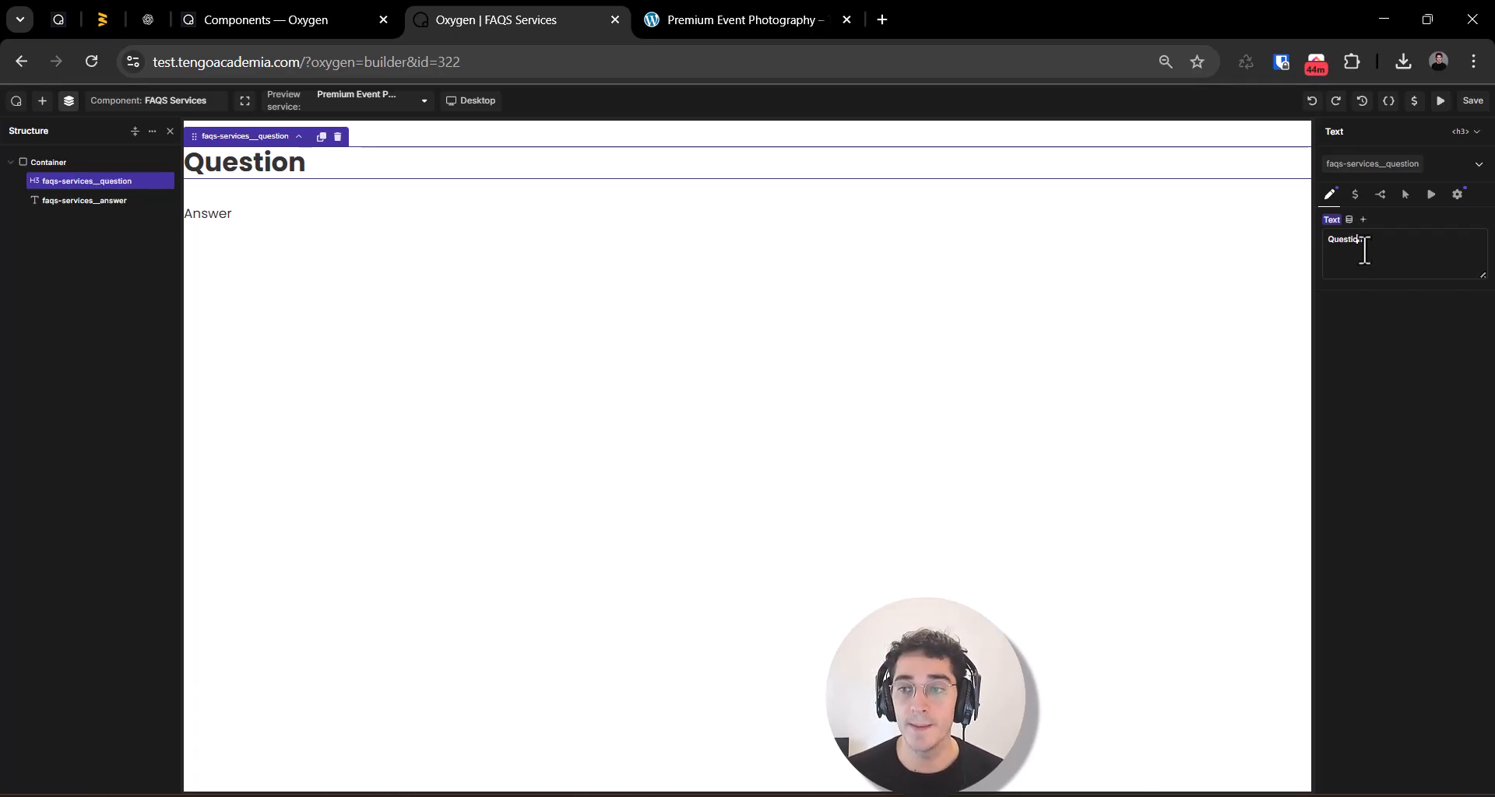
{"action": "left_click", "coordinate": [1349, 219]}
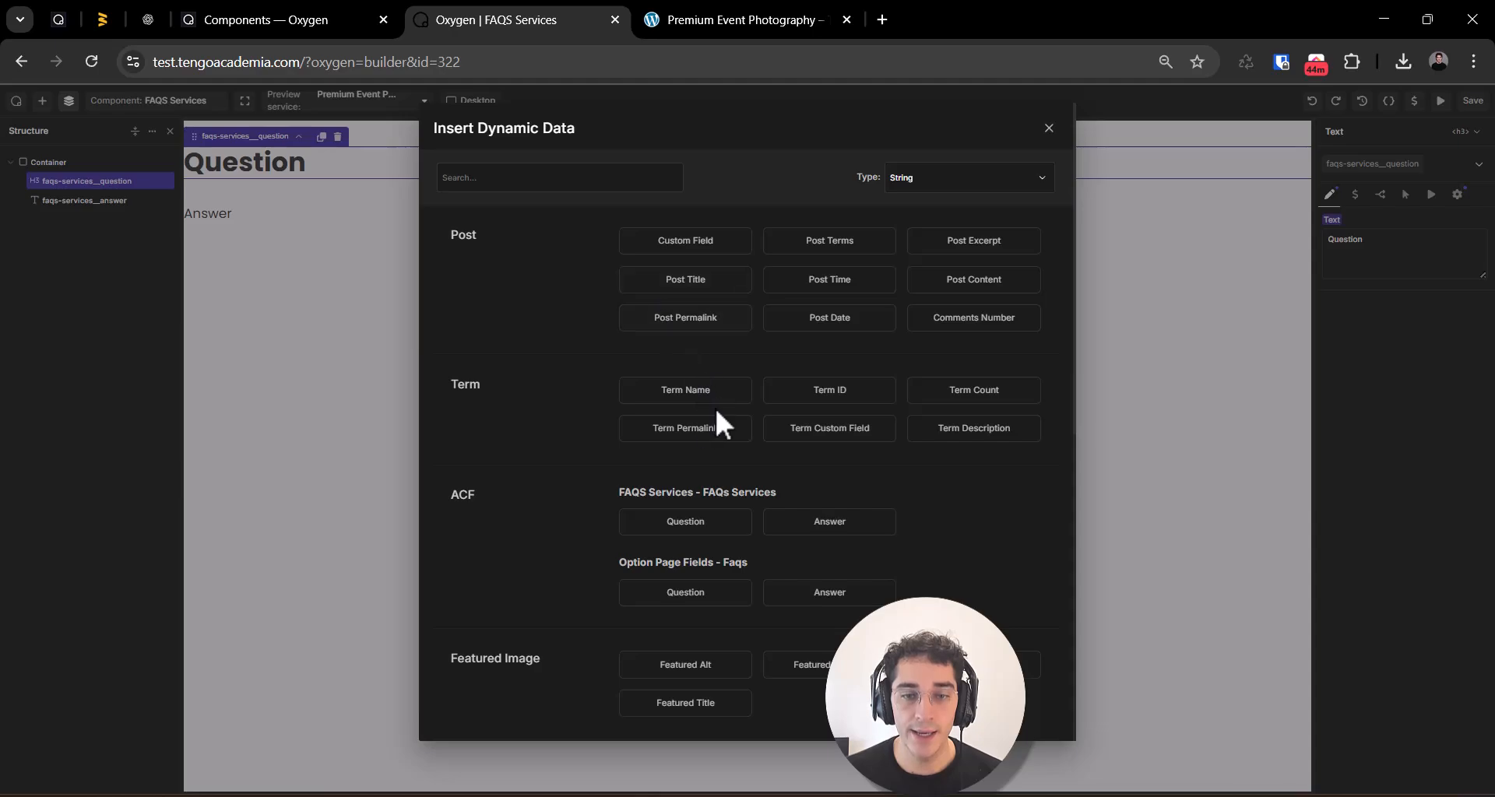
{"action": "scroll", "coordinate": [564, 392], "scroll_direction": "down", "scroll_amount": 1}
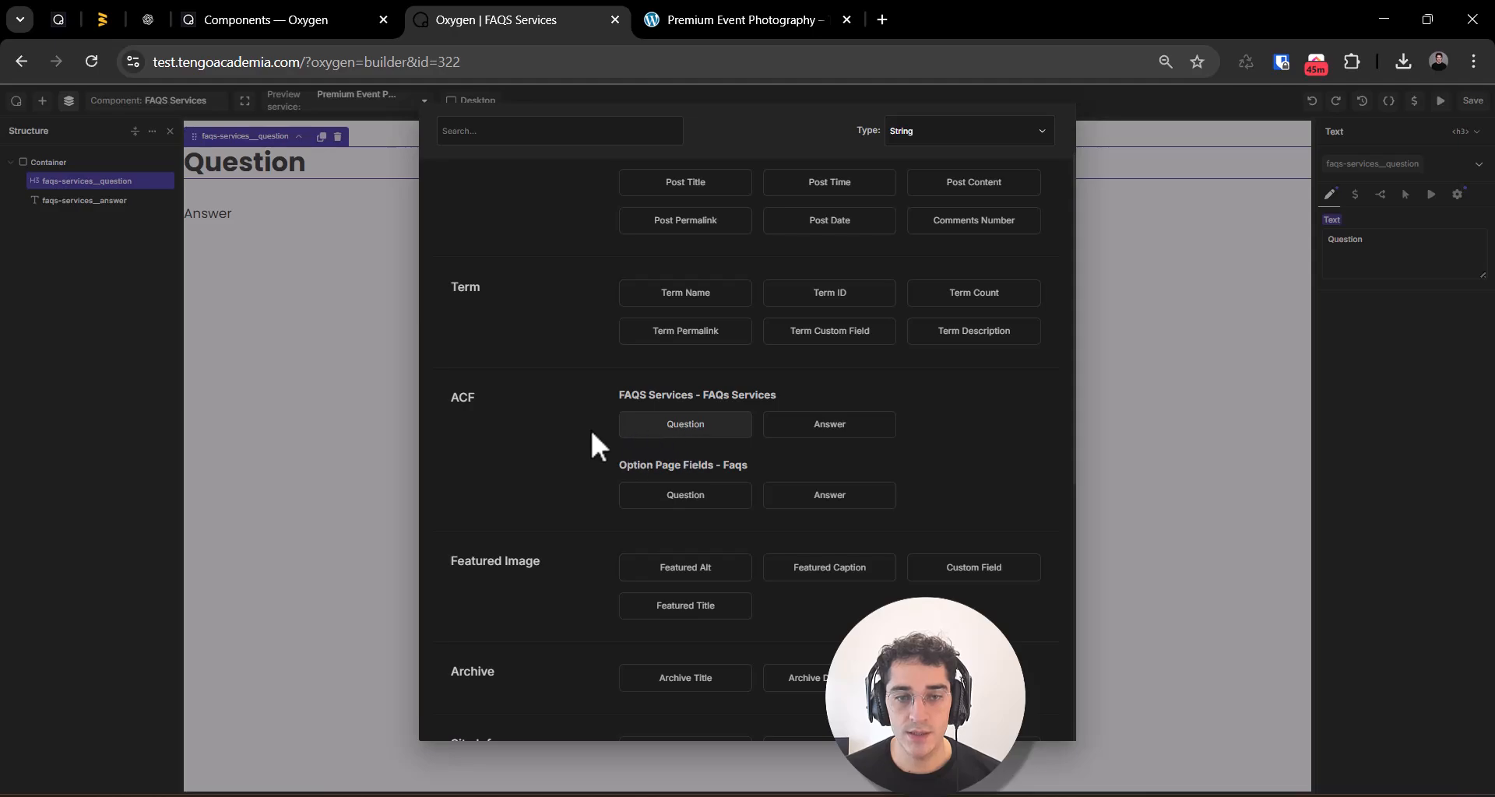
{"action": "left_click", "coordinate": [675, 425]}
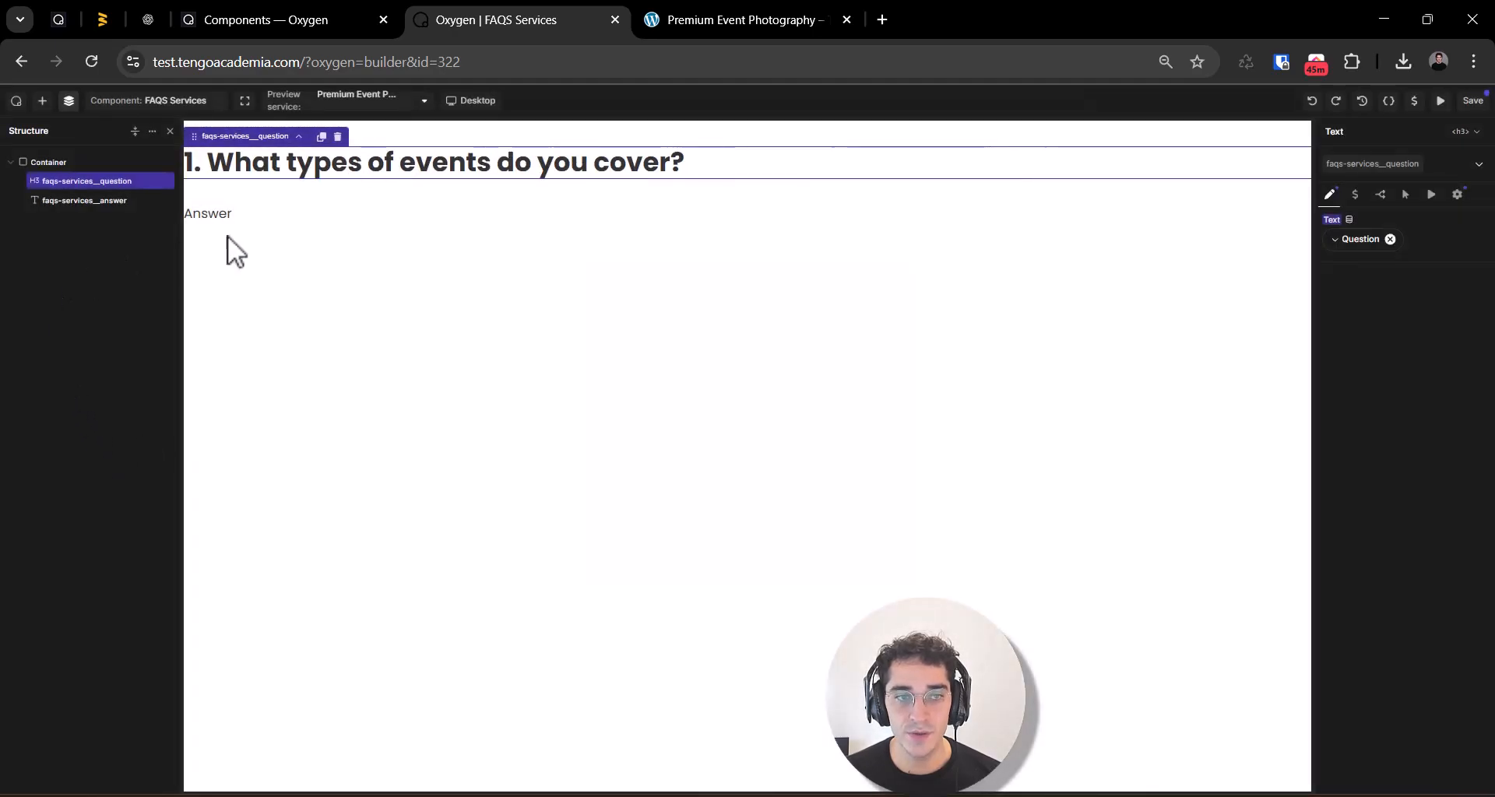
Step: Replace the answer element's text with the Answer dynamic field of FAQS Services - FAQs Services and save the component
{"action": "left_click", "coordinate": [152, 202]}
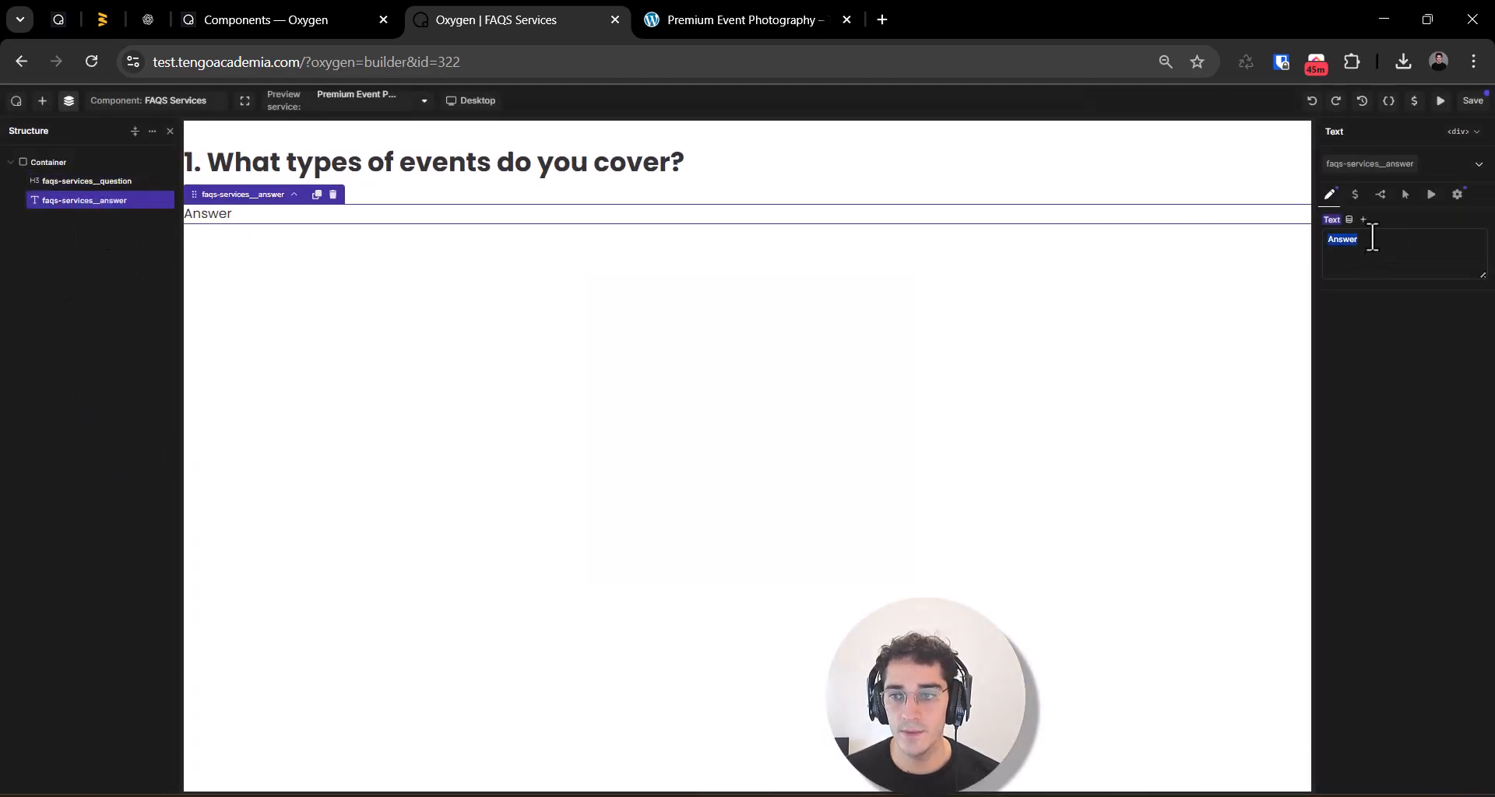
{"action": "key", "text": "BackSpace"}
{"action": "left_click", "coordinate": [1349, 220]}
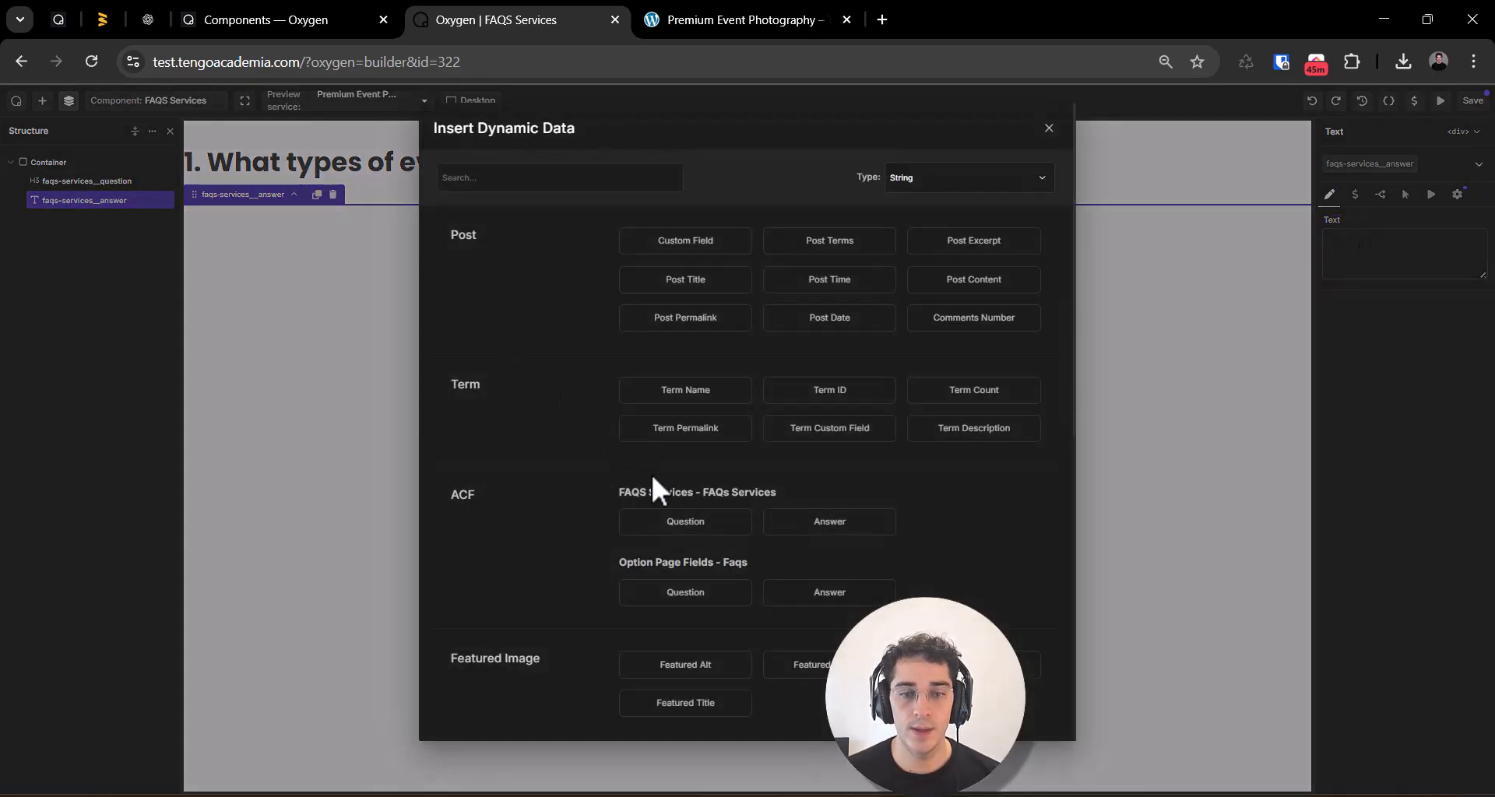
{"action": "left_click", "coordinate": [822, 523]}
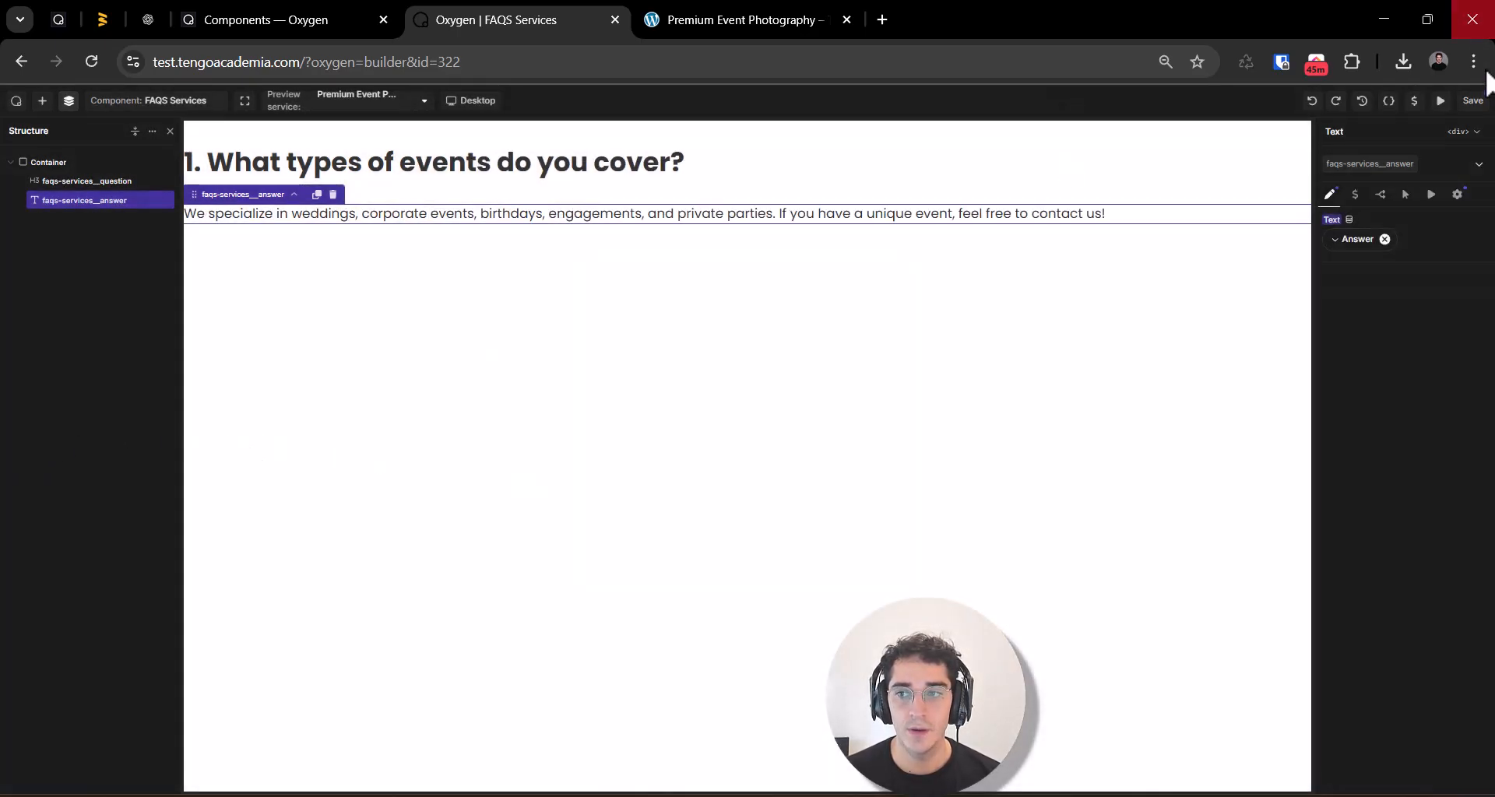
{"action": "left_click", "coordinate": [1472, 100]}
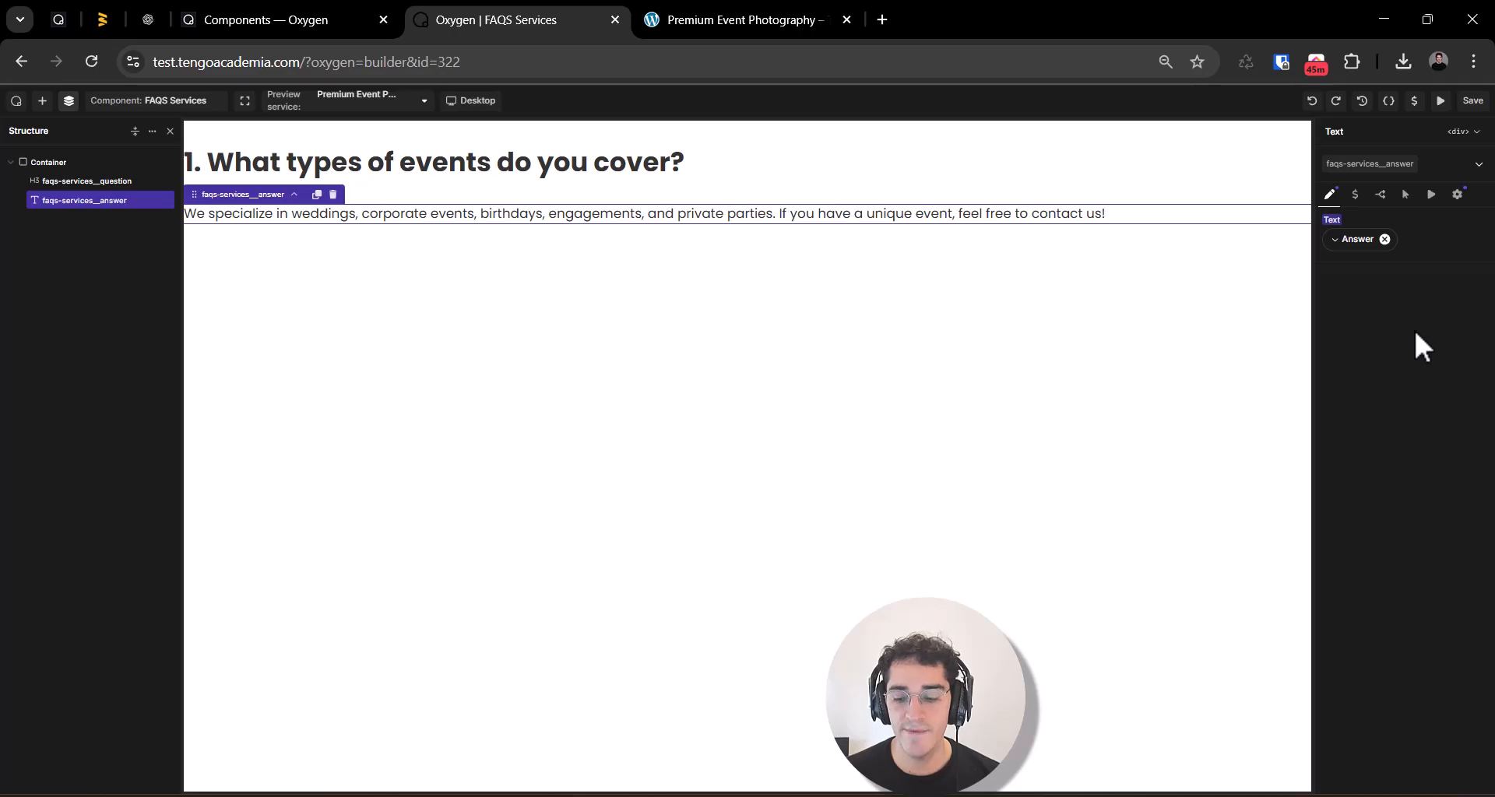
Step: Leave the component for the WordPress admin and open the Services Template in the Oxygen builder
{"action": "left_click", "coordinate": [16, 100]}
{"action": "left_click", "coordinate": [23, 137]}
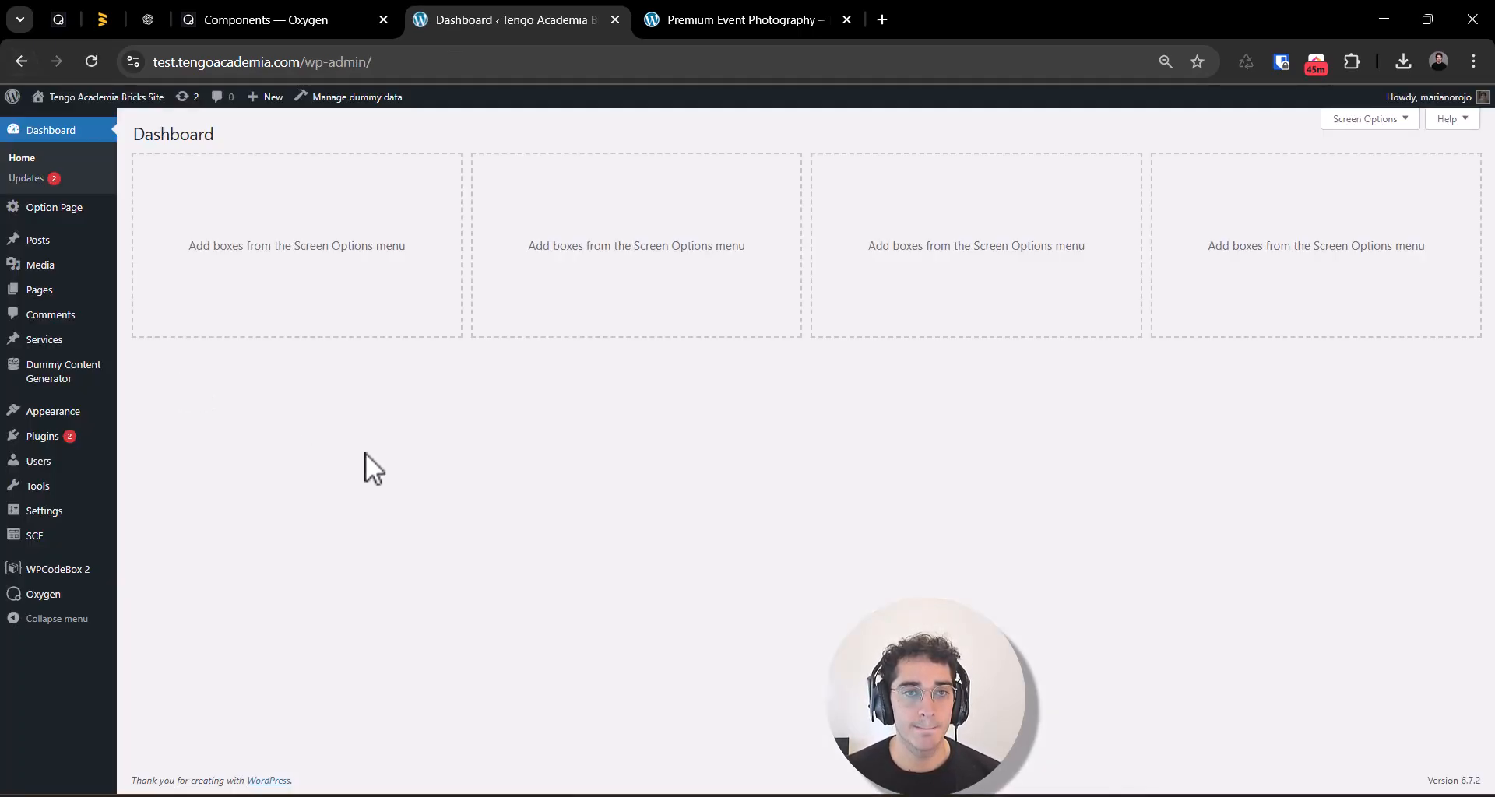
{"action": "mouse_move", "coordinate": [44, 594]}
{"action": "left_click", "coordinate": [207, 620]}
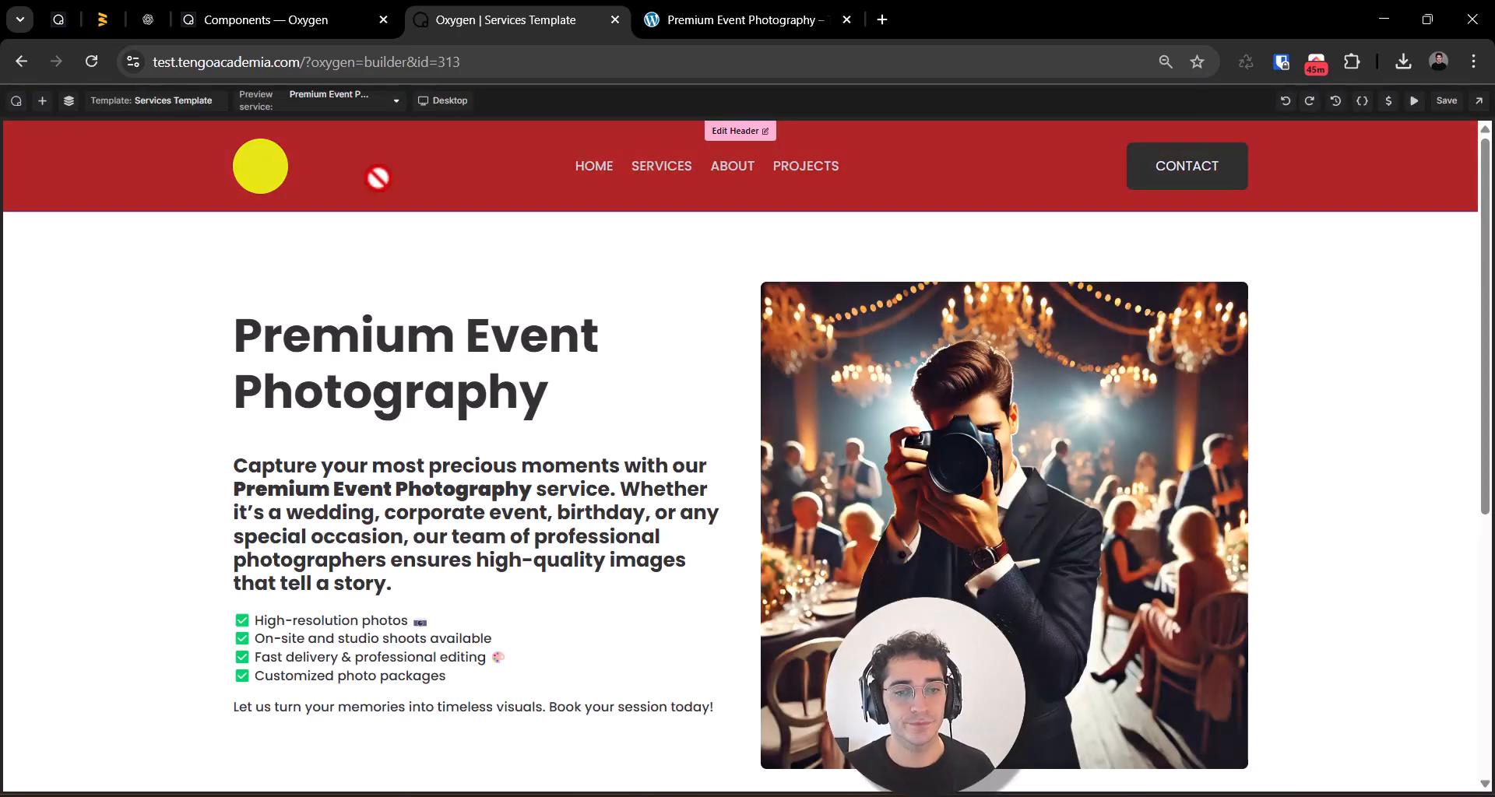
Step: Add a Repeater Field element to the container that holds the FAQ'S heading in the Faqs section
{"action": "scroll", "coordinate": [494, 166], "scroll_direction": "down", "scroll_amount": 5}
{"action": "scroll", "coordinate": [467, 312], "scroll_direction": "down", "scroll_amount": 1}
{"action": "left_click", "coordinate": [377, 527]}
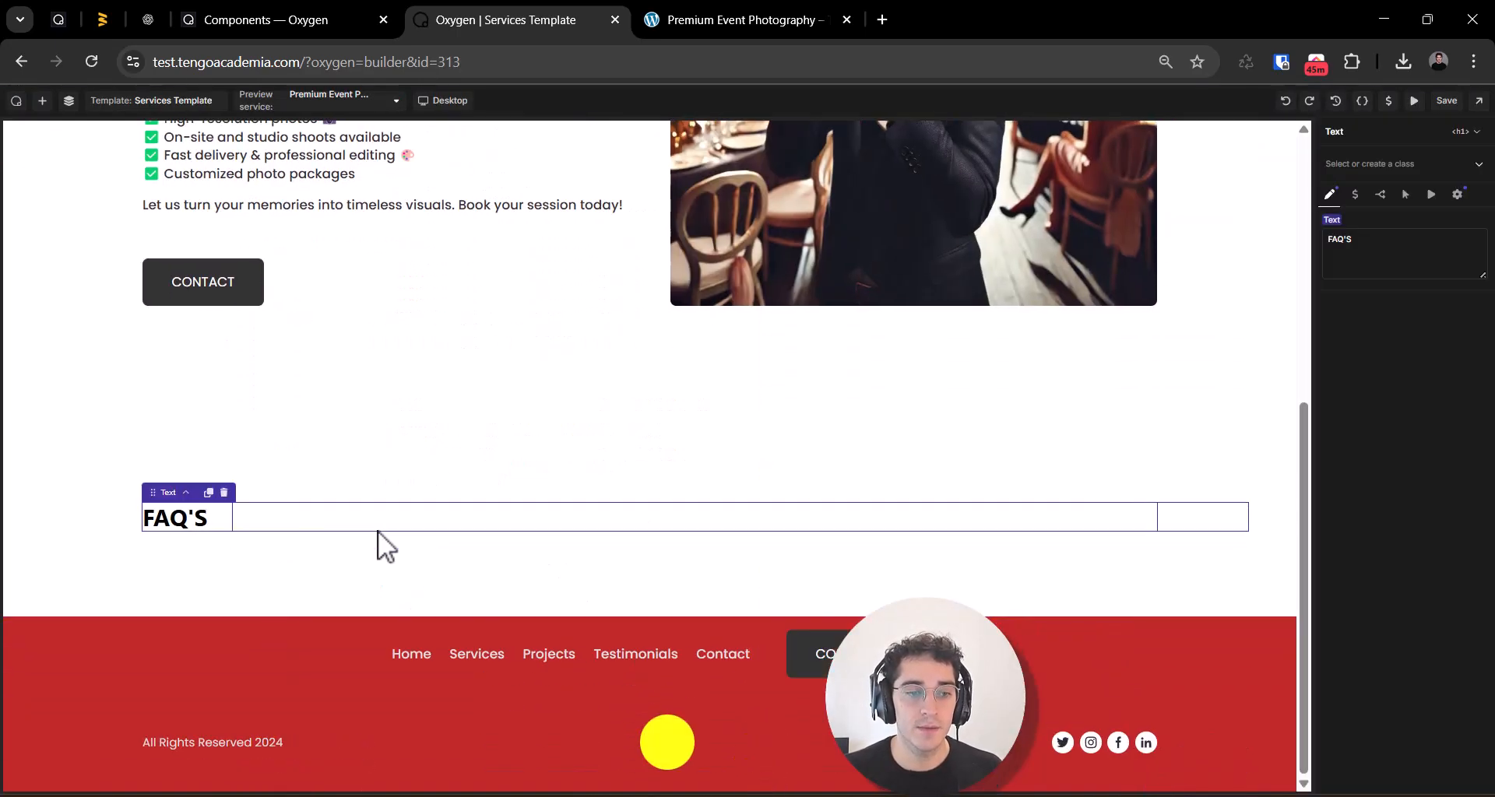
{"action": "left_click", "coordinate": [69, 103]}
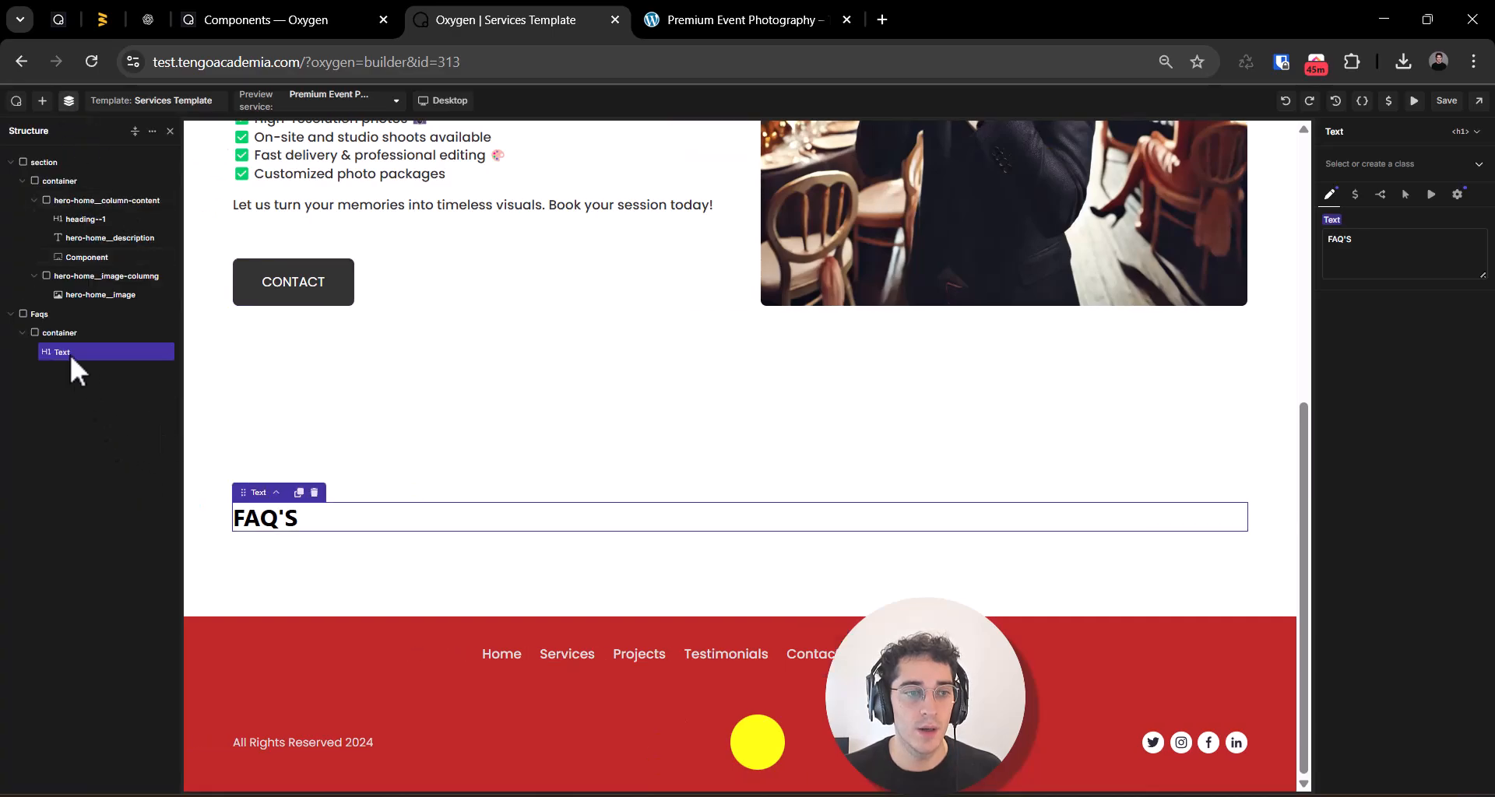
{"action": "left_click", "coordinate": [42, 333]}
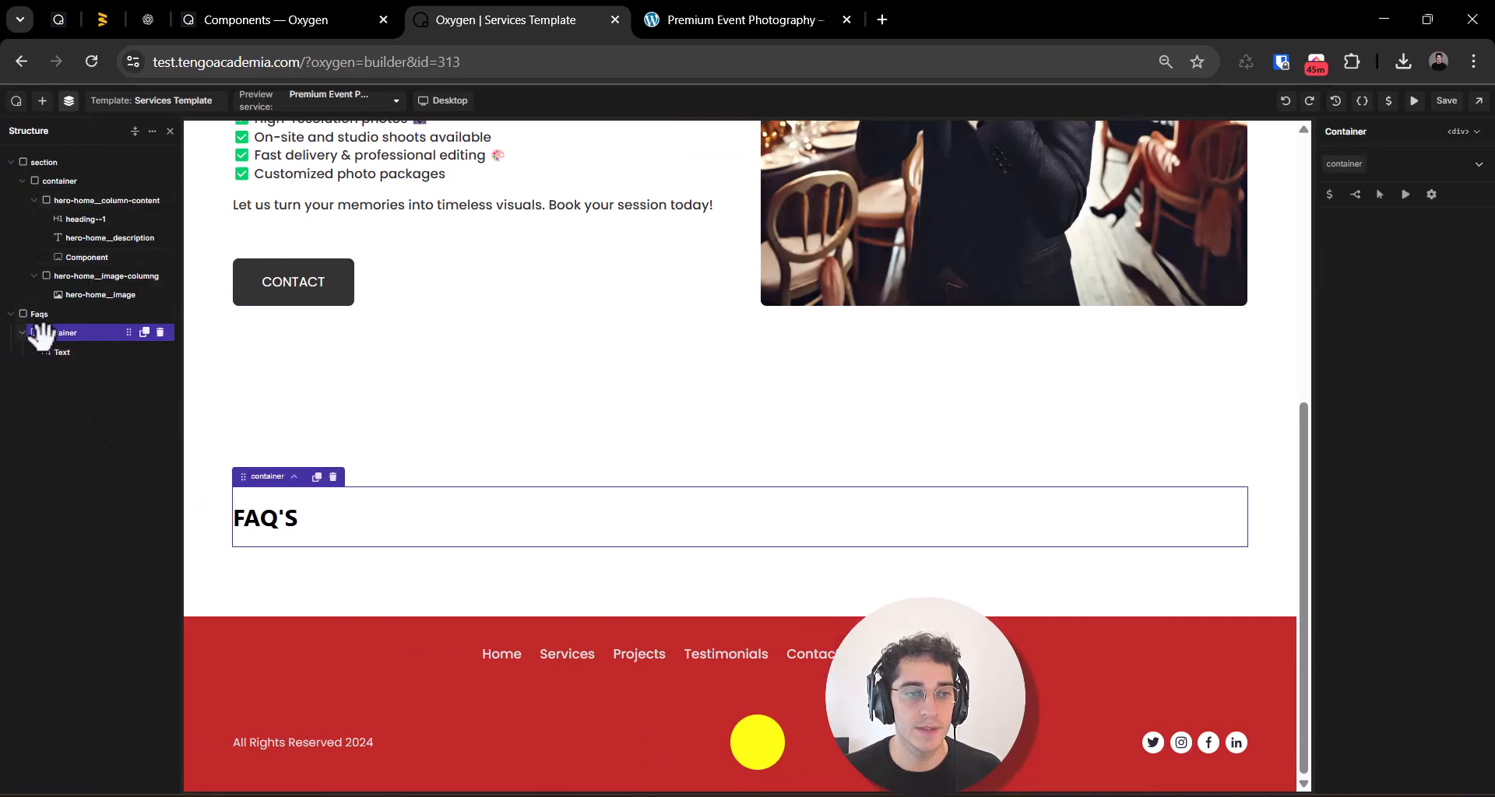
{"action": "left_click", "coordinate": [43, 102]}
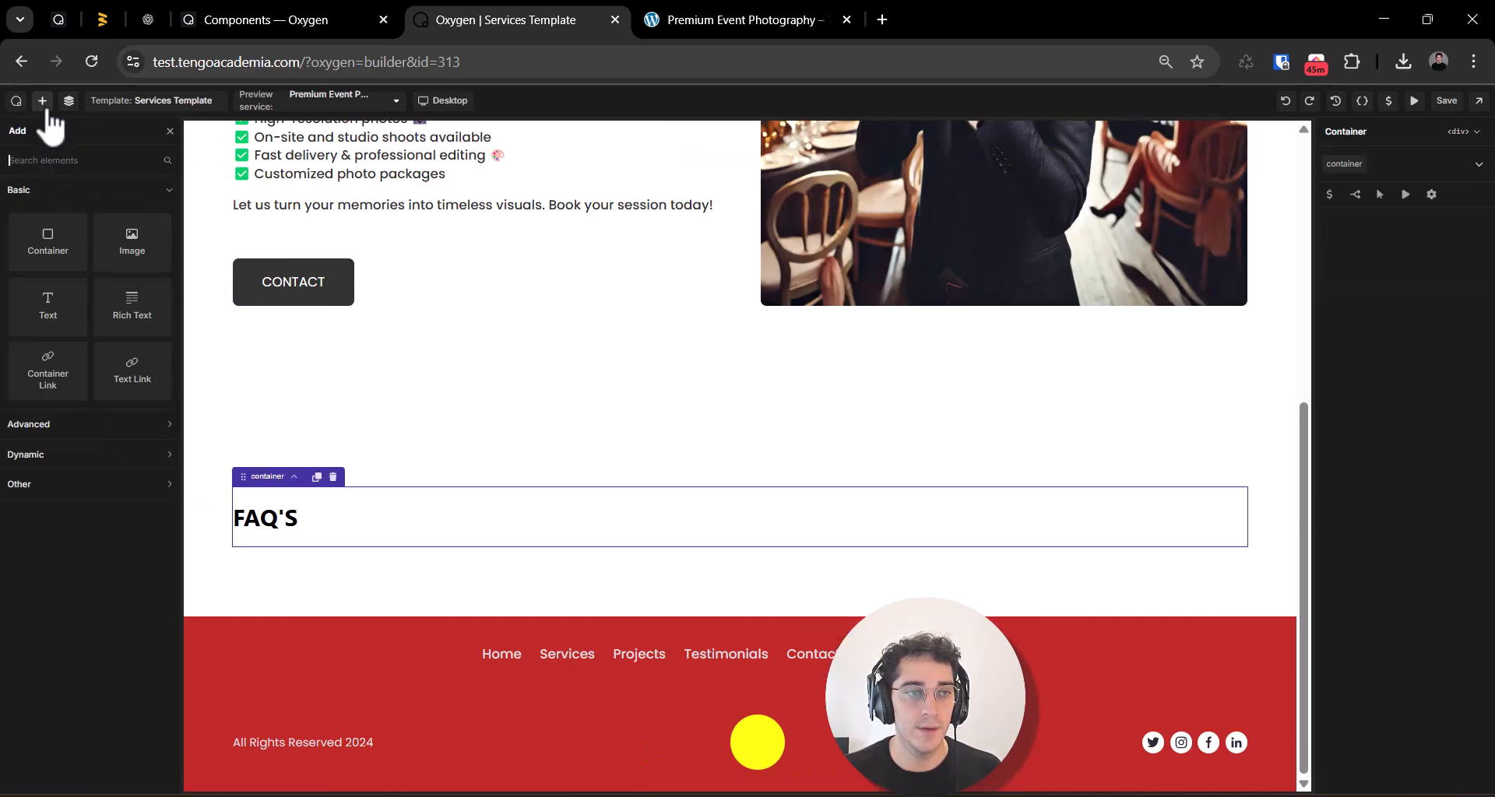
{"action": "left_click", "coordinate": [138, 455]}
{"action": "left_click", "coordinate": [133, 505]}
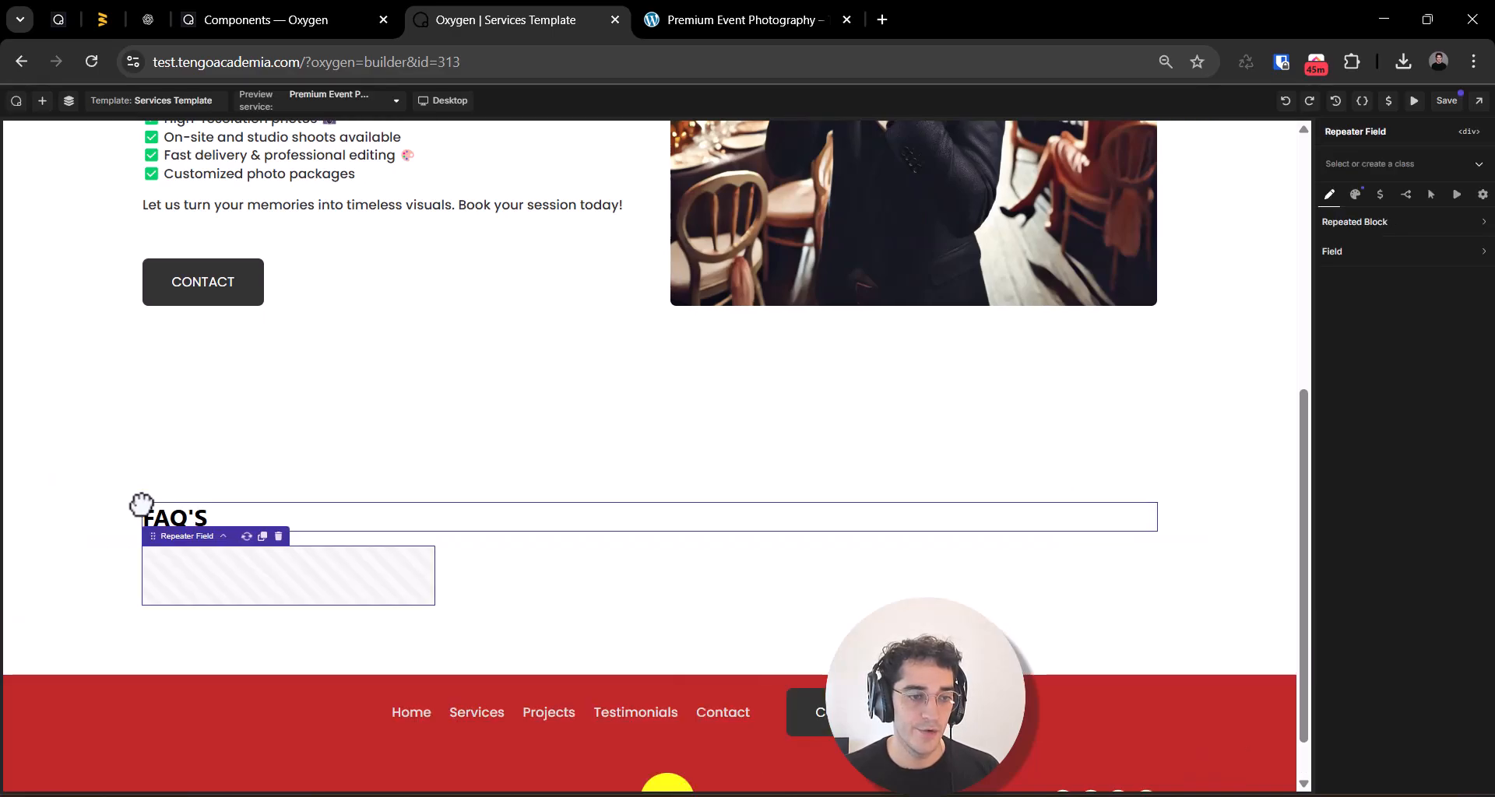
Step: Set the Repeater Field's repeated component to FAQS Services and its source field to FAQs Services (FAQS Services)
{"action": "left_click", "coordinate": [1411, 226]}
{"action": "left_click", "coordinate": [1406, 268]}
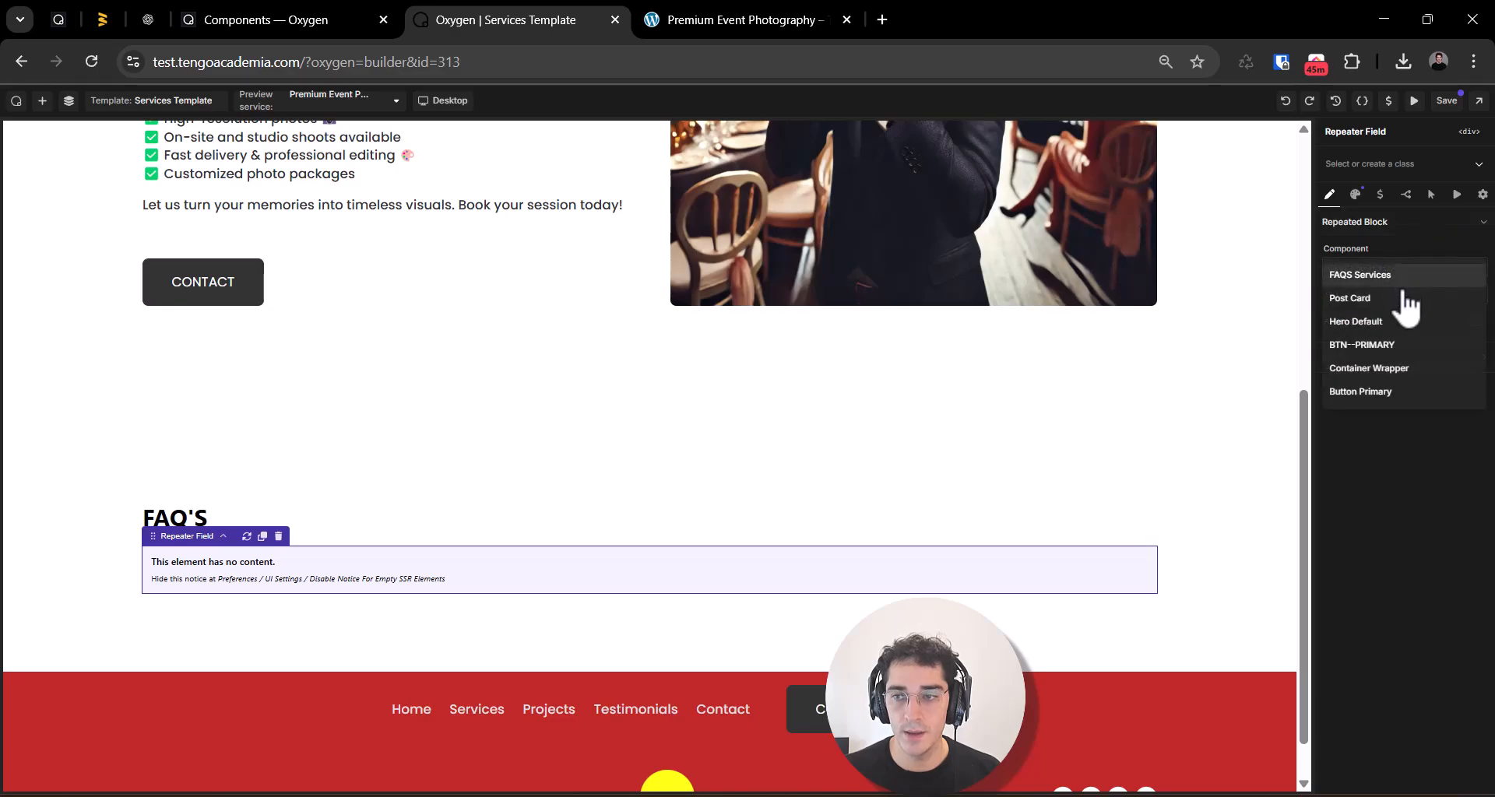
{"action": "left_click", "coordinate": [1393, 277]}
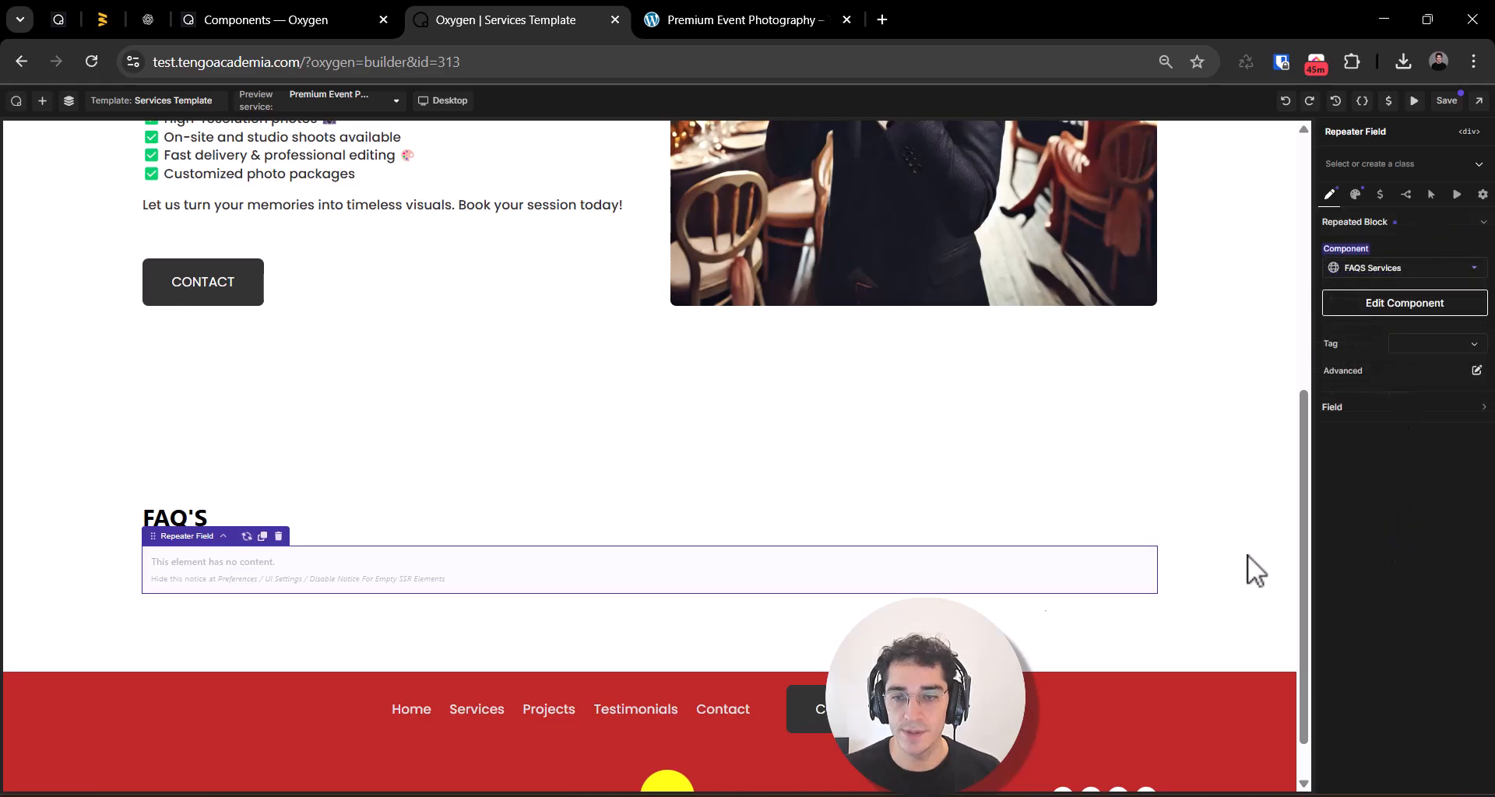
{"action": "left_click", "coordinate": [1438, 408]}
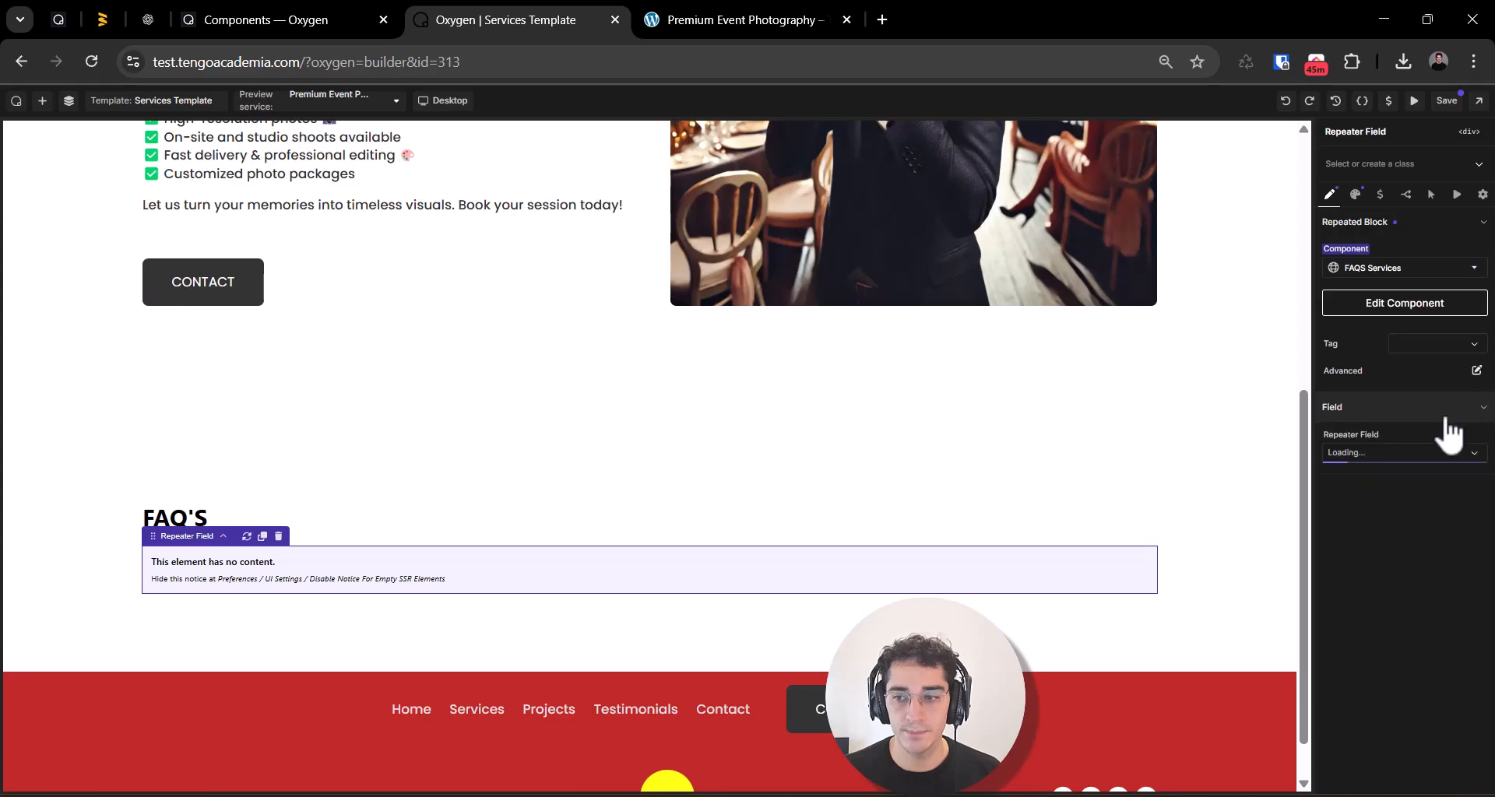
{"action": "left_click", "coordinate": [1399, 454]}
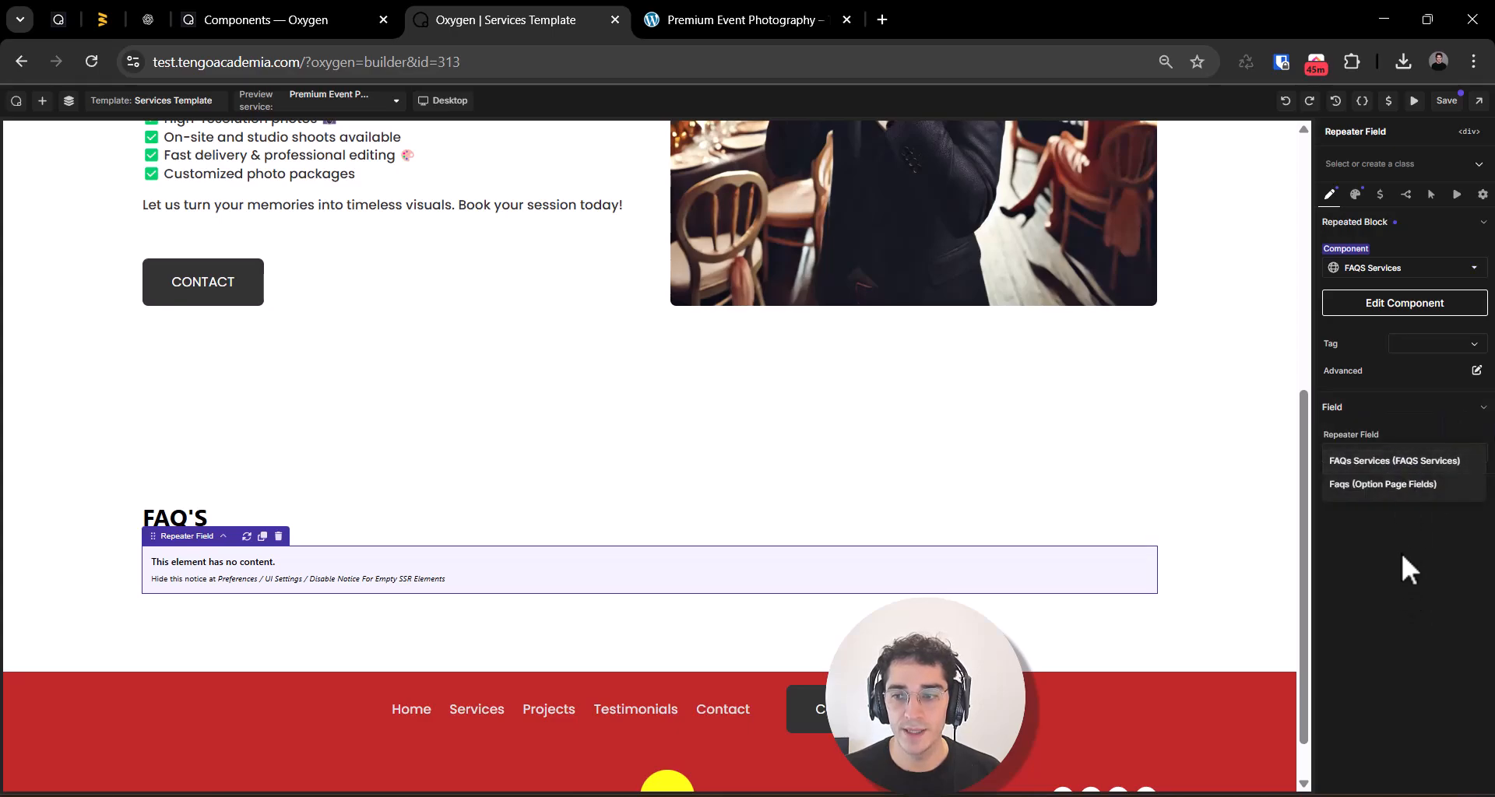
{"action": "left_click", "coordinate": [1397, 461]}
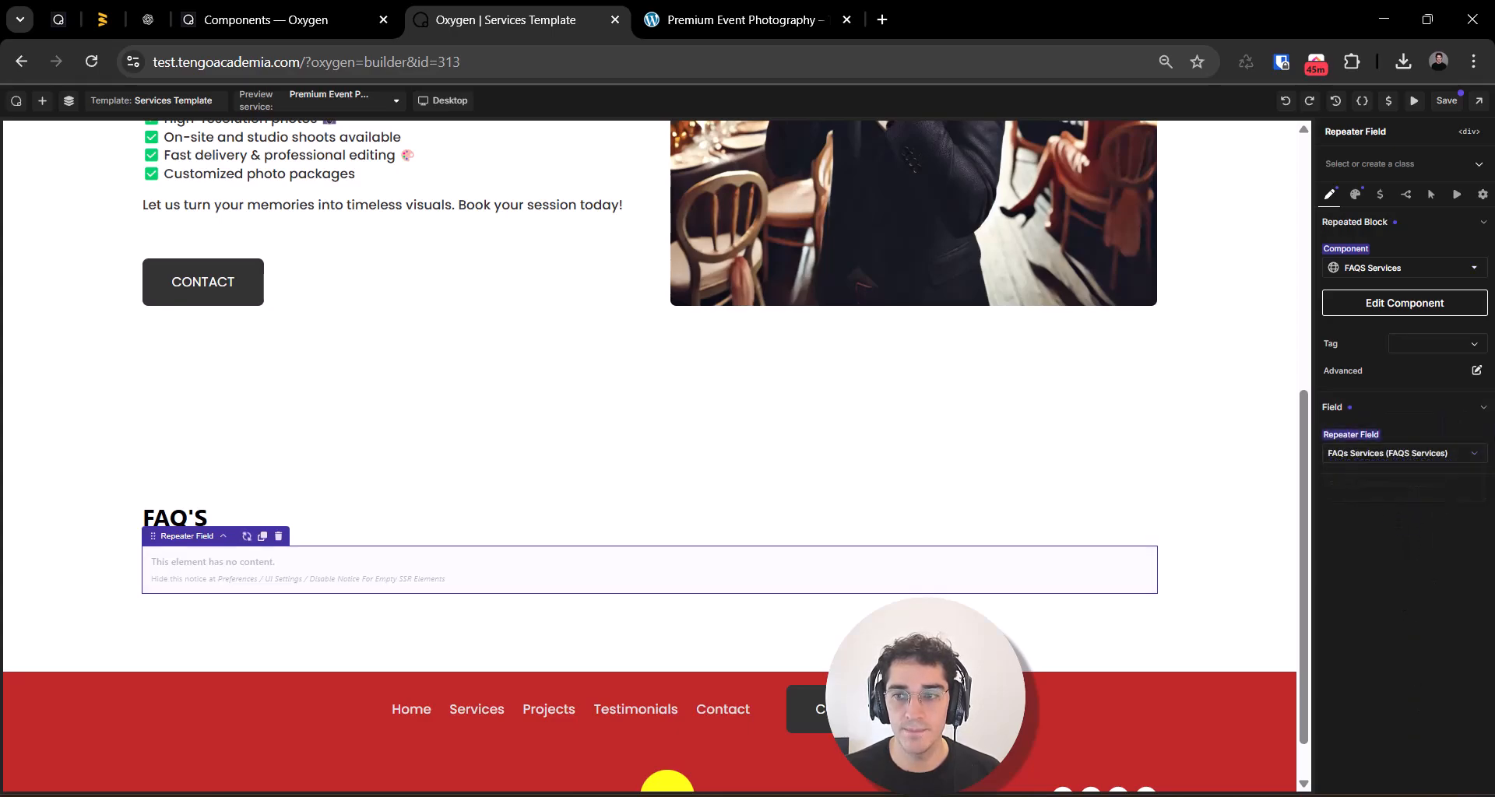
{"action": "scroll", "coordinate": [207, 620], "scroll_direction": "down", "scroll_amount": 6}
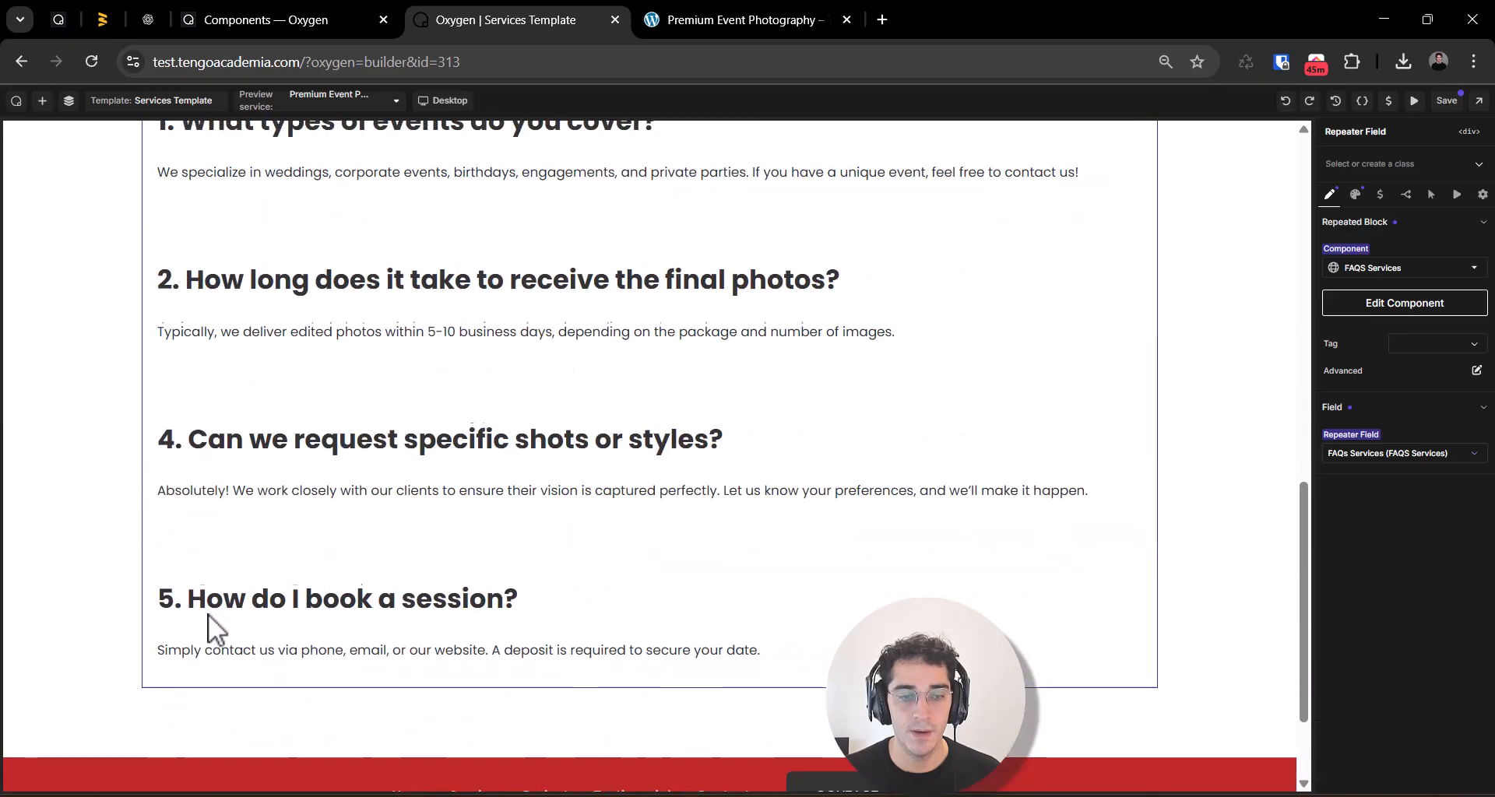
{"action": "scroll", "coordinate": [207, 620], "scroll_direction": "up", "scroll_amount": 6}
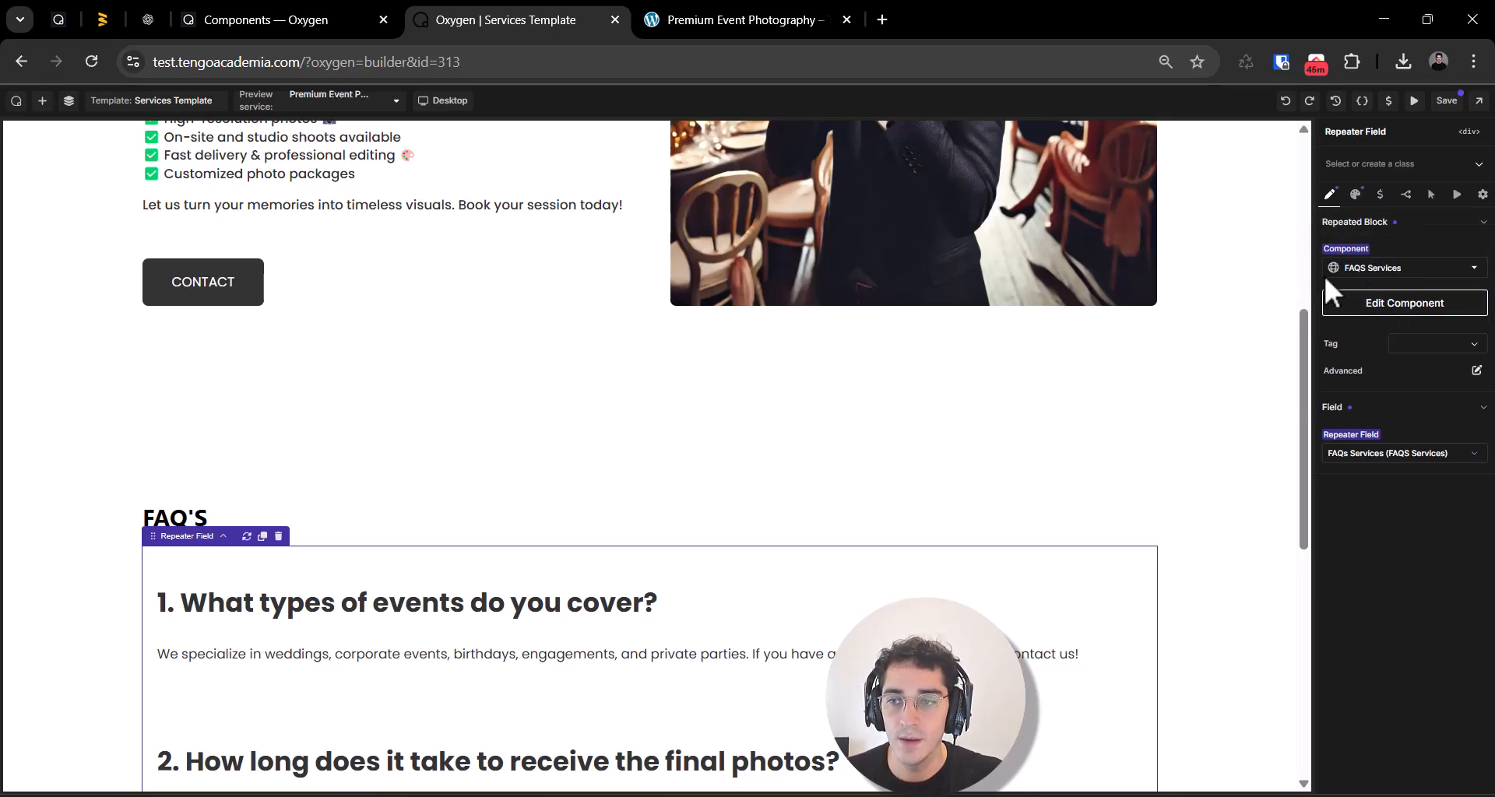
{"action": "left_click", "coordinate": [1447, 272]}
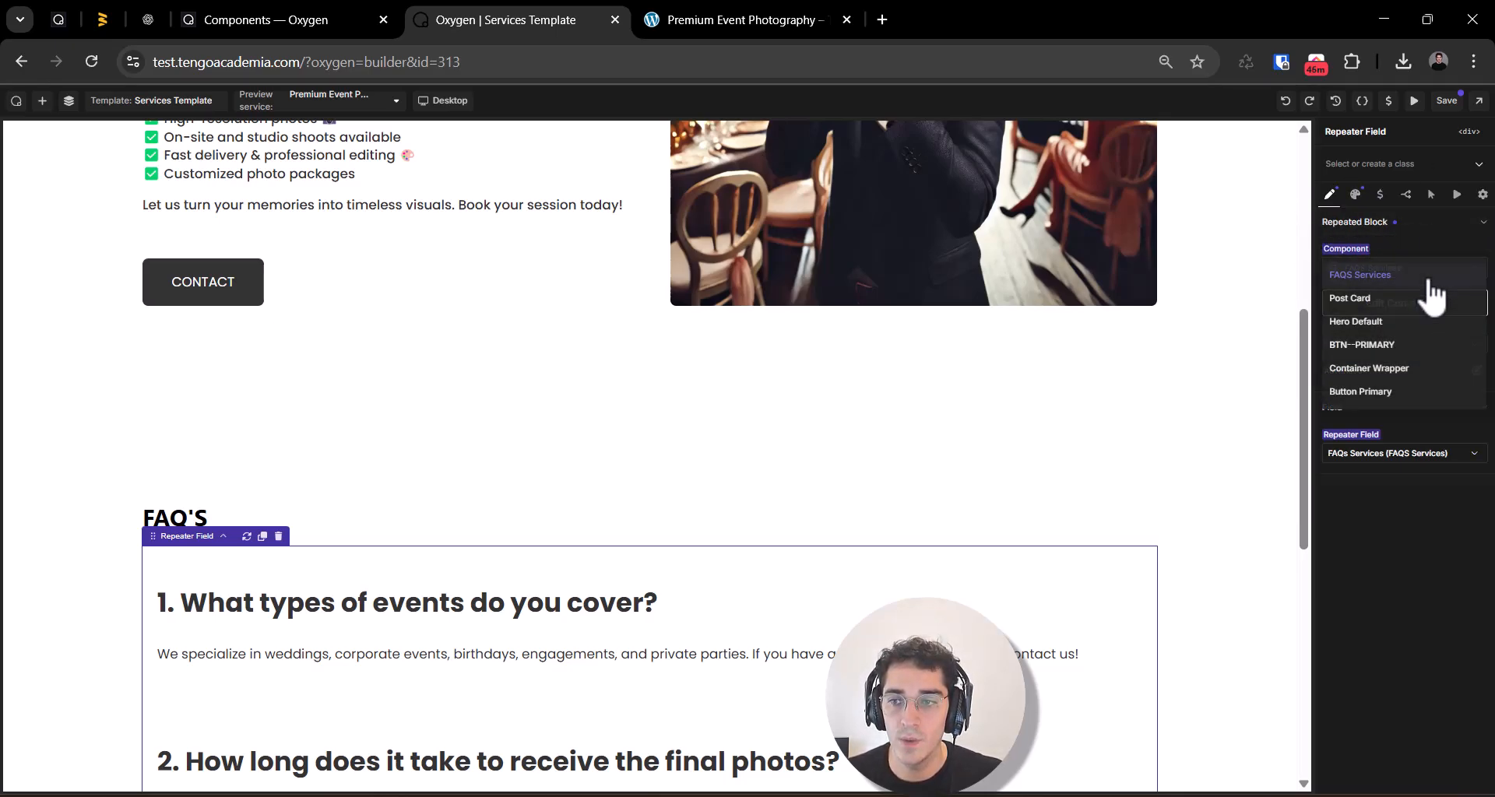
{"action": "left_click", "coordinate": [1452, 248]}
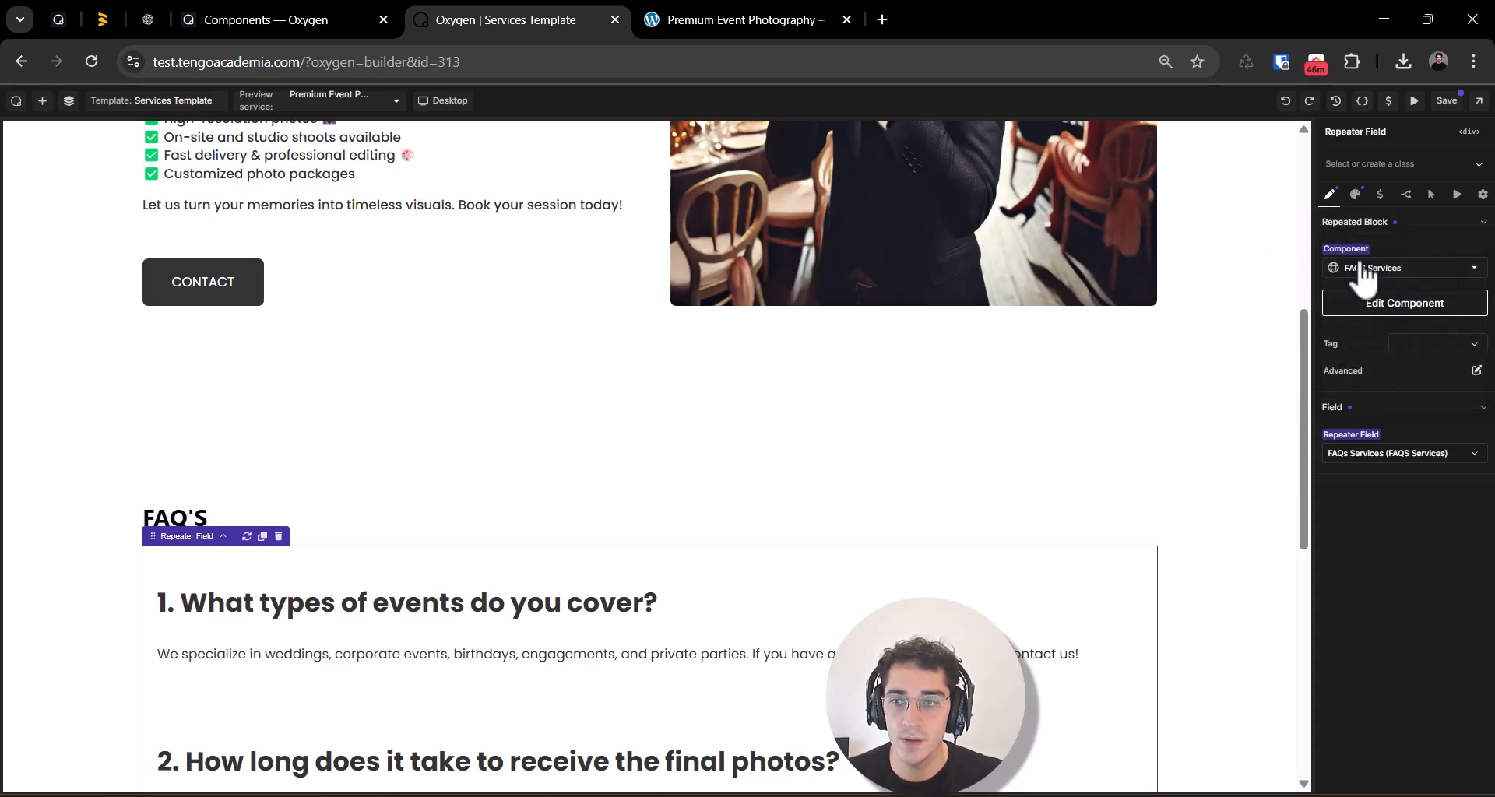
{"action": "left_click", "coordinate": [1372, 459]}
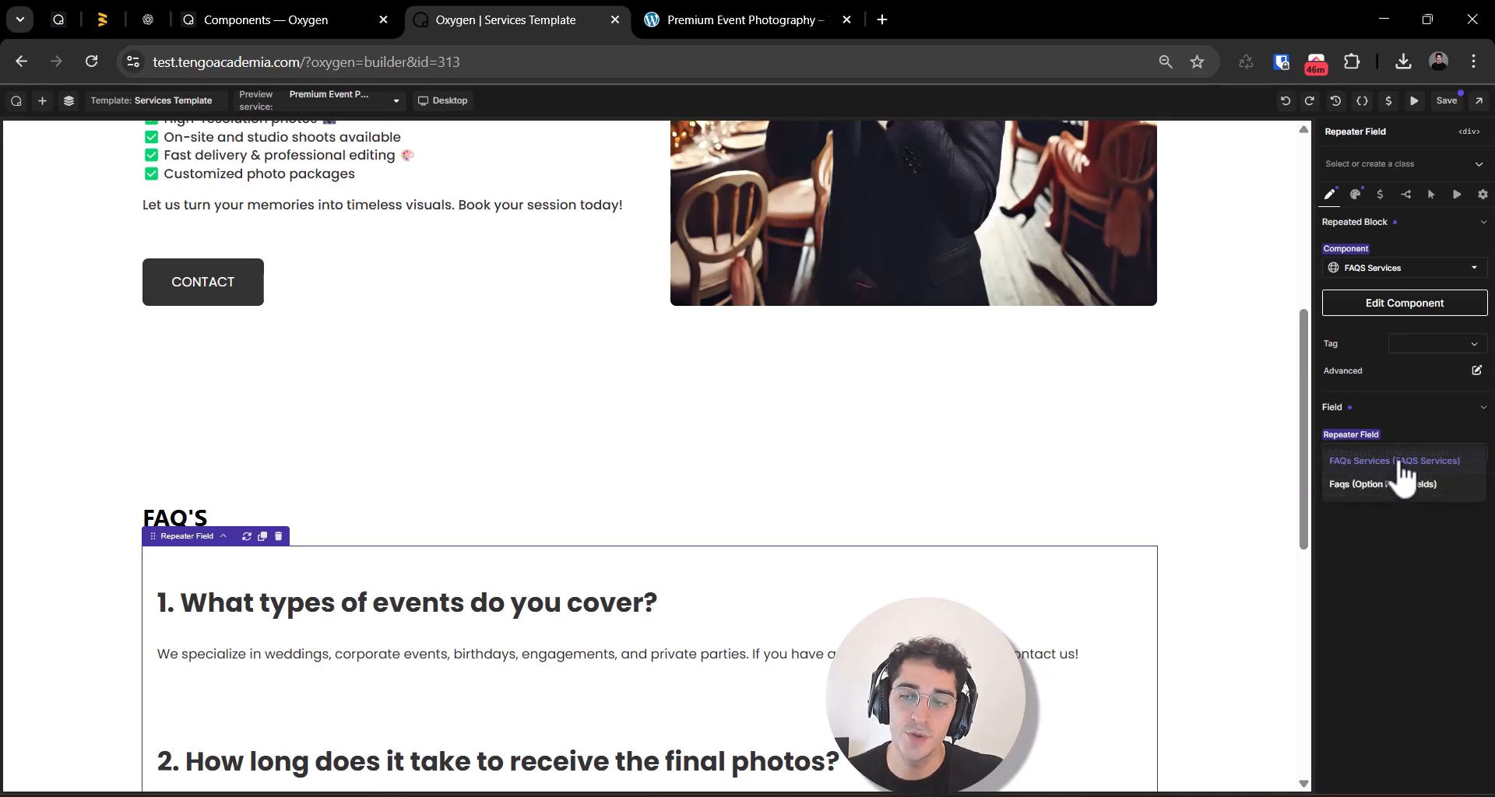
{"action": "left_click", "coordinate": [1399, 462]}
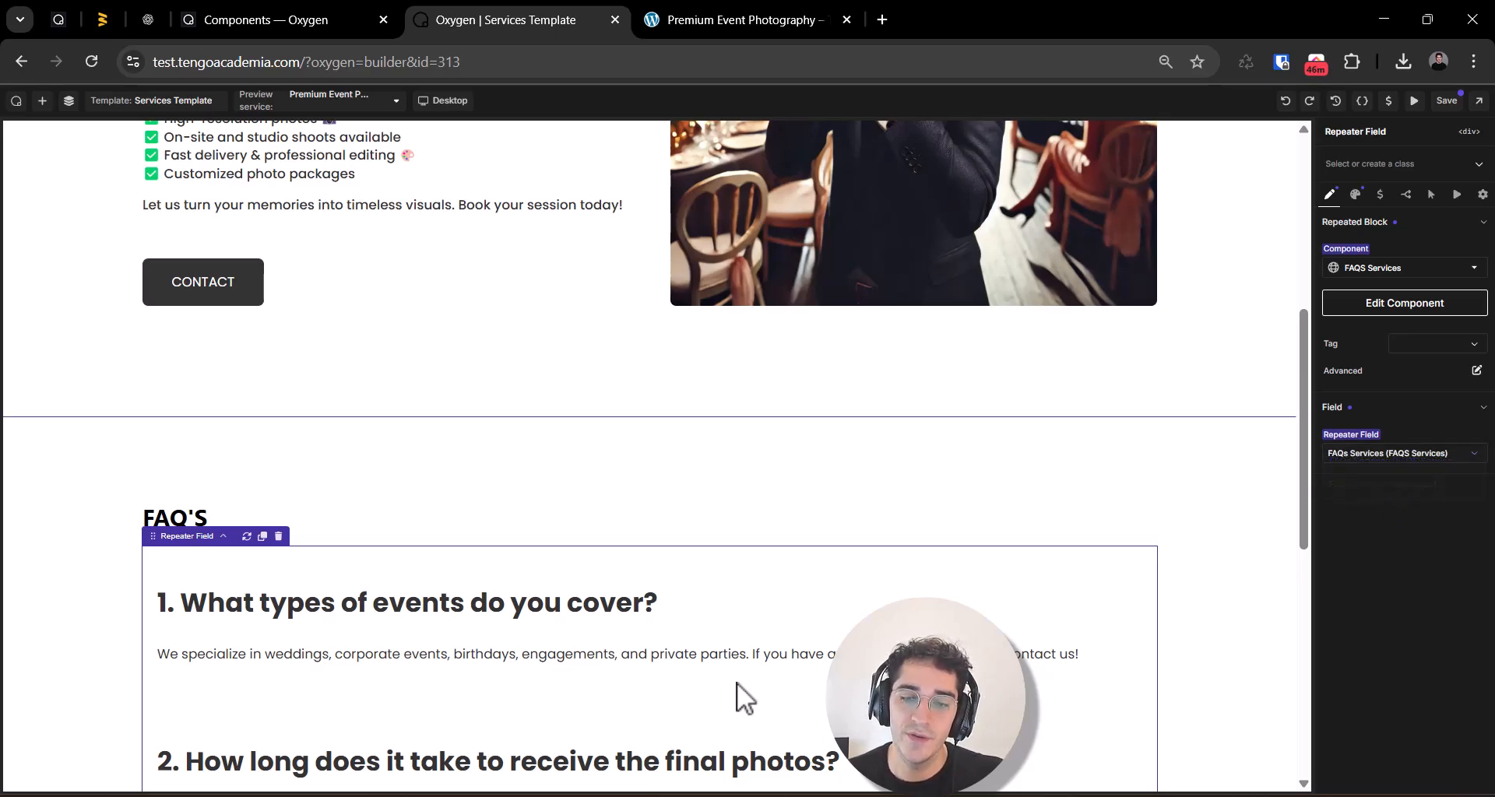
Step: Save the template and open the Premium Event Photography page on the front end to examine its FAQ'S section
{"action": "scroll", "coordinate": [646, 688], "scroll_direction": "down", "scroll_amount": 8}
{"action": "scroll", "coordinate": [577, 595], "scroll_direction": "up", "scroll_amount": 6}
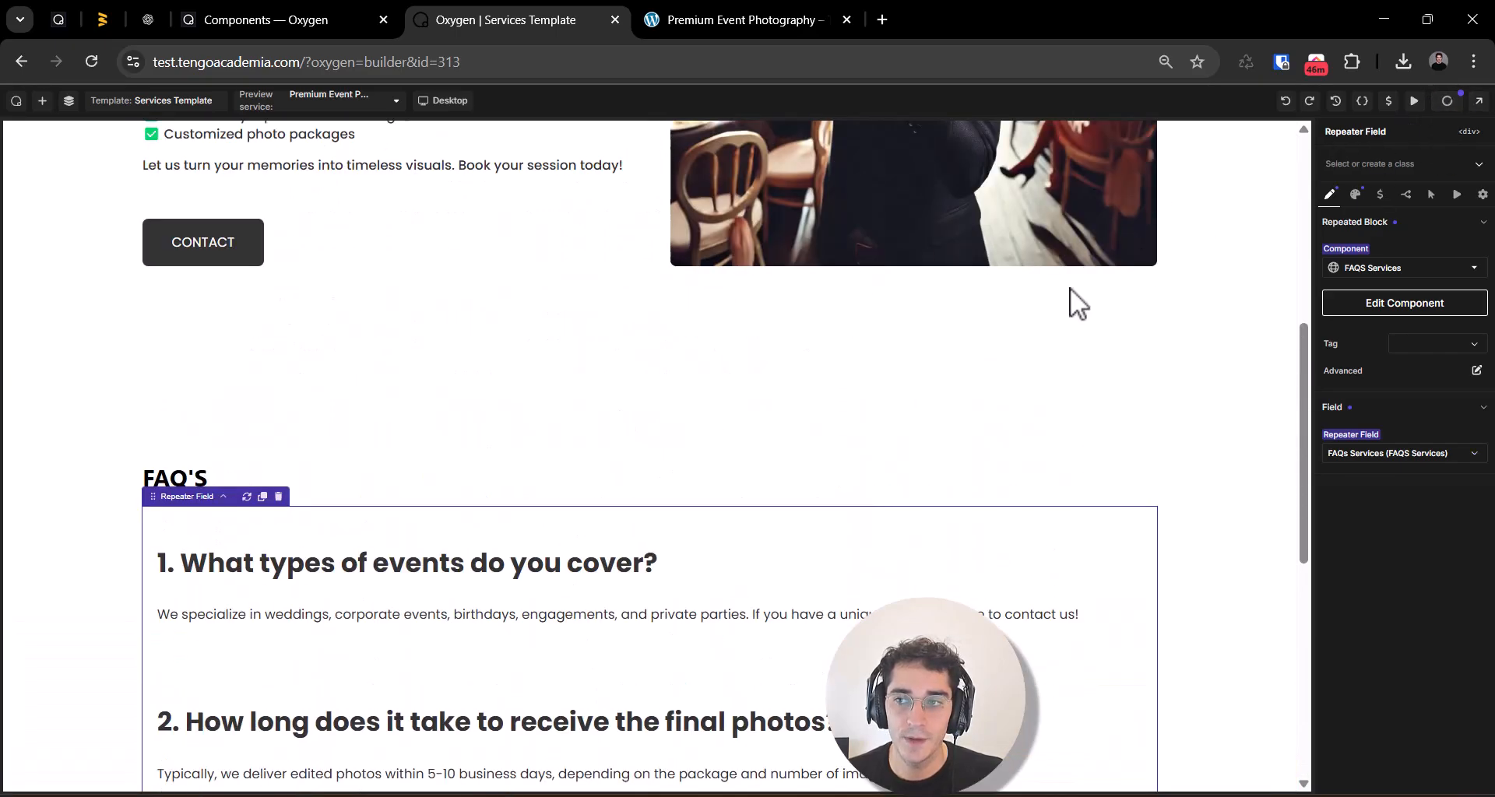
{"action": "scroll", "coordinate": [621, 498], "scroll_direction": "down", "scroll_amount": 5}
{"action": "left_click", "coordinate": [1476, 101]}
{"action": "left_click", "coordinate": [1457, 155]}
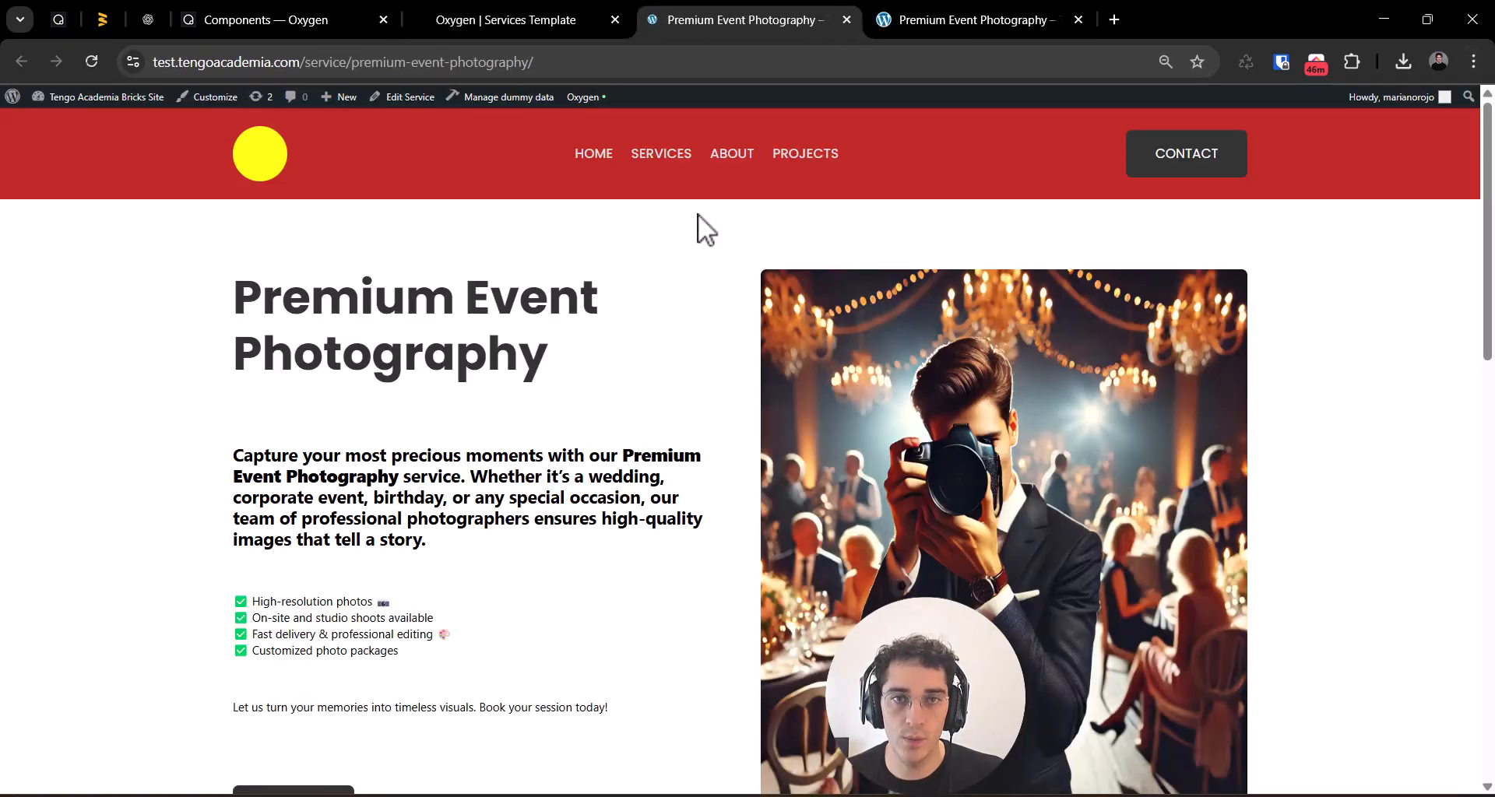
{"action": "scroll", "coordinate": [511, 657], "scroll_direction": "down", "scroll_amount": 13}
{"action": "scroll", "coordinate": [501, 514], "scroll_direction": "down", "scroll_amount": 1}
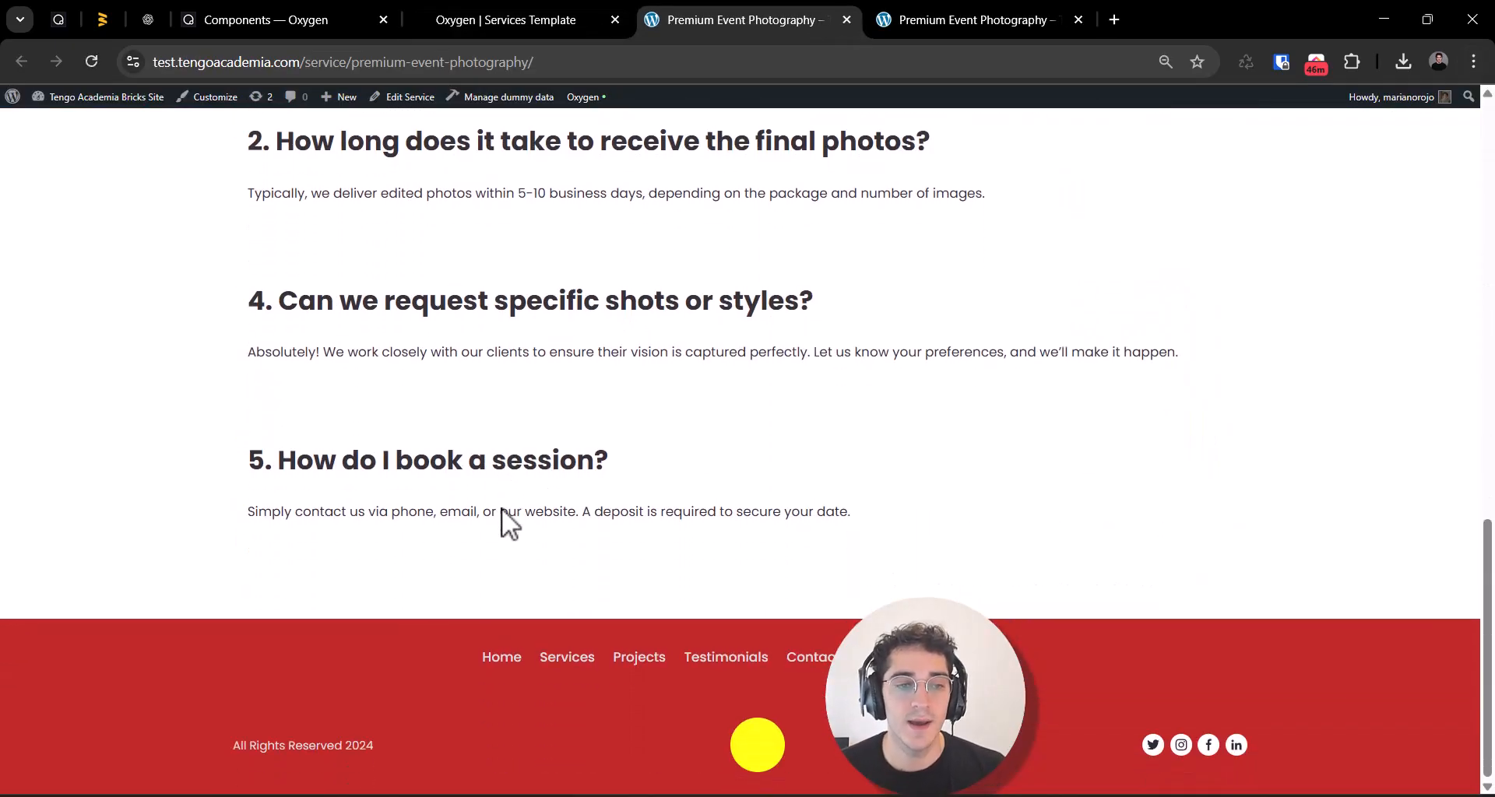
{"action": "scroll", "coordinate": [467, 514], "scroll_direction": "up", "scroll_amount": 6}
{"action": "scroll", "coordinate": [404, 483], "scroll_direction": "down", "scroll_amount": 5}
{"action": "scroll", "coordinate": [369, 467], "scroll_direction": "up", "scroll_amount": 5}
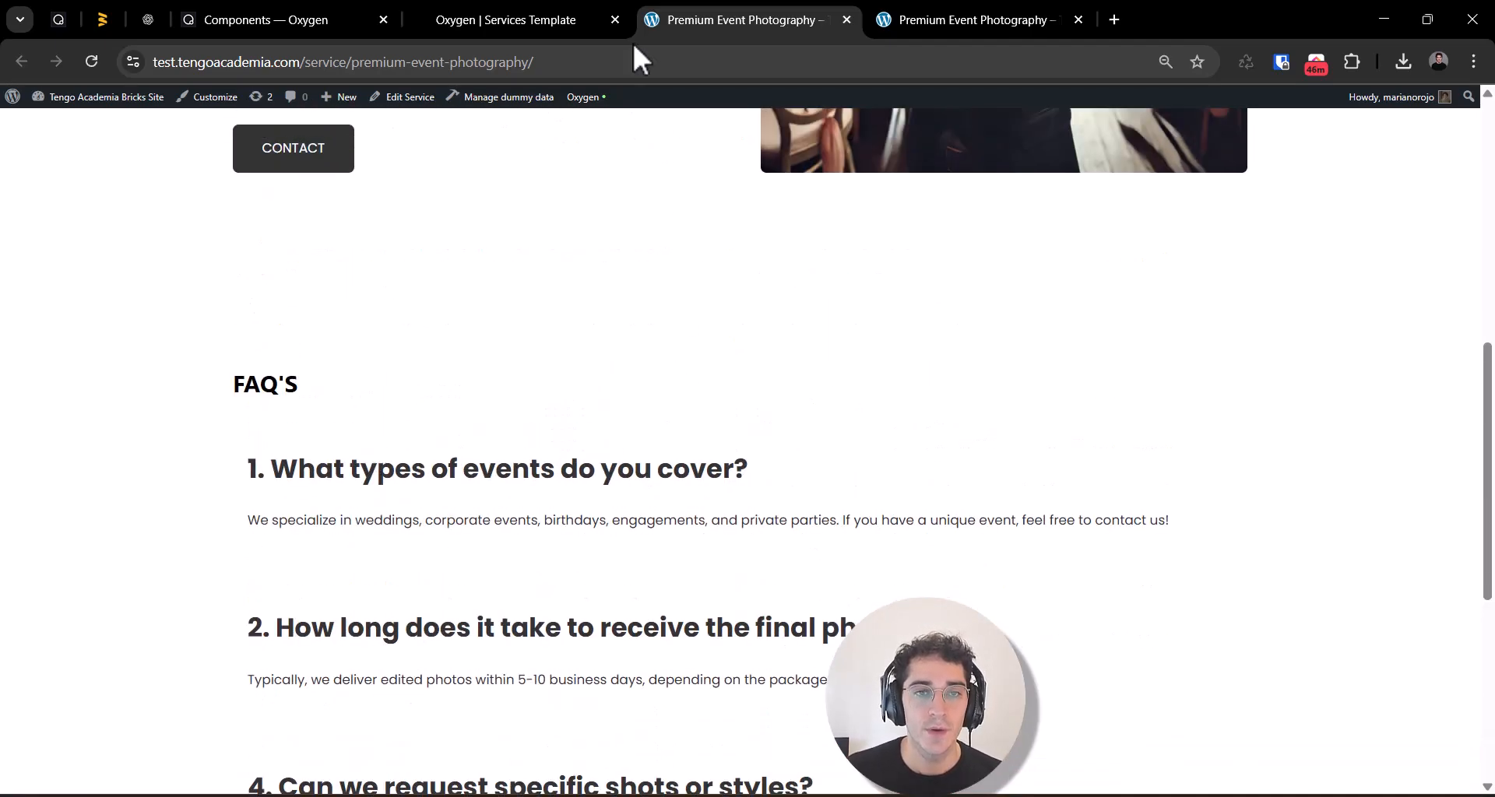
Step: Return to the Services Template builder and open the Repeater Field's list design settings
{"action": "left_click", "coordinate": [529, 19]}
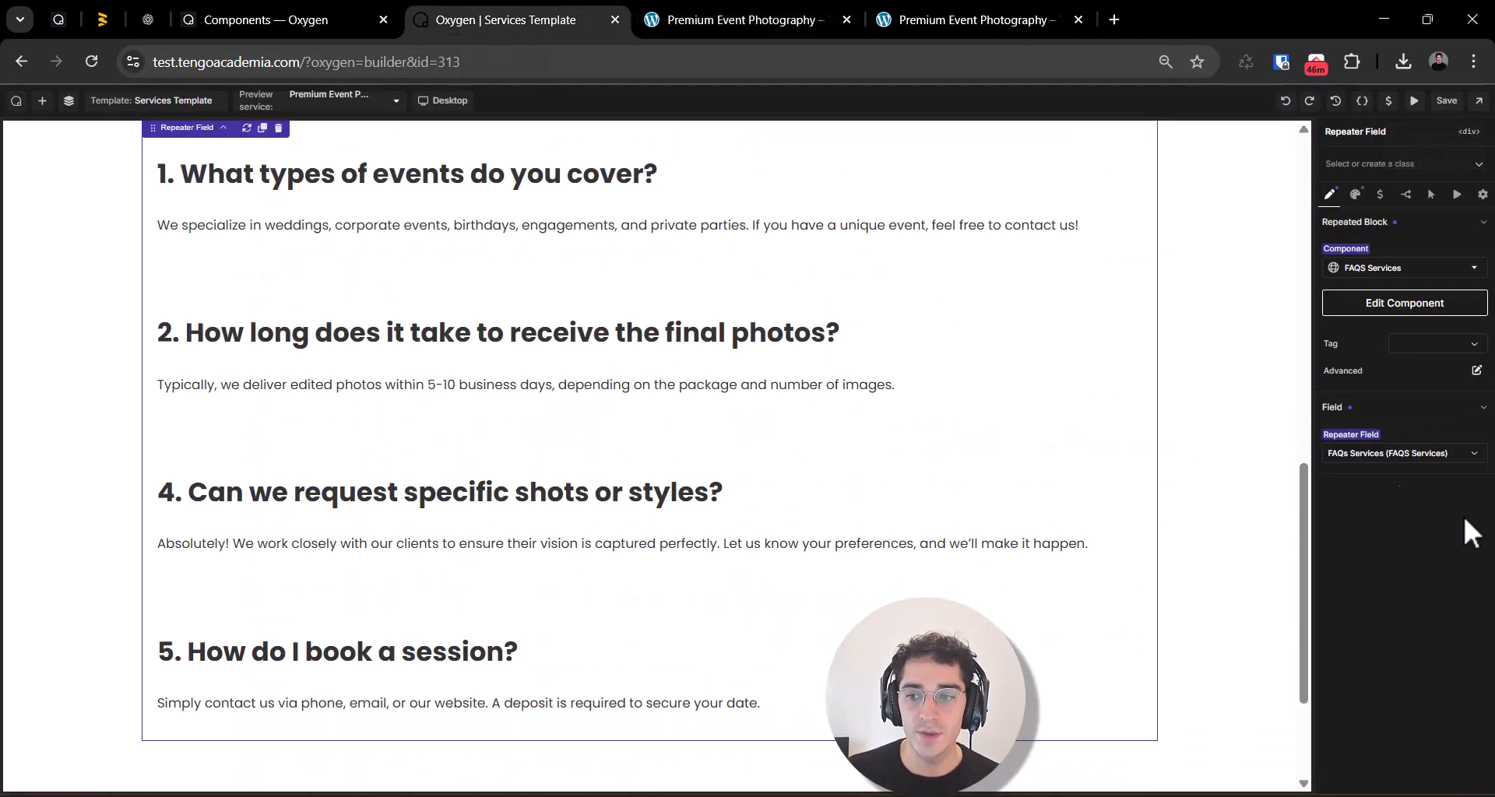
{"action": "scroll", "coordinate": [330, 535], "scroll_direction": "up", "scroll_amount": 7}
{"action": "scroll", "coordinate": [374, 468], "scroll_direction": "down", "scroll_amount": 6}
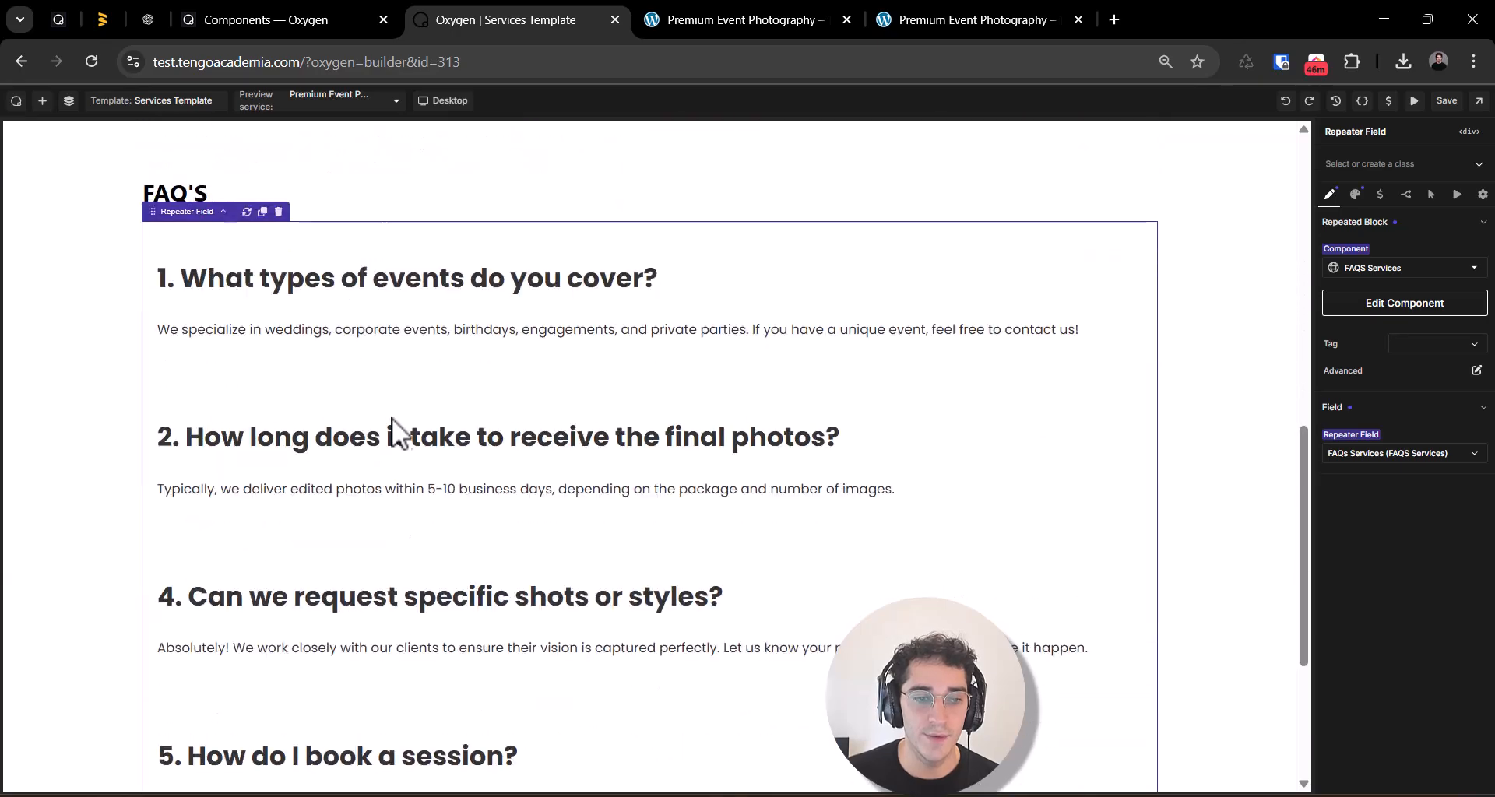
{"action": "left_click", "coordinate": [1356, 194]}
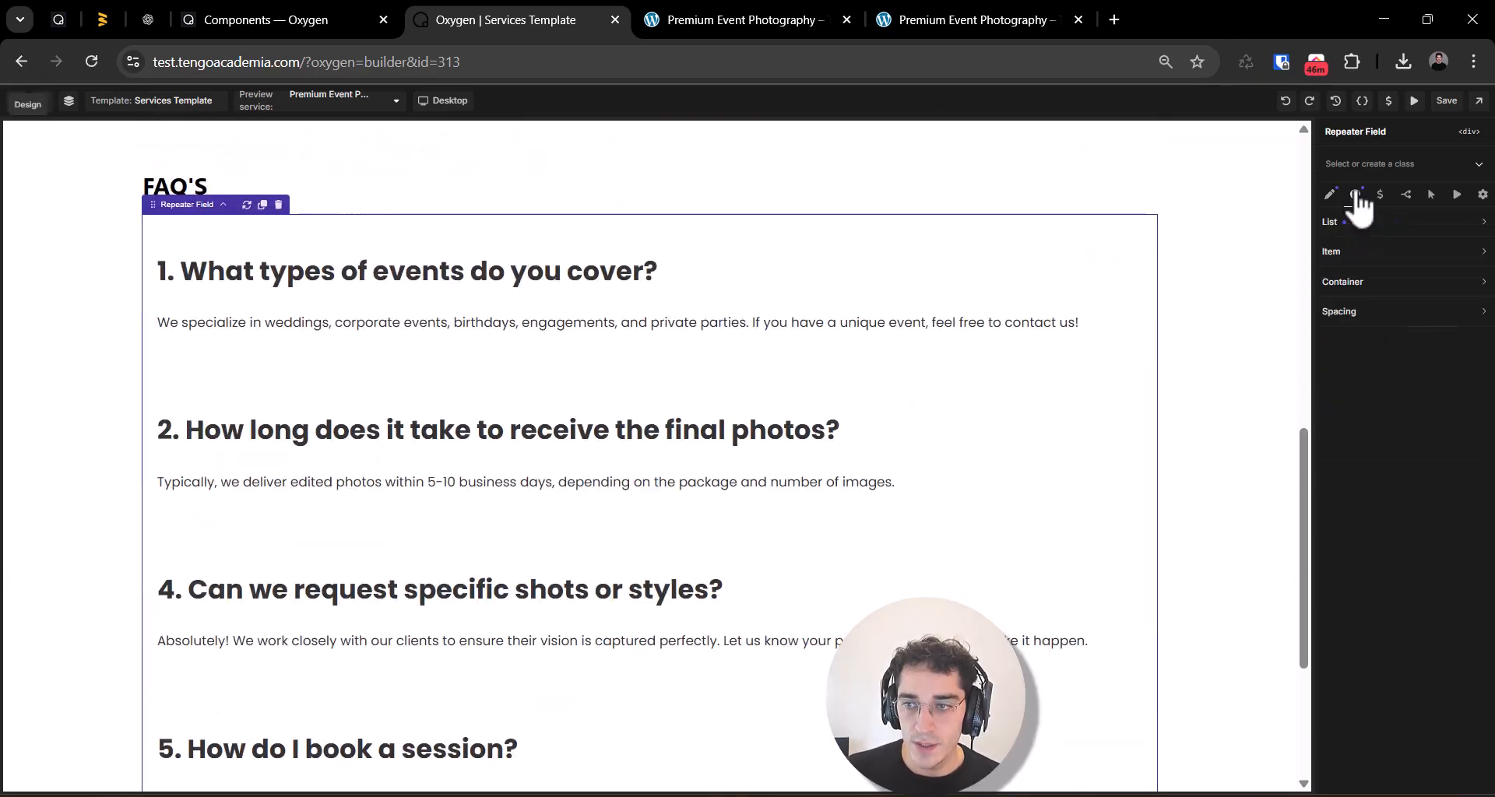
{"action": "left_click", "coordinate": [1339, 224]}
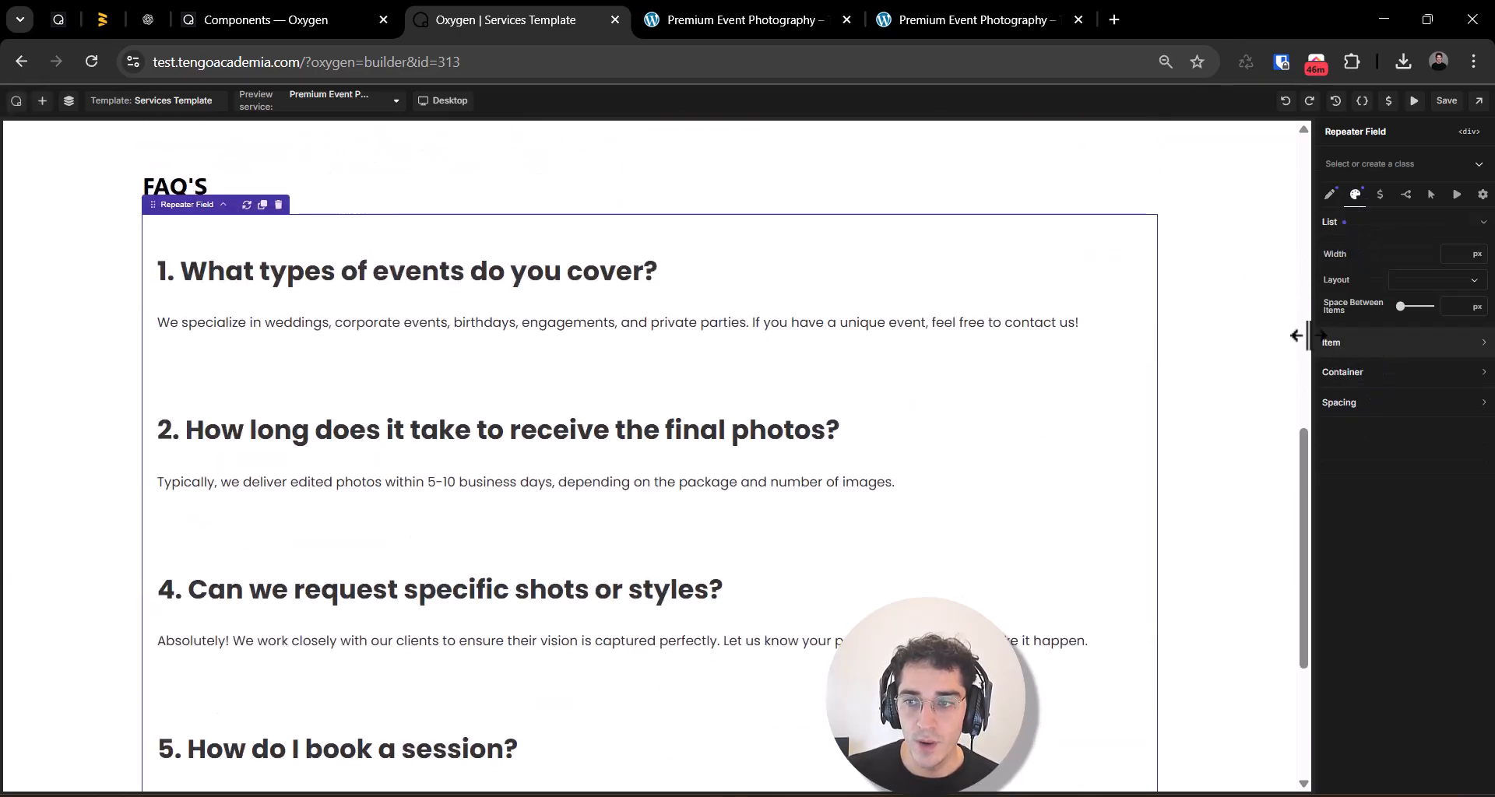
Step: Try a Grid layout with 2 items per row for the FAQ repeater
{"action": "left_click", "coordinate": [1435, 281]}
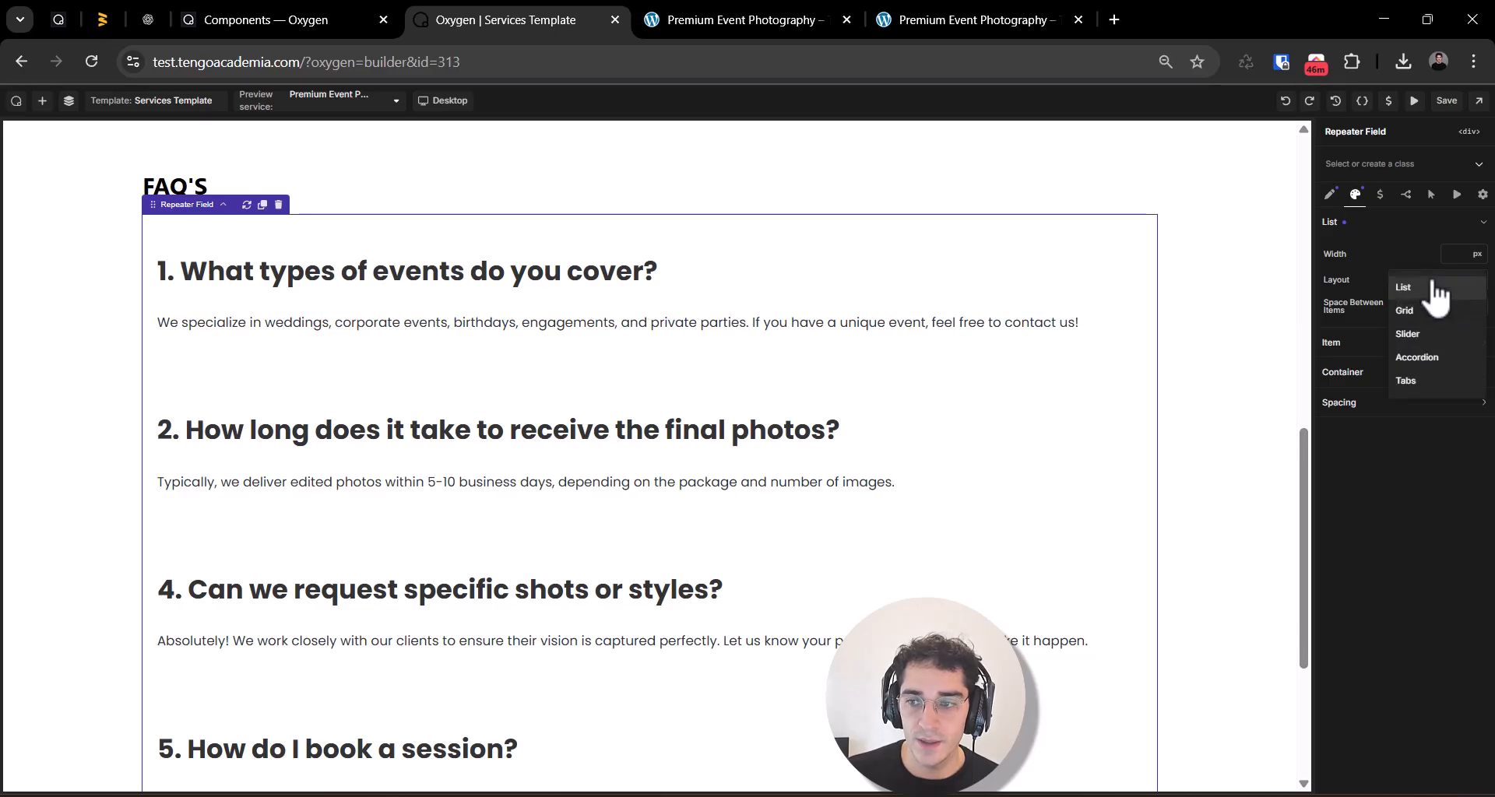
{"action": "left_click", "coordinate": [1423, 322]}
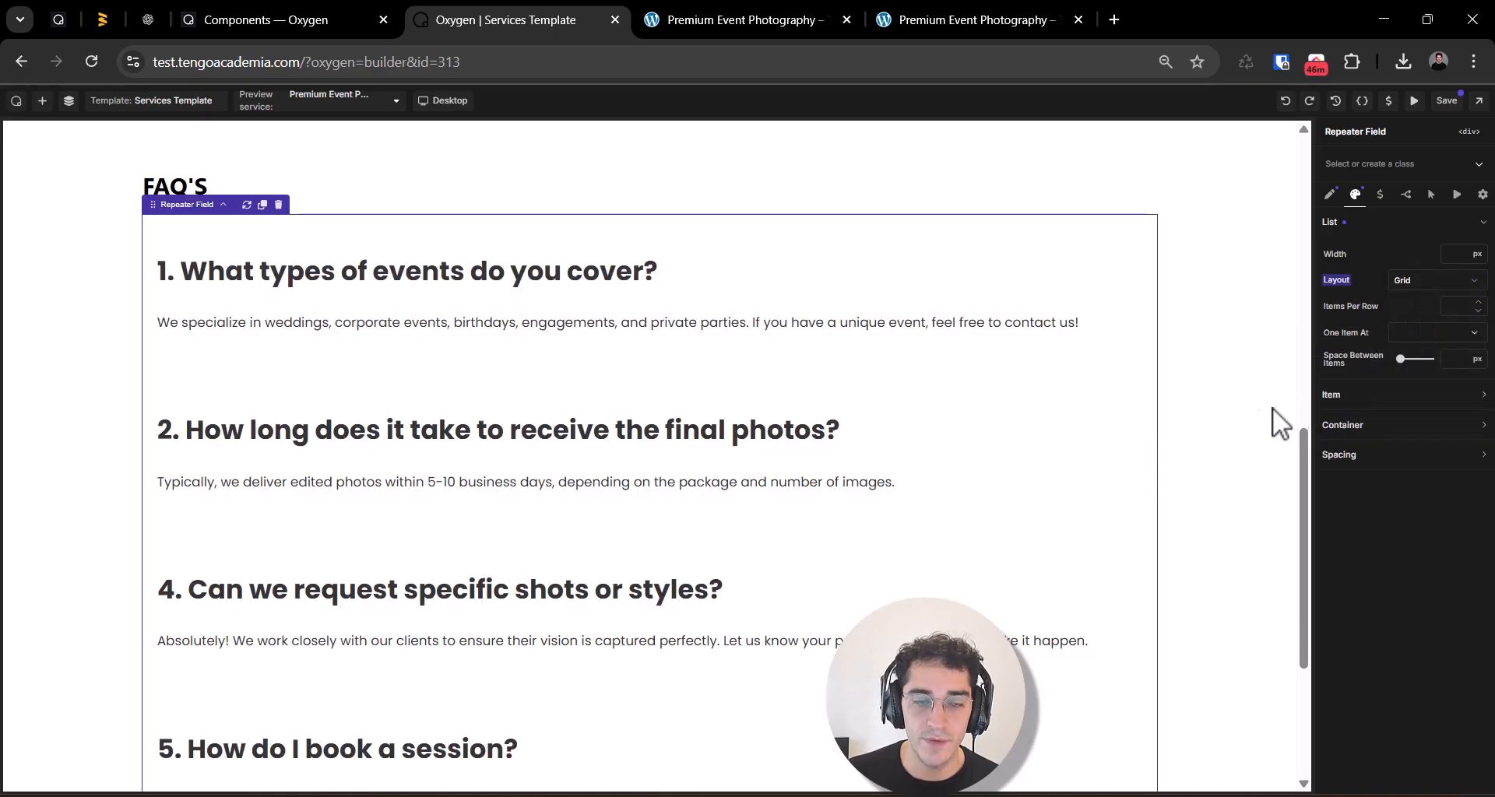
{"action": "left_click", "coordinate": [1463, 308]}
{"action": "type", "text": "2"}
Step: Set the FAQ repeater's layout to List with 0 px between items and save the template
{"action": "left_click", "coordinate": [1463, 285]}
{"action": "left_click", "coordinate": [1421, 311]}
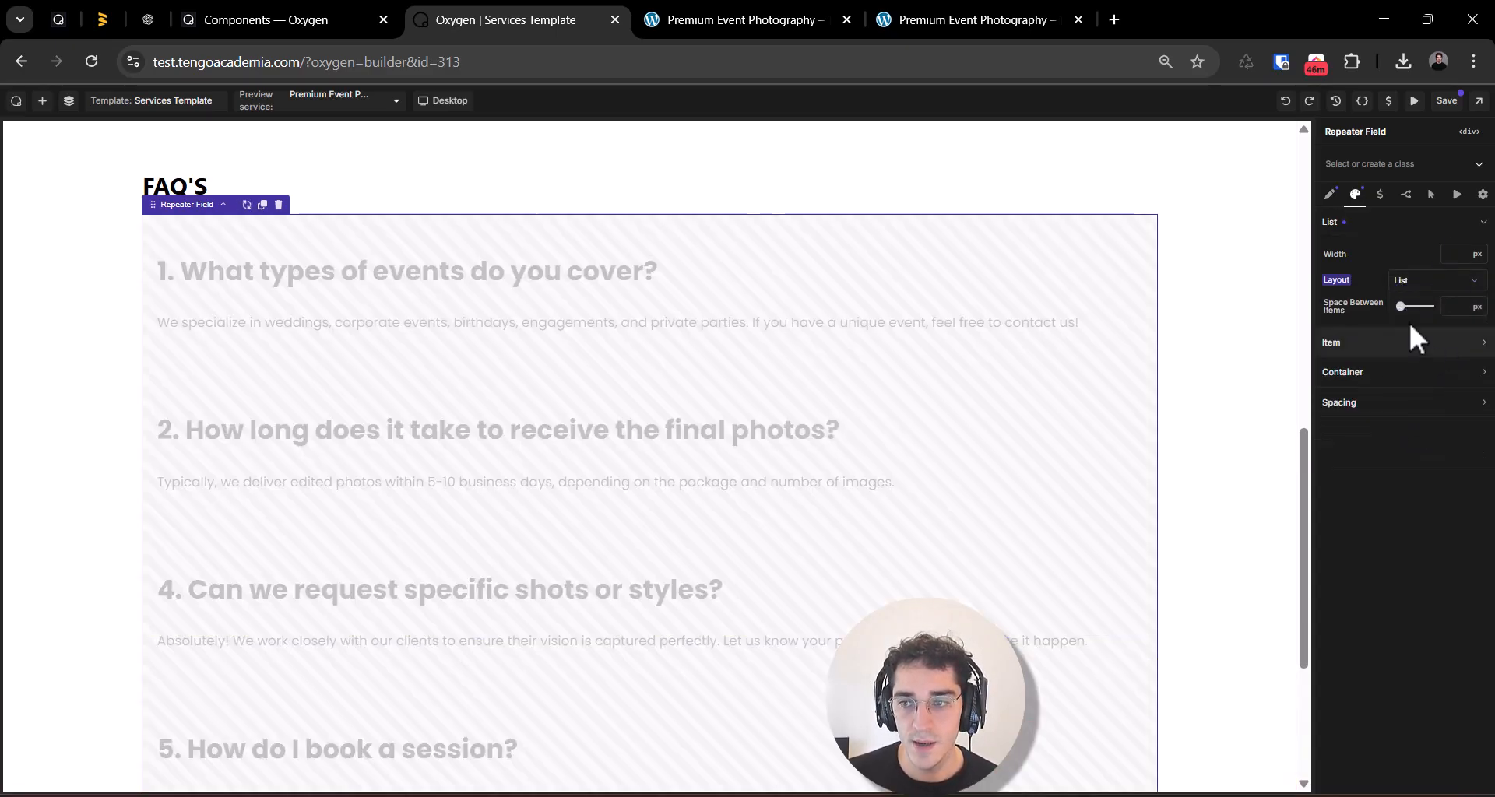
{"action": "left_click", "coordinate": [1472, 308]}
{"action": "left_click", "coordinate": [1451, 315]}
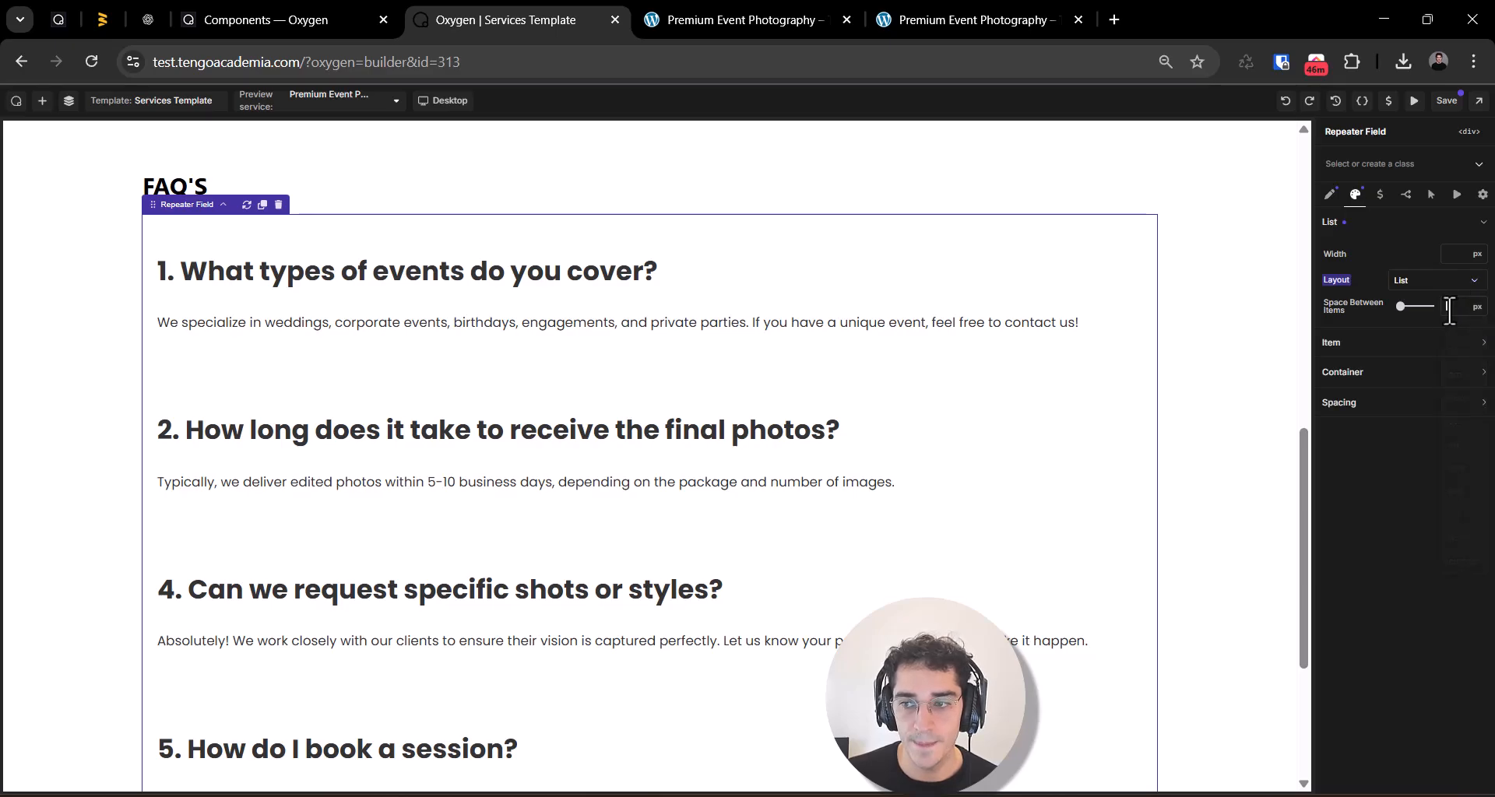
{"action": "type", "text": "20"}
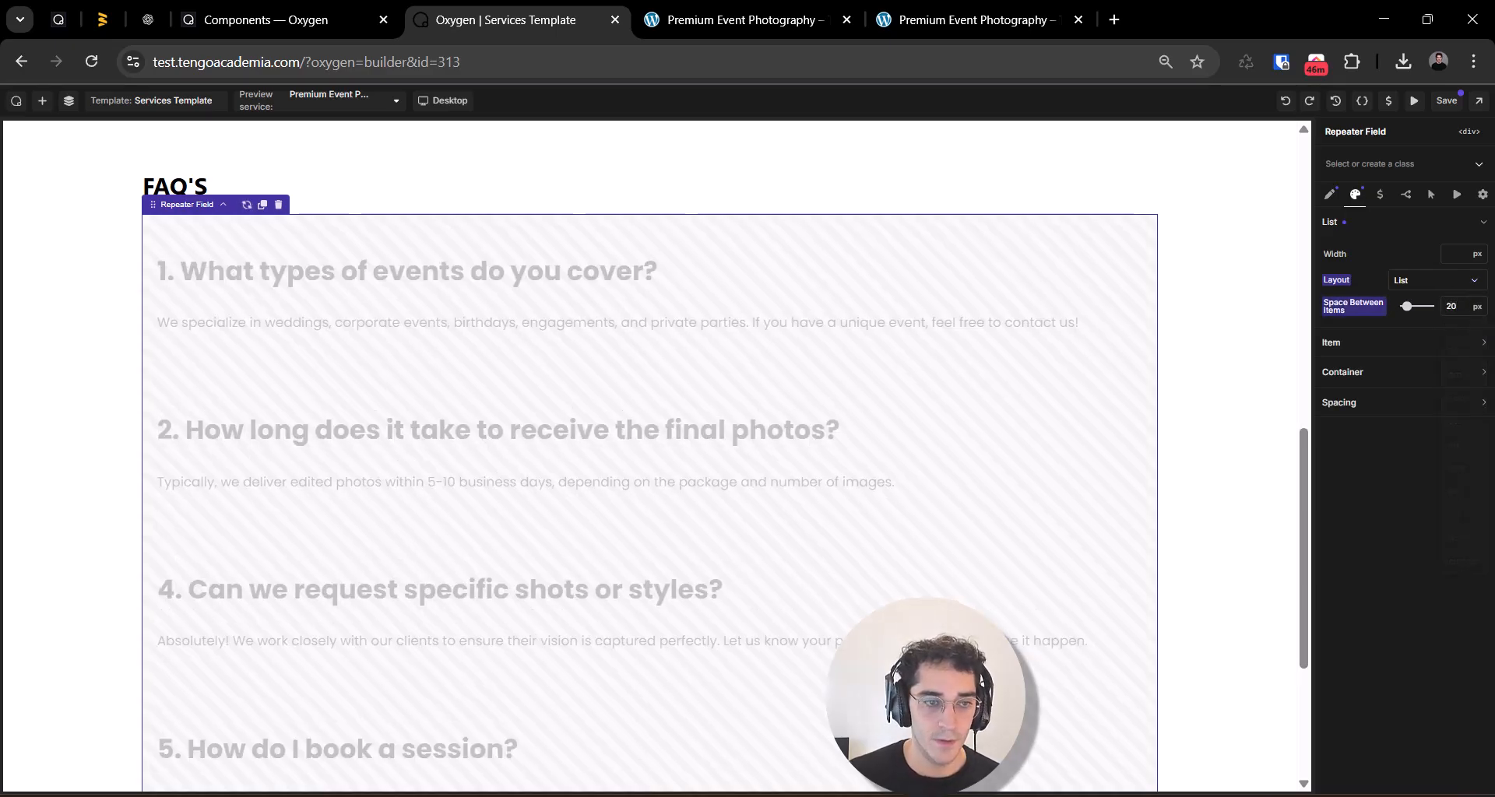
{"action": "left_click_drag", "start_coordinate": [1409, 307], "coordinate": [1366, 300]}
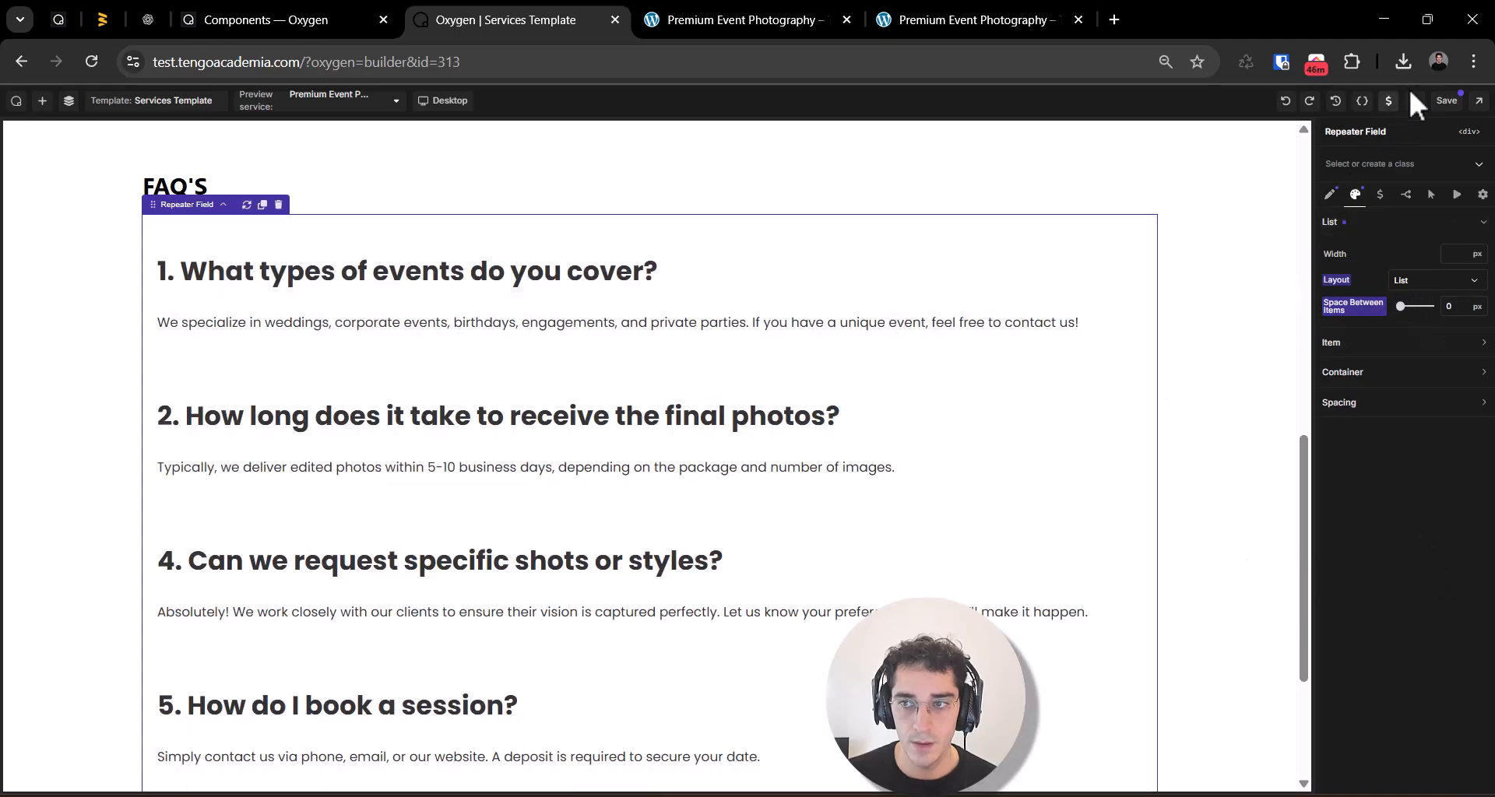
Step: Set the background colour of the FAQ repeater's items to white, #FFFFFFFF
{"action": "left_click", "coordinate": [1325, 345]}
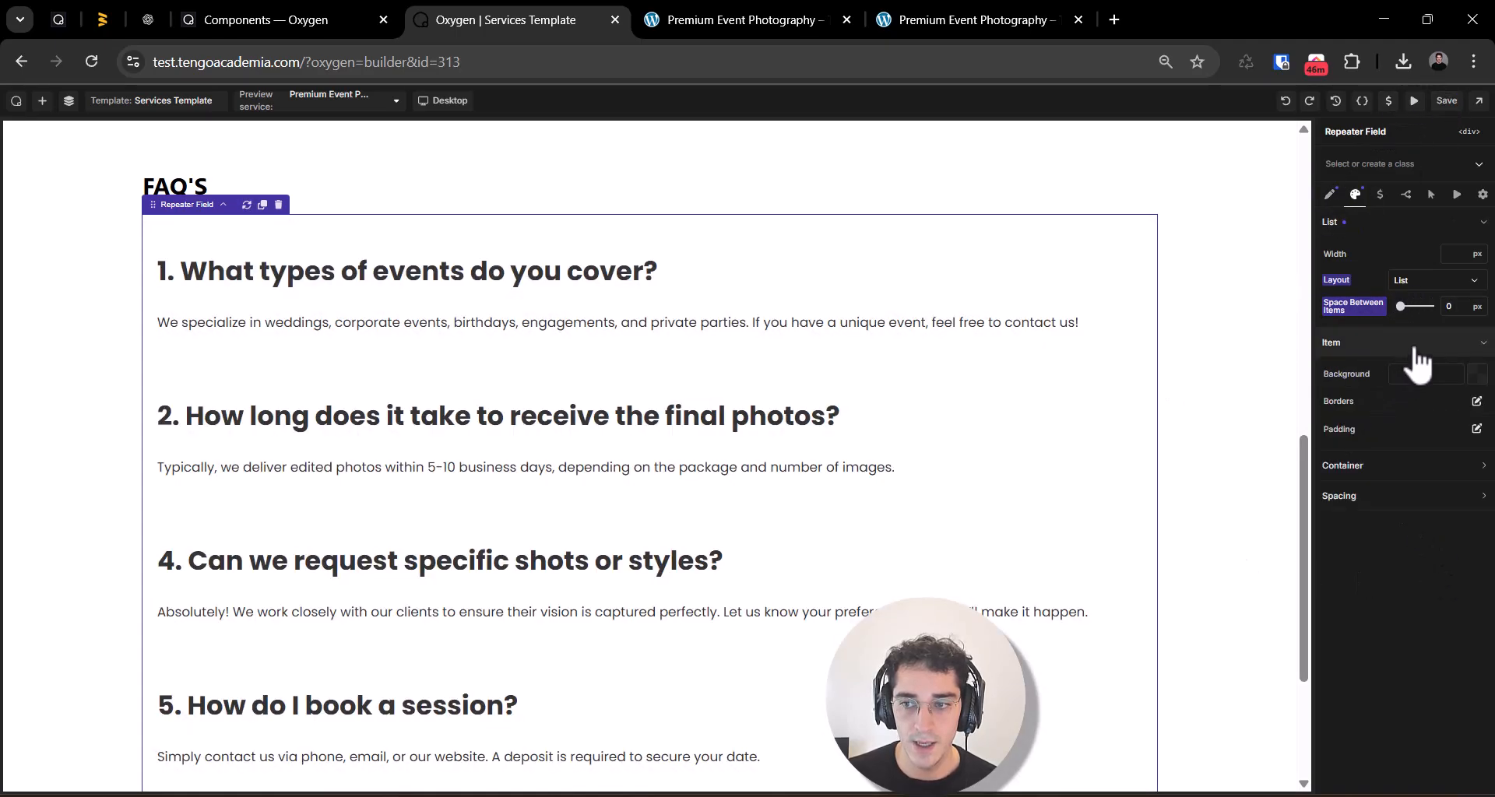
{"action": "left_click", "coordinate": [1481, 371]}
{"action": "left_click", "coordinate": [1481, 372]}
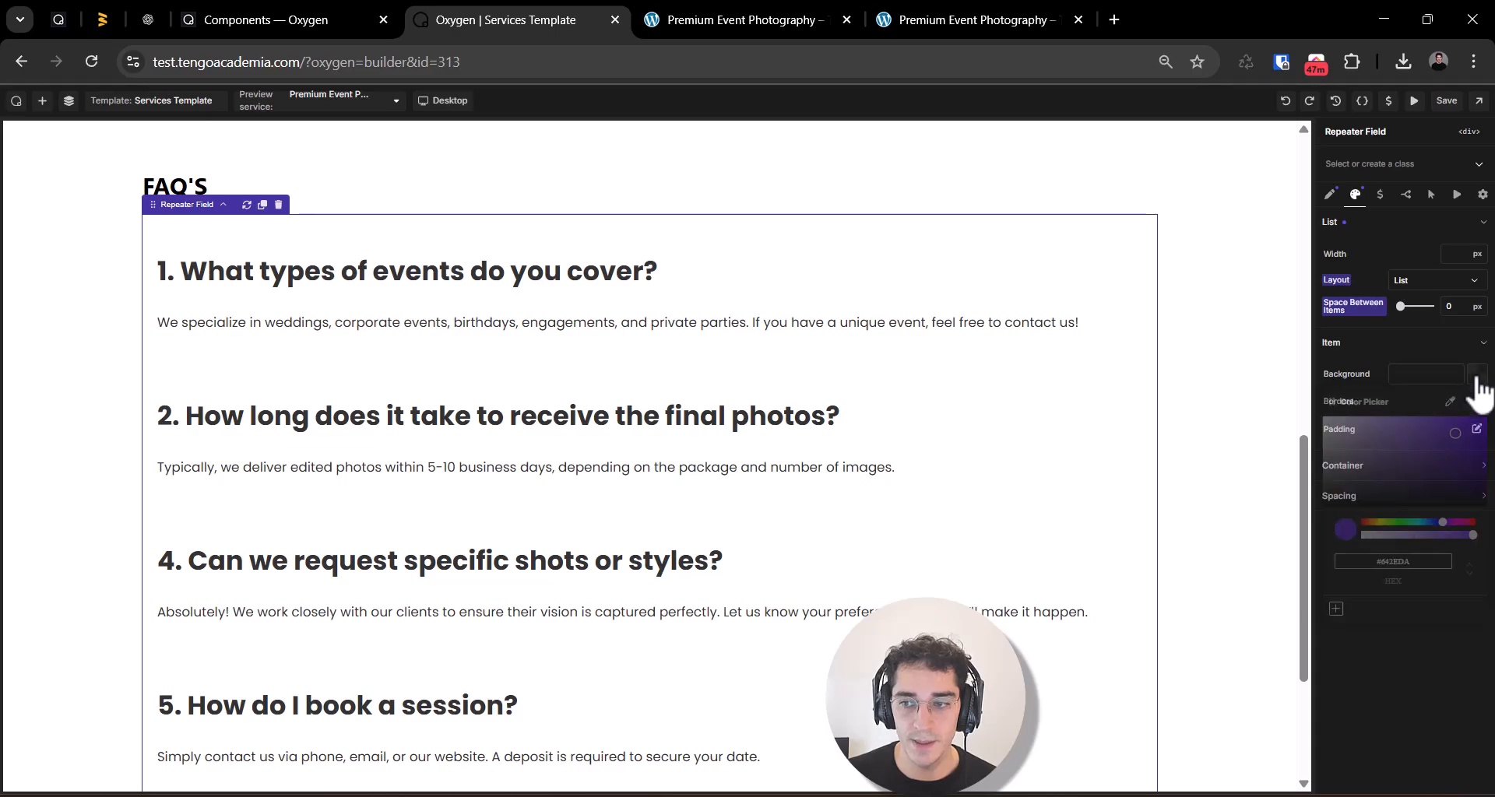
{"action": "left_click", "coordinate": [1477, 375]}
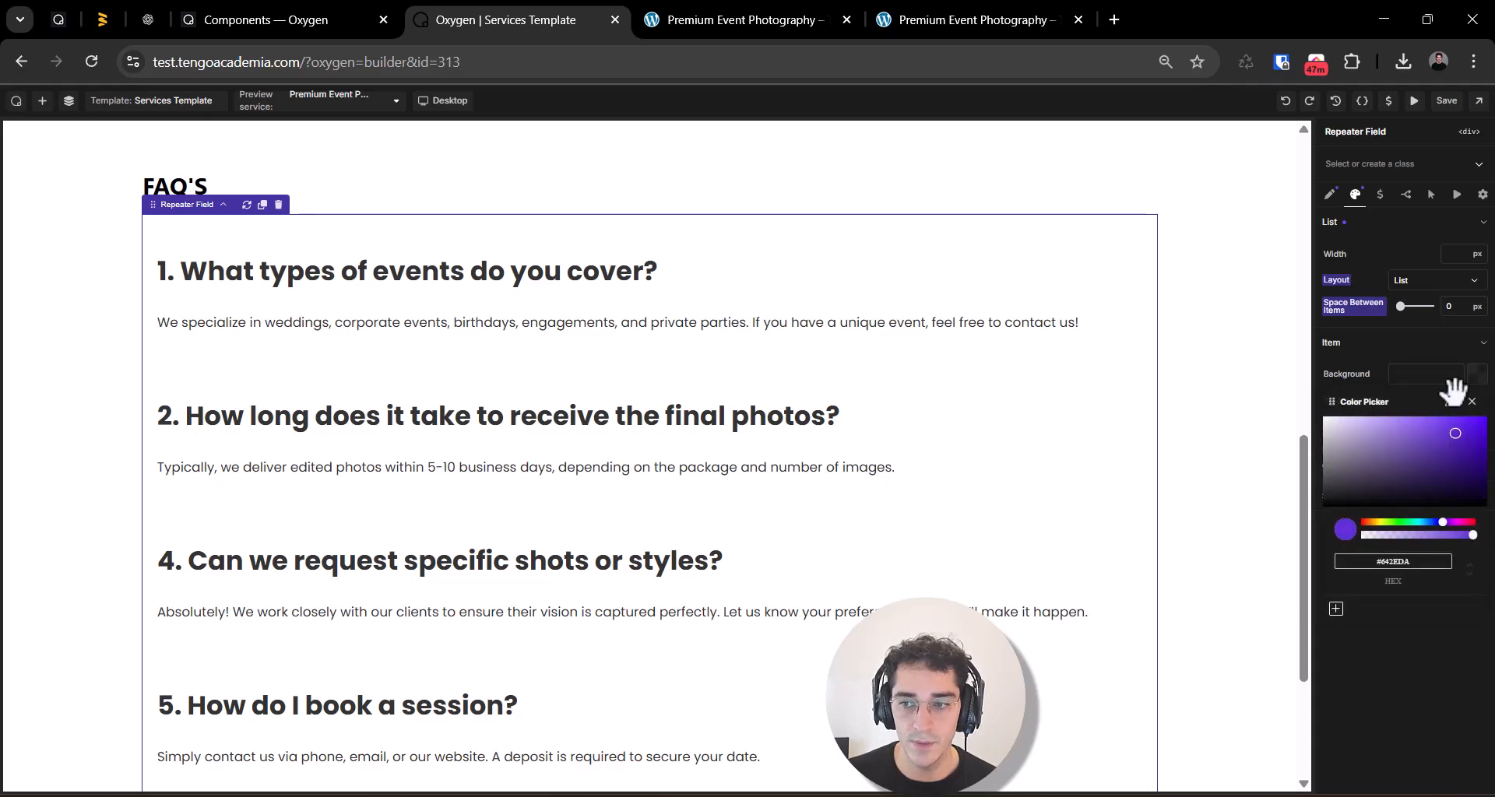
{"action": "left_click", "coordinate": [1445, 459]}
{"action": "left_click_drag", "start_coordinate": [1445, 450], "coordinate": [1293, 413]}
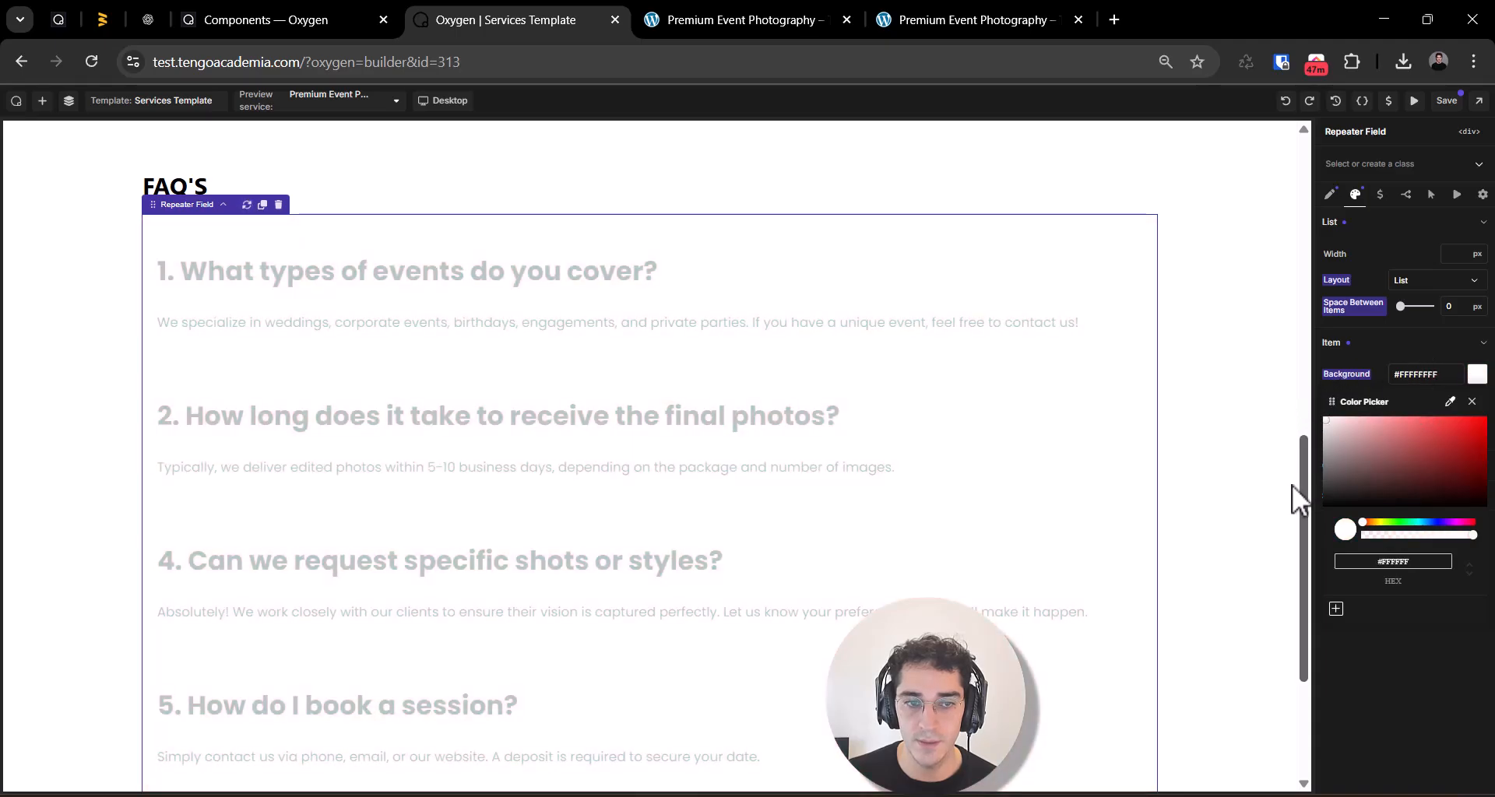
{"action": "left_click", "coordinate": [1355, 471]}
{"action": "mouse_move", "coordinate": [1355, 471]}
{"action": "left_mouse_down"}
{"action": "mouse_move", "coordinate": [1321, 464]}
{"action": "mouse_move", "coordinate": [1291, 380]}
{"action": "left_mouse_up"}
{"action": "left_click", "coordinate": [1398, 698]}
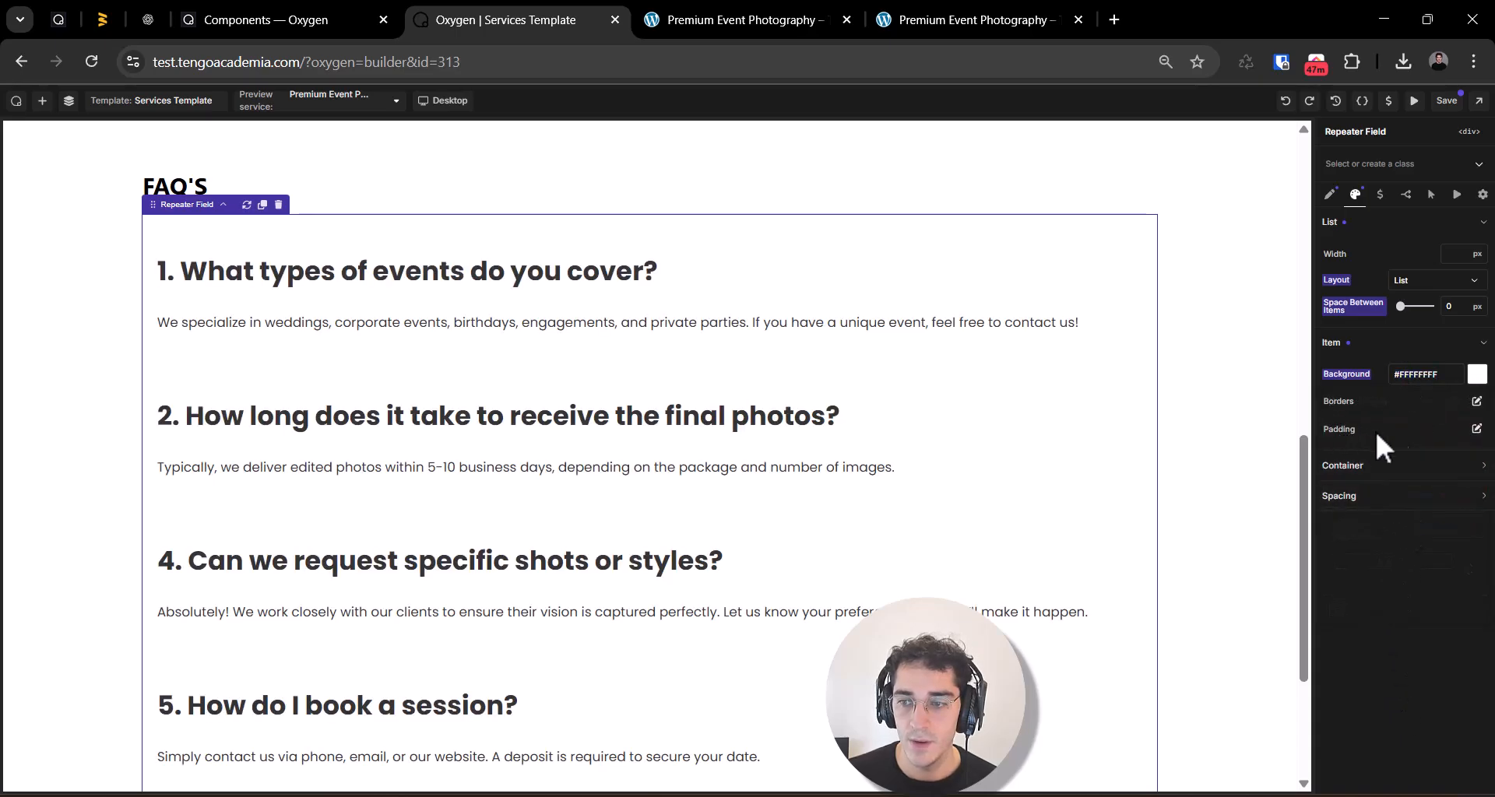
Step: Give the FAQ repeater's items a 1 px light purple border on all sides
{"action": "left_click", "coordinate": [1475, 401]}
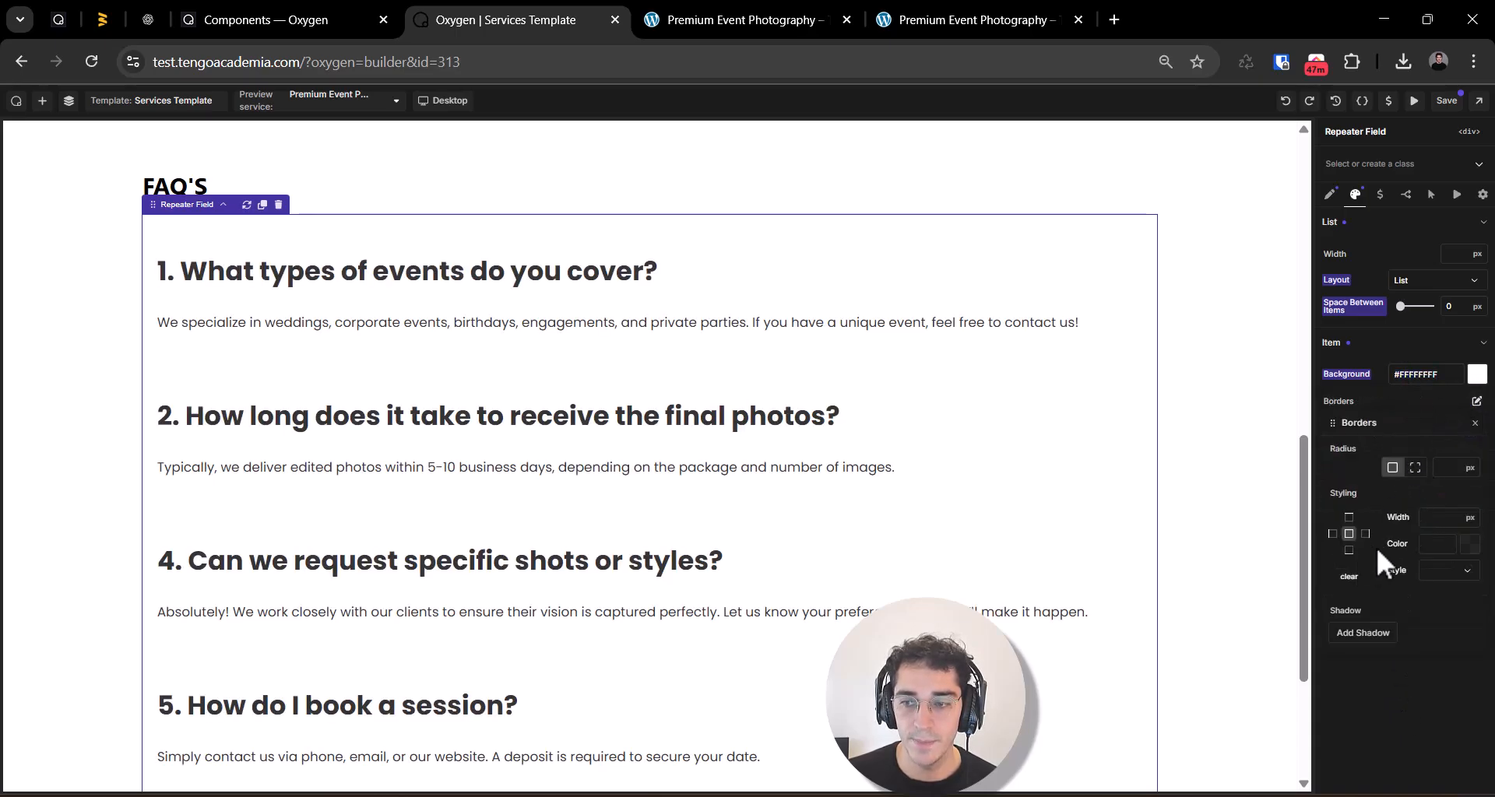
{"action": "left_click", "coordinate": [1433, 518]}
{"action": "type", "text": "1"}
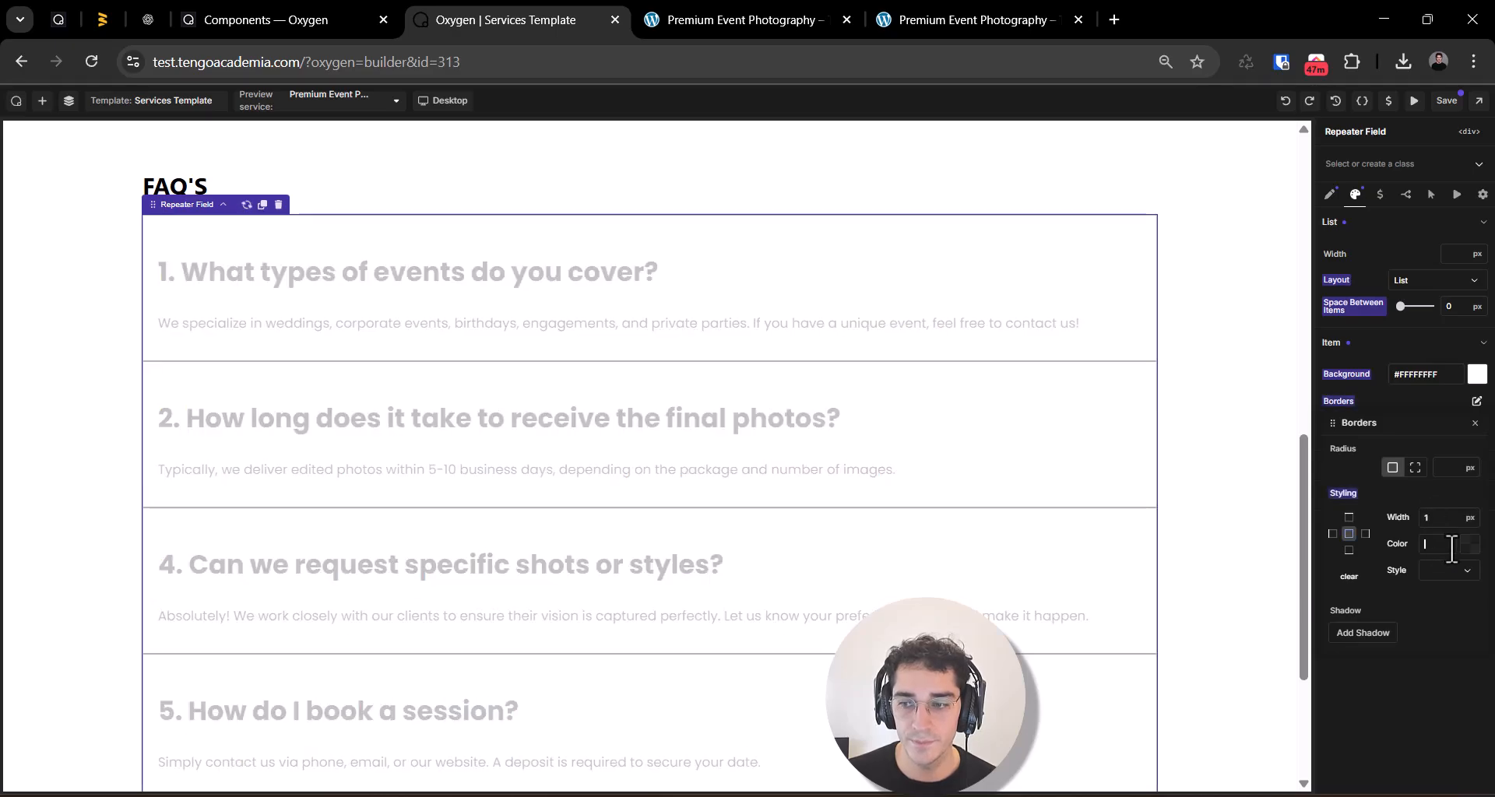
{"action": "left_click", "coordinate": [1470, 544]}
{"action": "left_click", "coordinate": [1458, 605]}
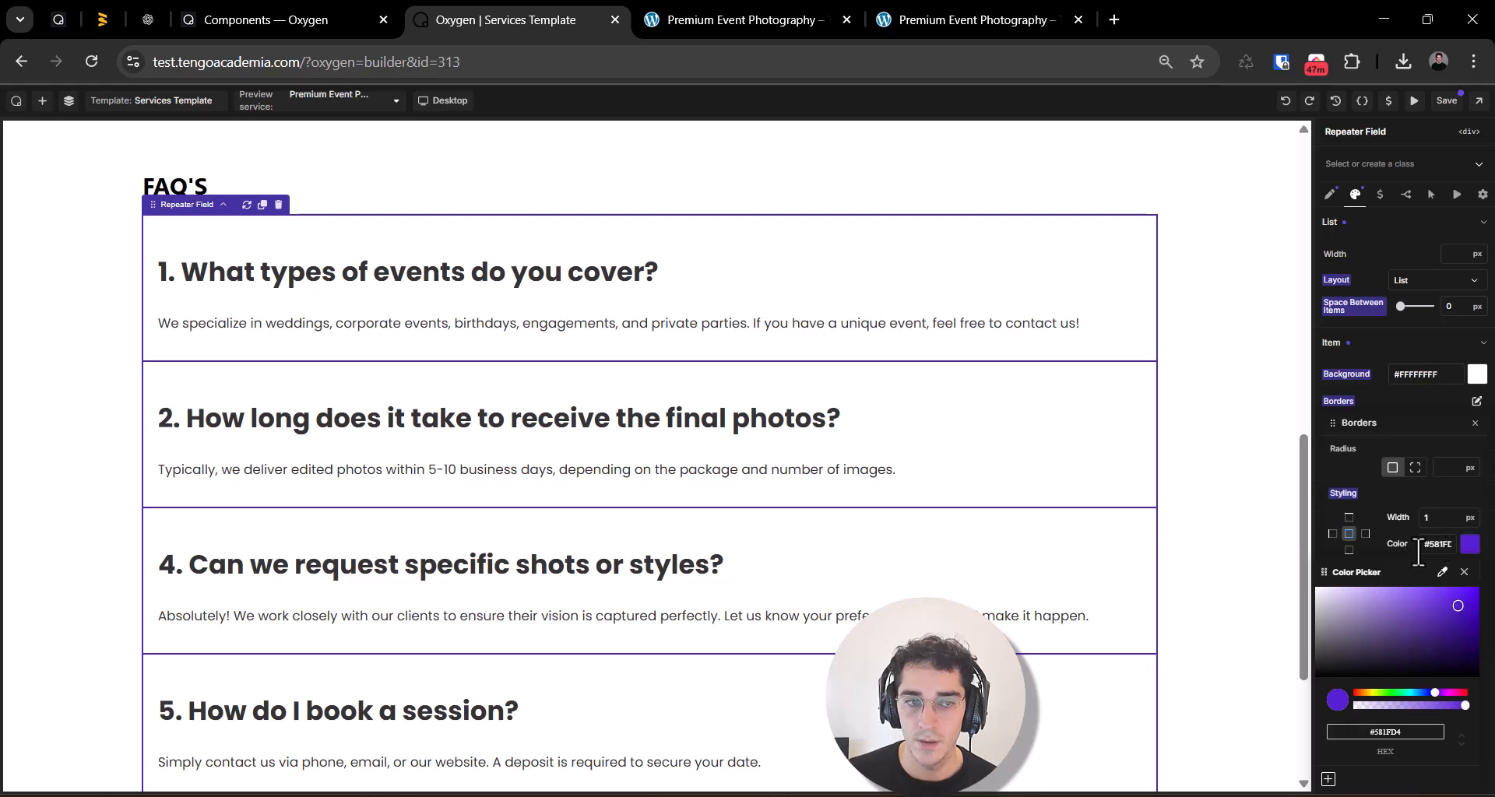
{"action": "mouse_move", "coordinate": [1449, 629]}
{"action": "left_mouse_down"}
{"action": "mouse_move", "coordinate": [1428, 604]}
{"action": "mouse_move", "coordinate": [1374, 589]}
{"action": "left_mouse_up"}
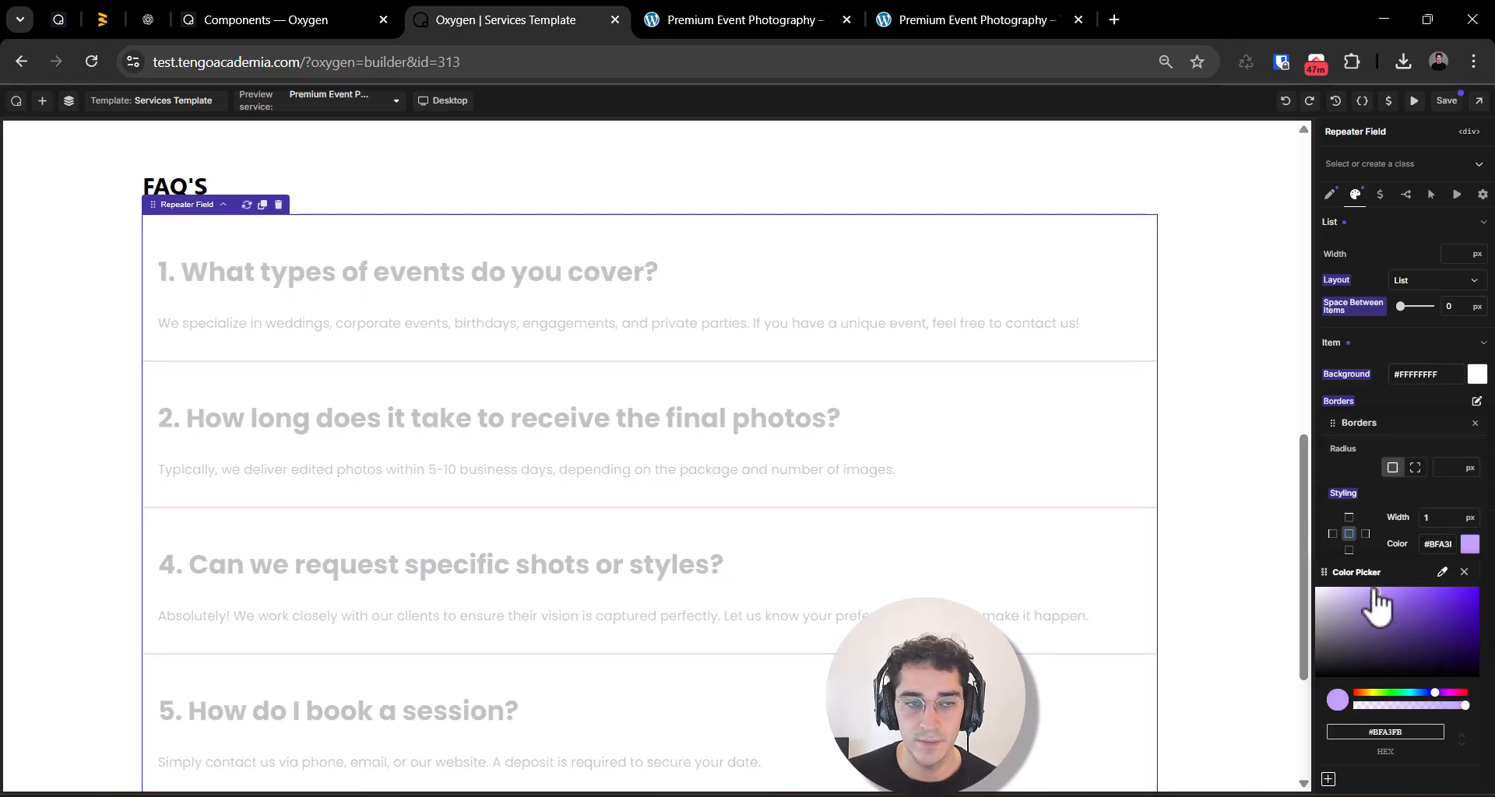
{"action": "left_click", "coordinate": [1392, 502]}
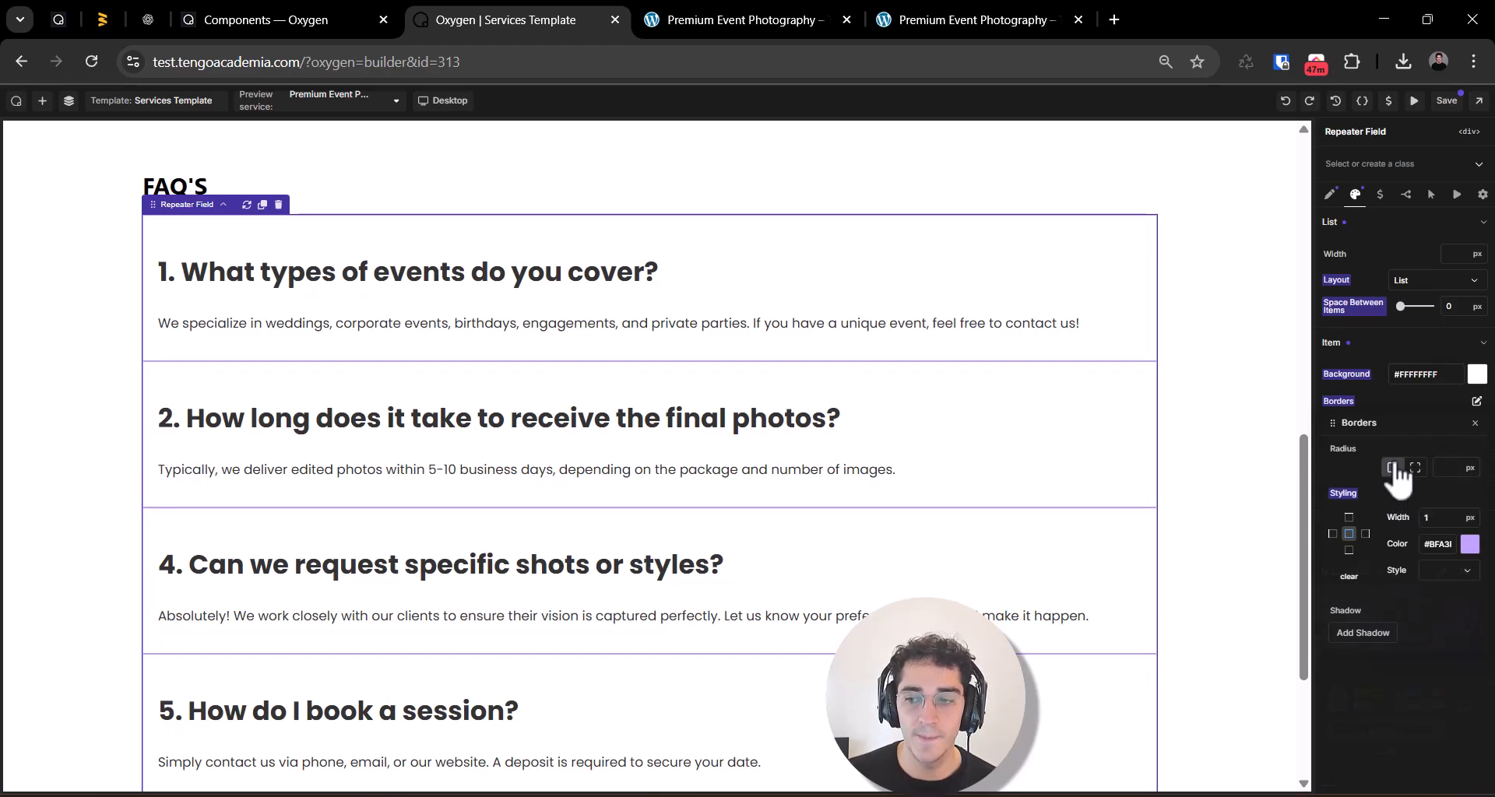
Step: Set the FAQ repeater's top margin to 50 px
{"action": "left_click", "coordinate": [1328, 343]}
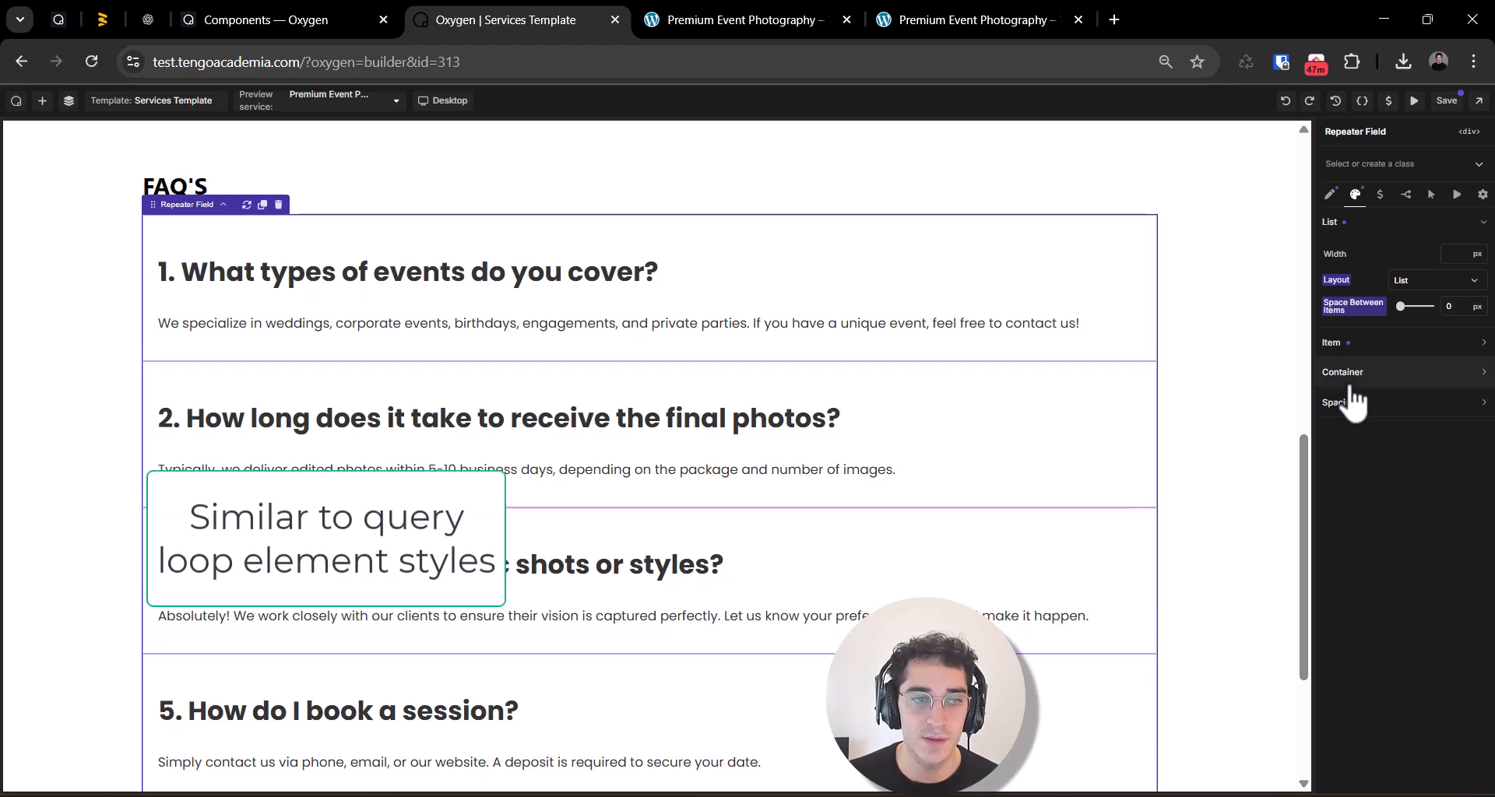
{"action": "left_click", "coordinate": [1326, 374]}
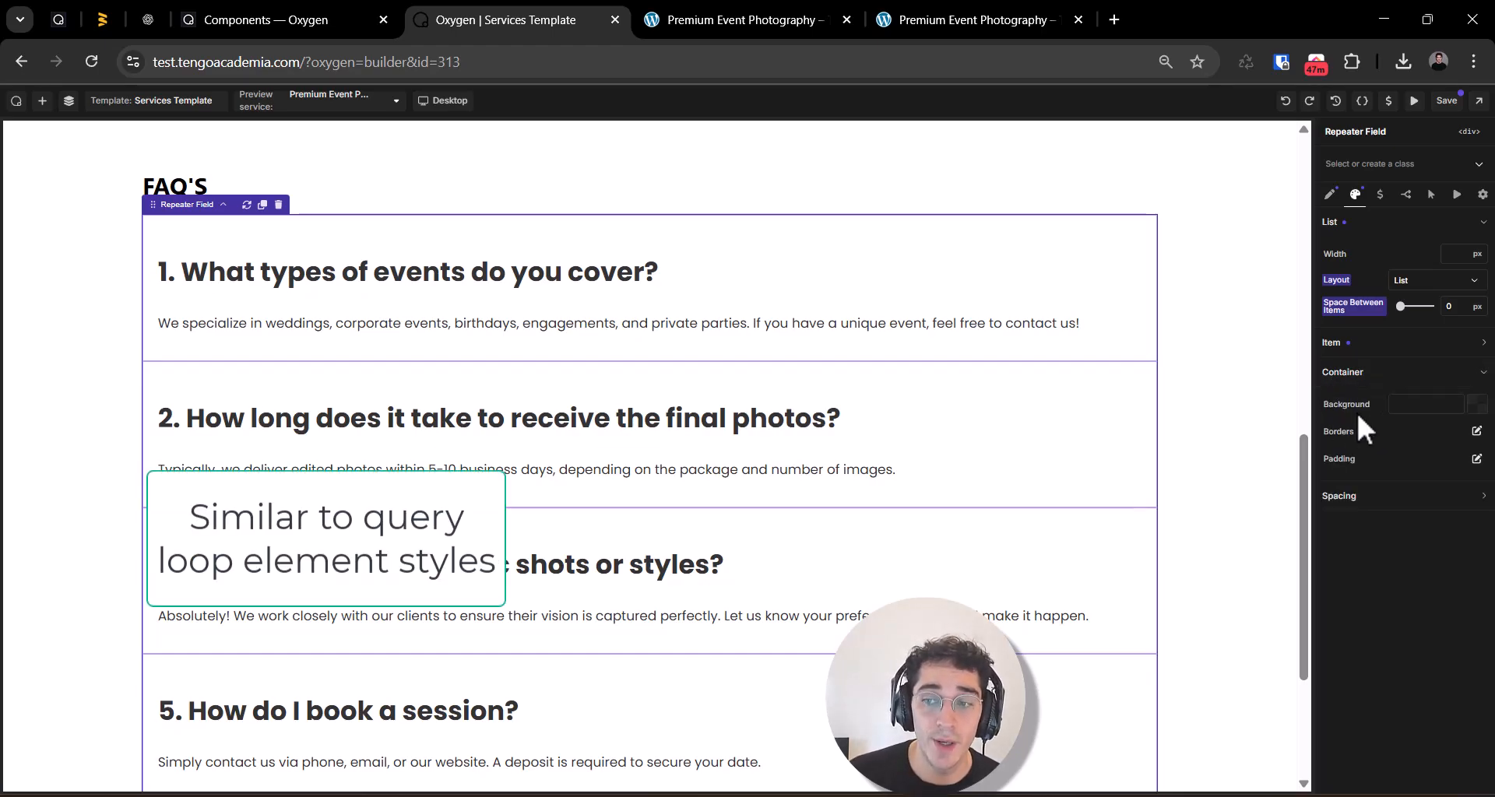
{"action": "scroll", "coordinate": [926, 669], "scroll_direction": "down", "scroll_amount": 3}
{"action": "scroll", "coordinate": [875, 403], "scroll_direction": "down", "scroll_amount": 1}
{"action": "scroll", "coordinate": [875, 403], "scroll_direction": "up", "scroll_amount": 2}
{"action": "left_click", "coordinate": [1356, 500]}
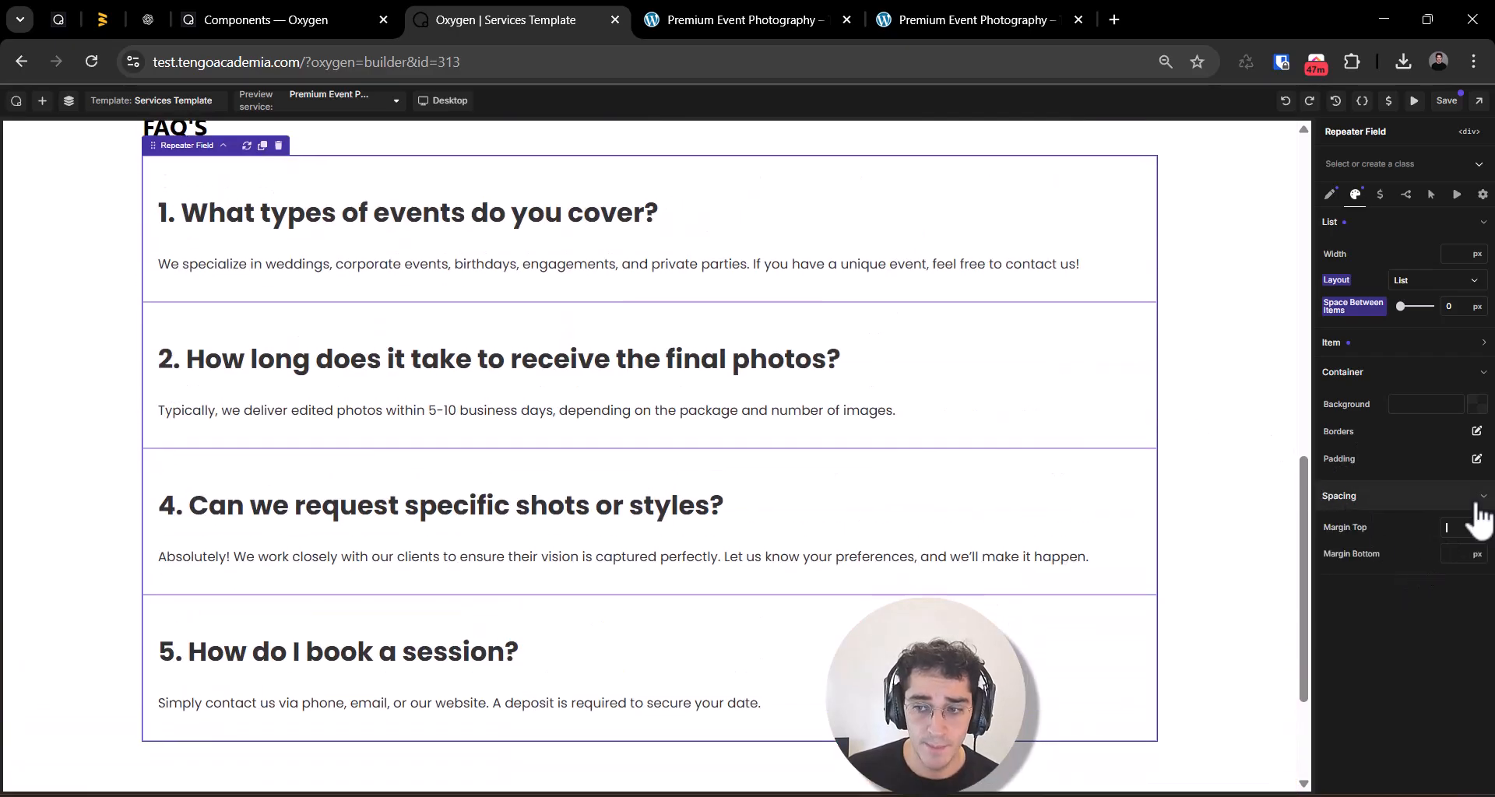
{"action": "type", "text": "50"}
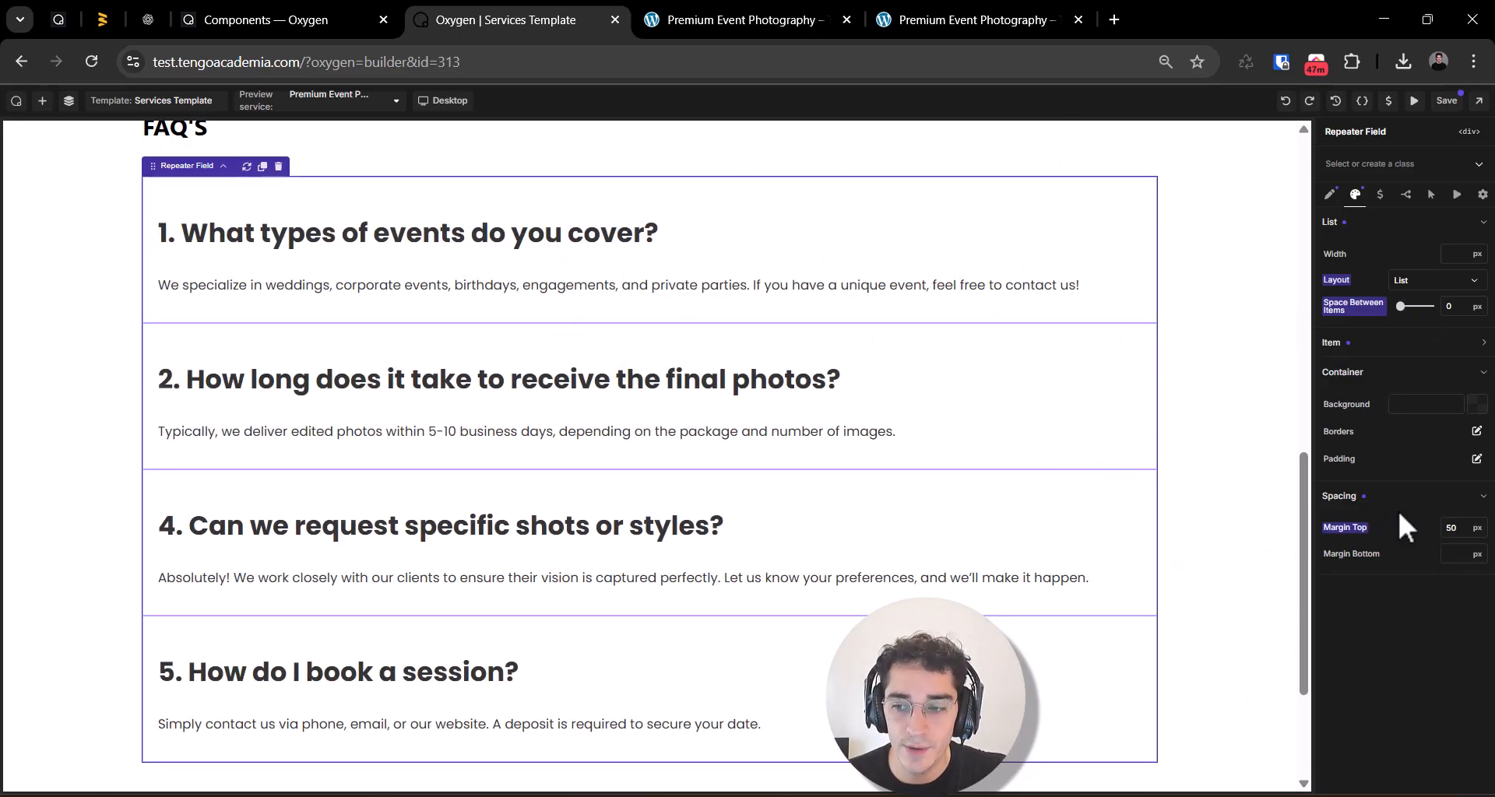
{"action": "left_click", "coordinate": [1447, 530]}
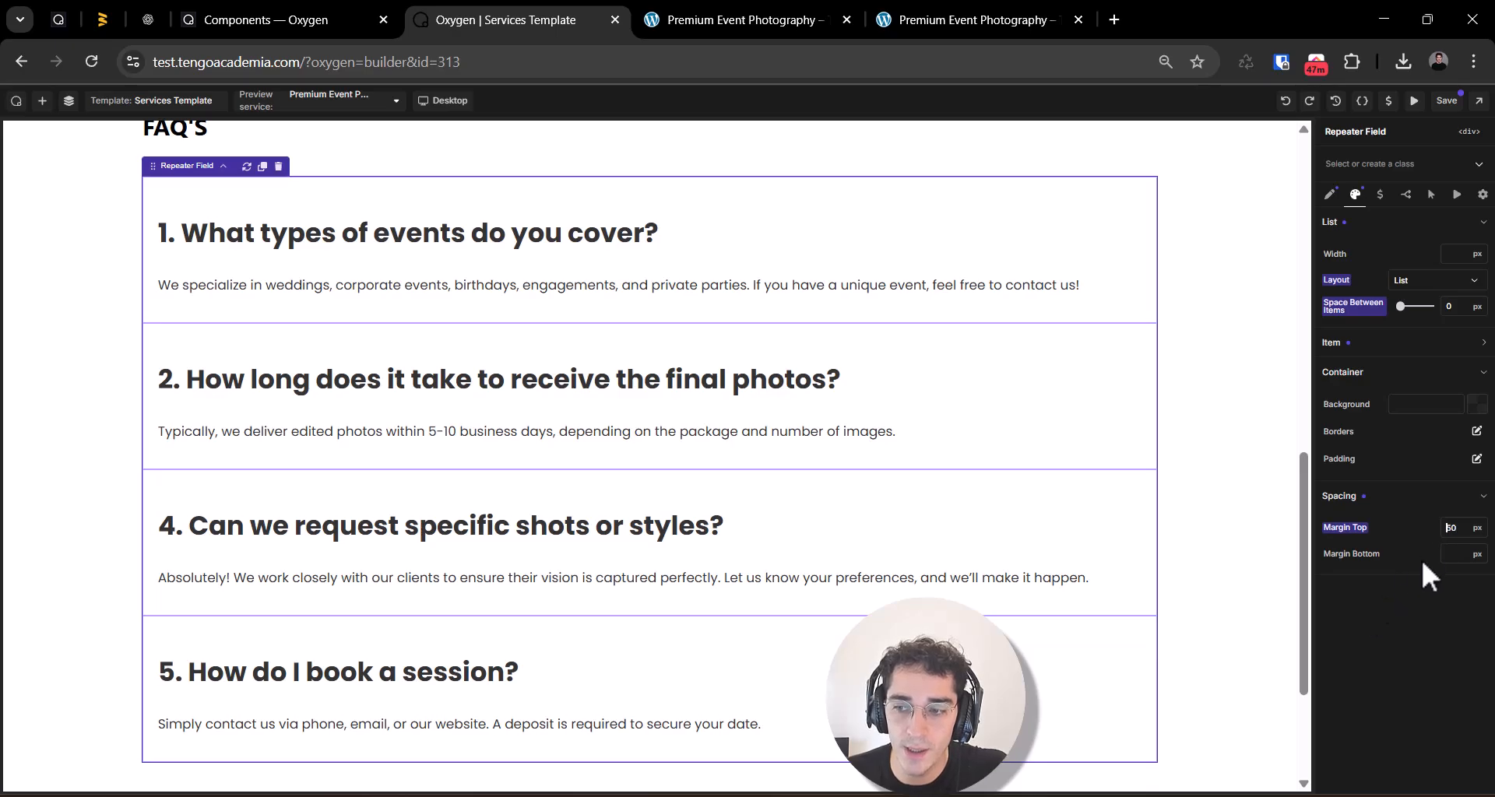
{"action": "double_click", "coordinate": [1458, 531]}
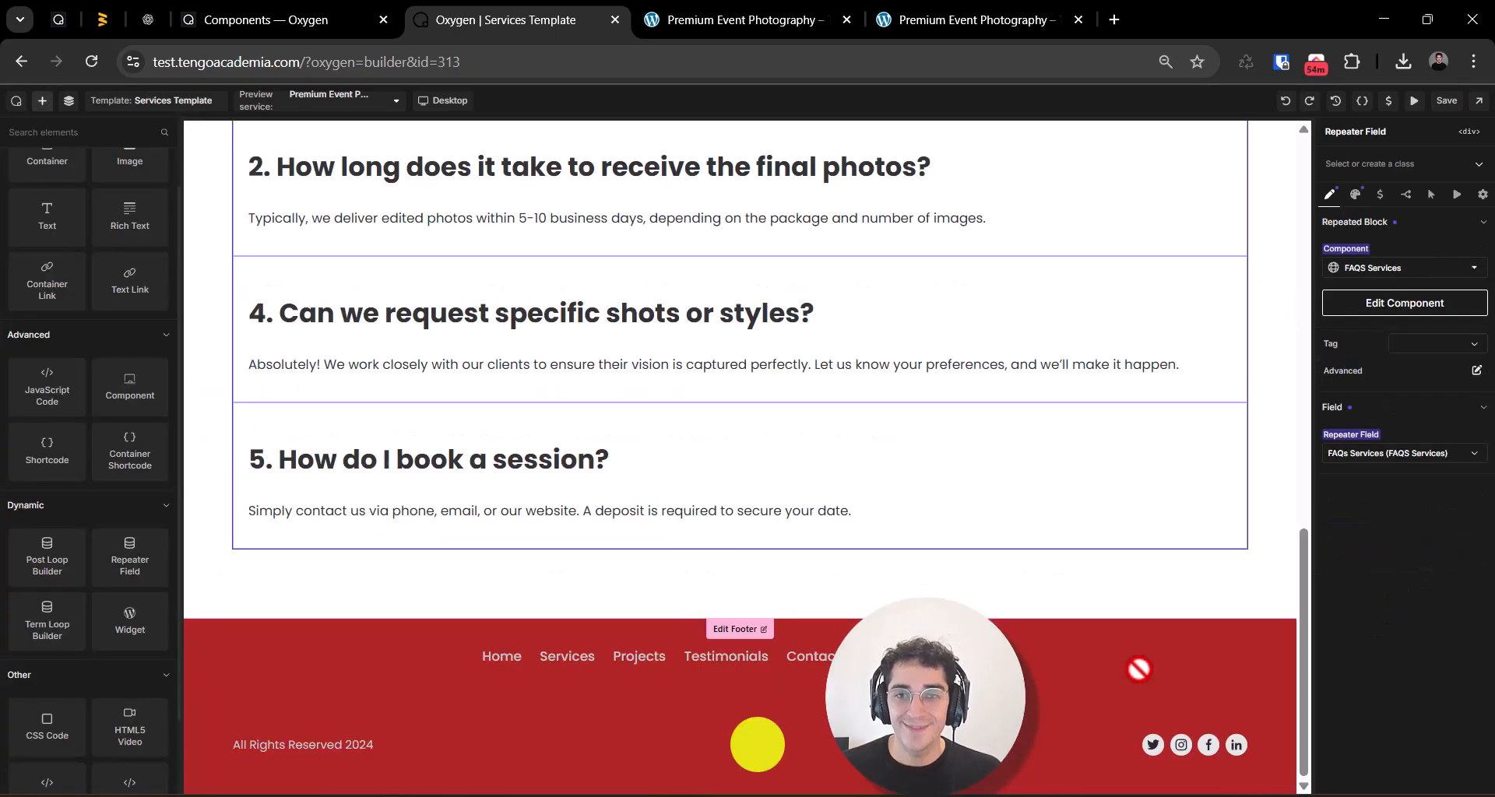